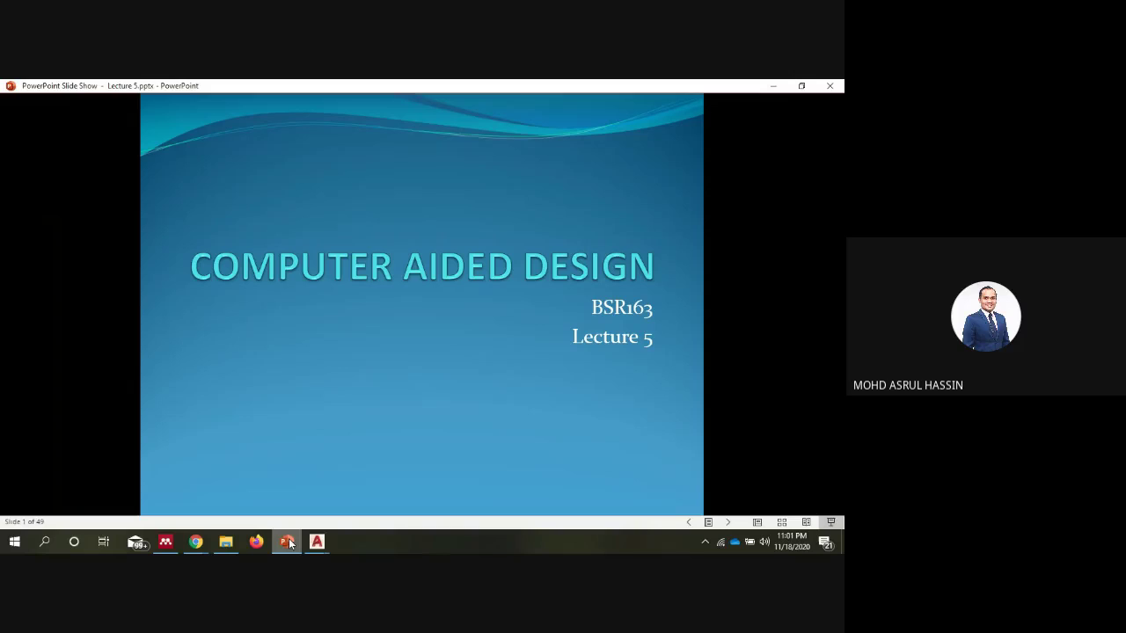
Advance past the Learning Outcome slide to slide 3, 'Unit Objective for Lecture 5'.
left_click(521, 404)
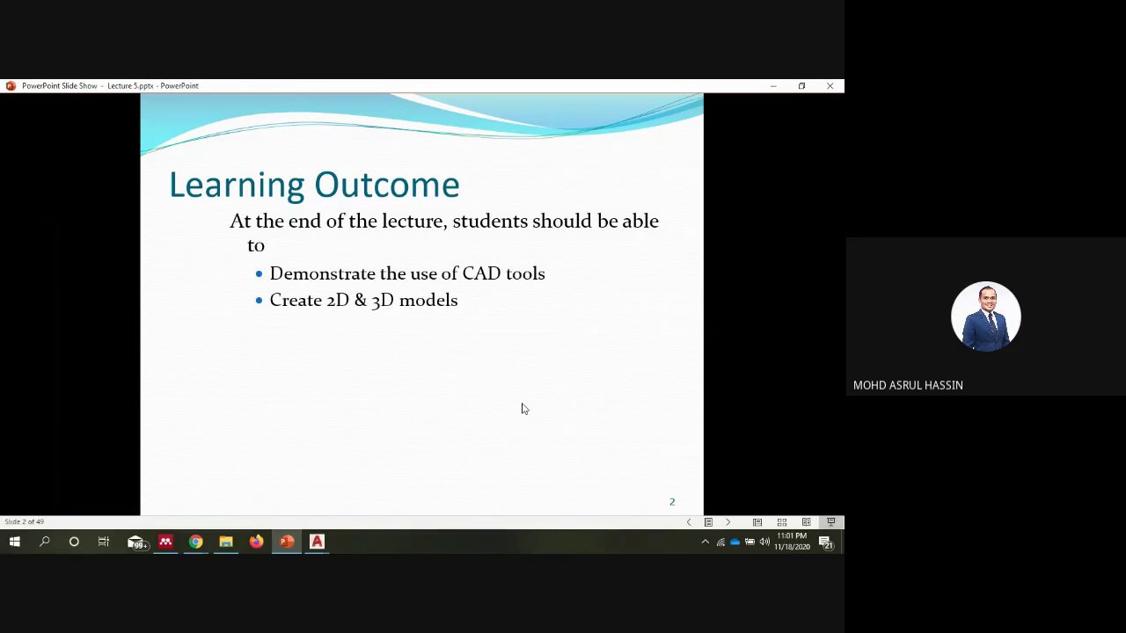
left_click(522, 408)
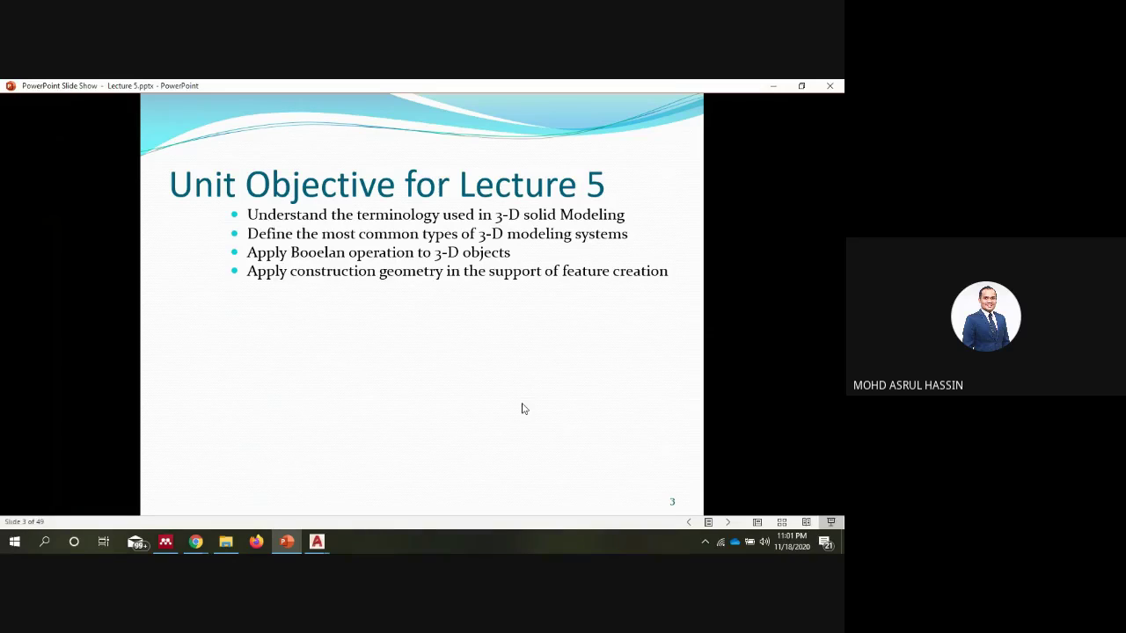
Advance through 3D-Solid Modelling Fundamentals to the AutoCAD screenshot slide, then bring up AutoCAD's open drawings.
left_click(505, 454)
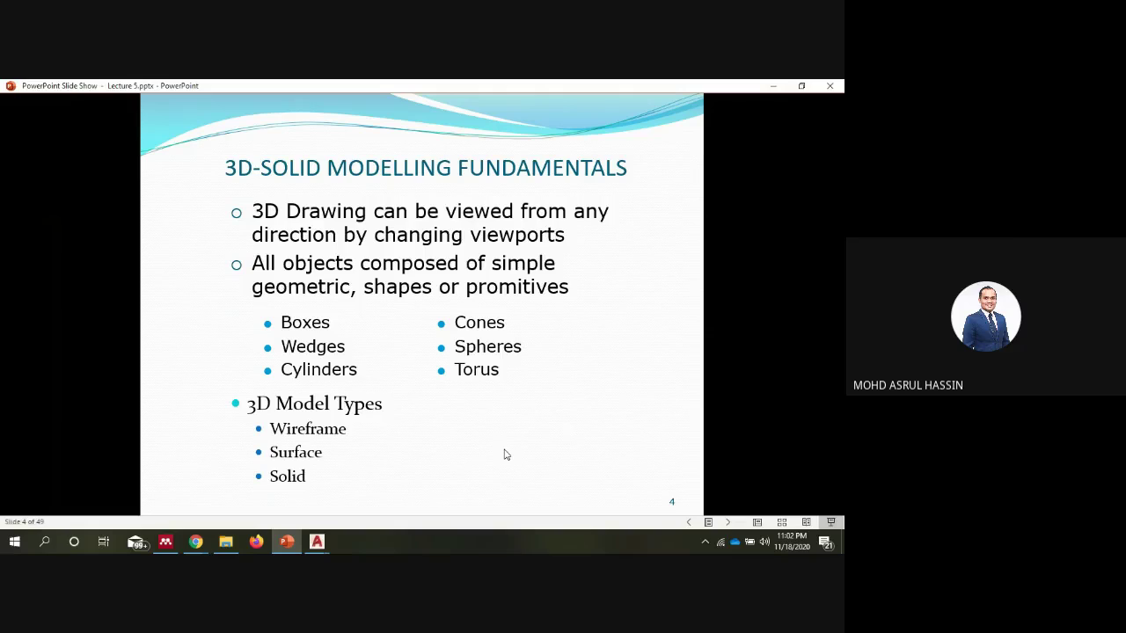
left_click(505, 454)
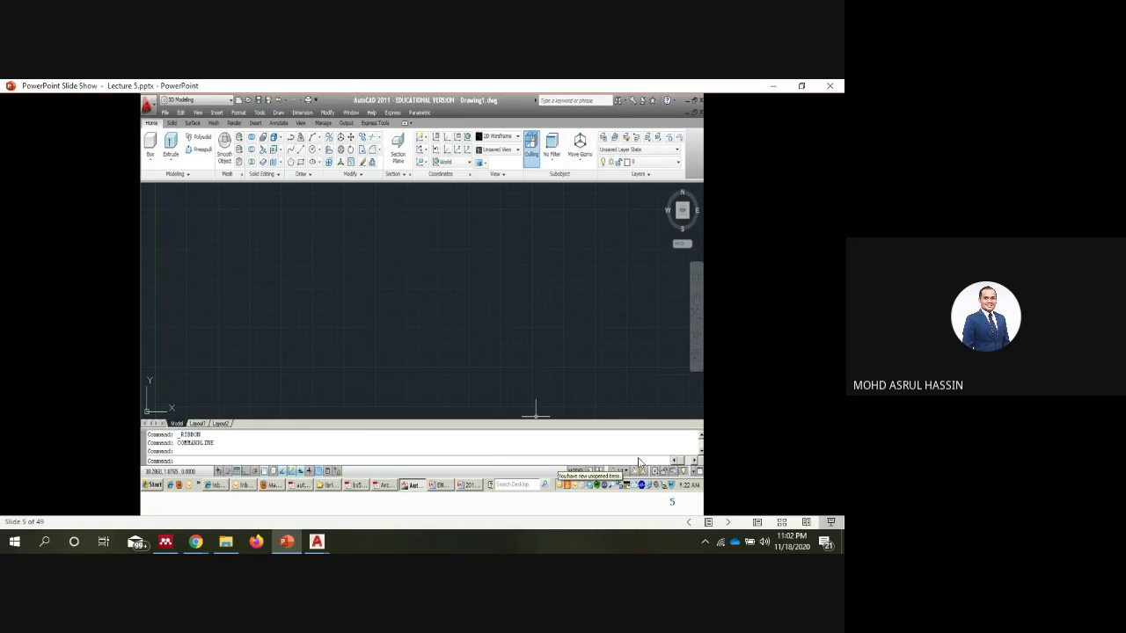
left_click(318, 541)
Switch Drawing1 to the Drafting & Annotation workspace, then back to 3D Modeling.
left_click(522, 492)
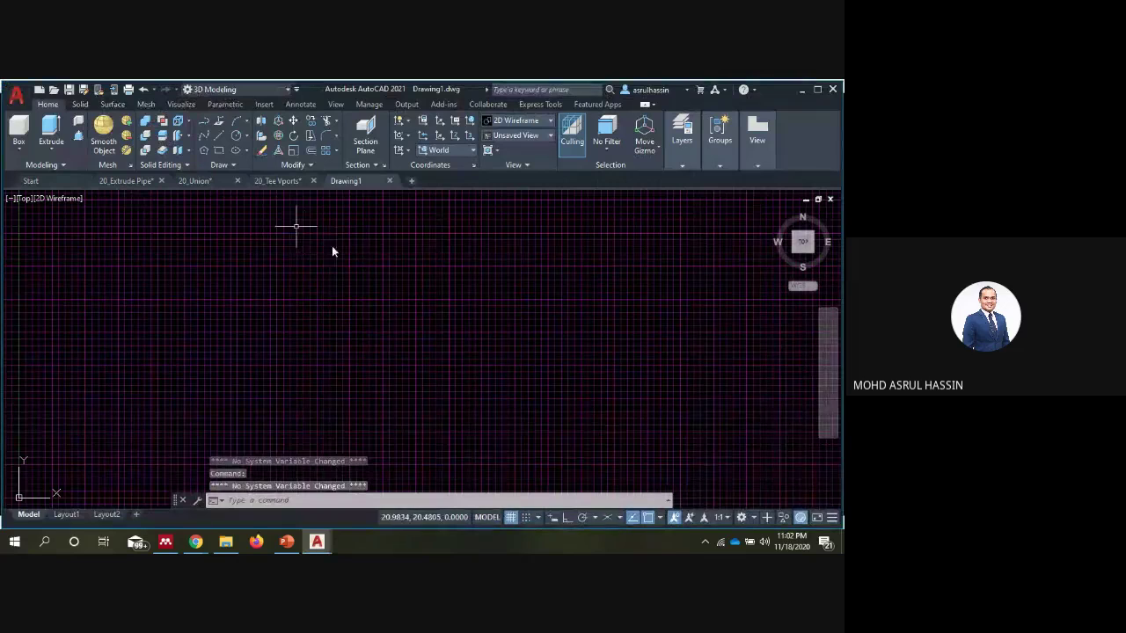
left_click(267, 89)
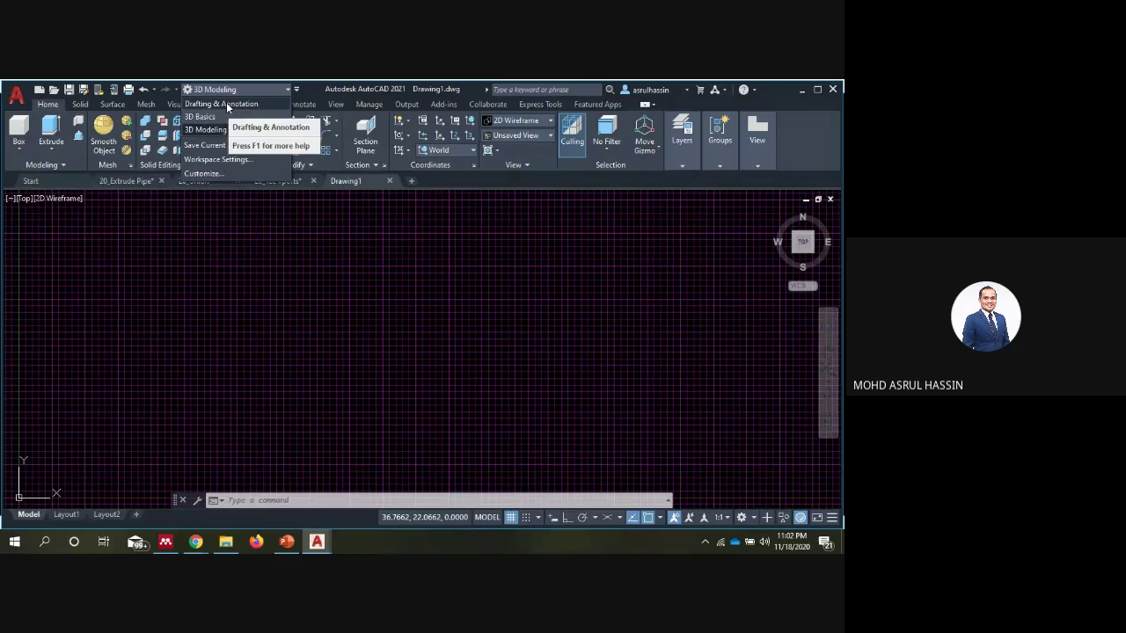
left_click(226, 103)
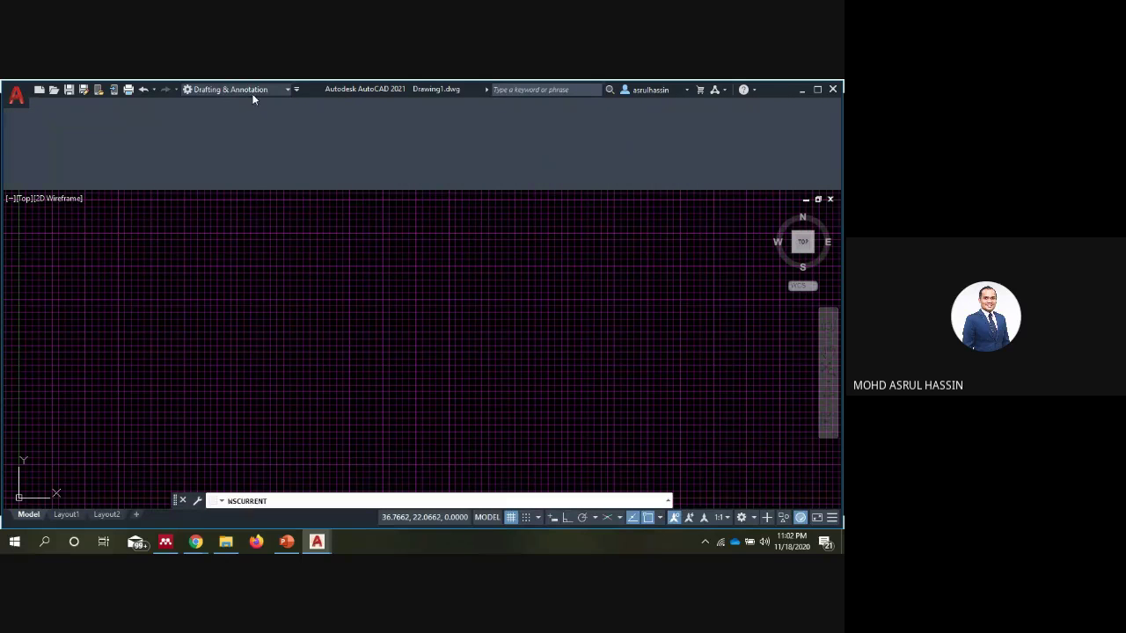
left_click(247, 89)
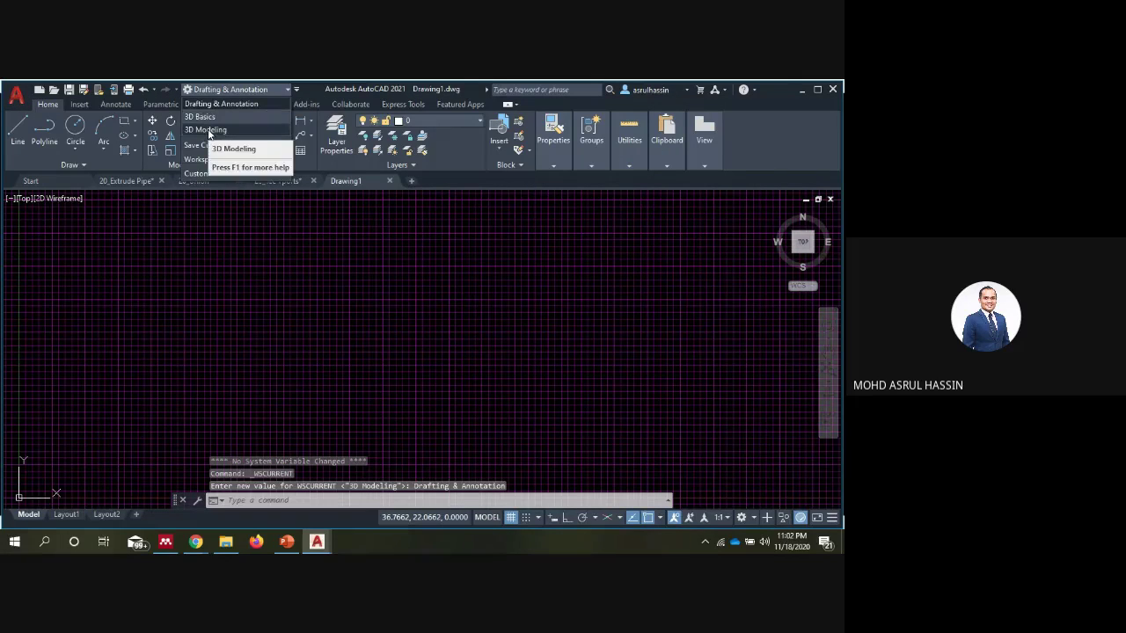
left_click(209, 132)
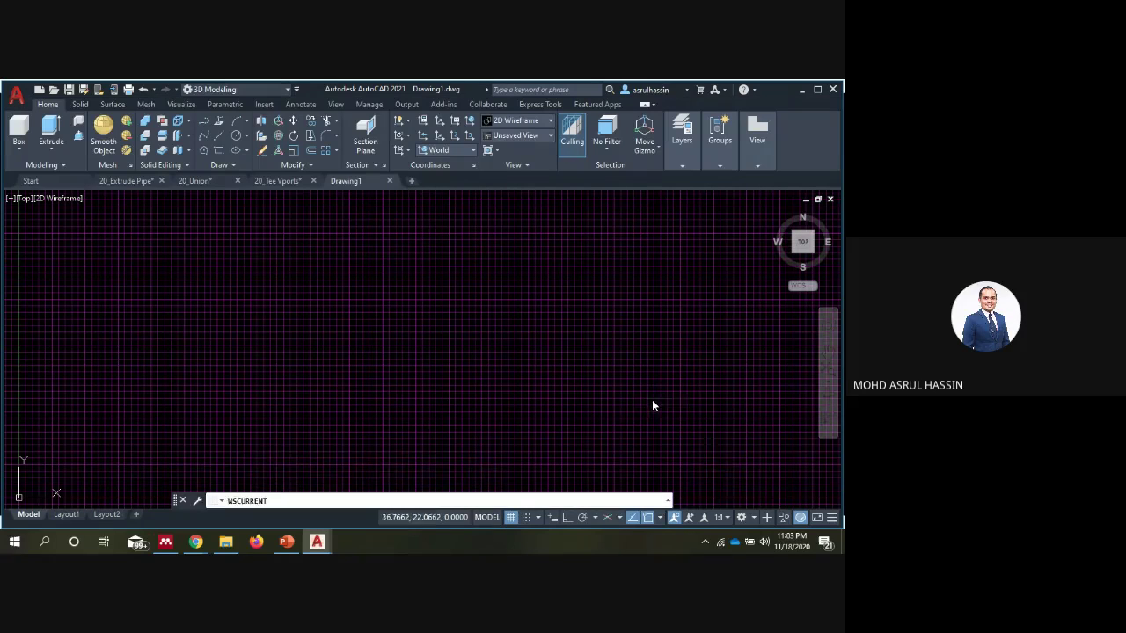
left_click(754, 520)
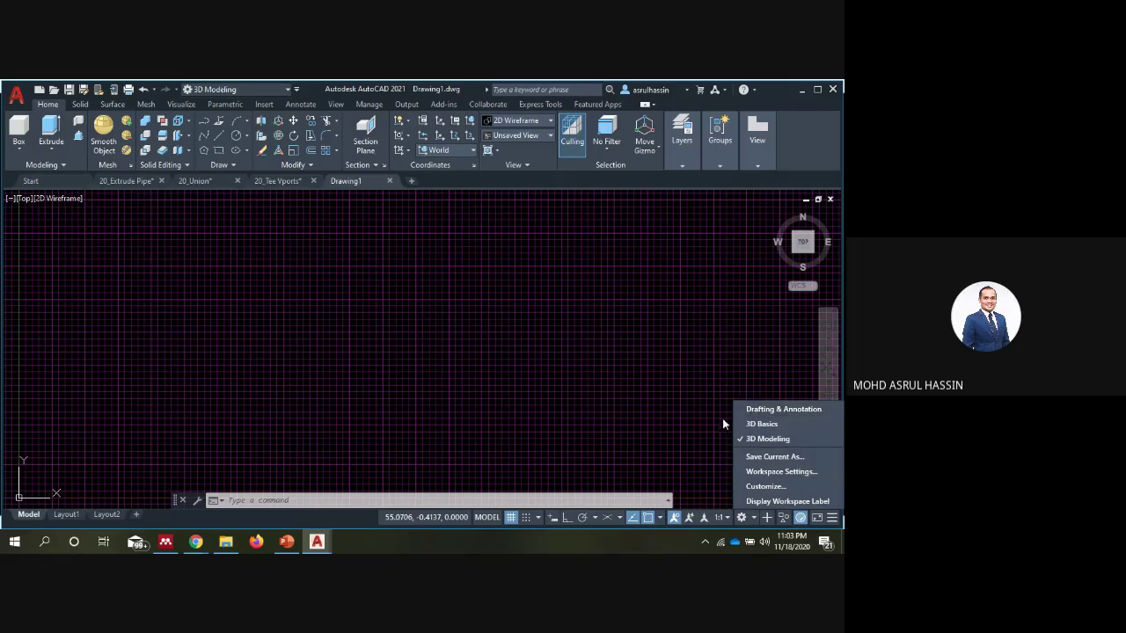
left_click(528, 364)
Step through the Wireframe, Surface and Solid model slides to slide 9, 'User Co-ordinate System (UCS) Command'.
left_click(286, 541)
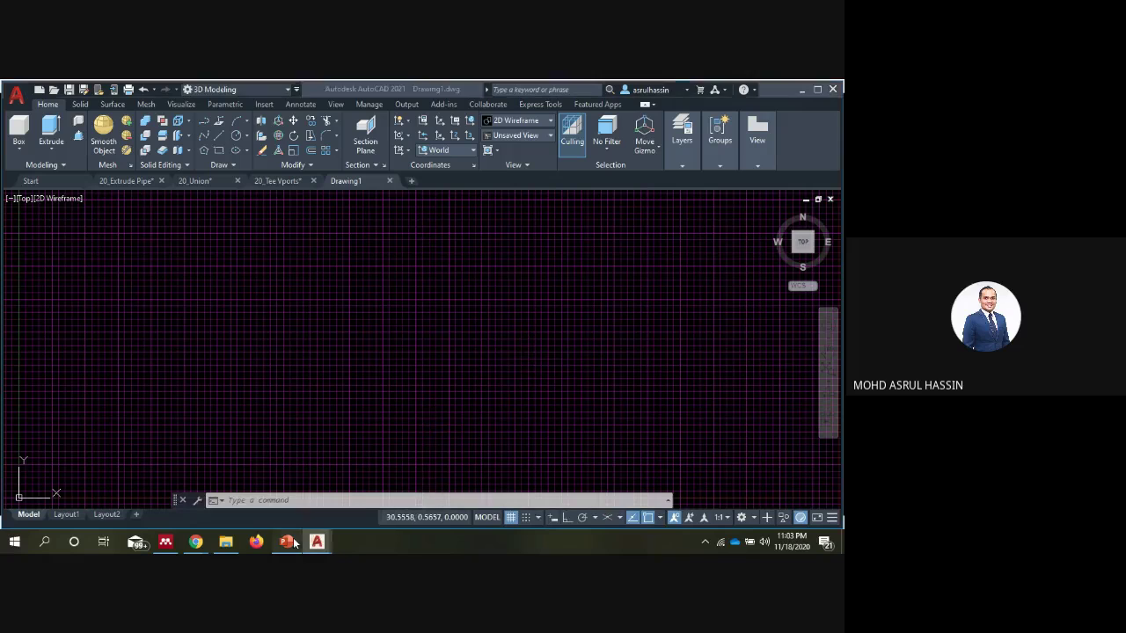
left_click(408, 388)
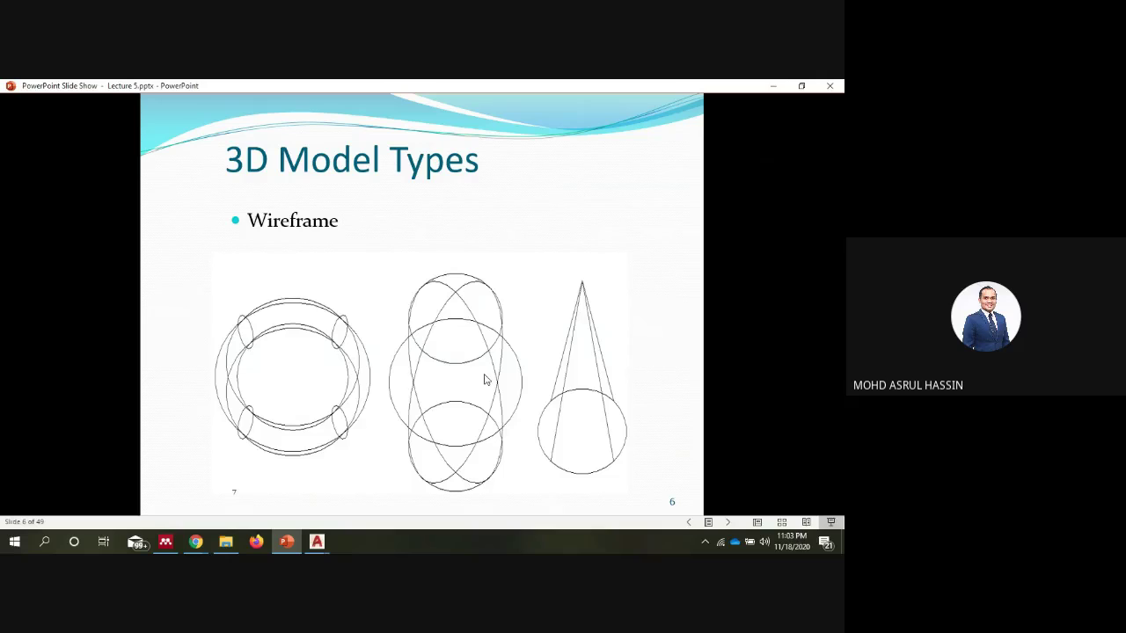
left_click(484, 379)
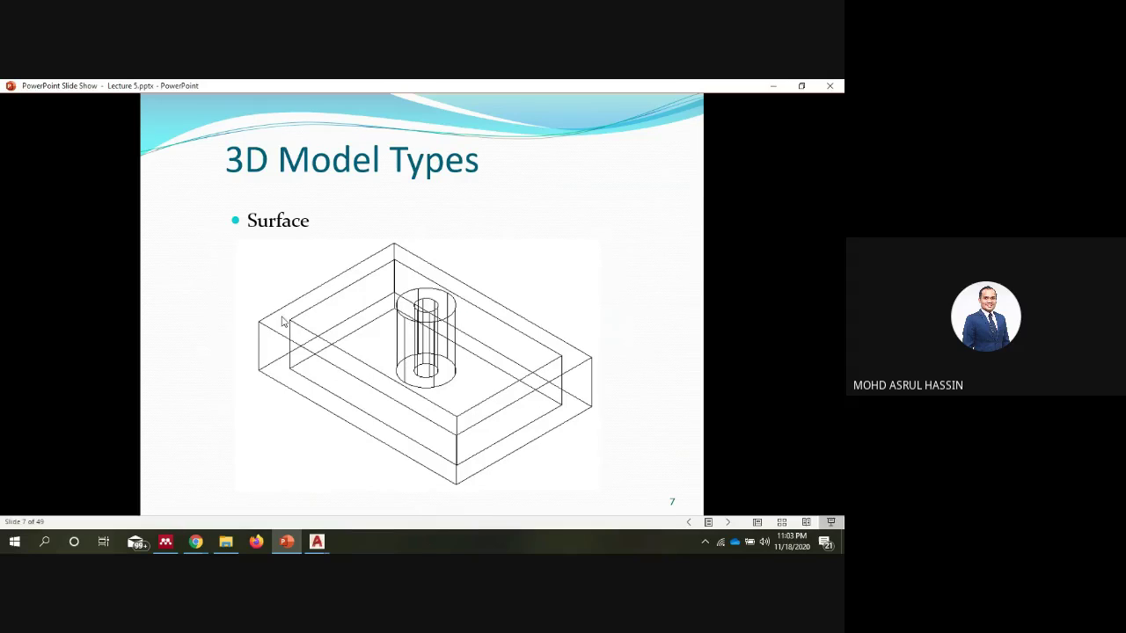
left_click(338, 291)
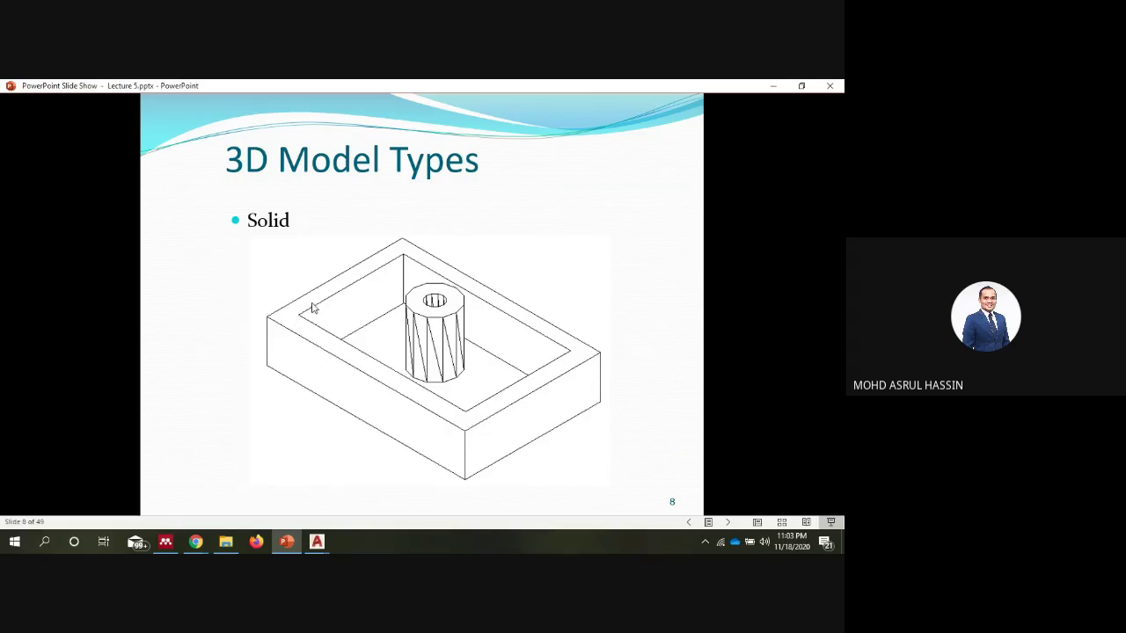
left_click(315, 304)
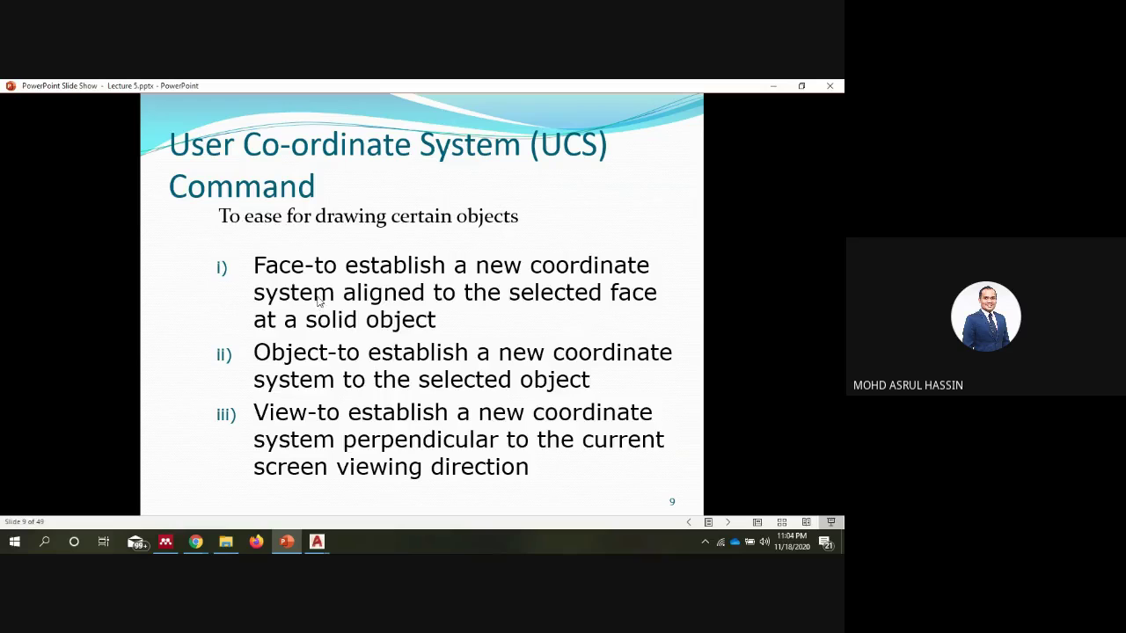
Advance to slide 10, 'UCS Dialog Box', then bring AutoCAD's empty Drawing1 to the front.
left_click(318, 300)
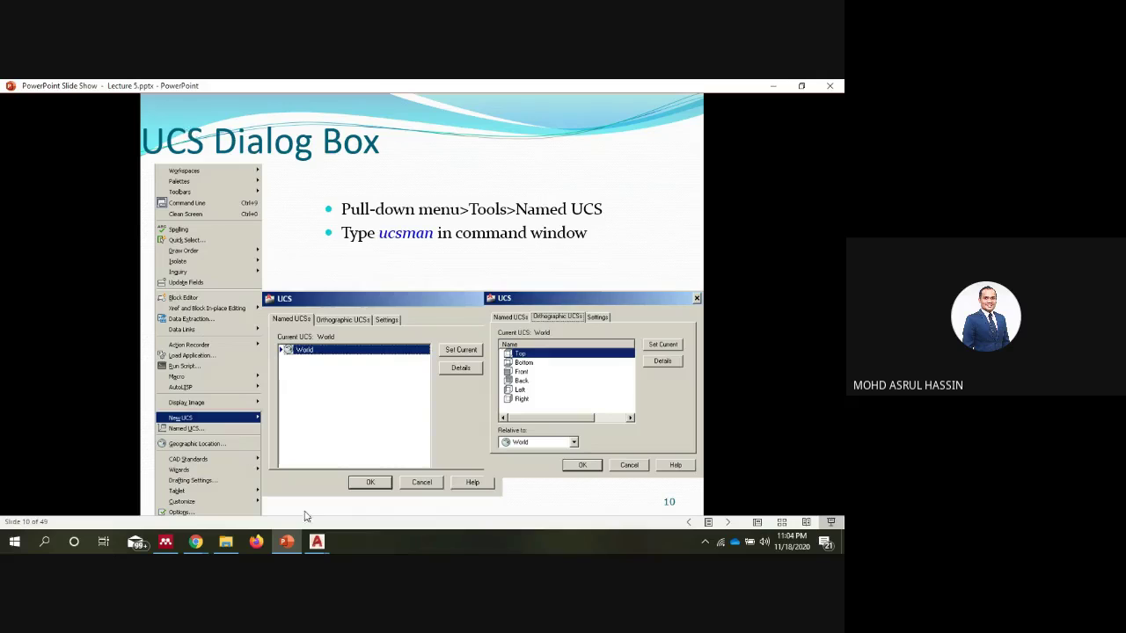
left_click(317, 542)
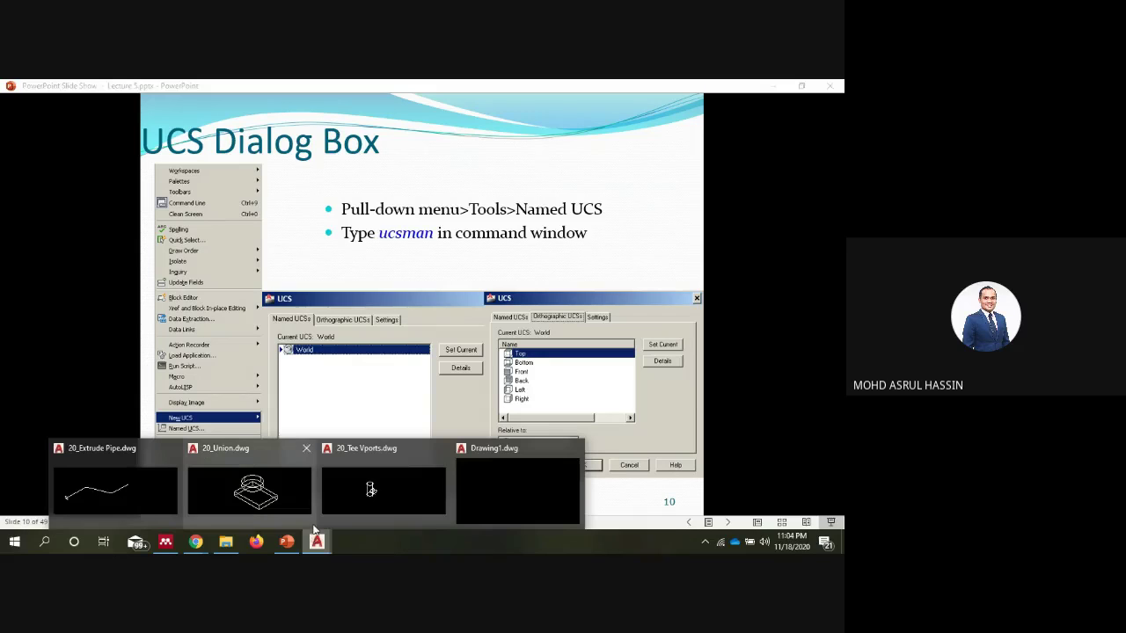
left_click(479, 504)
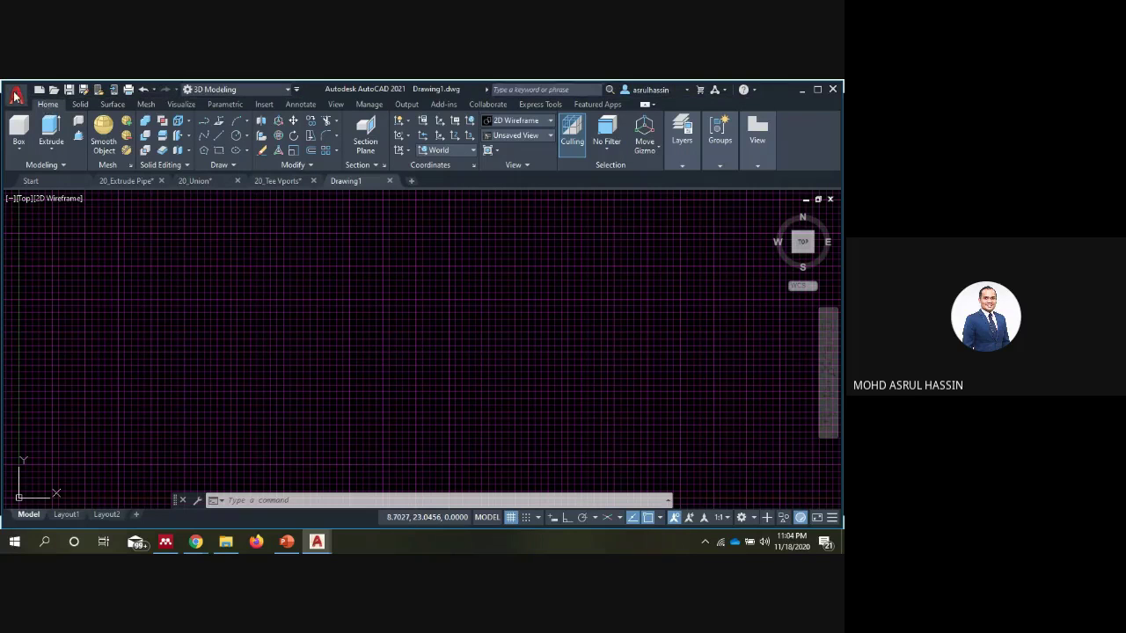
left_click(16, 96)
left_click(16, 96)
left_click(279, 545)
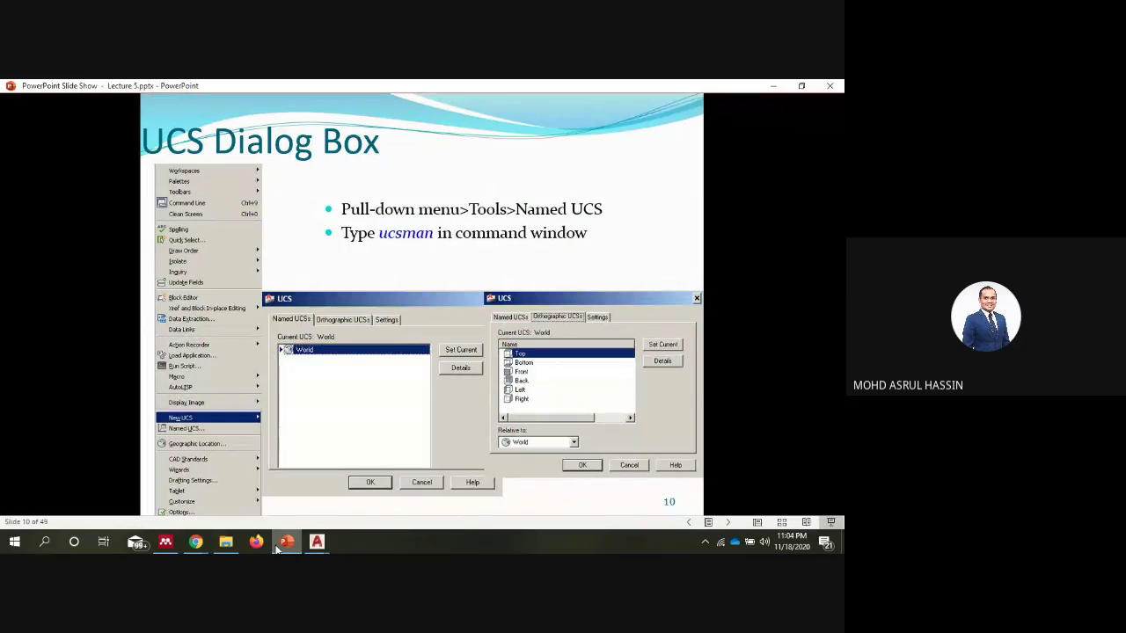
left_click(279, 545)
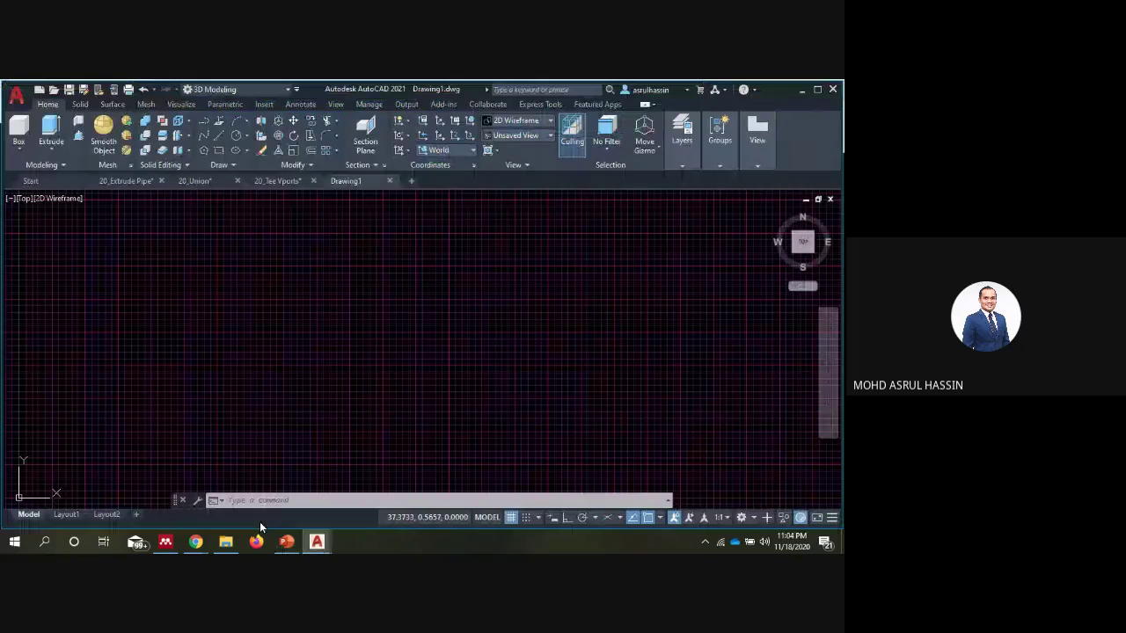
Run the UCS command and cancel its origin prompt.
type("ucs")
key("Return")
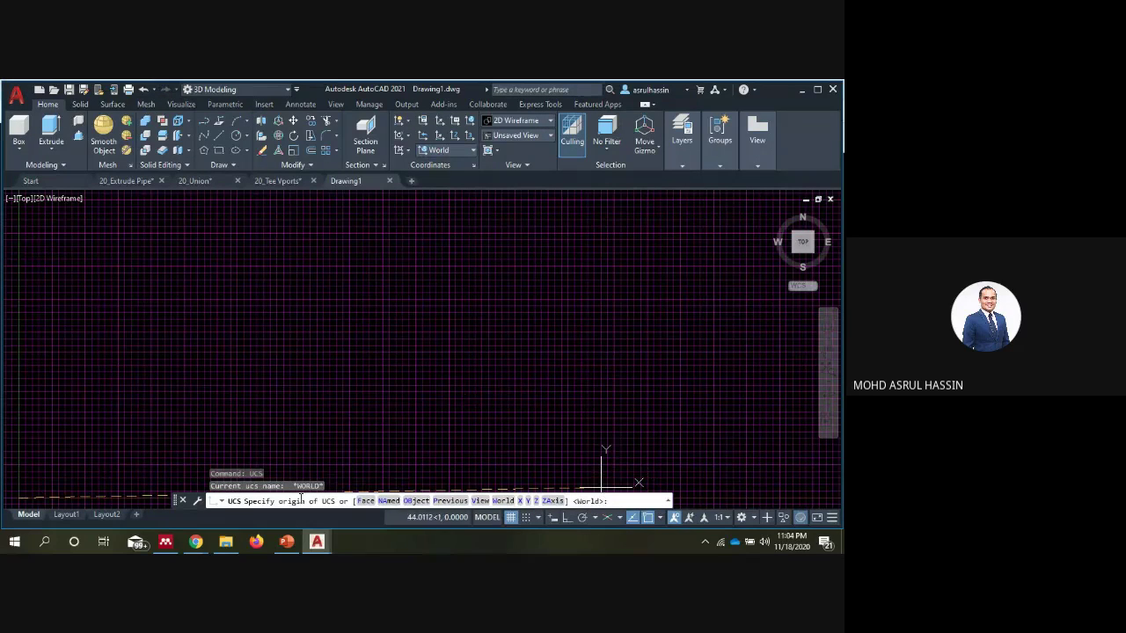
key("Escape")
key("Escape")
Start and cancel UCSICON, then enter UCSDIALOGBOX, which AutoCAD rejects as Unknown command.
type("u")
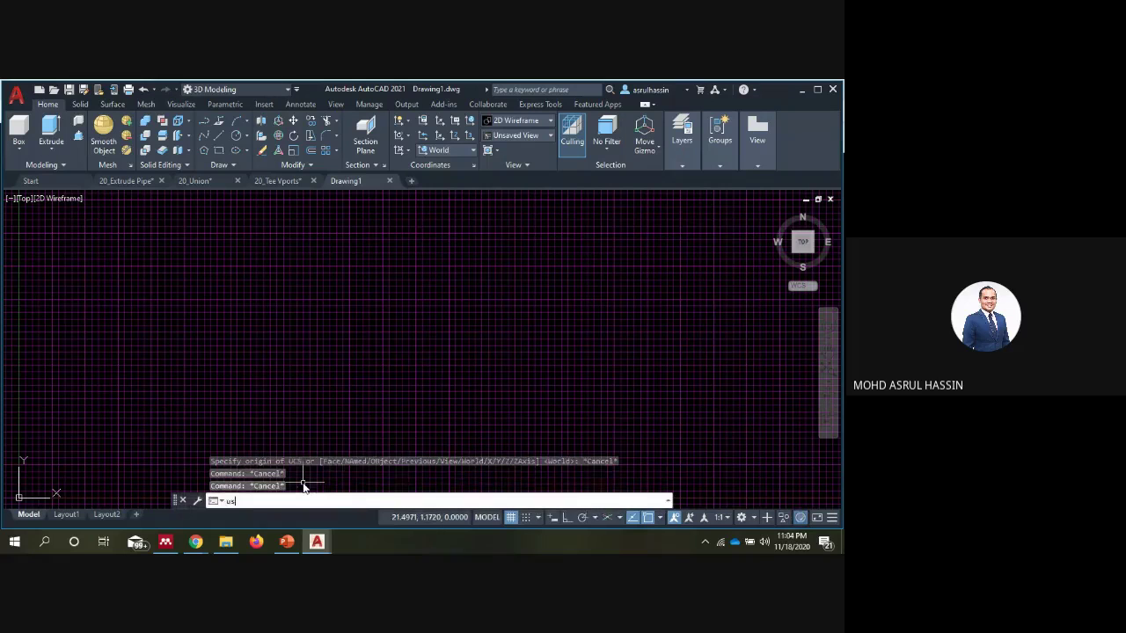
type("csICON")
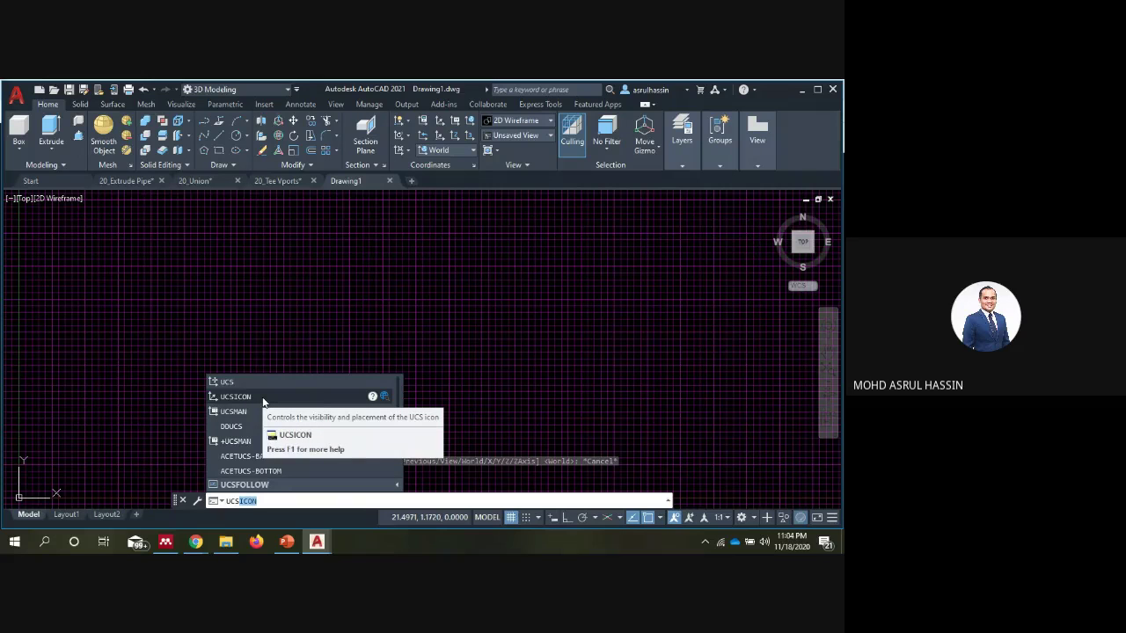
left_click(262, 398)
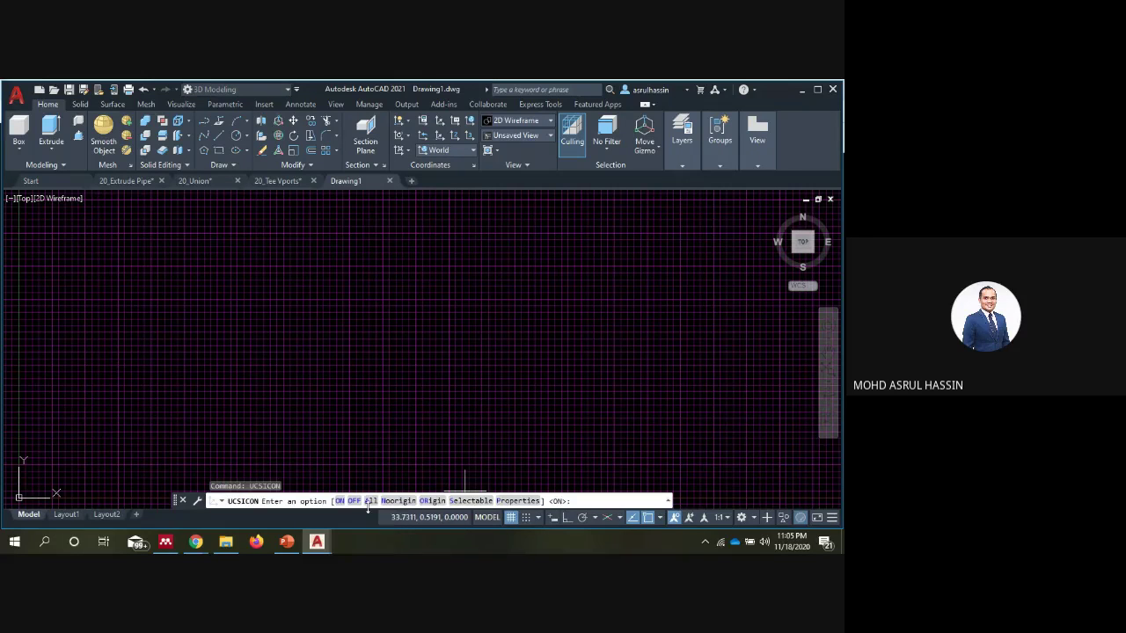
key("Escape")
key("Escape")
key("Escape")
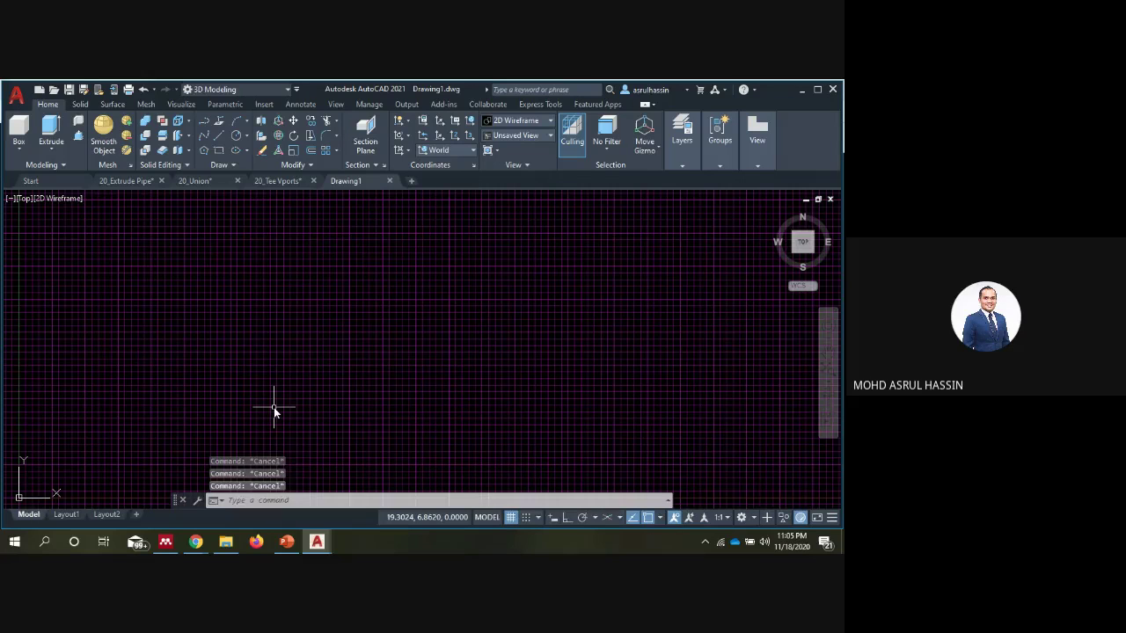
type("ucs")
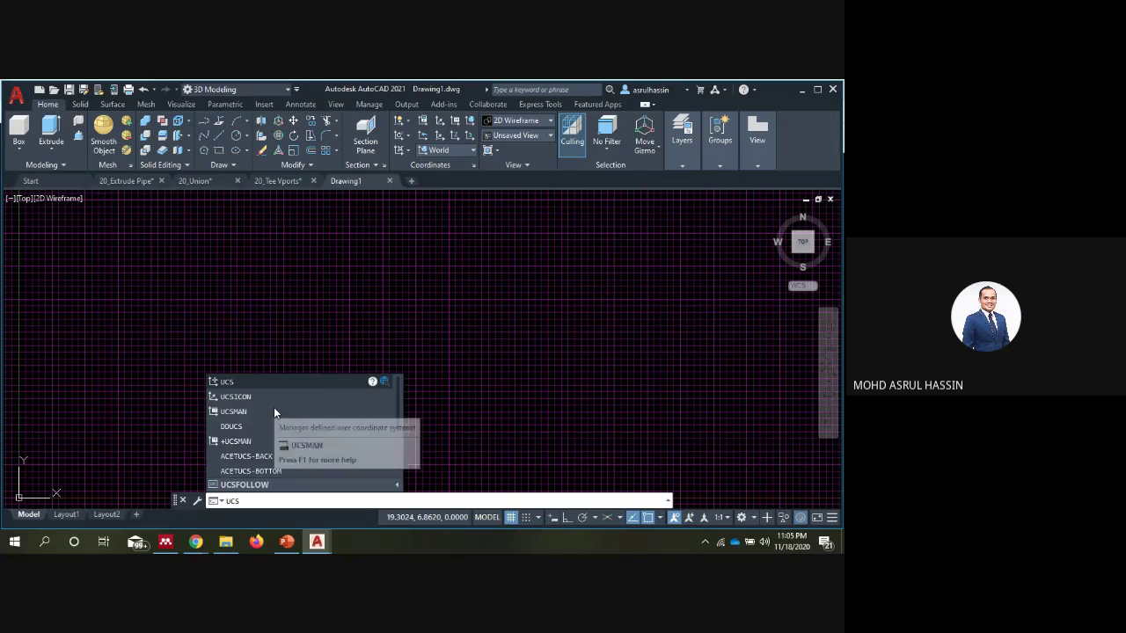
type("dialo")
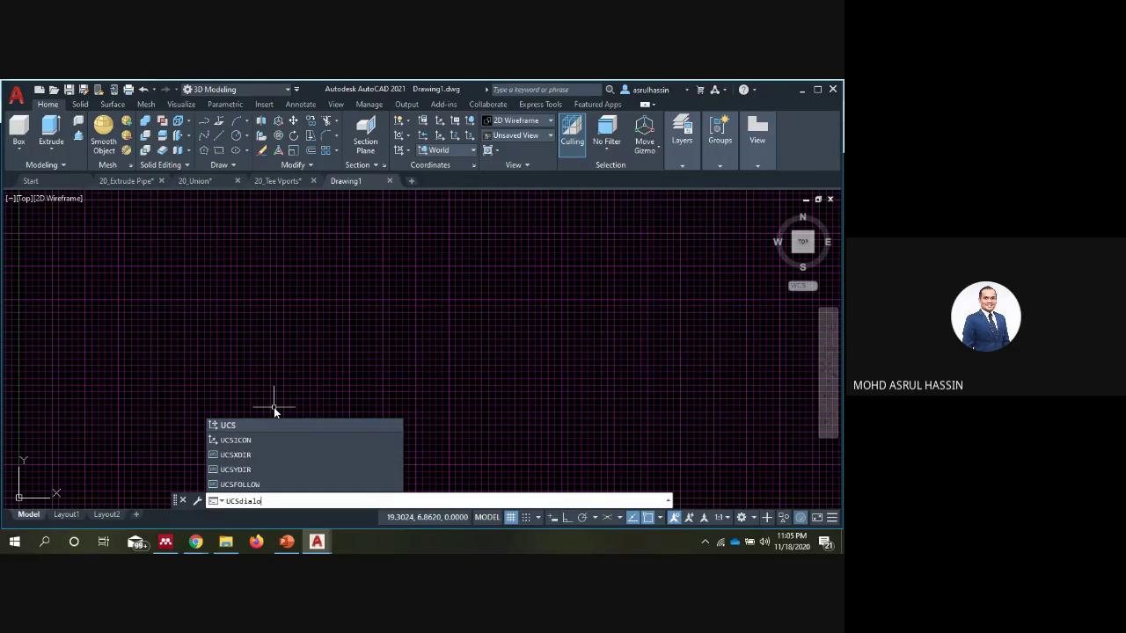
type("g")
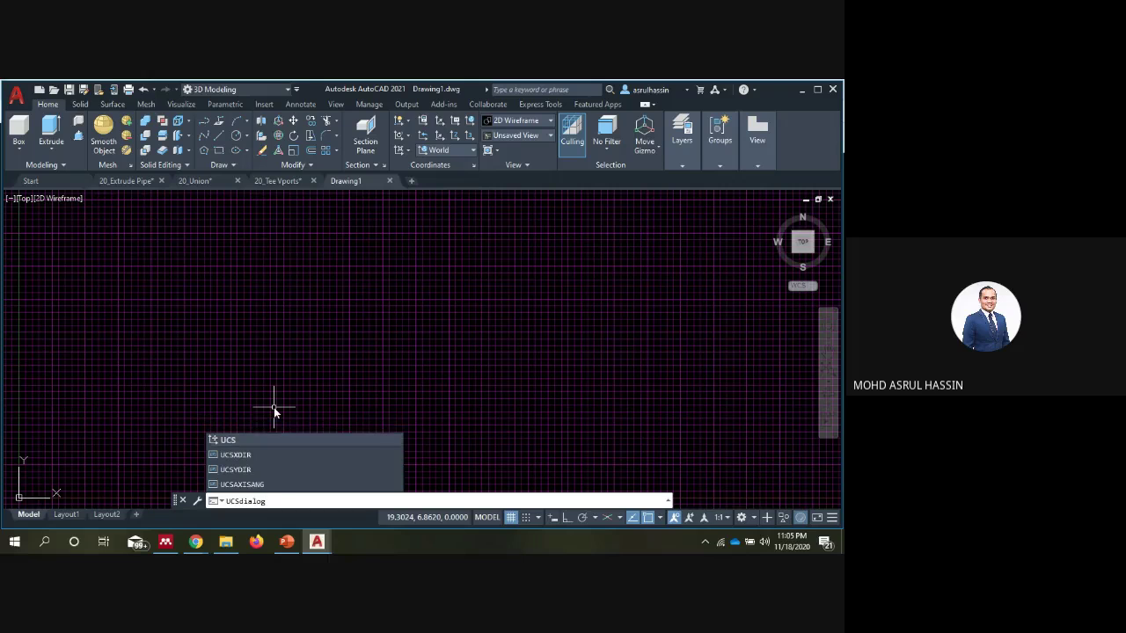
type("box")
key("Return")
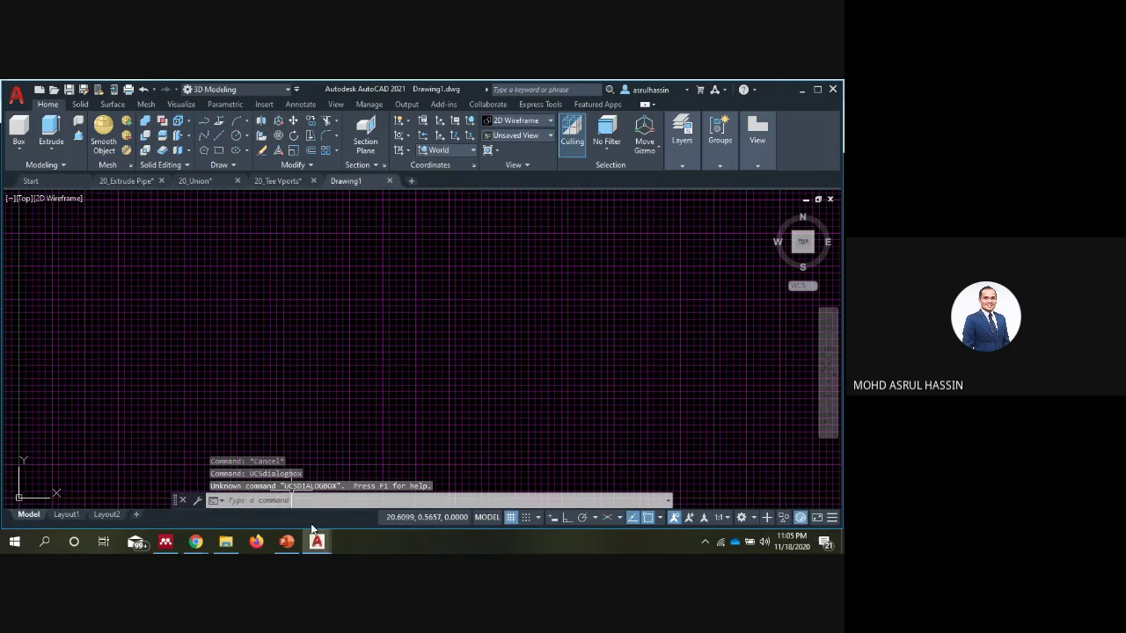
Switch to Drawing1 and open the UCS manager with UCSMAN.
left_click(289, 541)
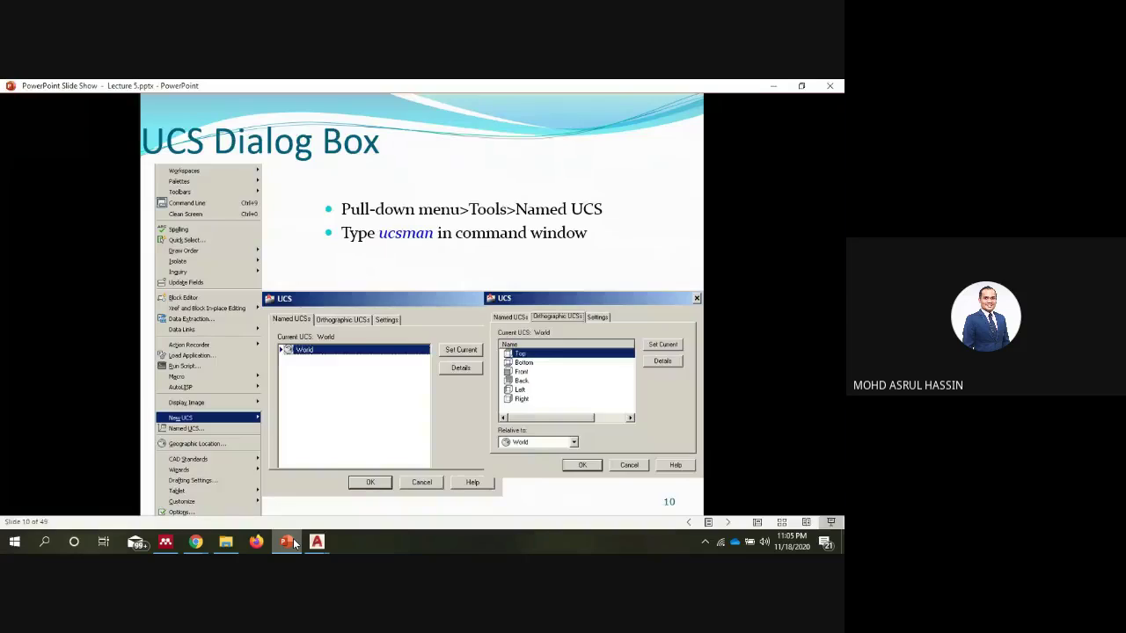
left_click(294, 542)
left_click(293, 543)
left_click(293, 542)
type("u")
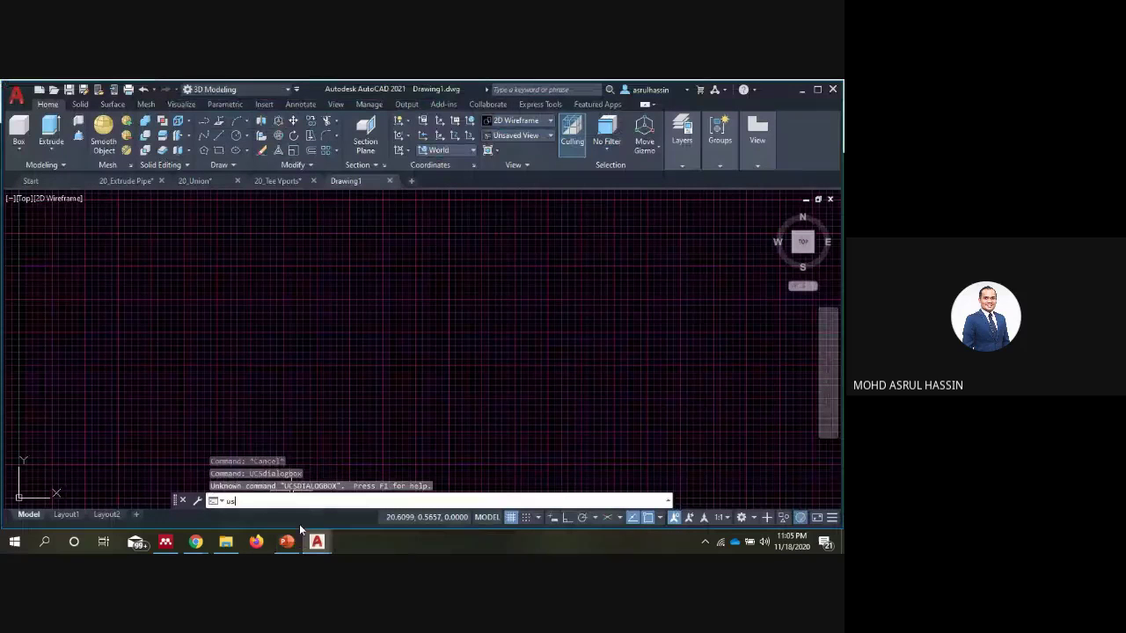
type("sman")
key("Return")
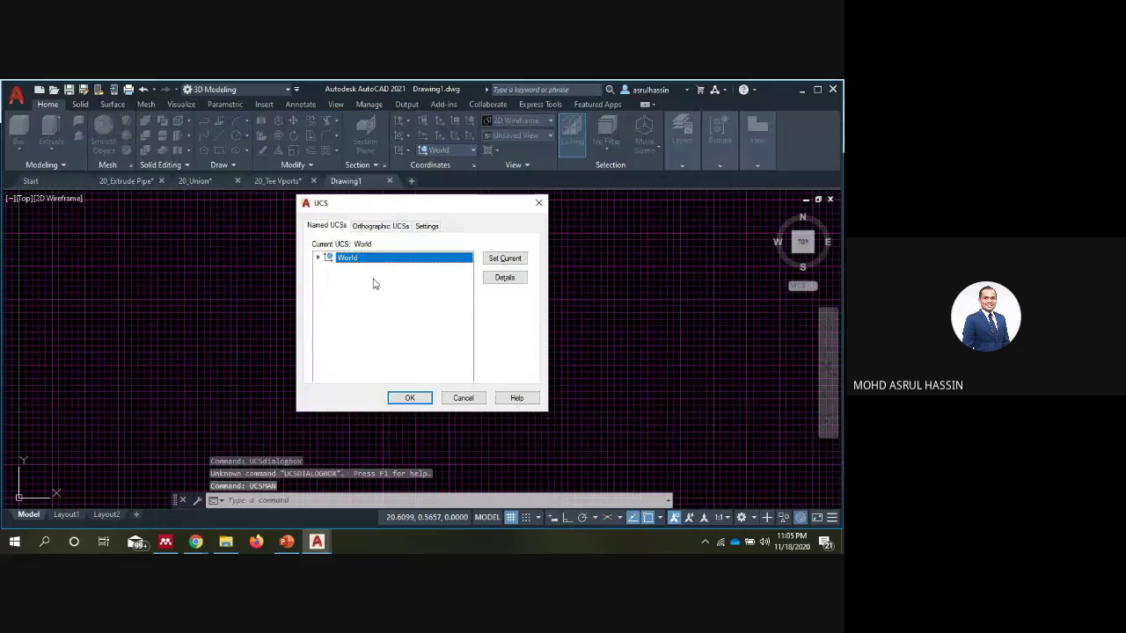
Check the World UCS origin and axis details, then return to the 'UCS Dialog Box' slide.
left_click(503, 278)
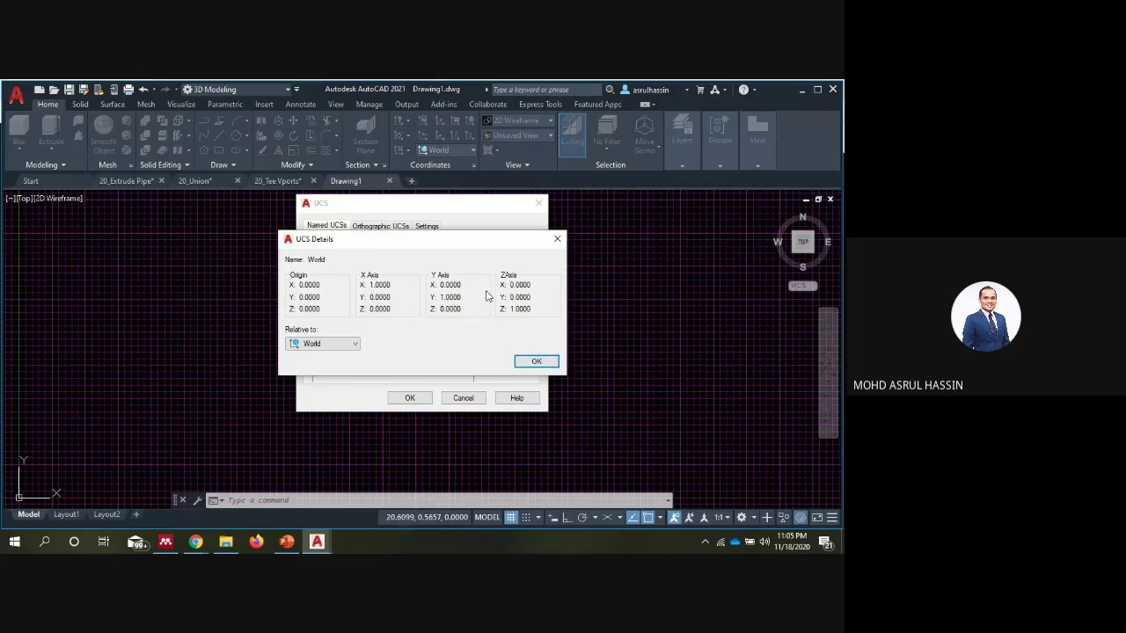
left_click(536, 361)
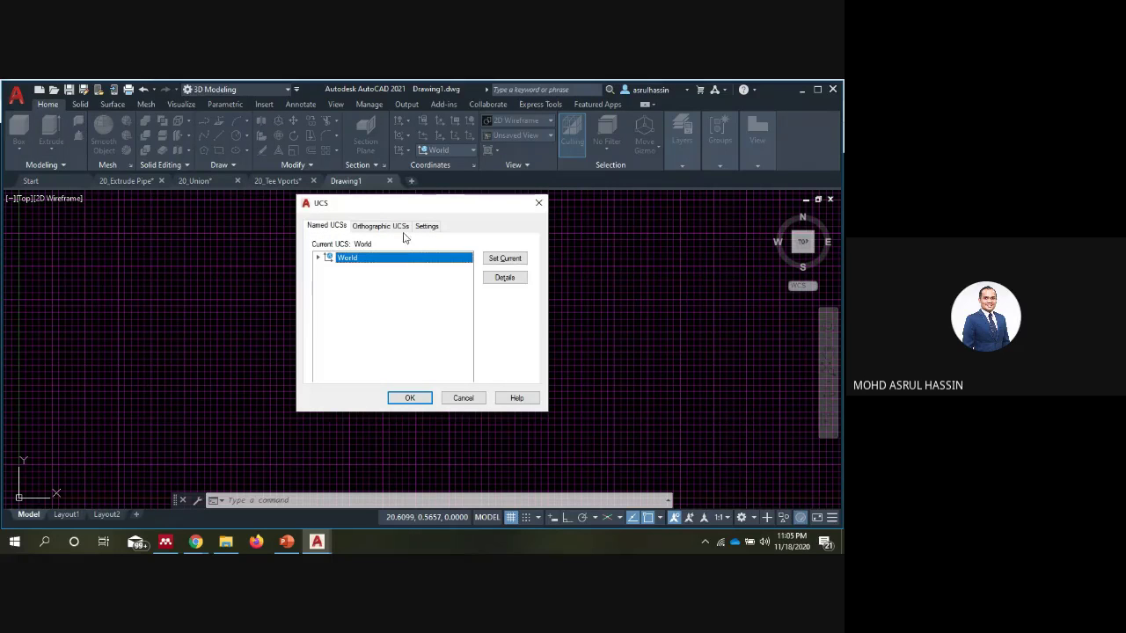
left_click(286, 541)
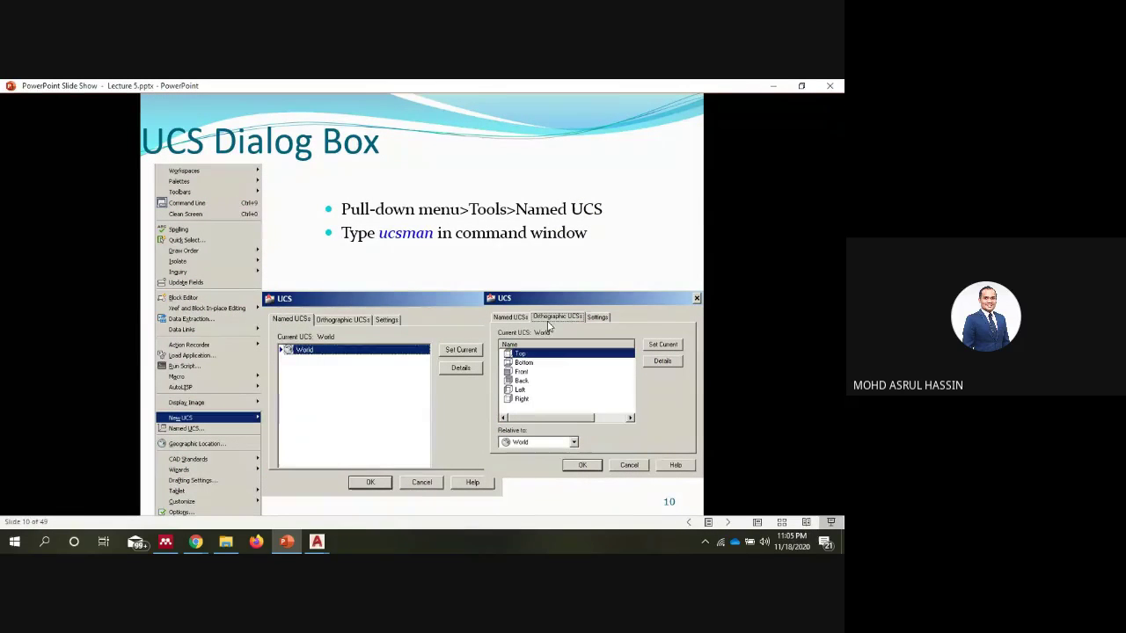
In Drawing1's UCS manager, show the Orthographic UCSs presets relative to World.
left_click(316, 542)
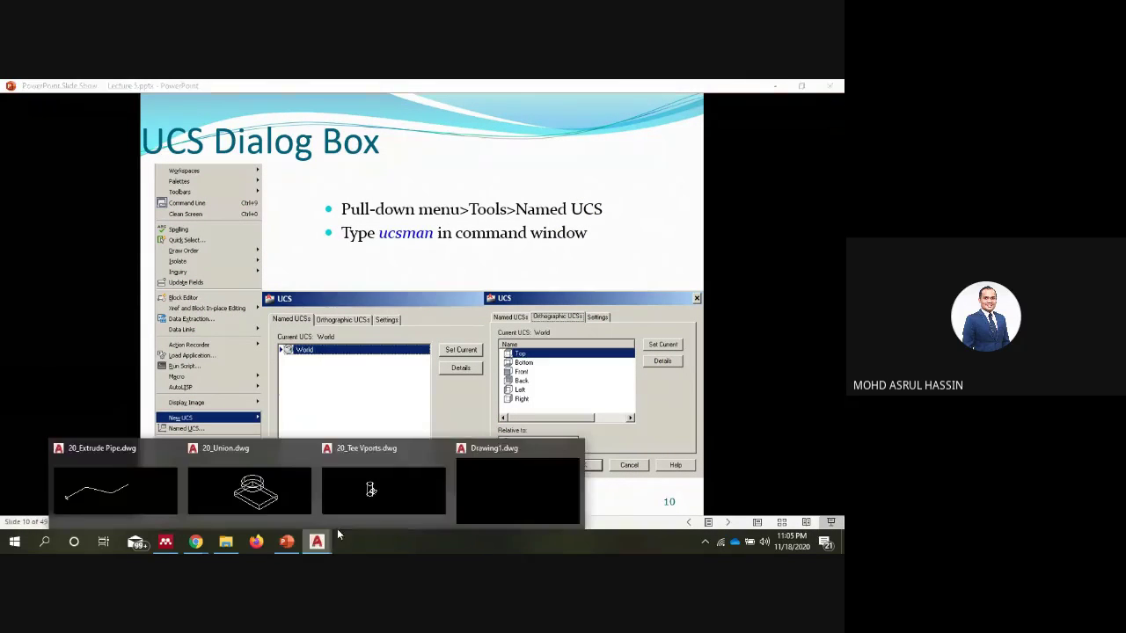
left_click(491, 506)
left_click(380, 226)
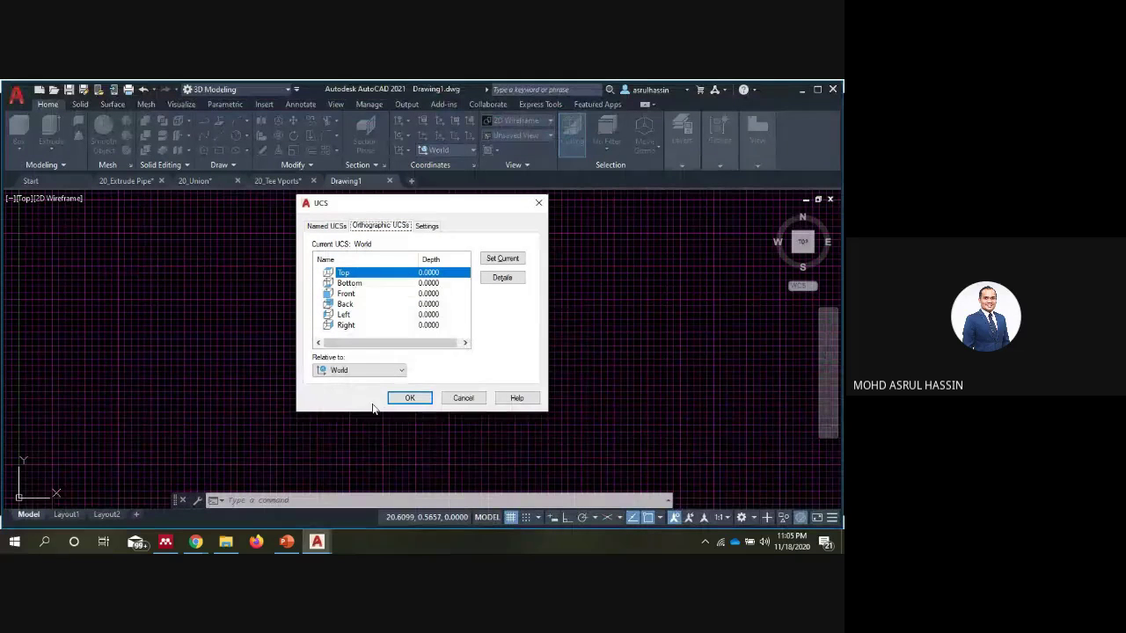
Advance the lecture to the 'UCS Icon Dialog Box' slide, then close the UCS manager.
left_click(288, 542)
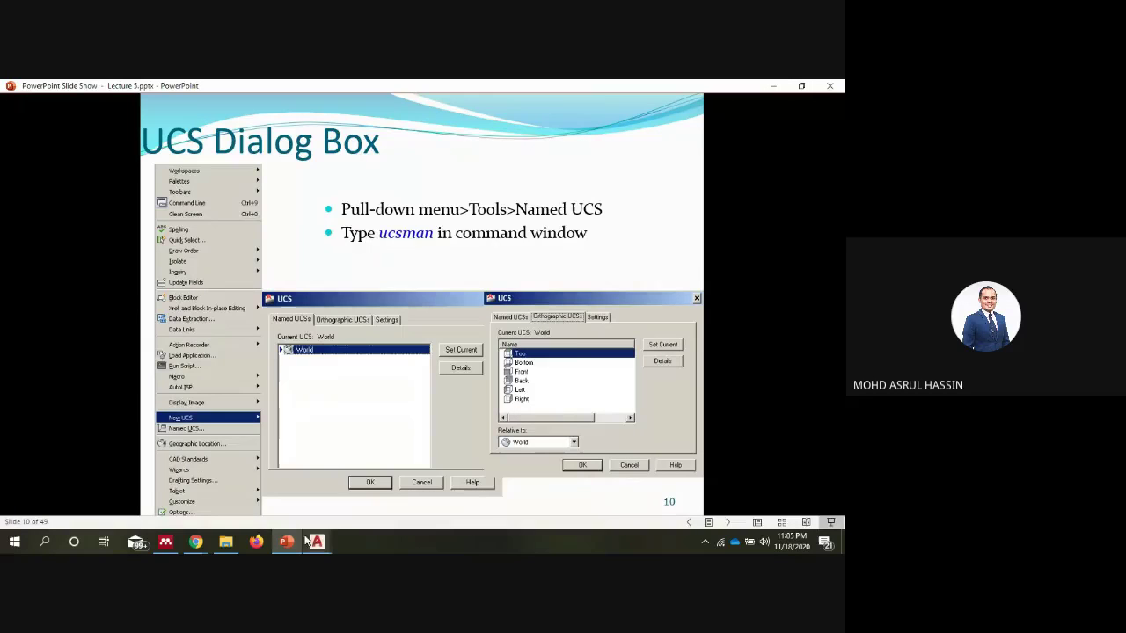
left_click(341, 389)
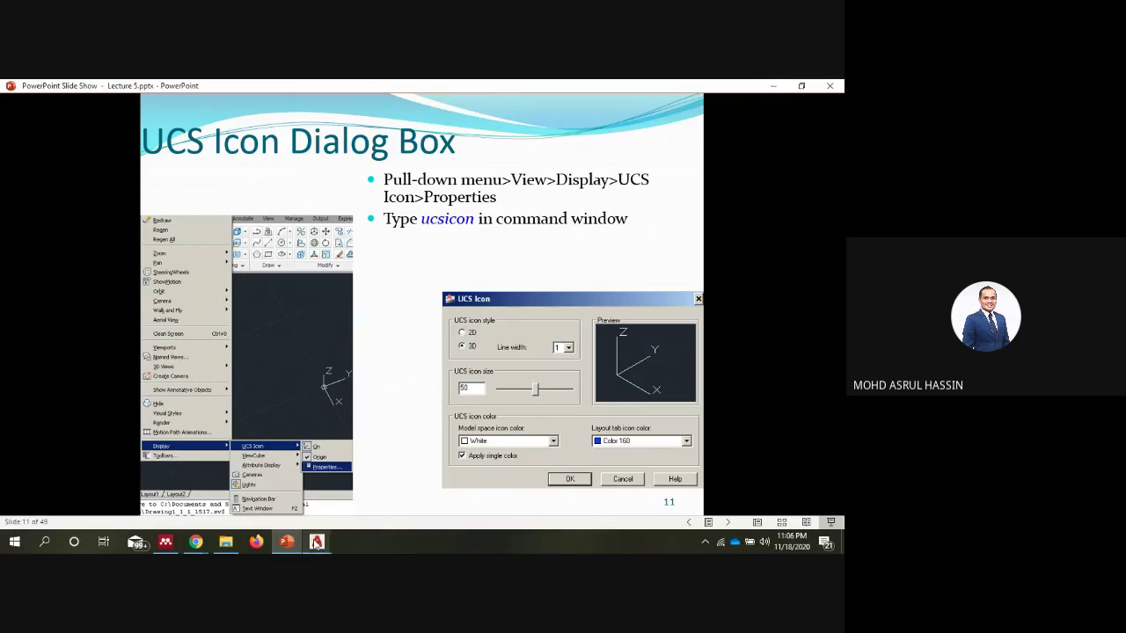
mouse_move(317, 541)
left_click(485, 489)
left_click(410, 398)
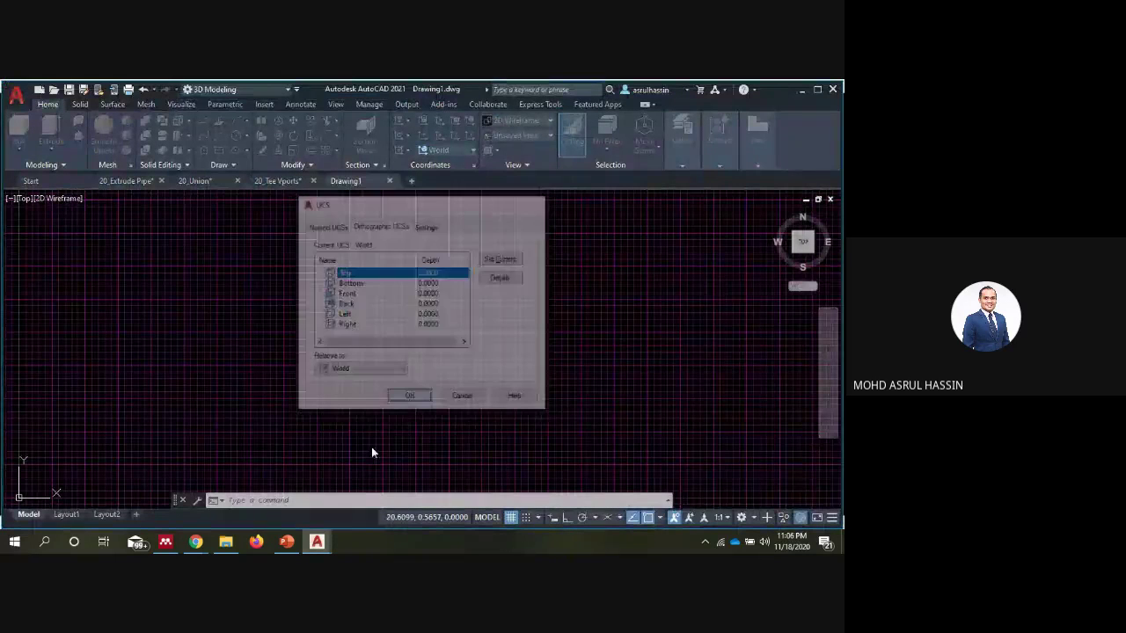
Open UCSICON Properties (3D style, size 50, White), then return to slide 11.
type("ucsicon")
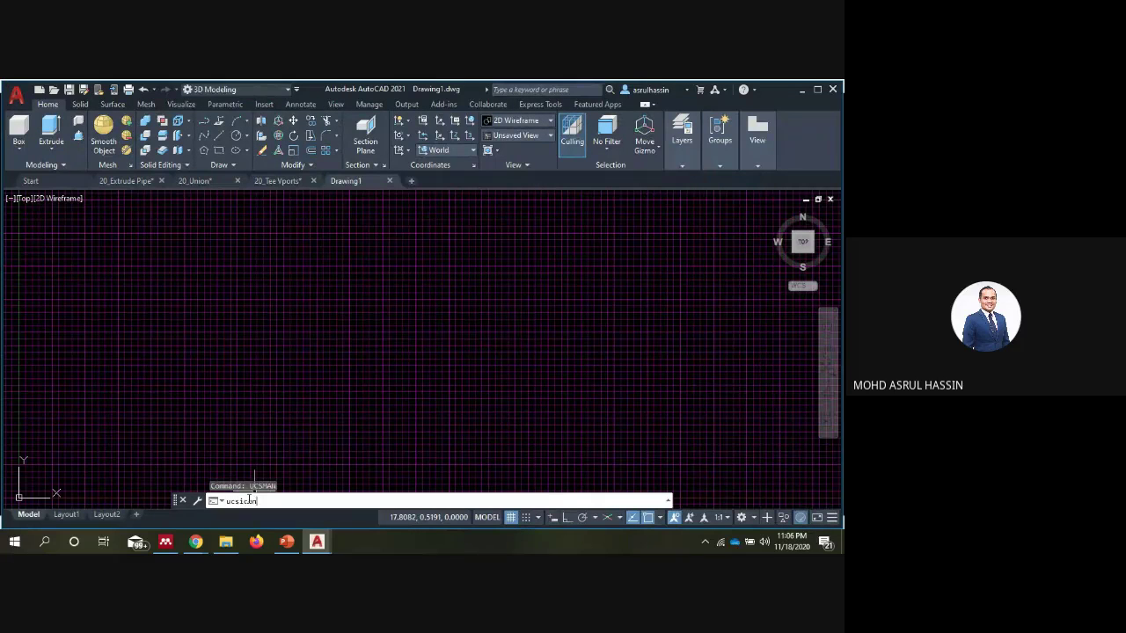
key("Return")
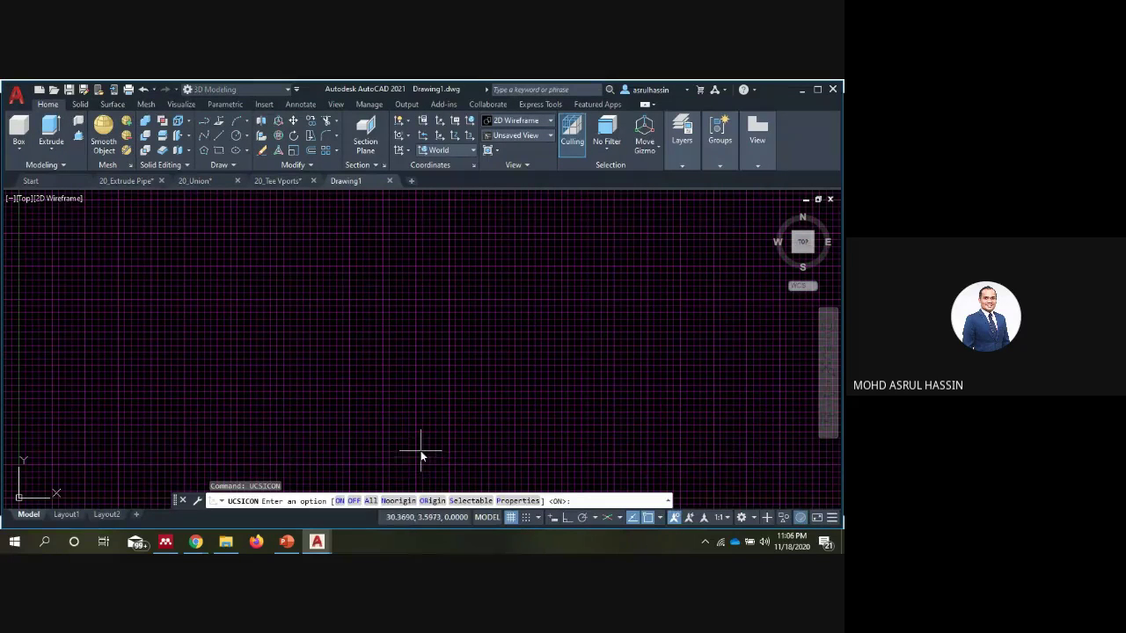
left_click(511, 500)
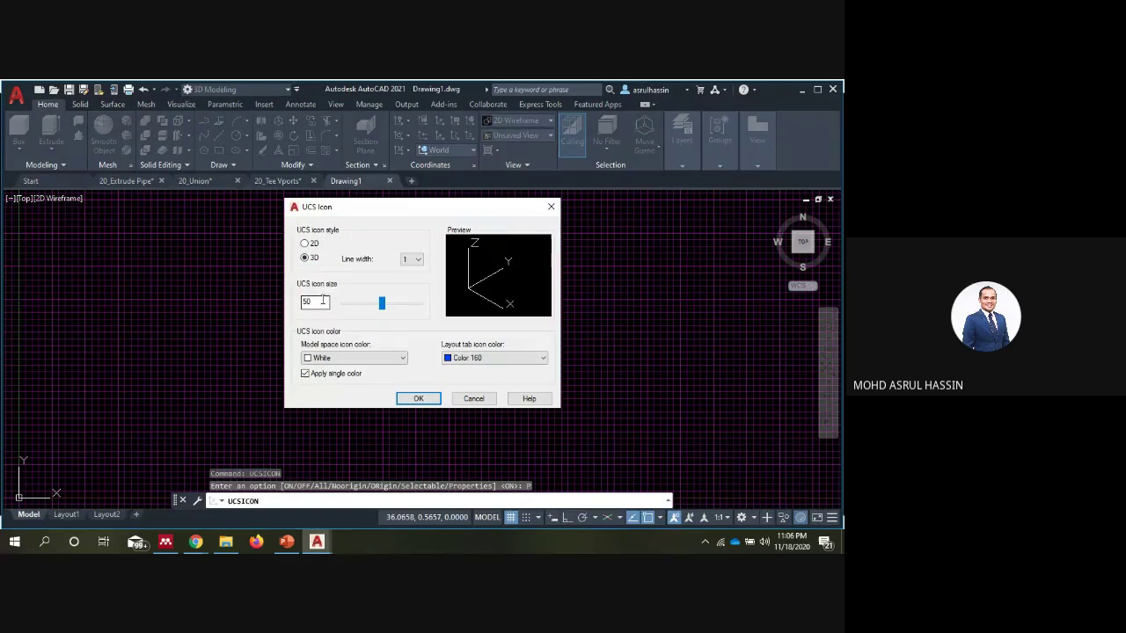
left_click(287, 541)
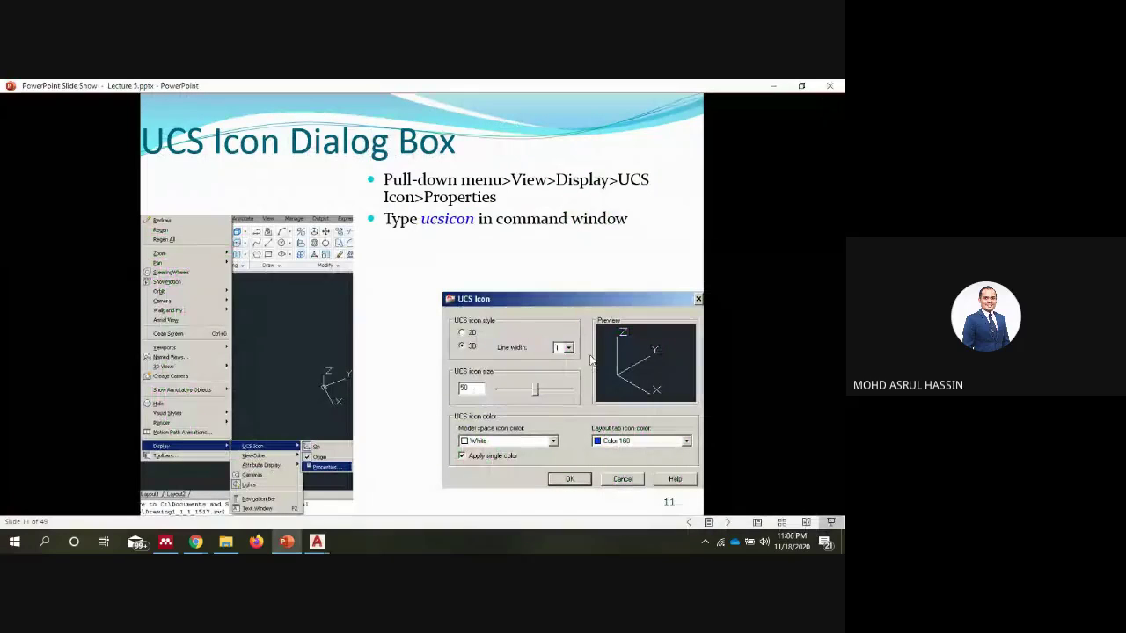
Close AutoCAD's UCS Icon dialog with OK and show slide 12 on the 3D Orbit command.
left_click(569, 483)
mouse_move(317, 542)
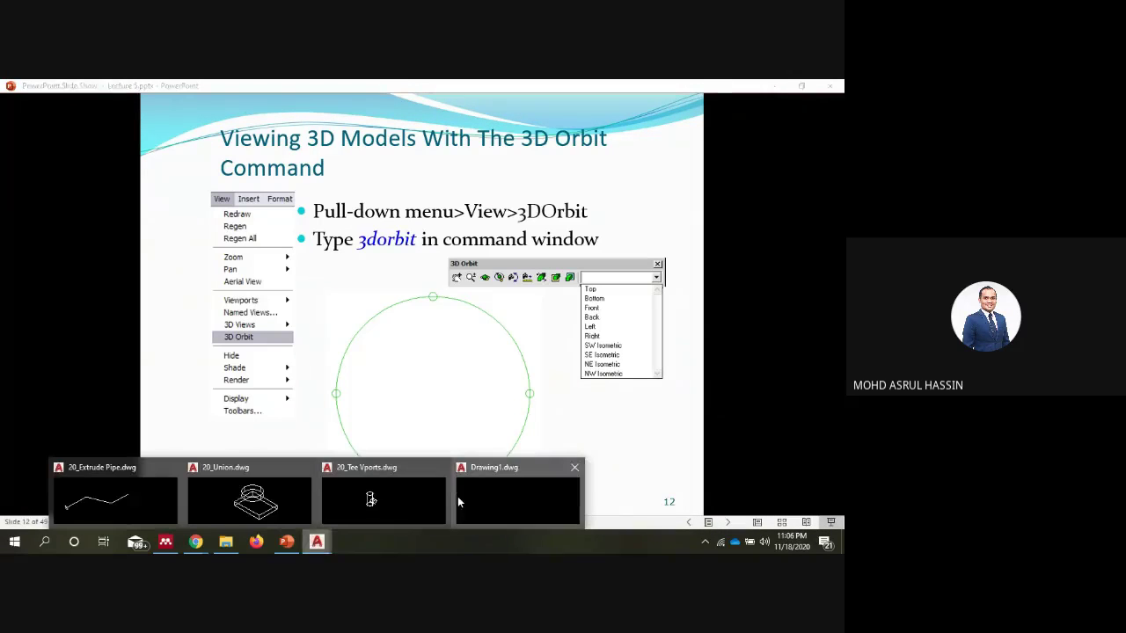
left_click(457, 498)
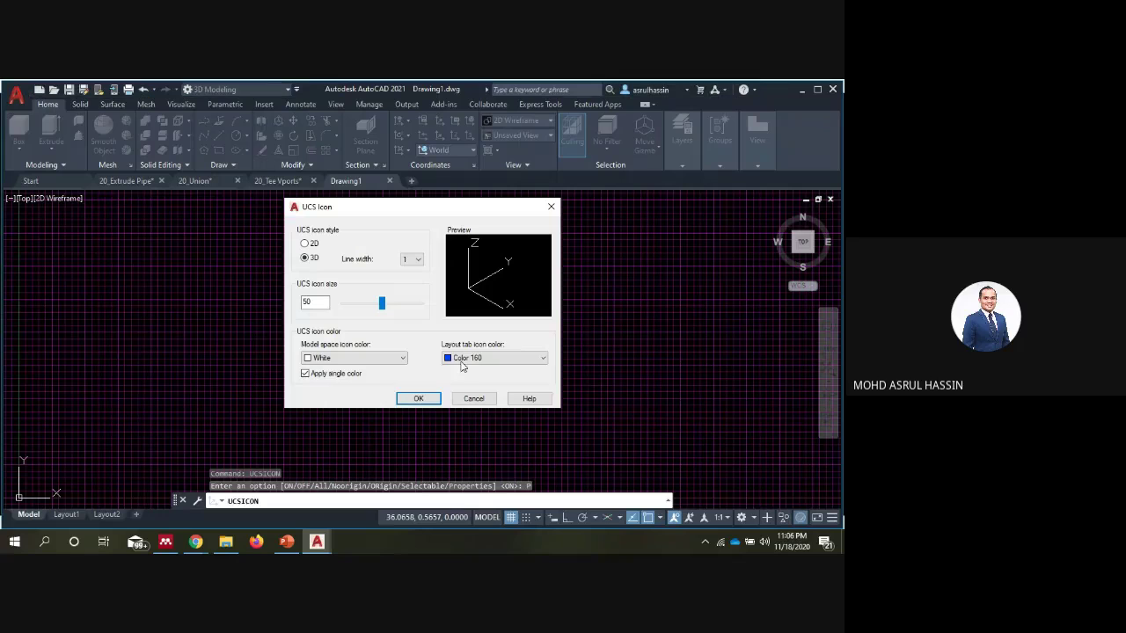
left_click(419, 399)
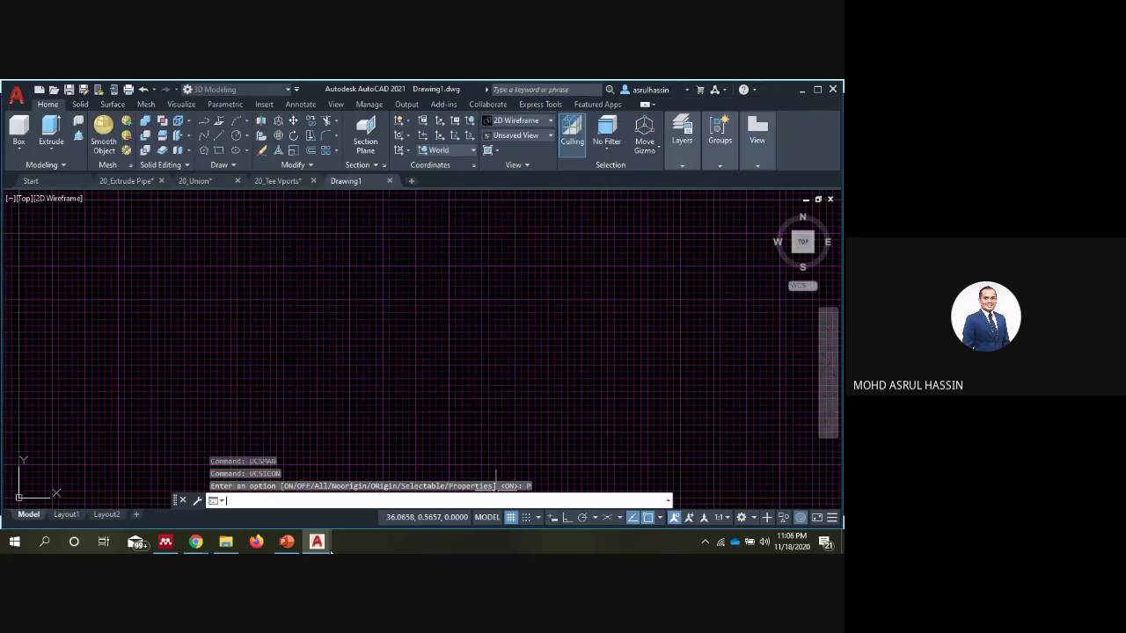
left_click(290, 544)
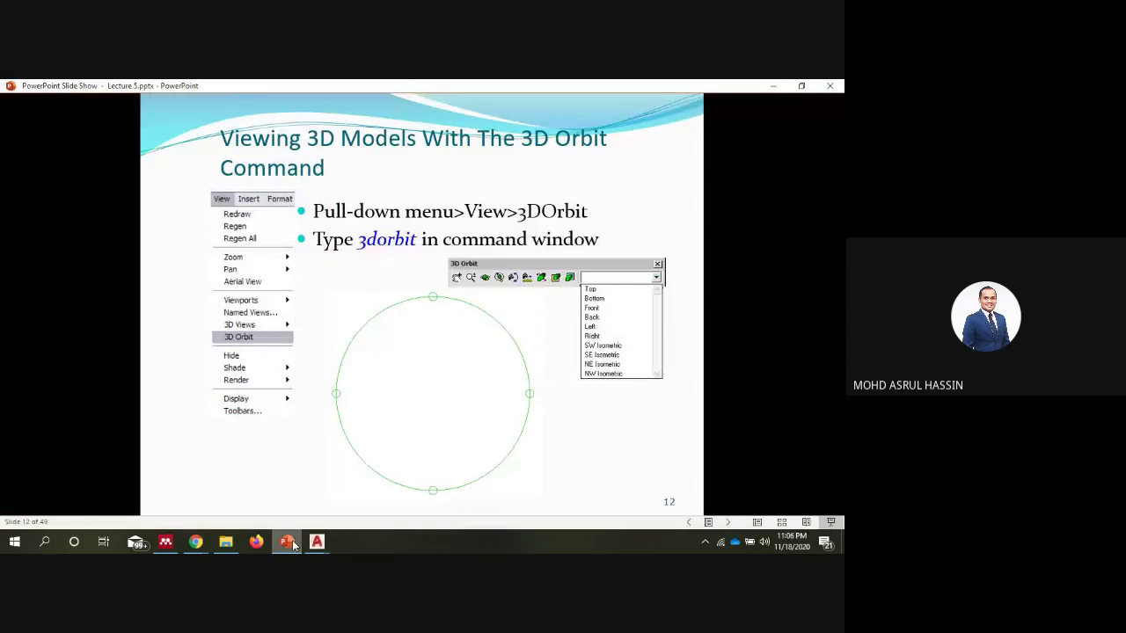
key("Left")
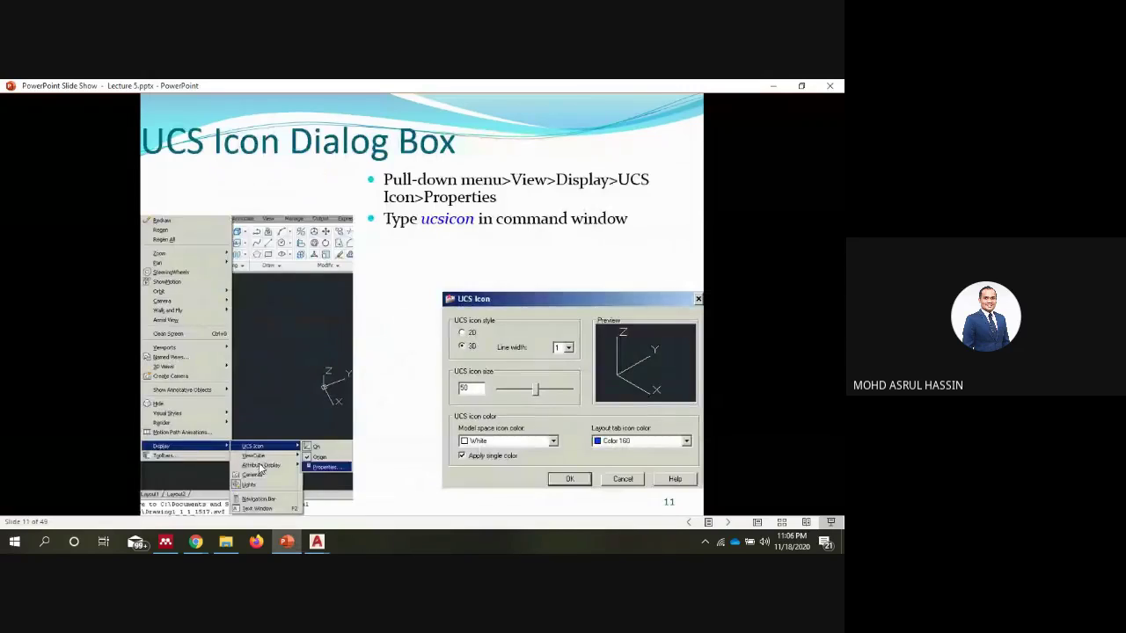
key("Right")
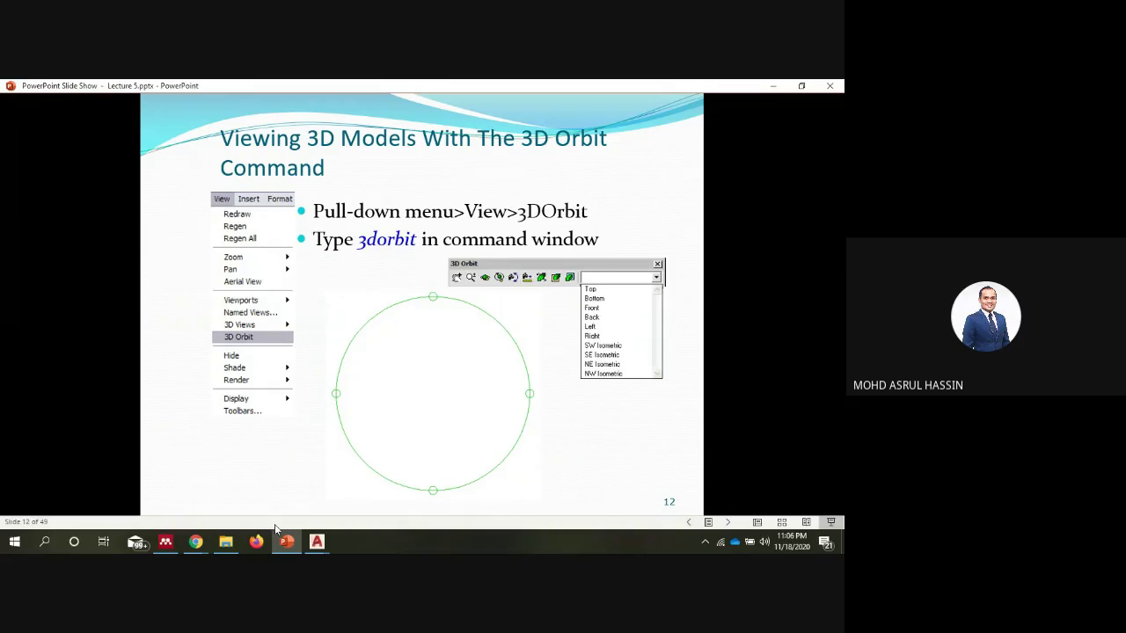
mouse_move(316, 541)
left_click(498, 501)
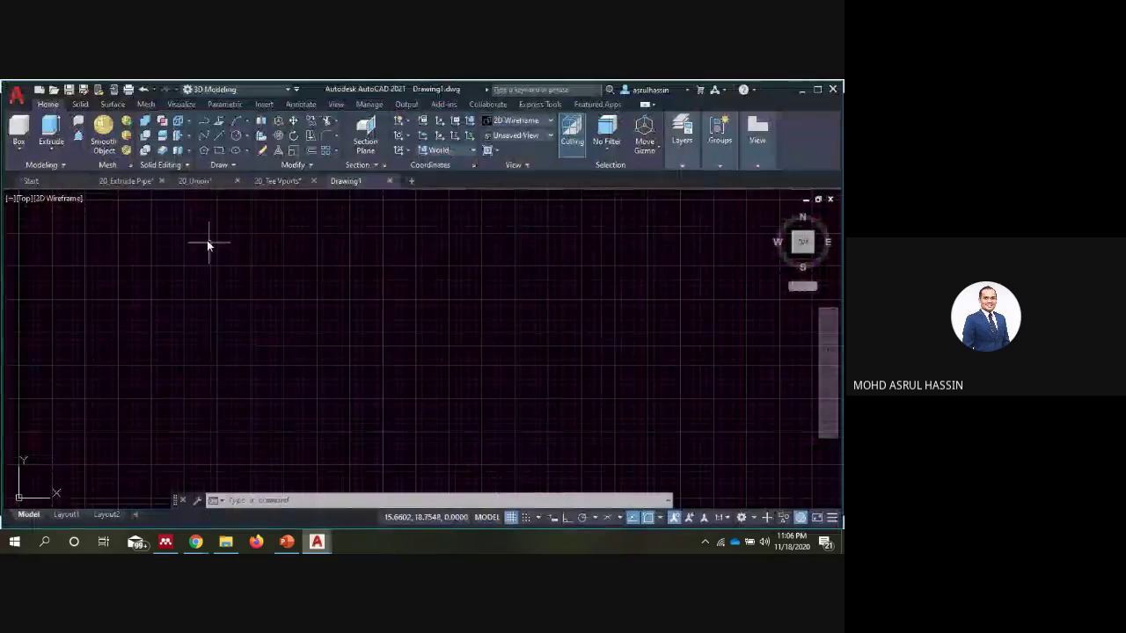
left_click(335, 105)
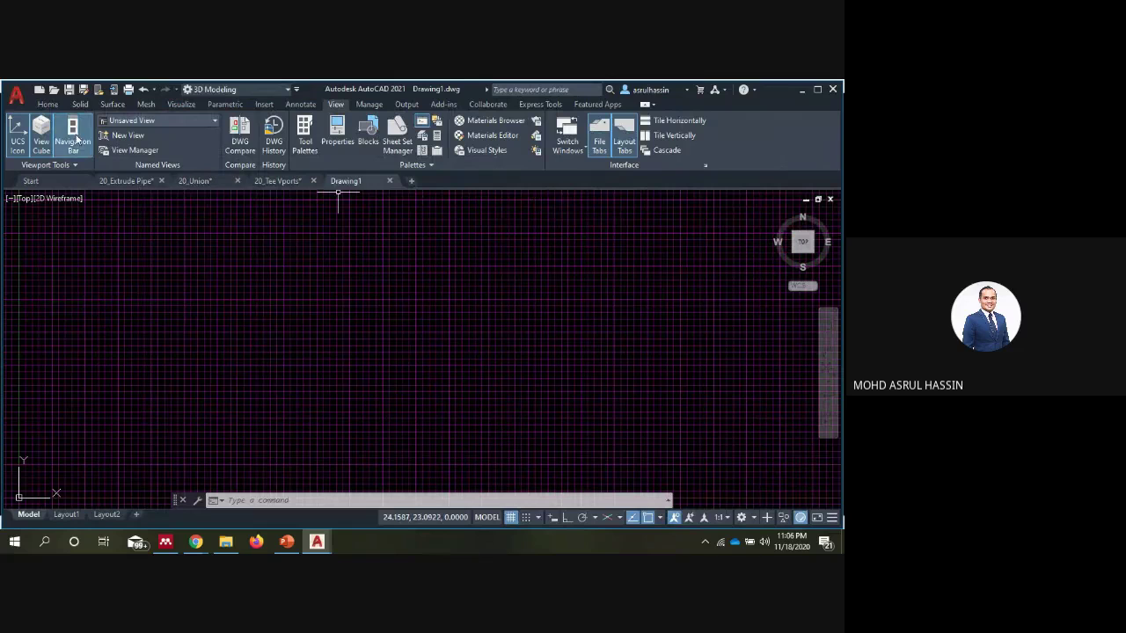
left_click(65, 167)
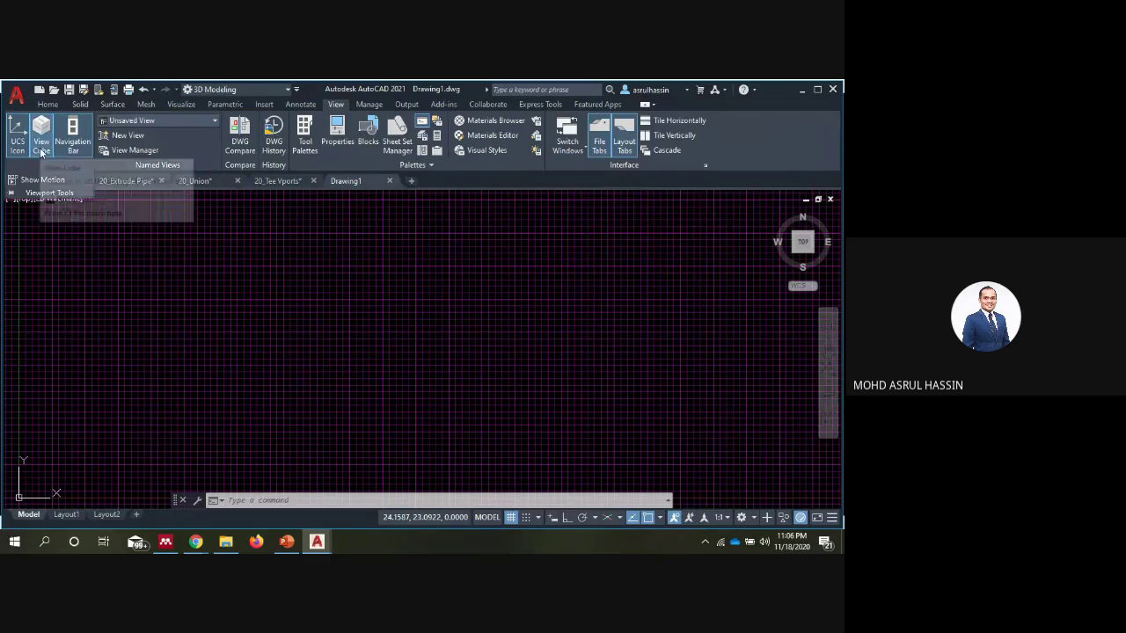
mouse_move(802, 242)
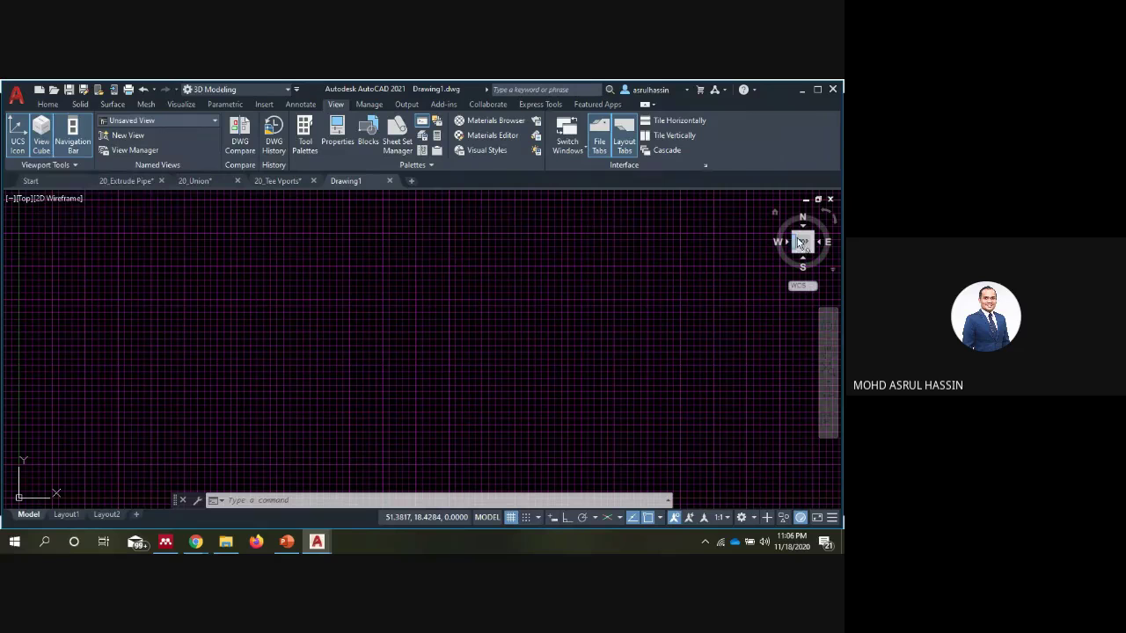
left_click_drag(800, 239, 787, 278)
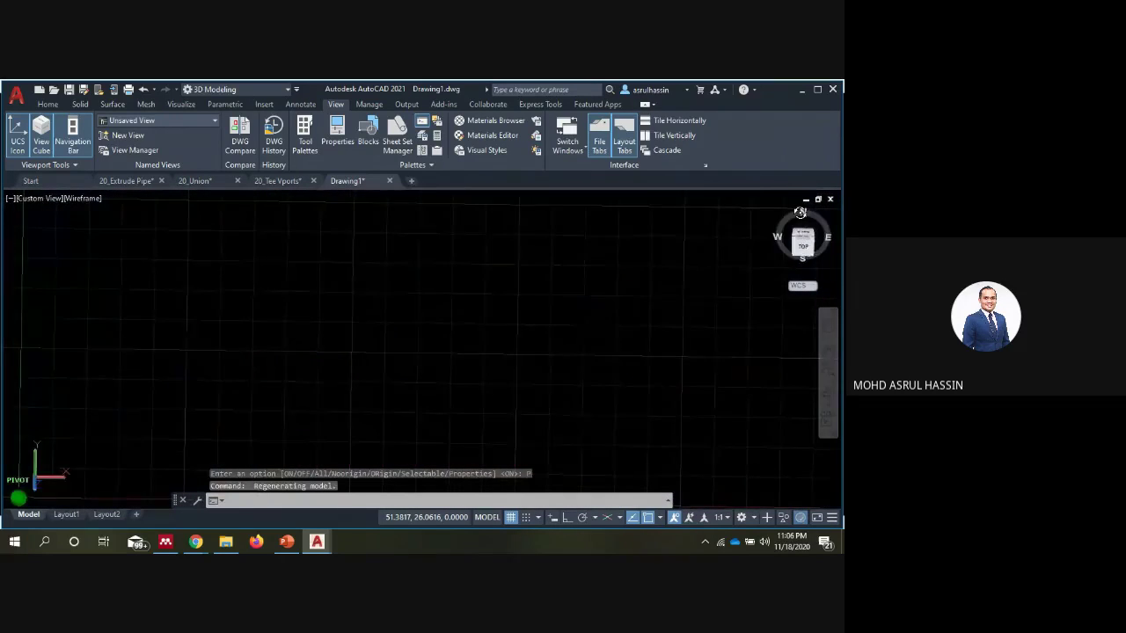
mouse_move(787, 278)
left_mouse_down()
mouse_move(797, 249)
mouse_move(785, 216)
mouse_move(823, 244)
mouse_move(806, 252)
left_mouse_up()
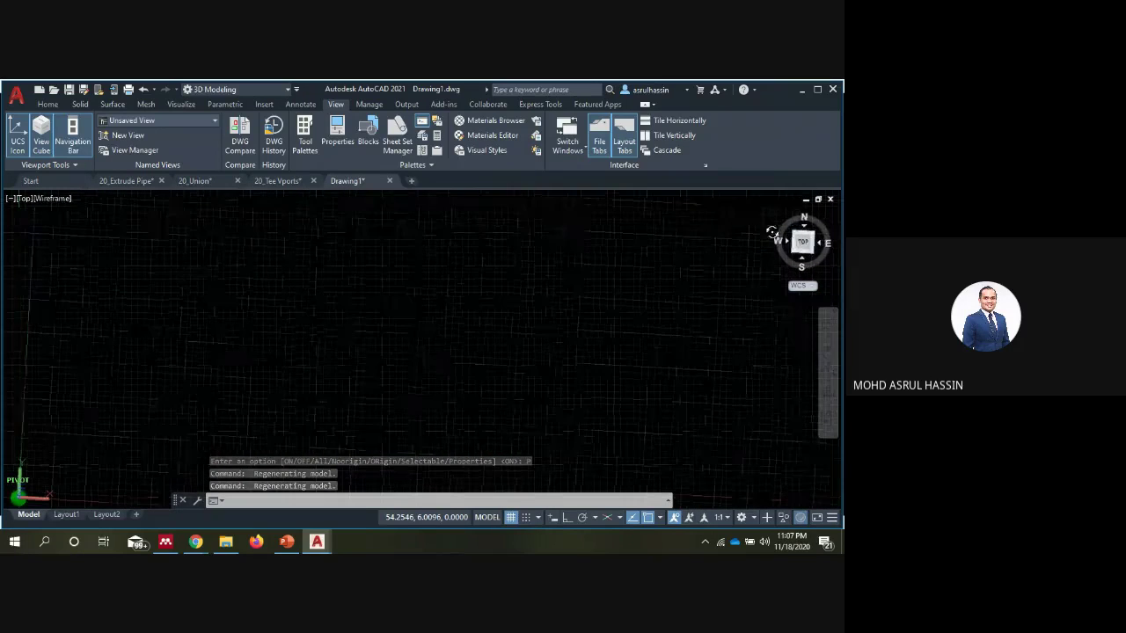
left_click(806, 252)
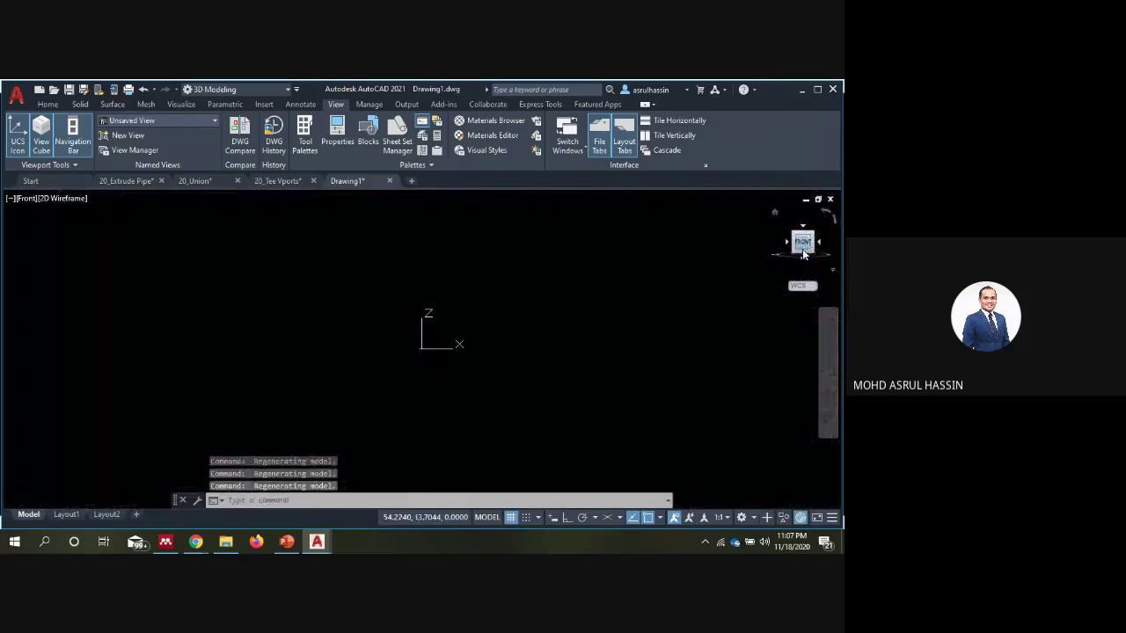
left_click(818, 243)
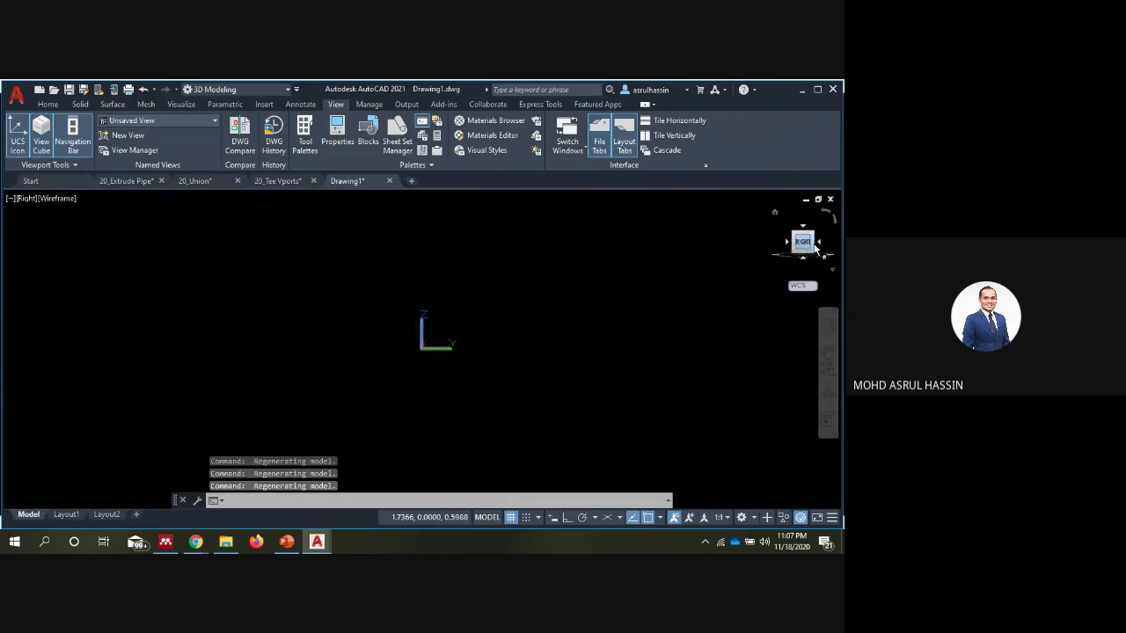
left_click(802, 228)
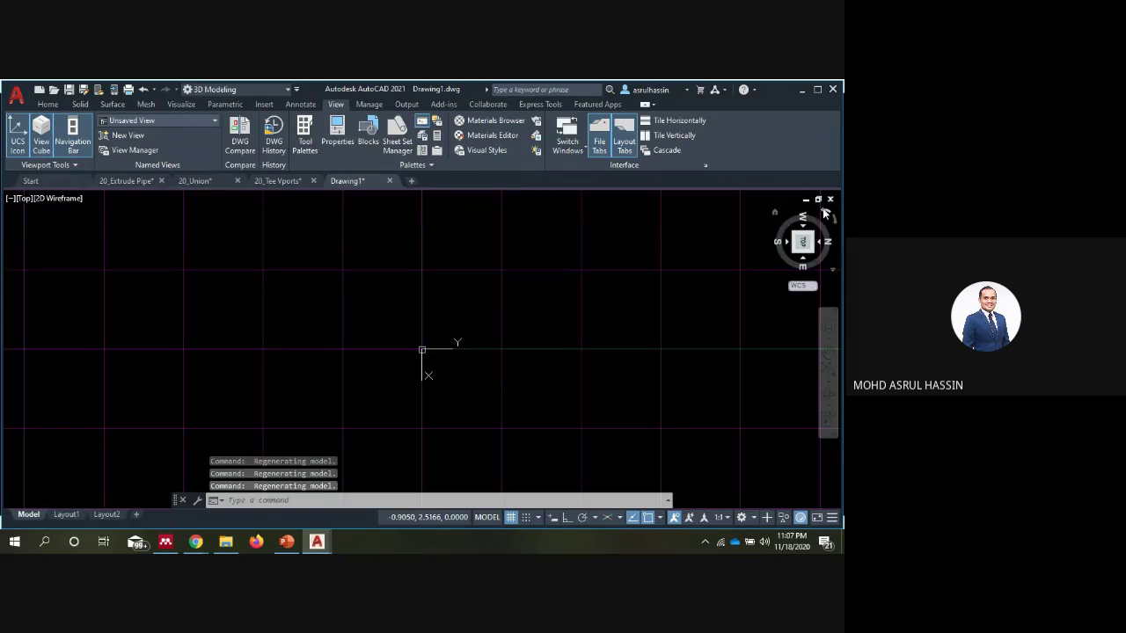
left_click(825, 213)
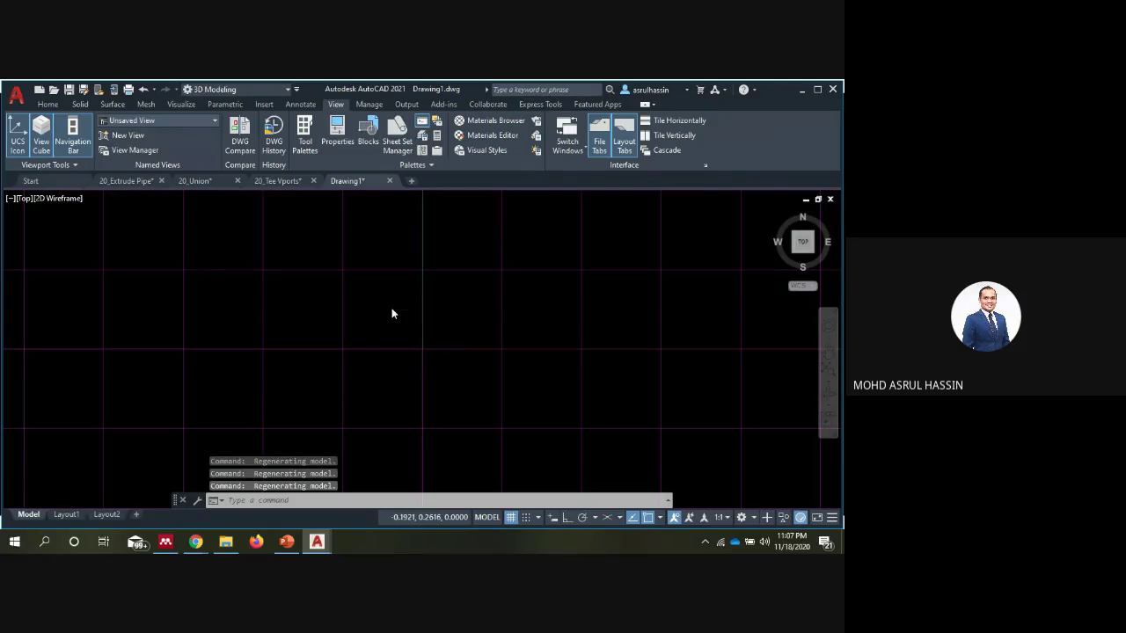
scroll(392, 313, "down", 3)
middle_click_drag(517, 301, 282, 374)
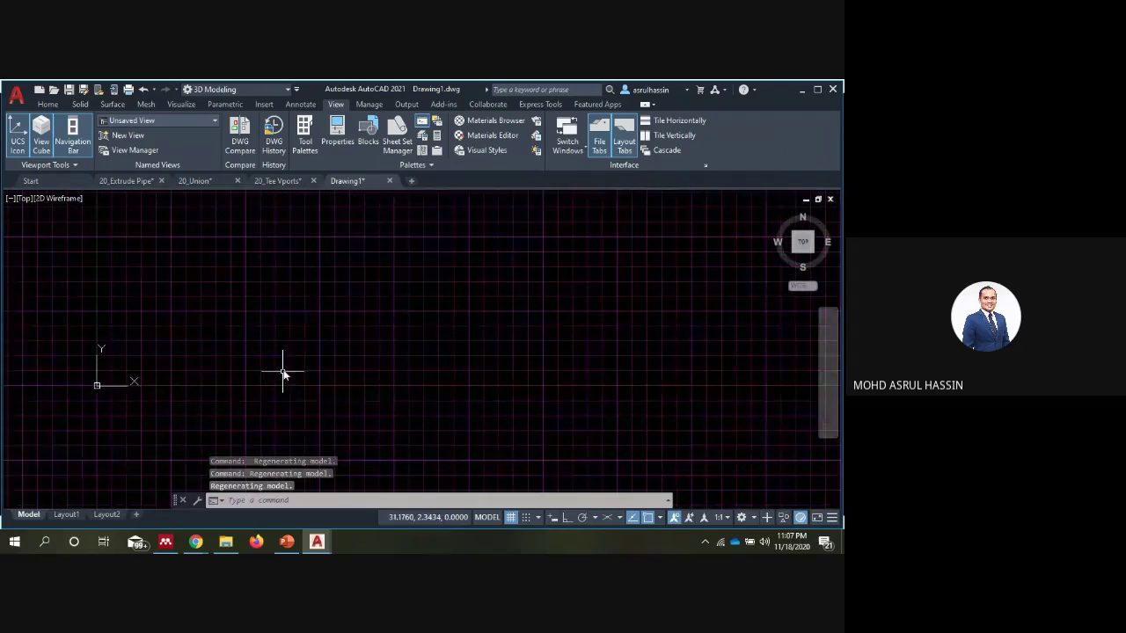
scroll(282, 374, "down", 1)
scroll(297, 351, "down", 1)
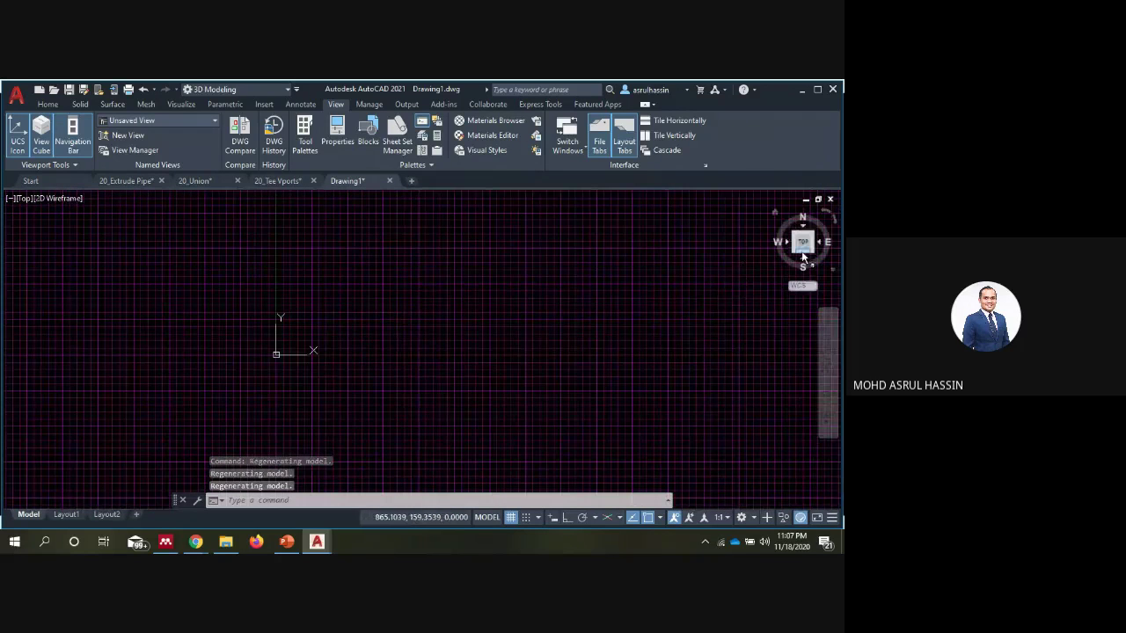
mouse_move(507, 367)
middle_mouse_down()
mouse_move(528, 317)
mouse_move(420, 366)
middle_mouse_up()
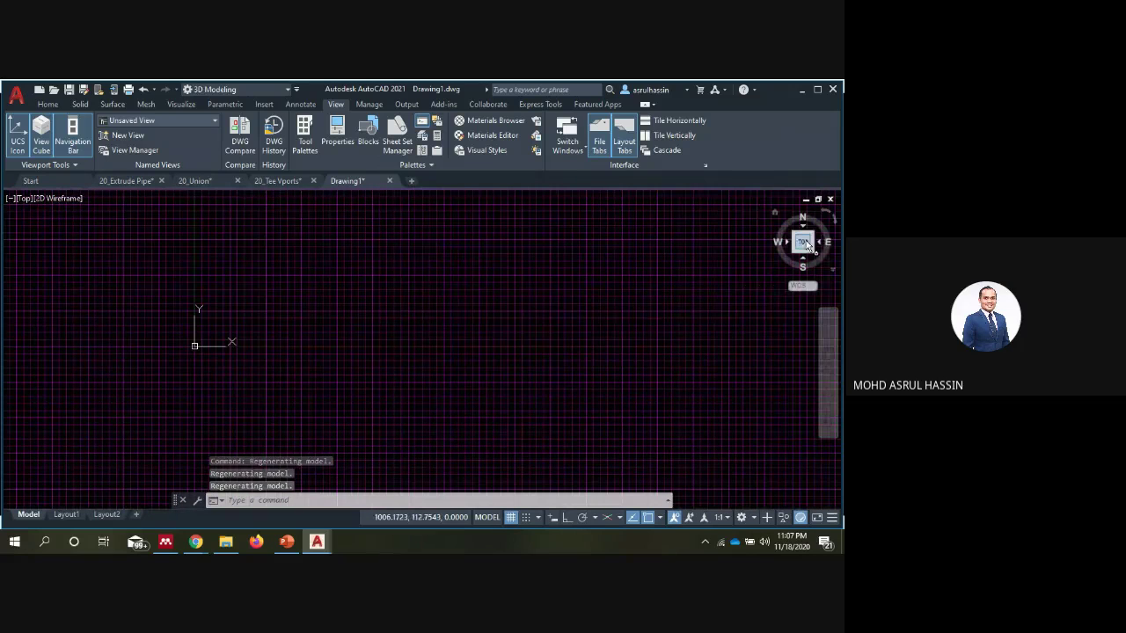
left_click_drag(806, 246, 794, 252)
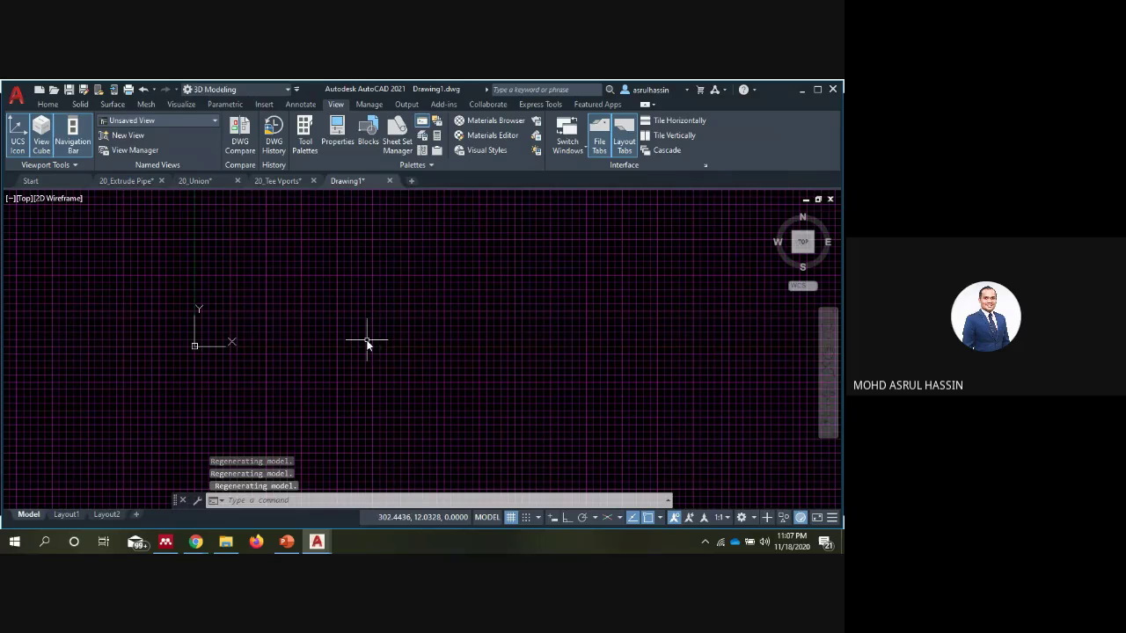
left_click(317, 543)
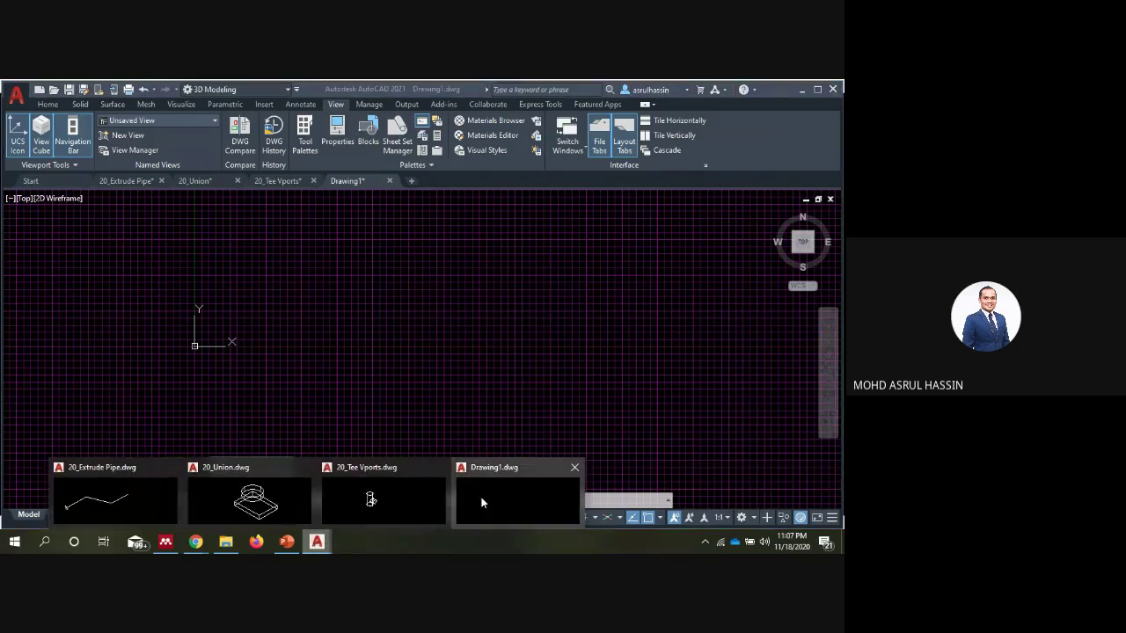
Advance the lecture slide show to slide 13, View Toolbar, then bring AutoCAD back to the front.
left_click(287, 542)
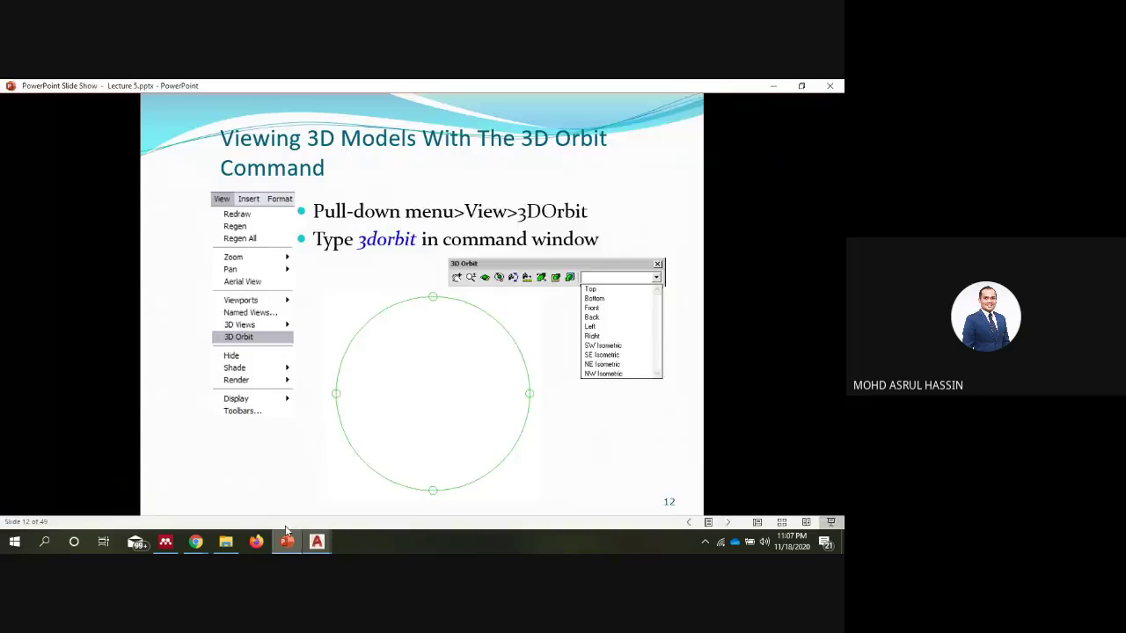
left_click(370, 397)
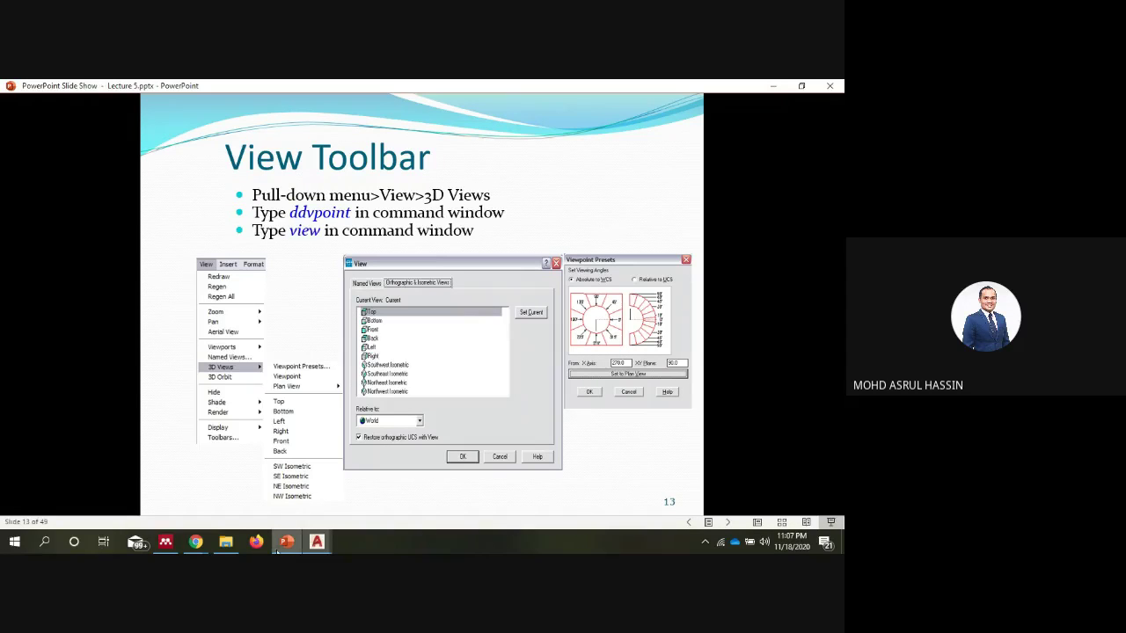
left_click(317, 541)
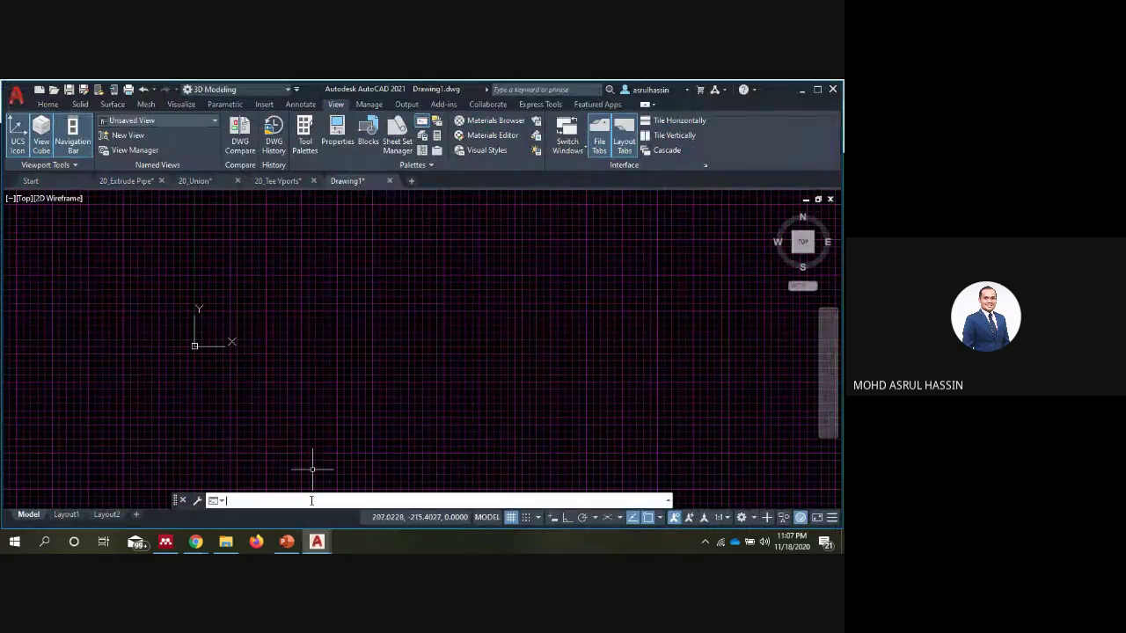
Reset Drawing1 to plan view with DDVPOINT's Set to Plan View preset.
type("dd")
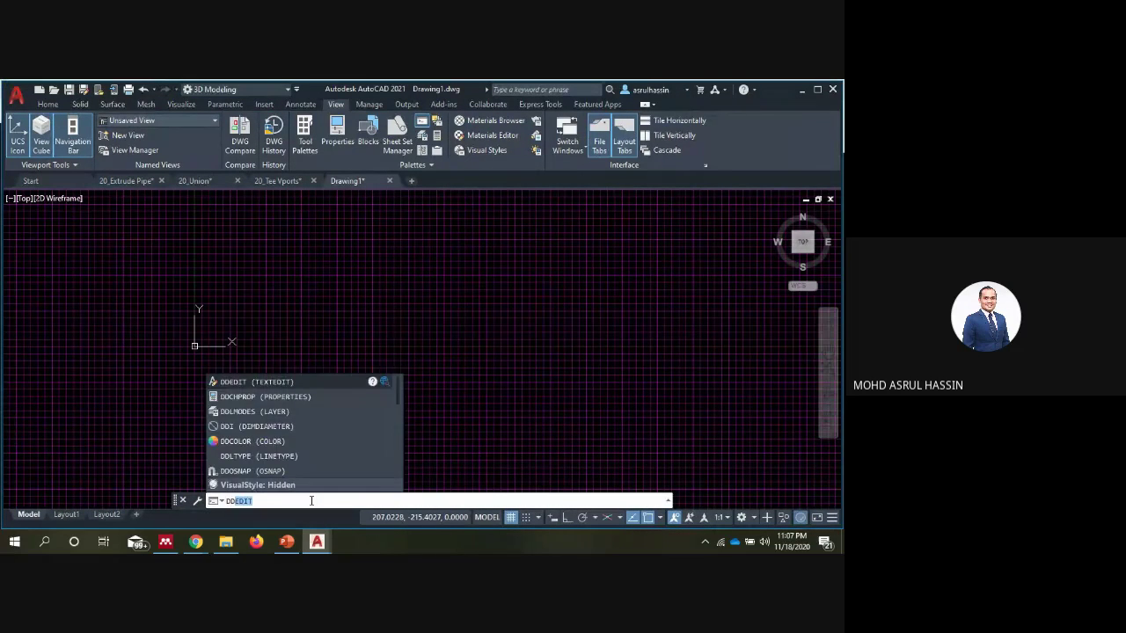
type("v")
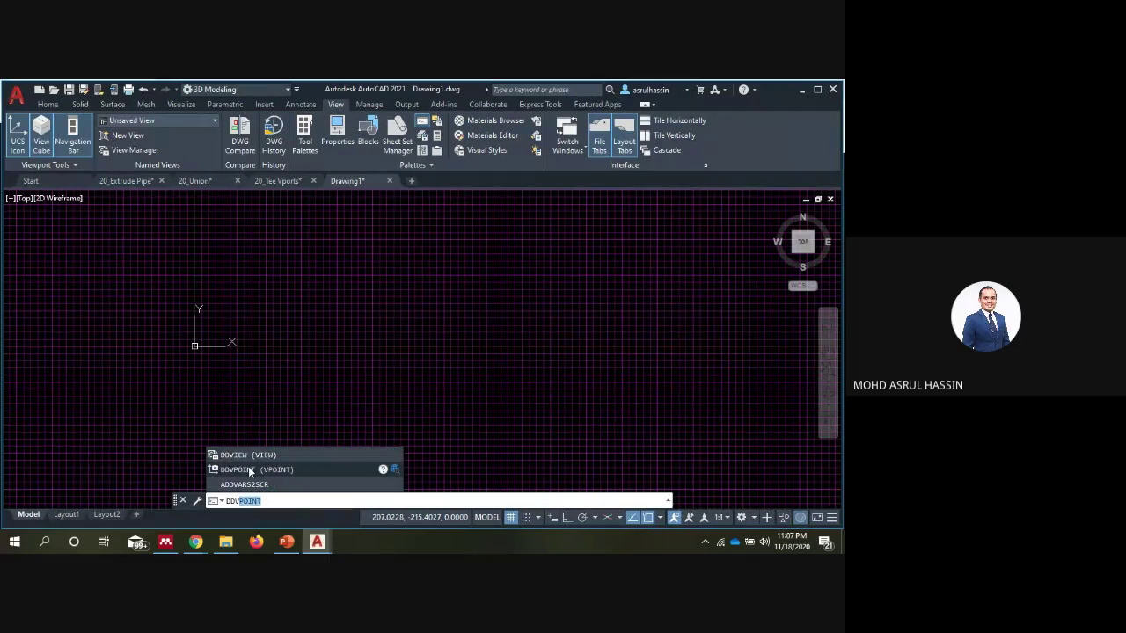
left_click(280, 471)
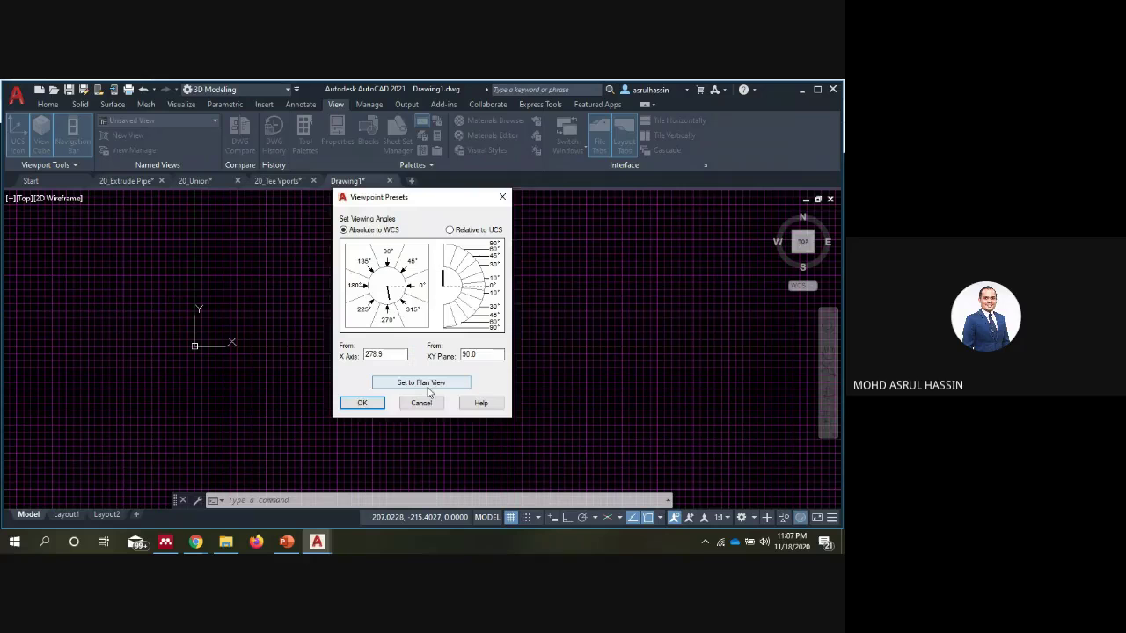
left_click(363, 404)
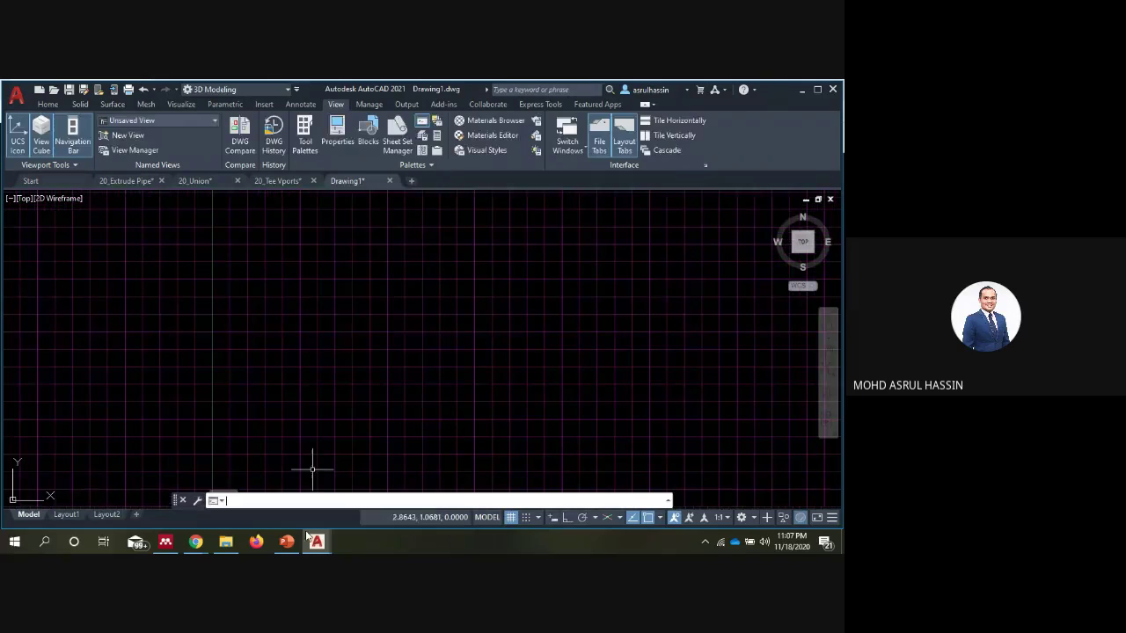
Show slide 14, Solid Modelling Commands, in the slide show, then return to AutoCAD.
left_click(295, 542)
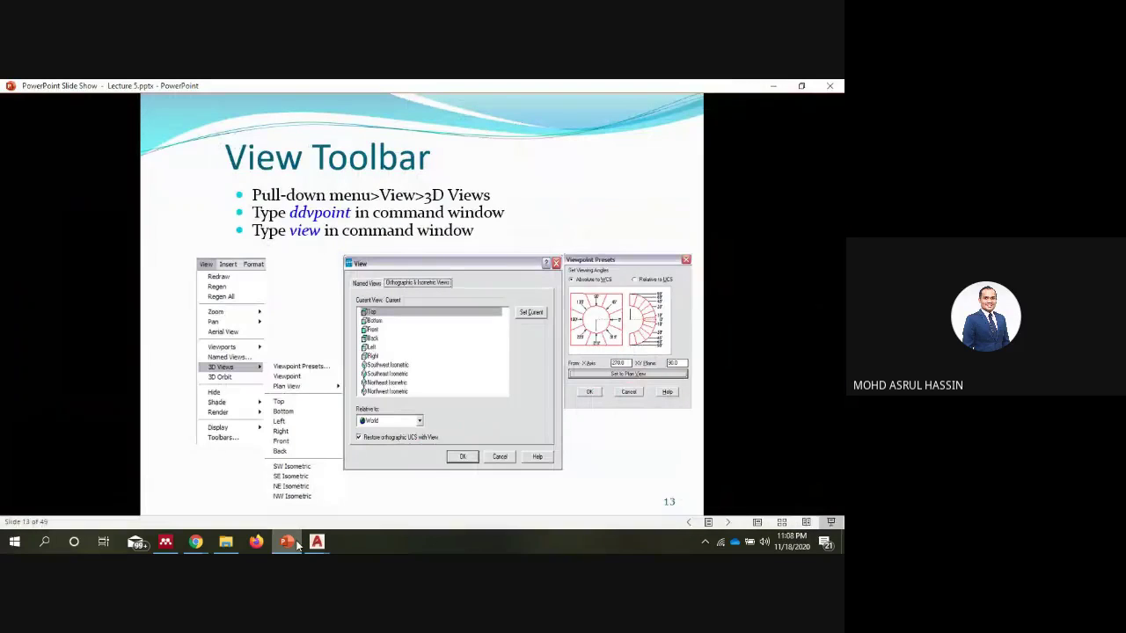
left_click(364, 428)
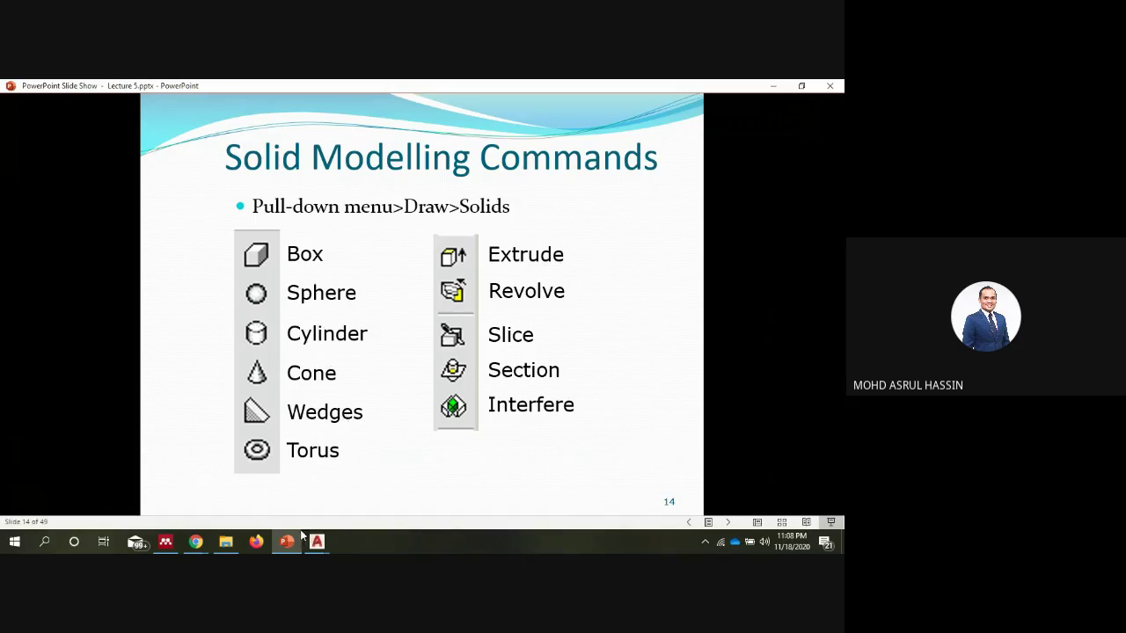
mouse_move(316, 542)
left_click(487, 493)
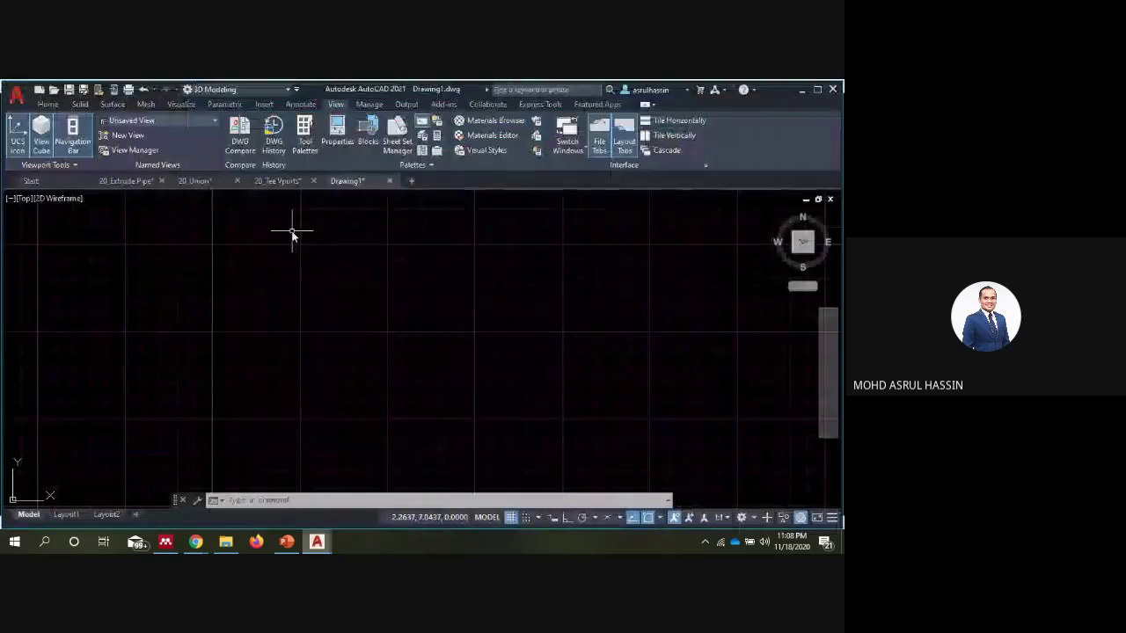
Draw a flat box solid from two base corners and a small height.
left_click(80, 105)
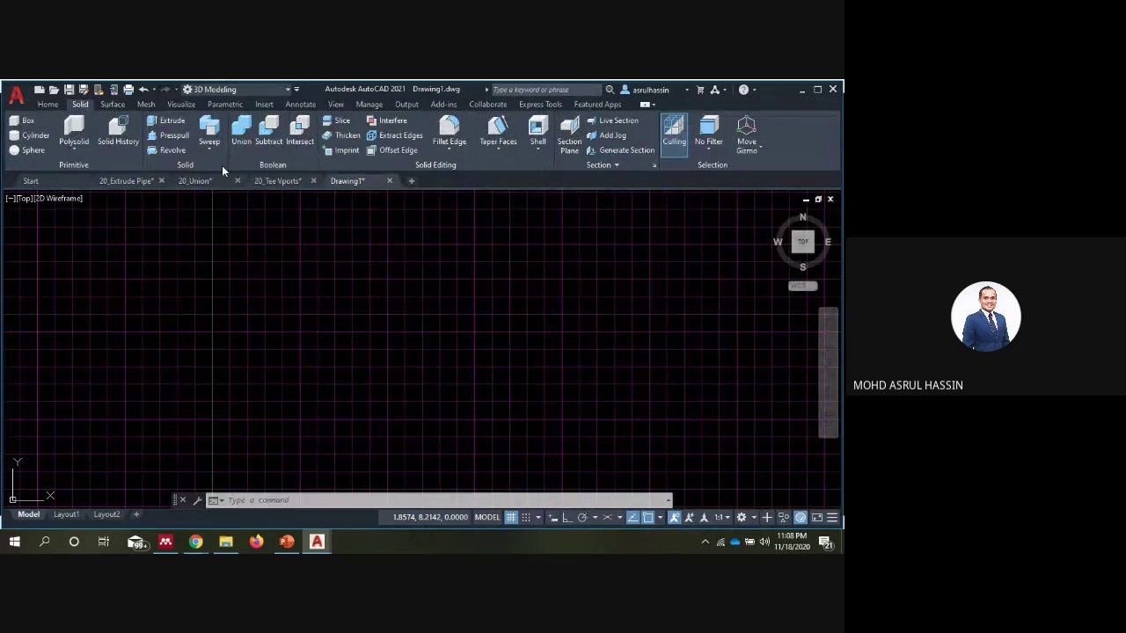
left_click(28, 120)
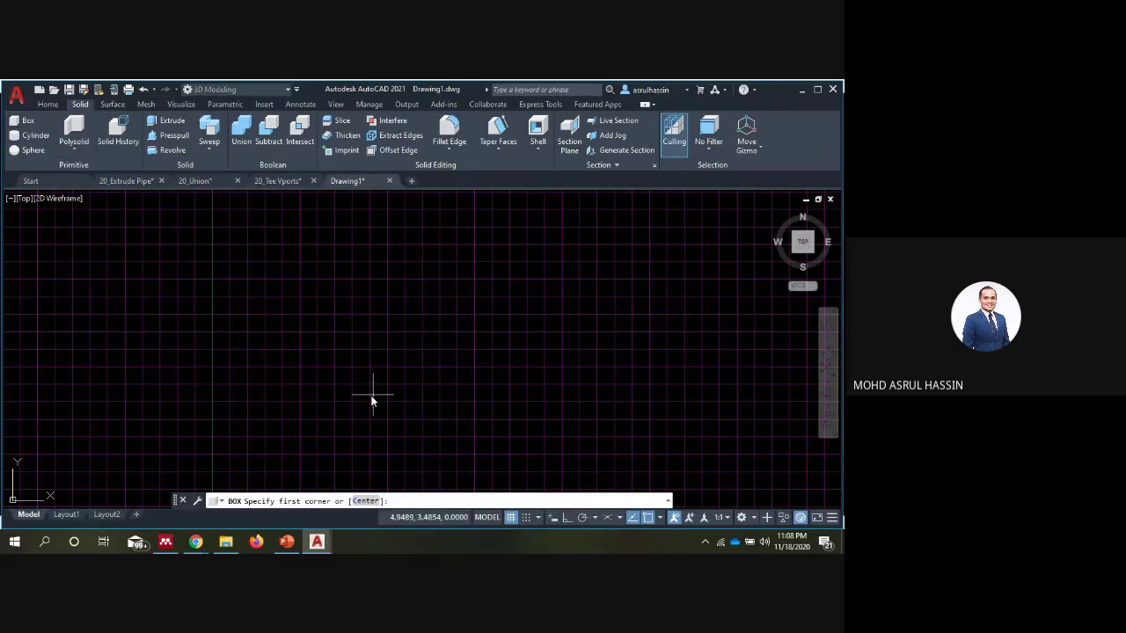
left_click(362, 391)
left_click(552, 320)
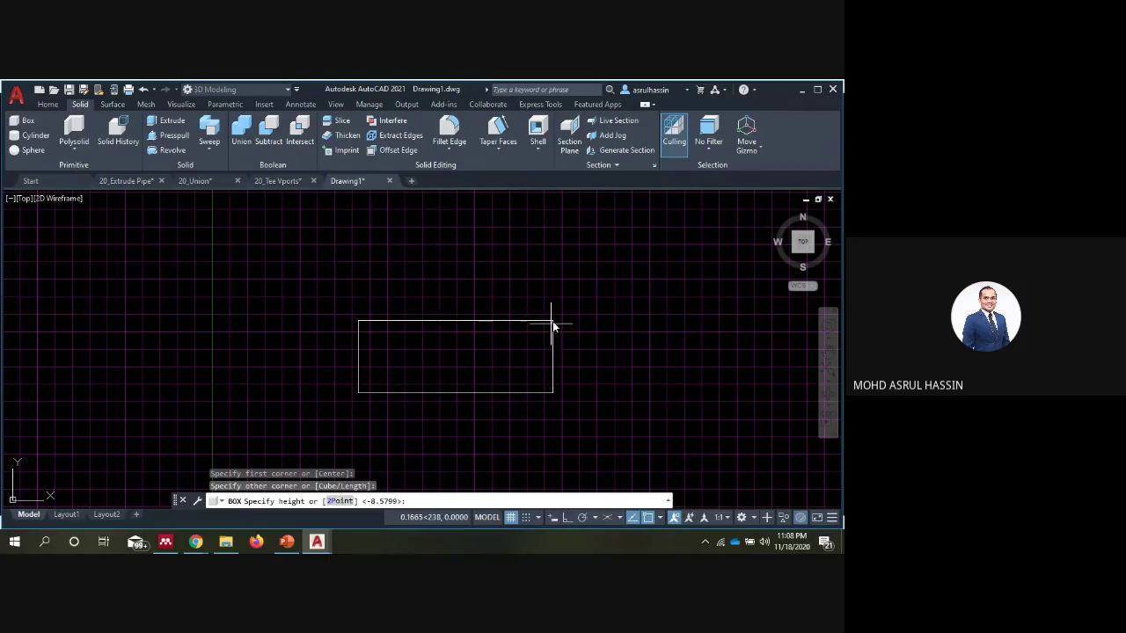
left_click(563, 314)
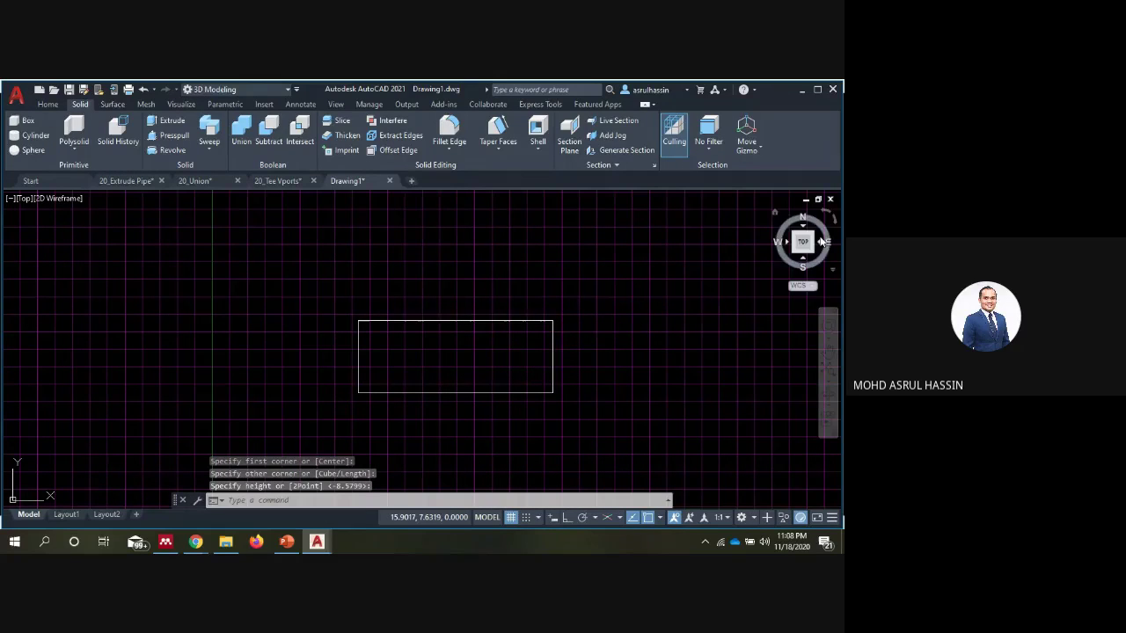
mouse_move(802, 242)
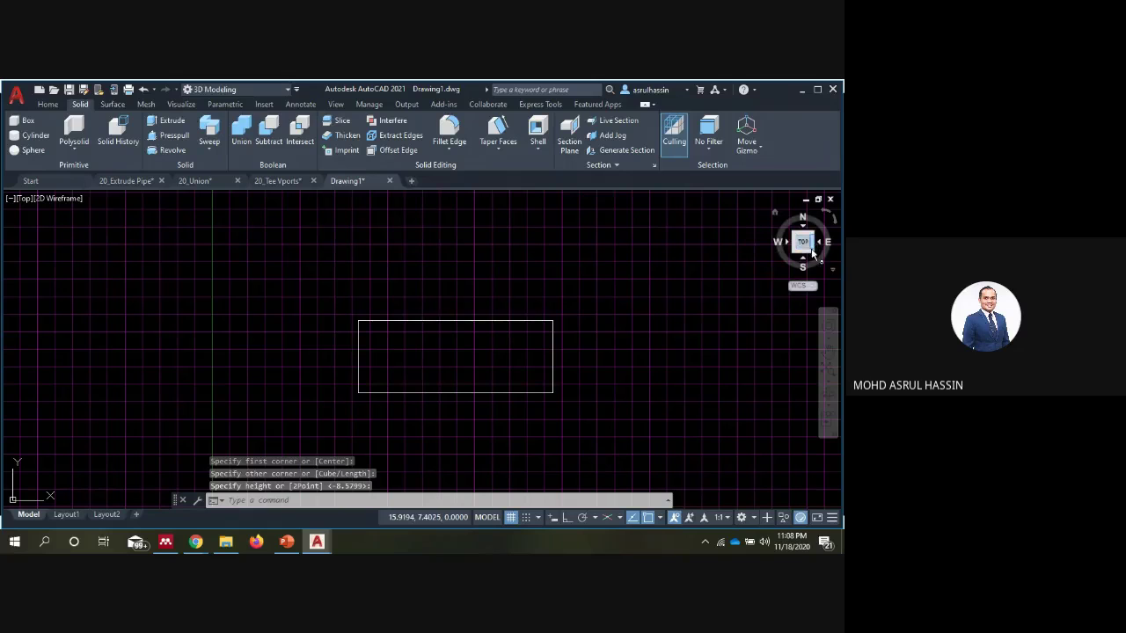
Orbit with the ViewCube to an oblique 3D view of the box.
left_click_drag(813, 254, 807, 246)
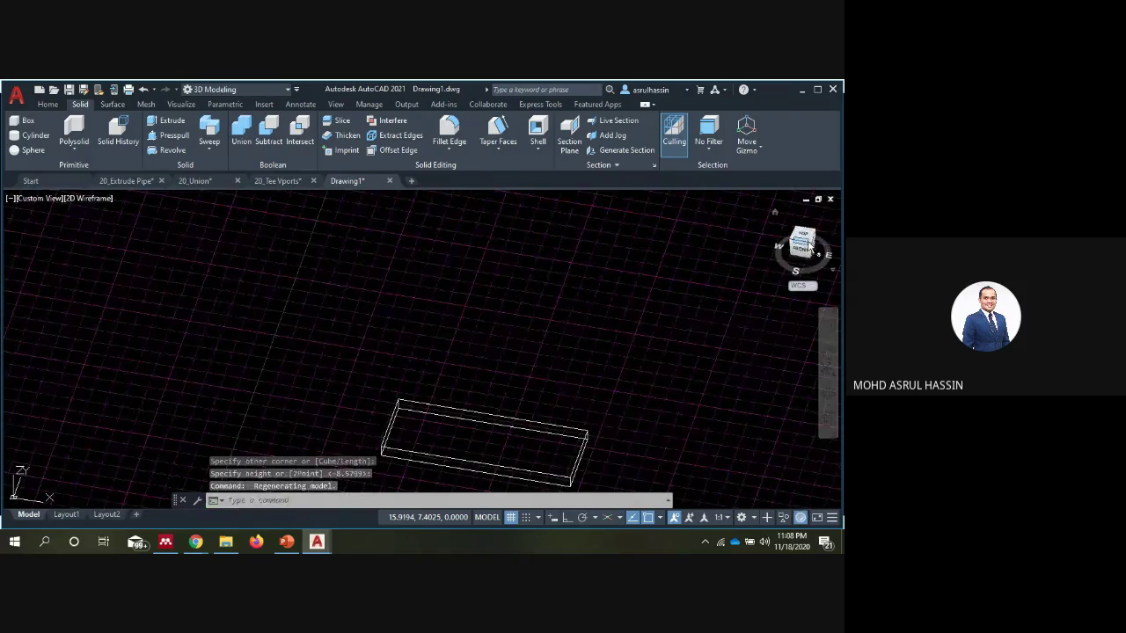
left_click_drag(809, 244, 801, 263)
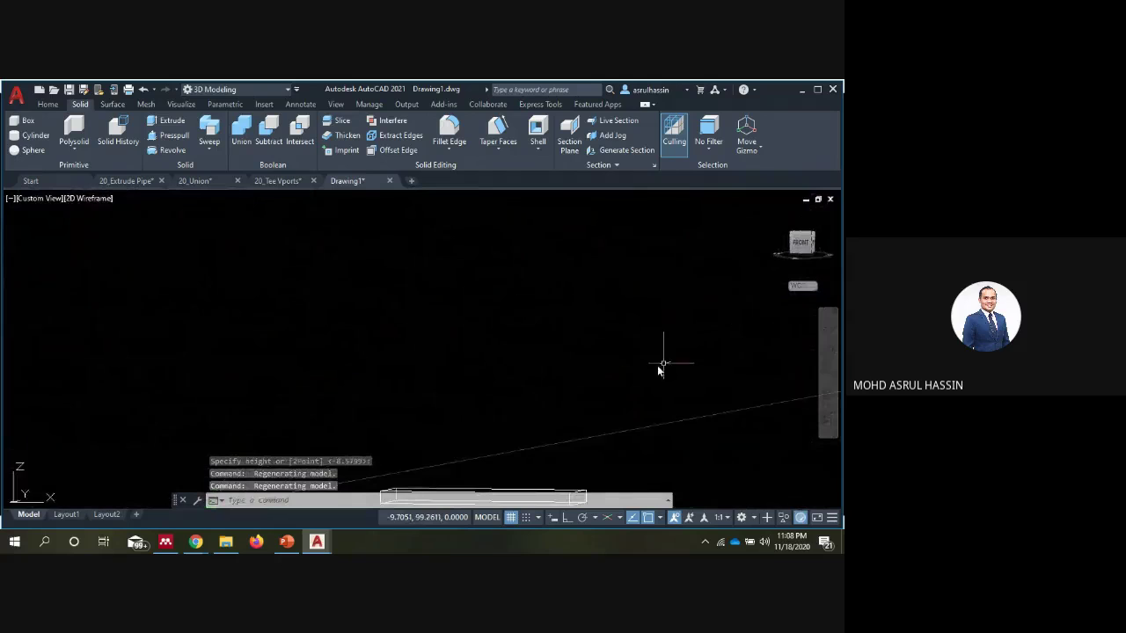
mouse_move(657, 370)
middle_mouse_down("shift")
mouse_move(572, 280)
mouse_move(563, 252)
middle_mouse_up("shift")
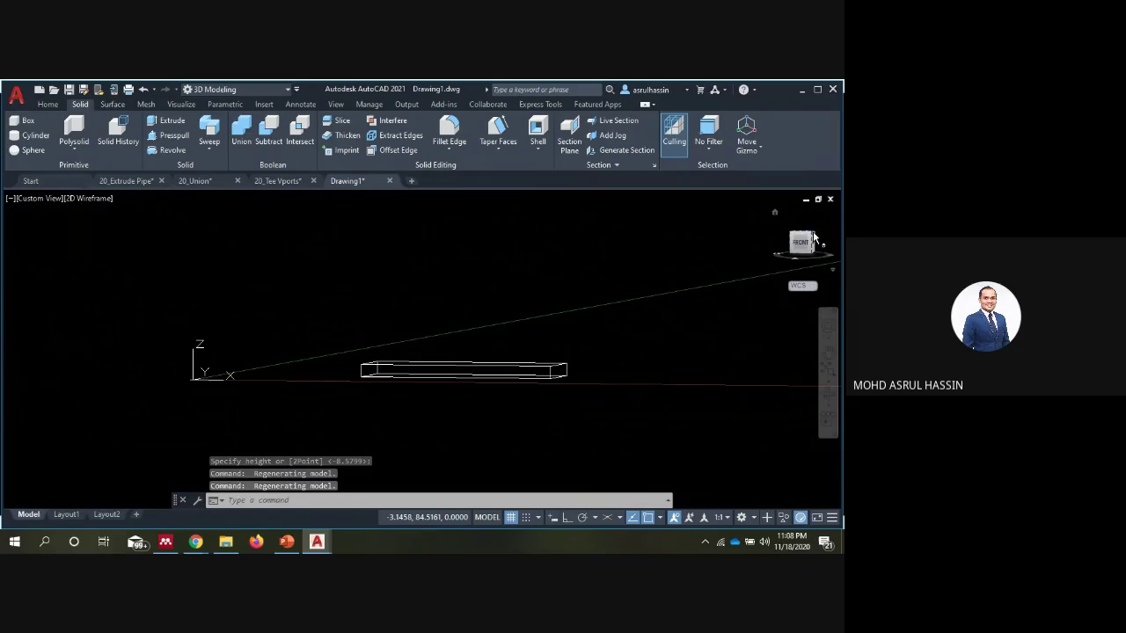
middle_click_drag(809, 236, 781, 255, "shift")
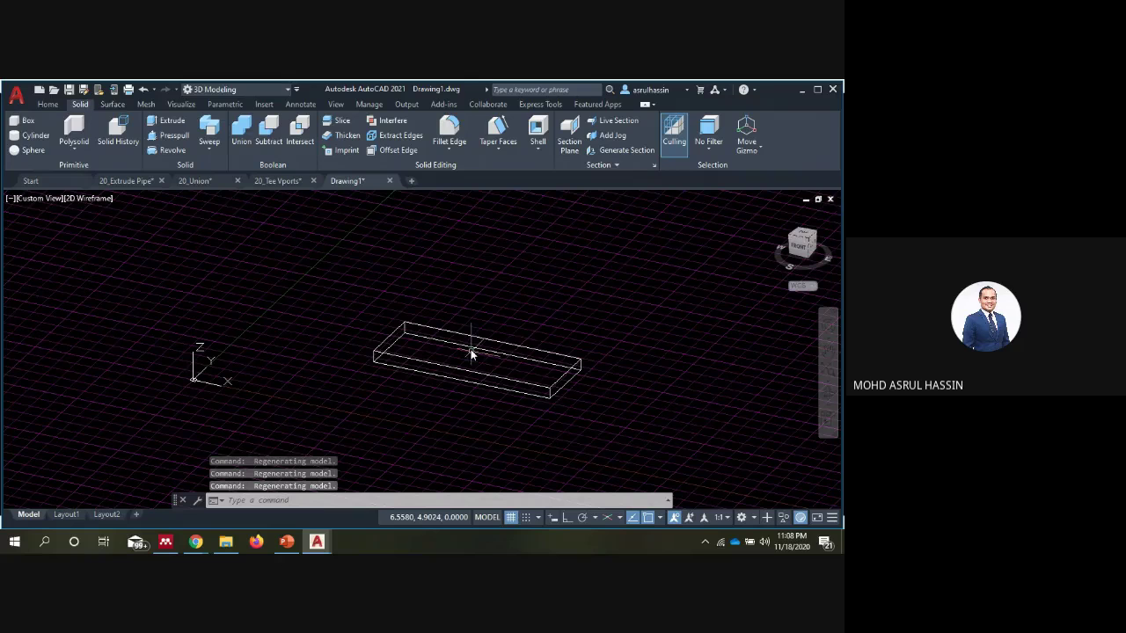
left_click(28, 138)
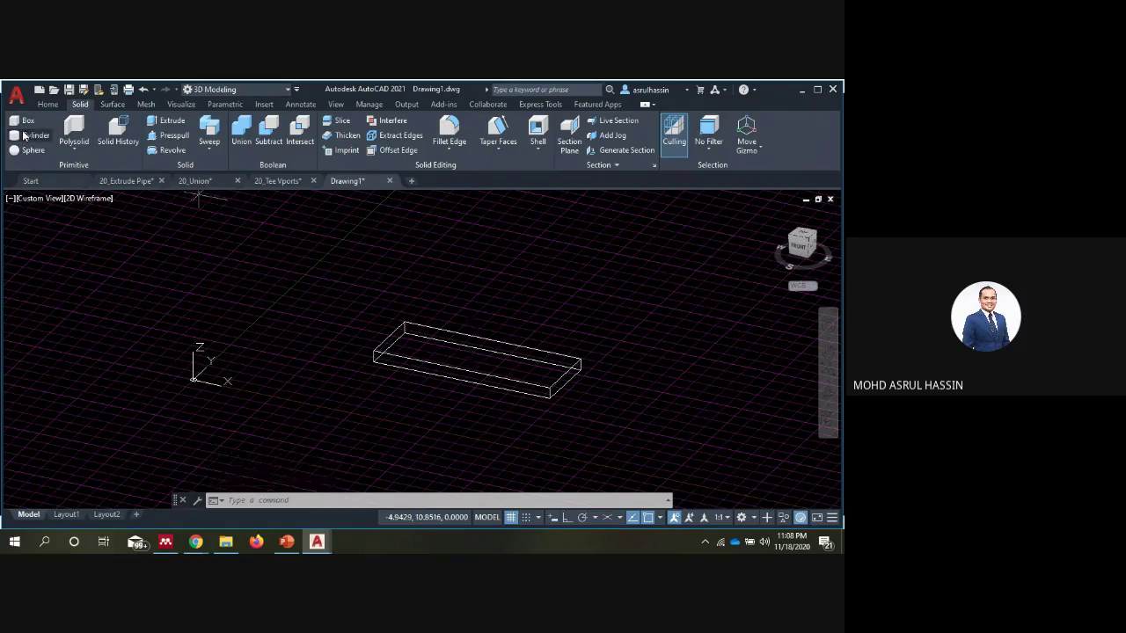
left_click(560, 297)
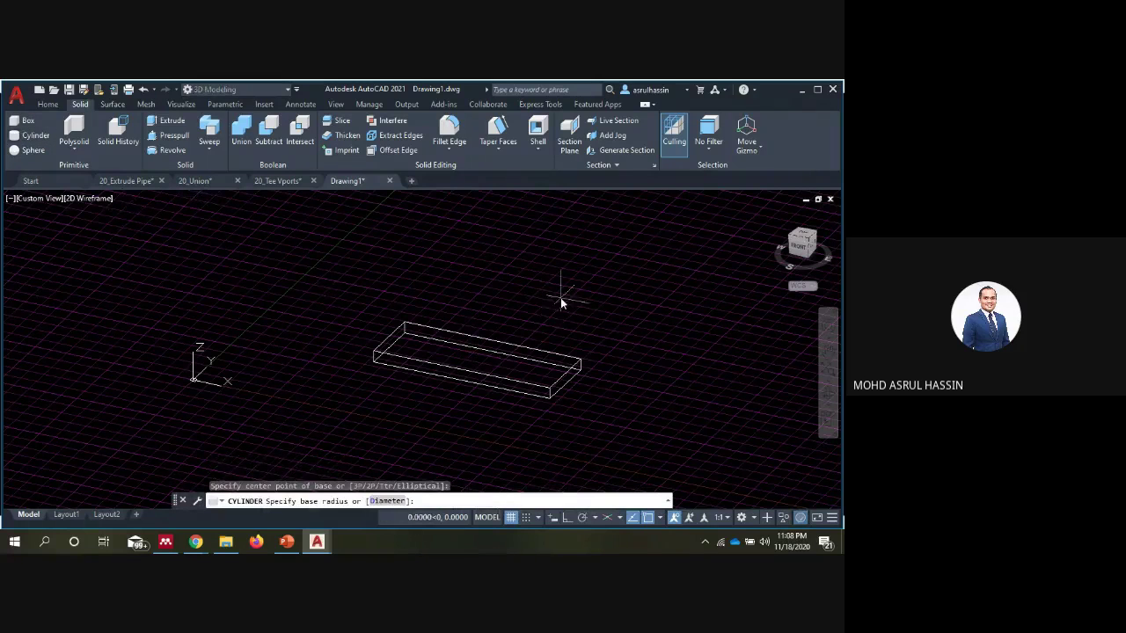
left_click(618, 295)
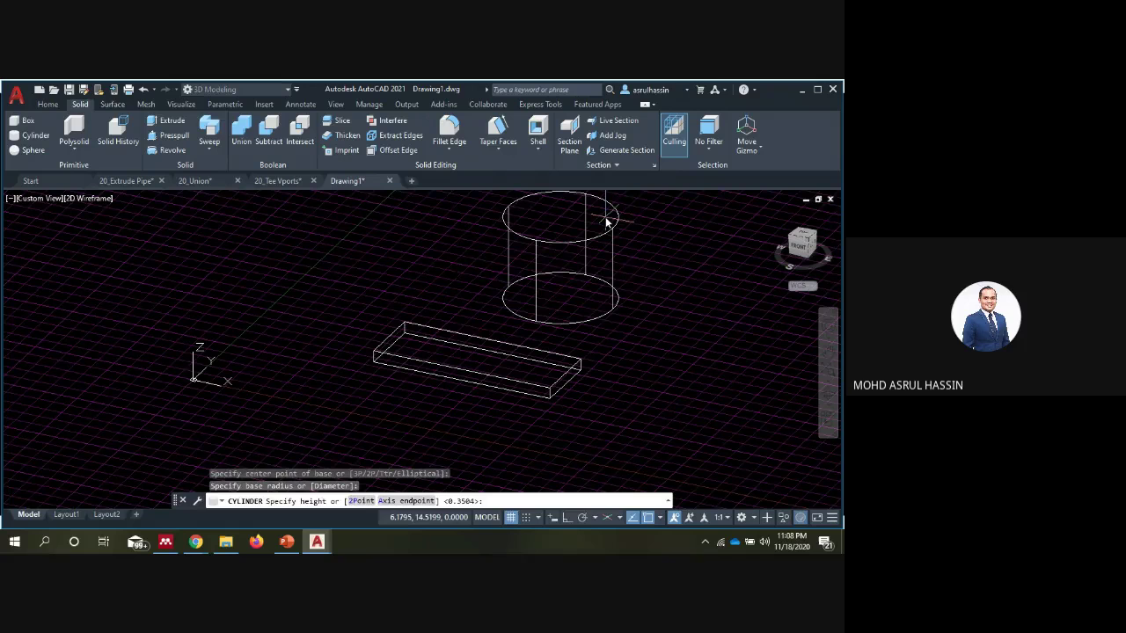
left_click(606, 221)
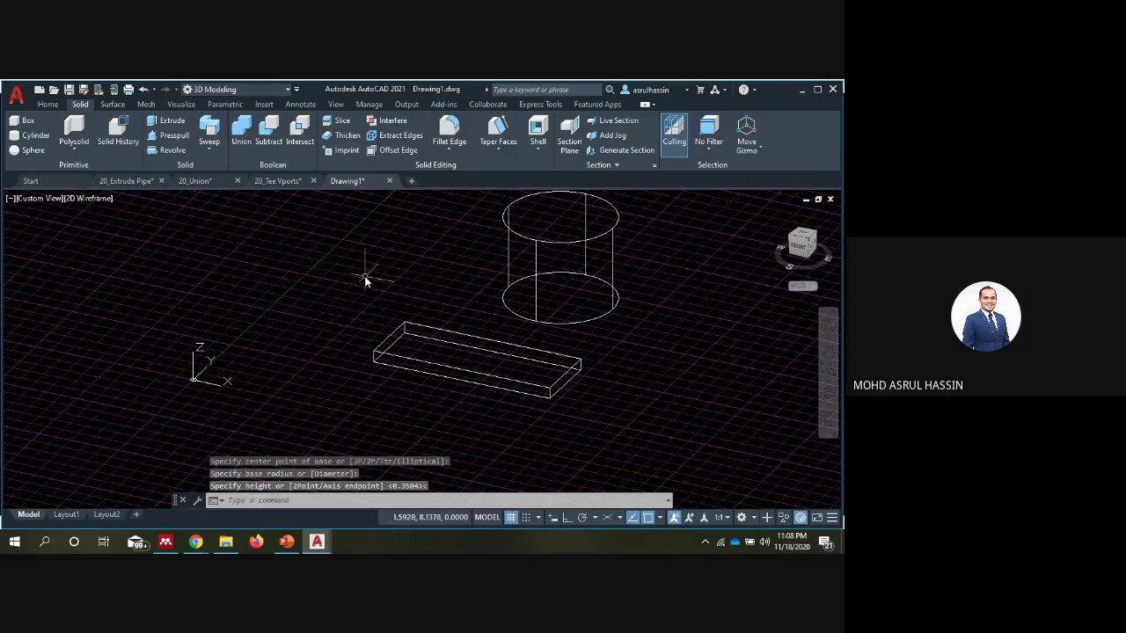
scroll(554, 318, "up", 2)
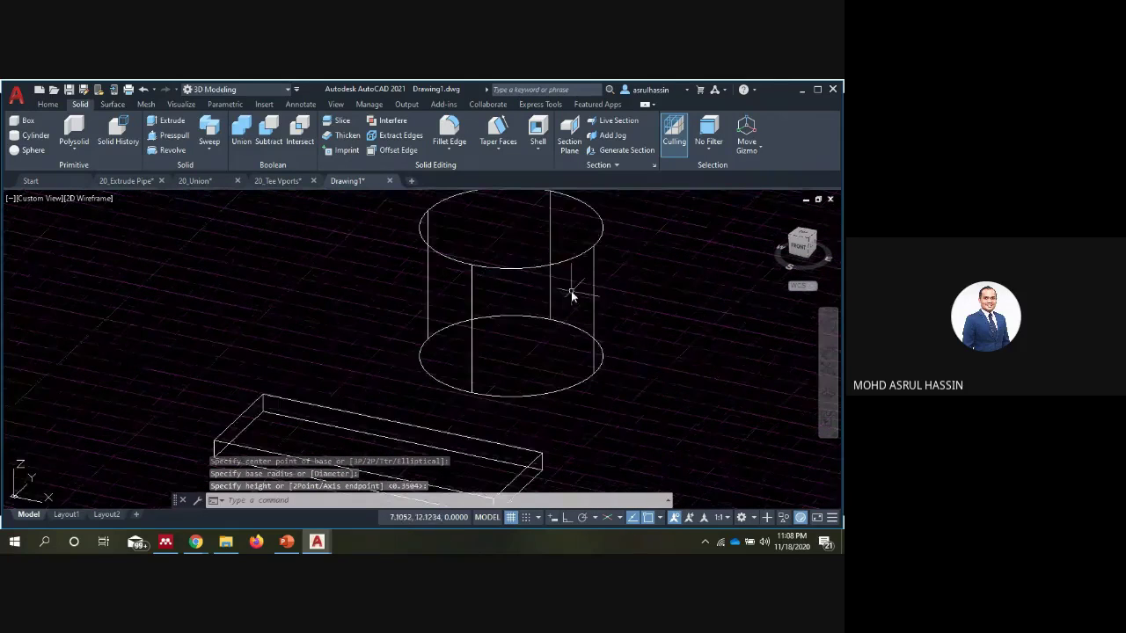
scroll(478, 251, "down", 4)
scroll(510, 286, "up", 4)
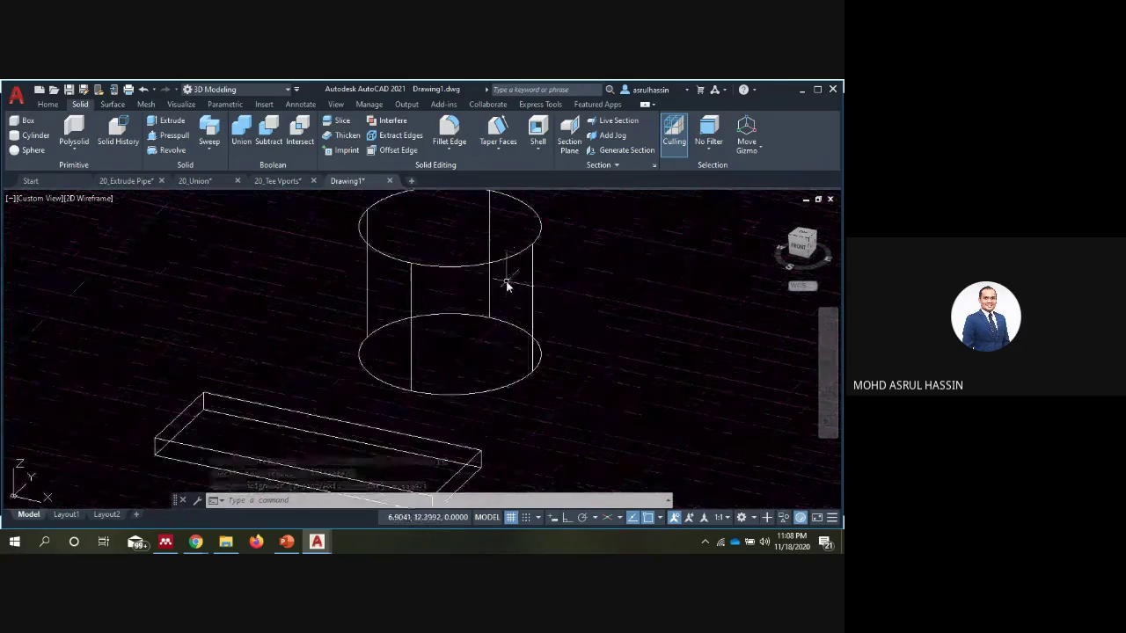
scroll(439, 278, "down", 2)
scroll(442, 276, "down", 2)
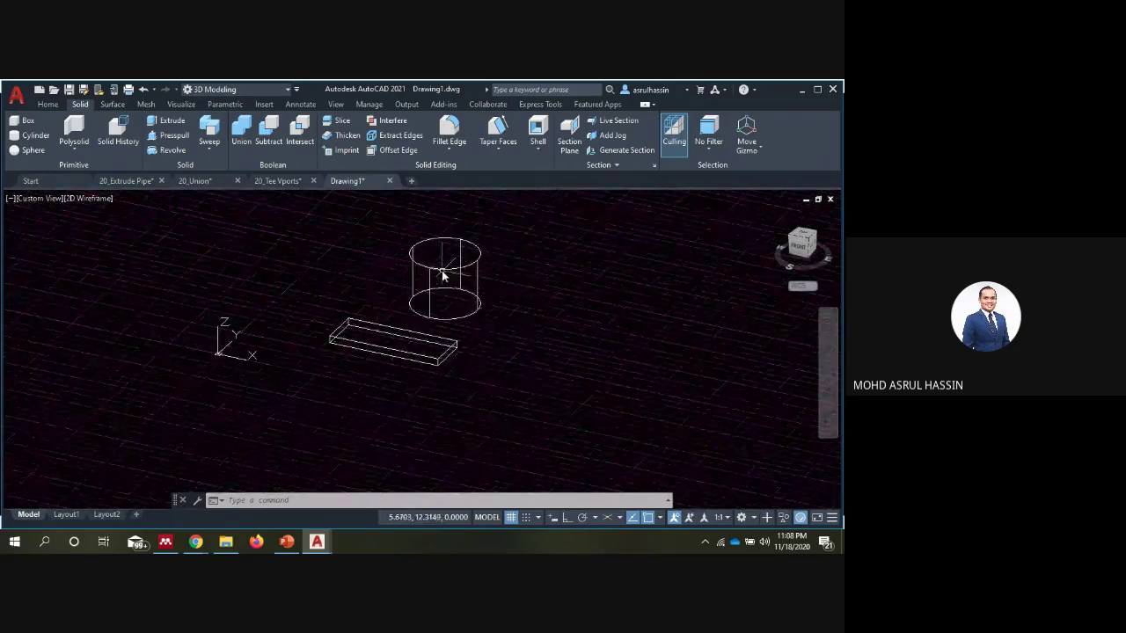
left_click(462, 279)
key("Escape")
key("Escape")
key("Escape")
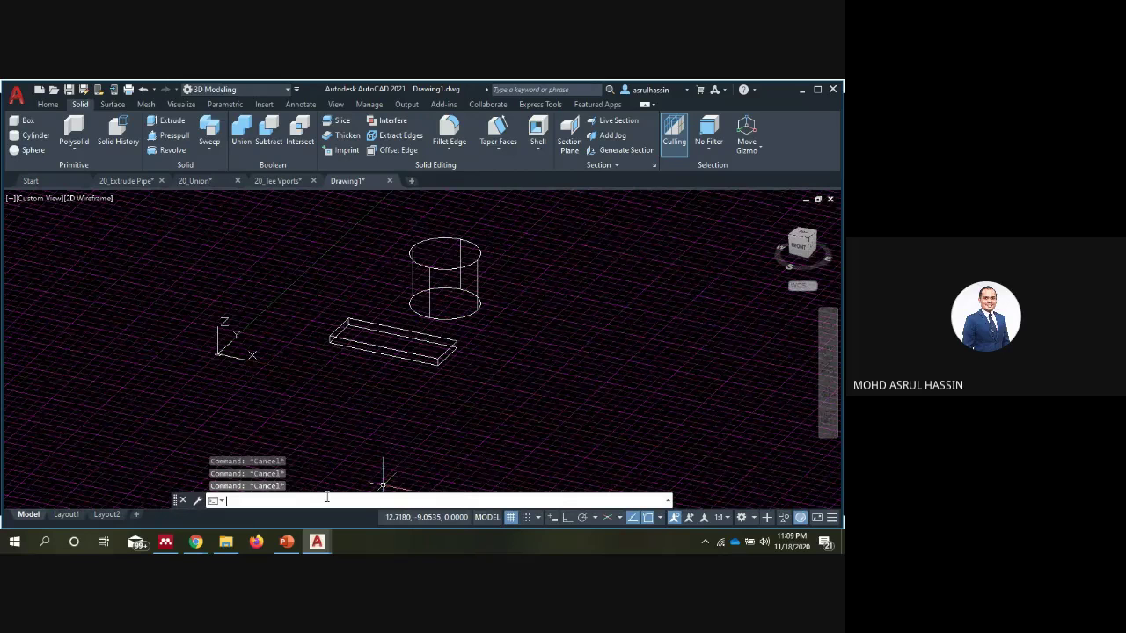
Change the ISOLINES system variable from 4 to 8.
type("isolines")
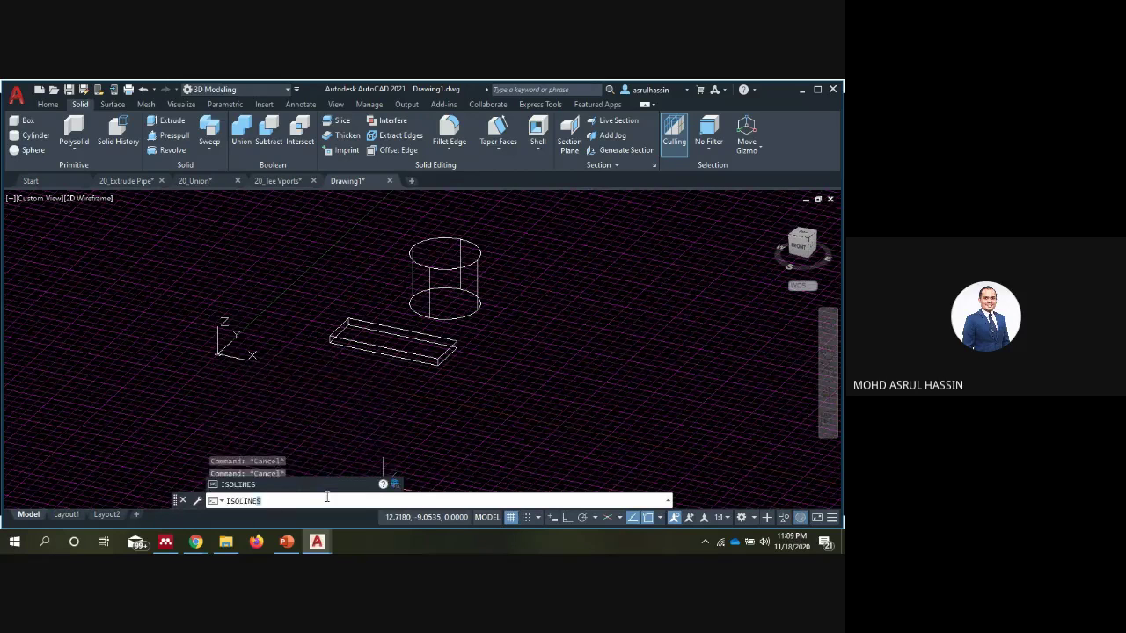
key("Return")
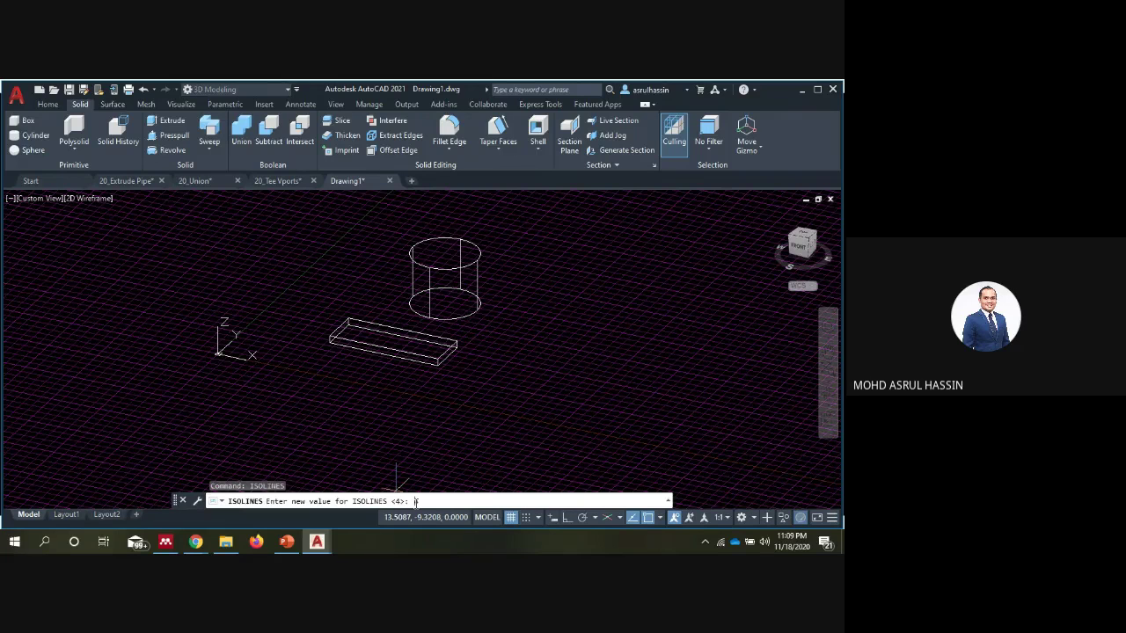
key("Return")
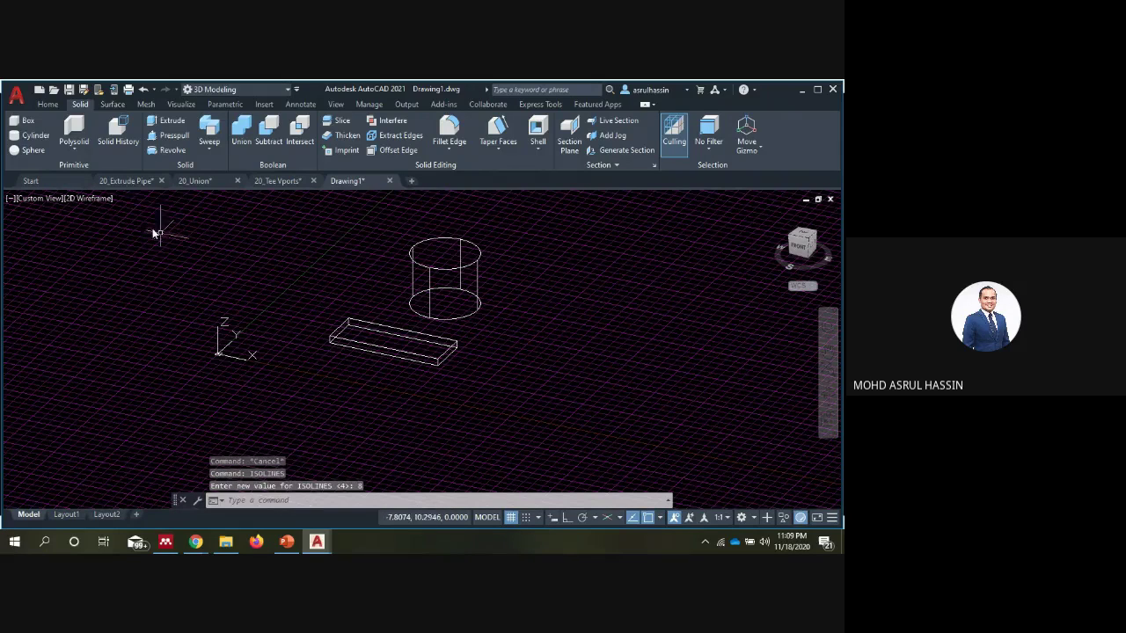
Draw a second cylinder by picking its base centre, radius and height.
left_click(35, 135)
left_click(517, 428)
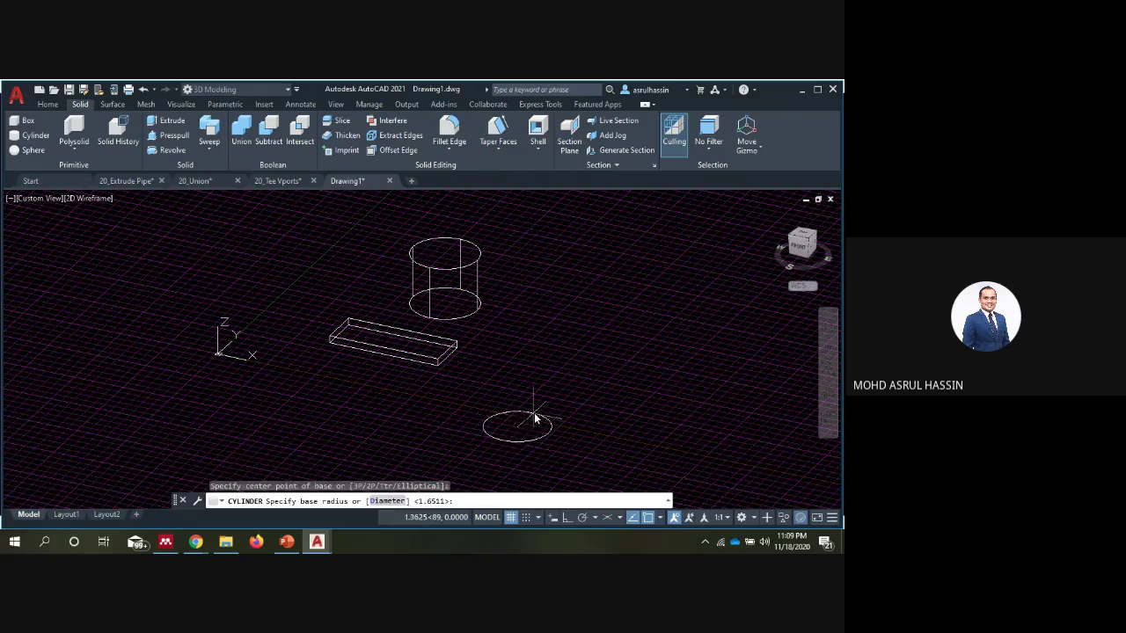
left_click(557, 424)
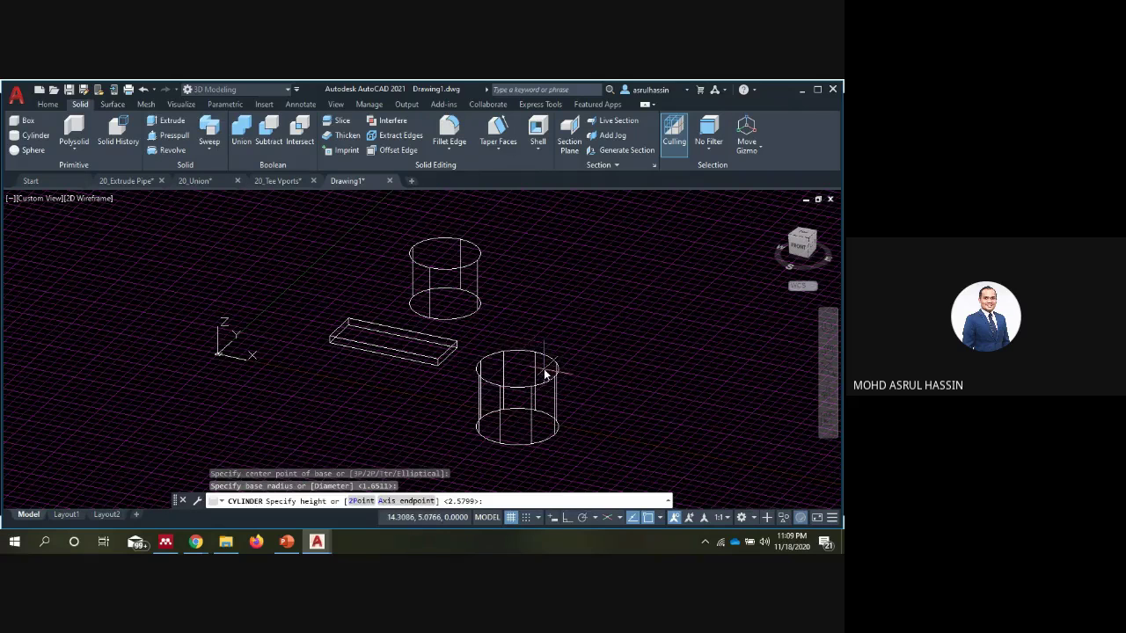
left_click(547, 369)
Move the new cylinder up and to the right of the first one.
type("m")
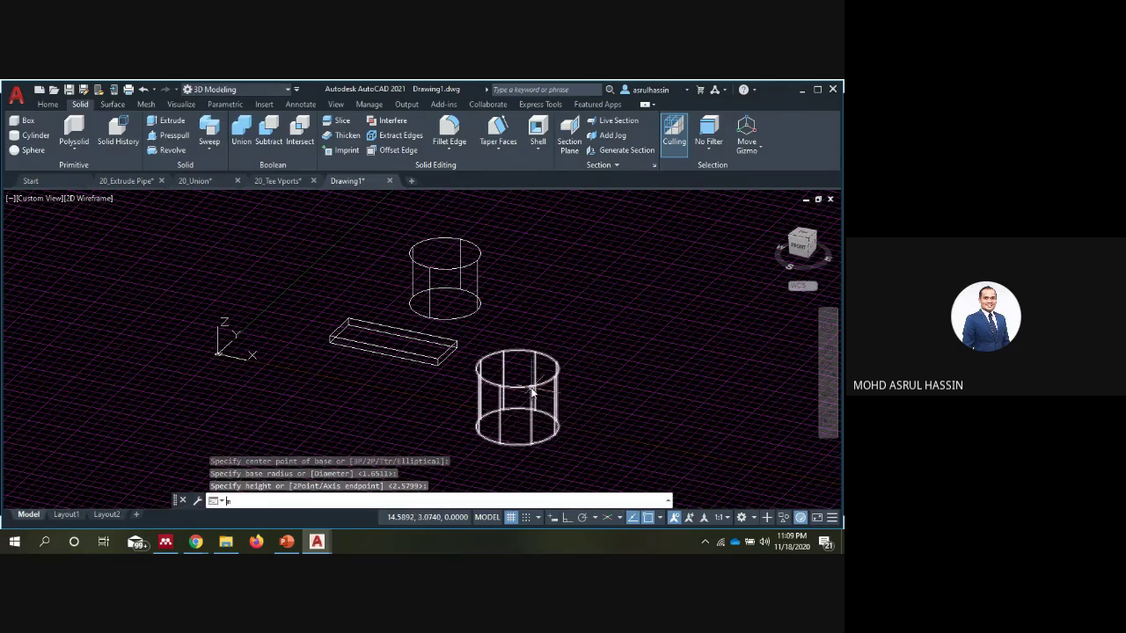
key("Return")
left_click(528, 389)
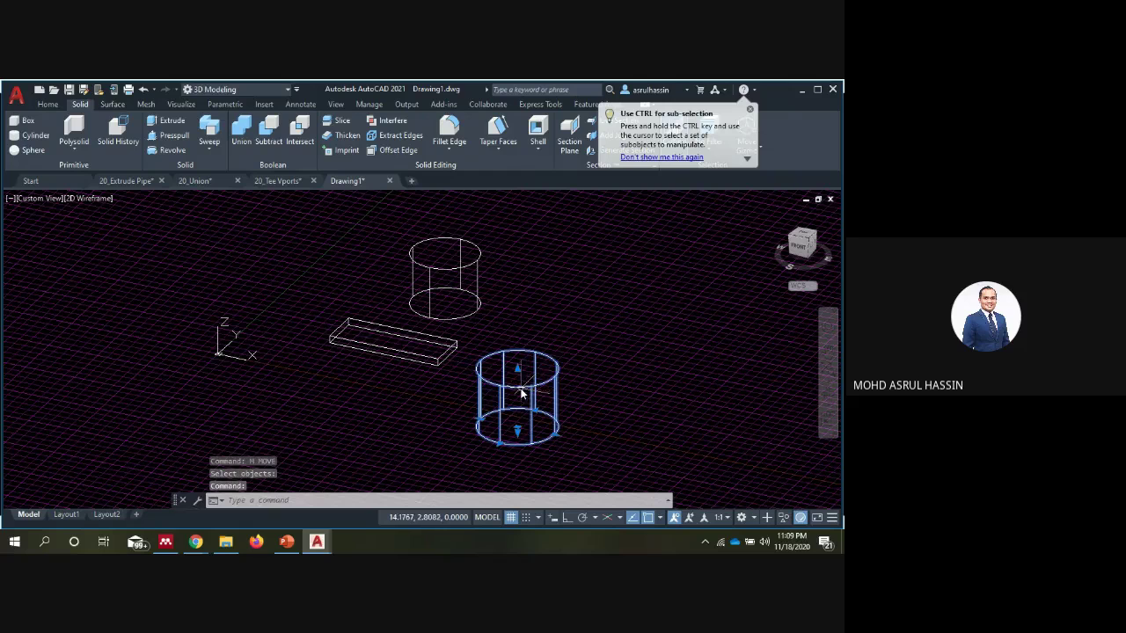
key("Return")
key("Escape")
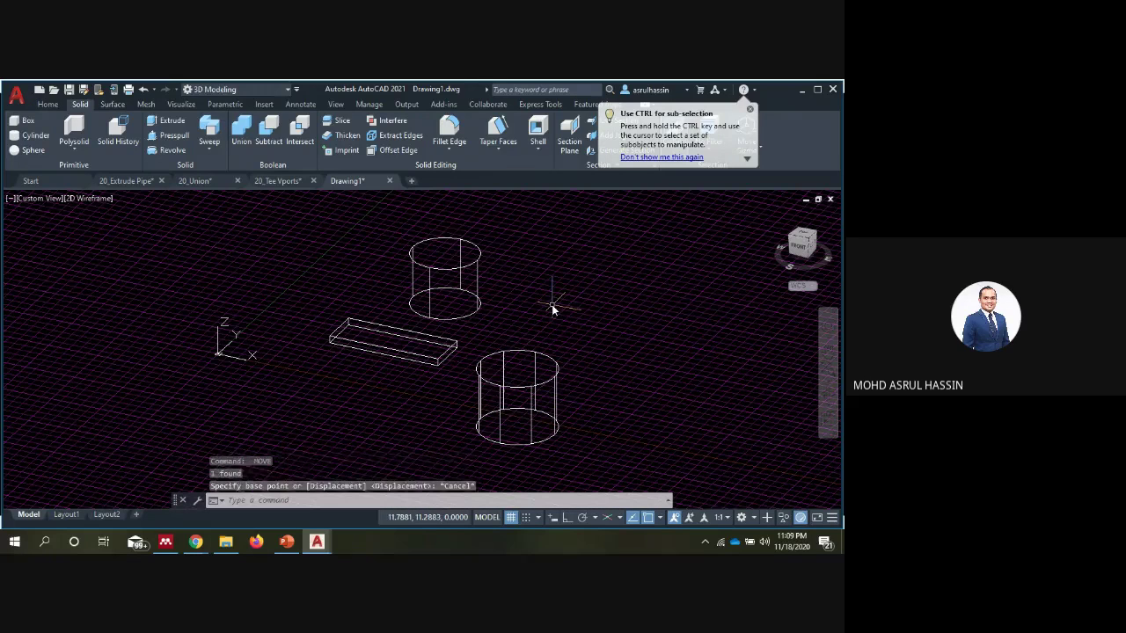
type("m")
key("Return")
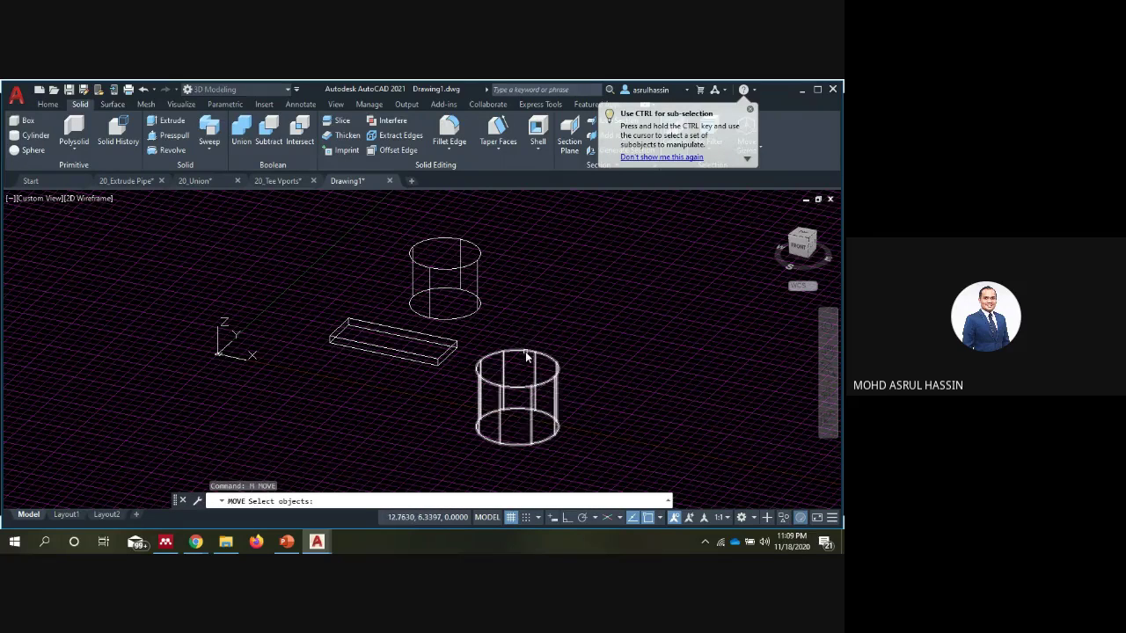
left_click(525, 353)
key("Return")
left_click(517, 375)
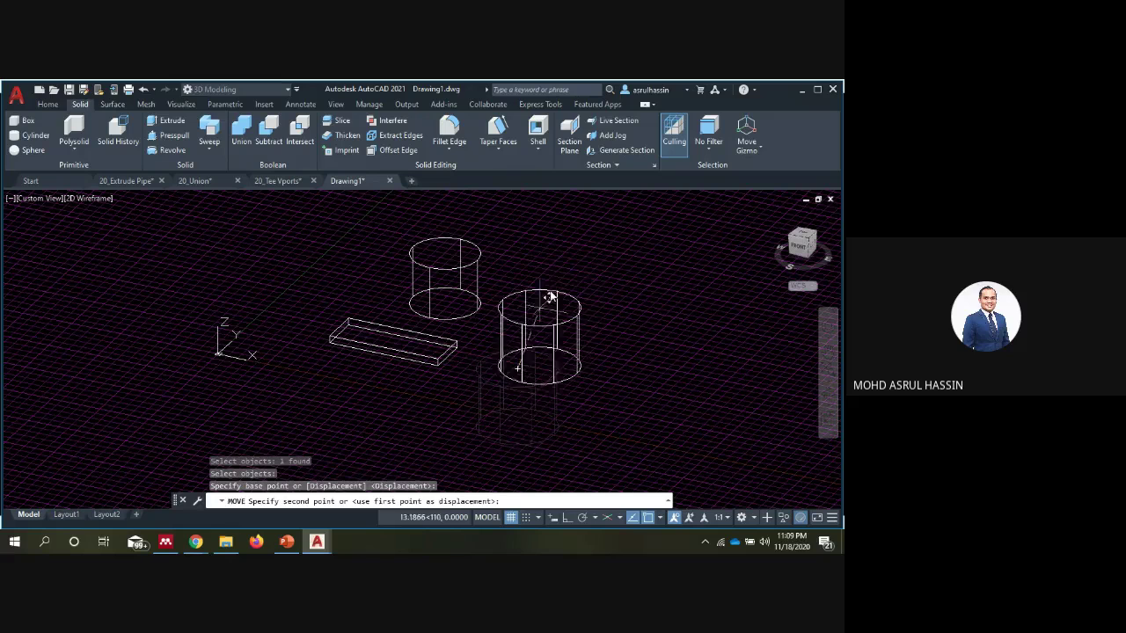
left_click(560, 268)
key("Escape")
Turn off the drawing grid and recentre the view on the solids.
scroll(572, 284, "up", 5)
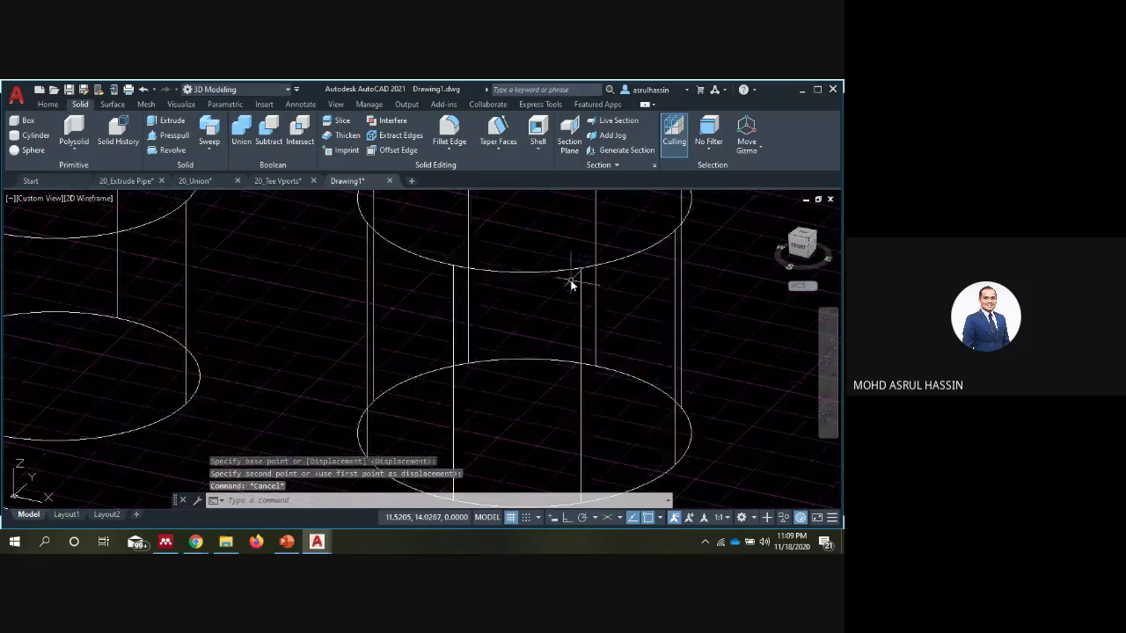
scroll(570, 284, "down", 2)
scroll(571, 284, "down", 2)
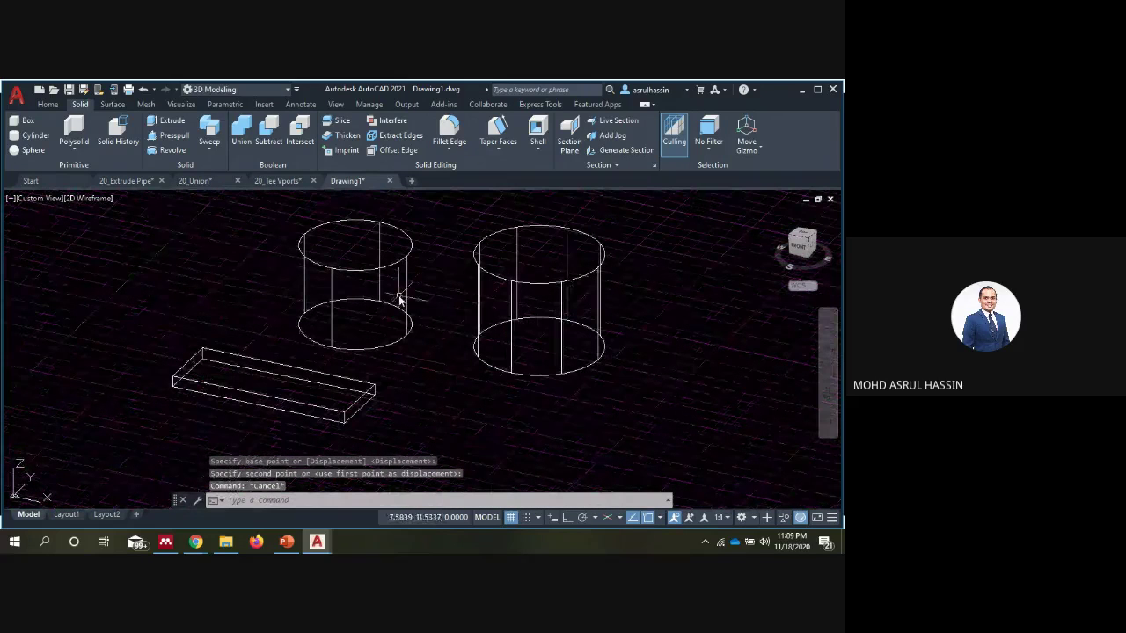
left_click(510, 517)
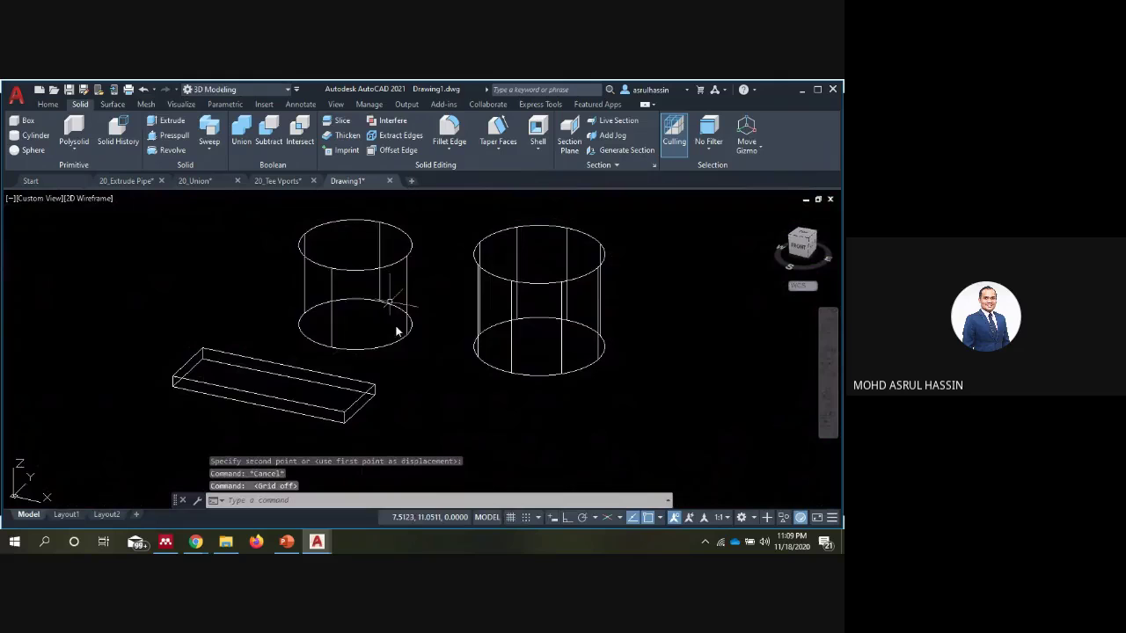
middle_click_drag(450, 364, 428, 392)
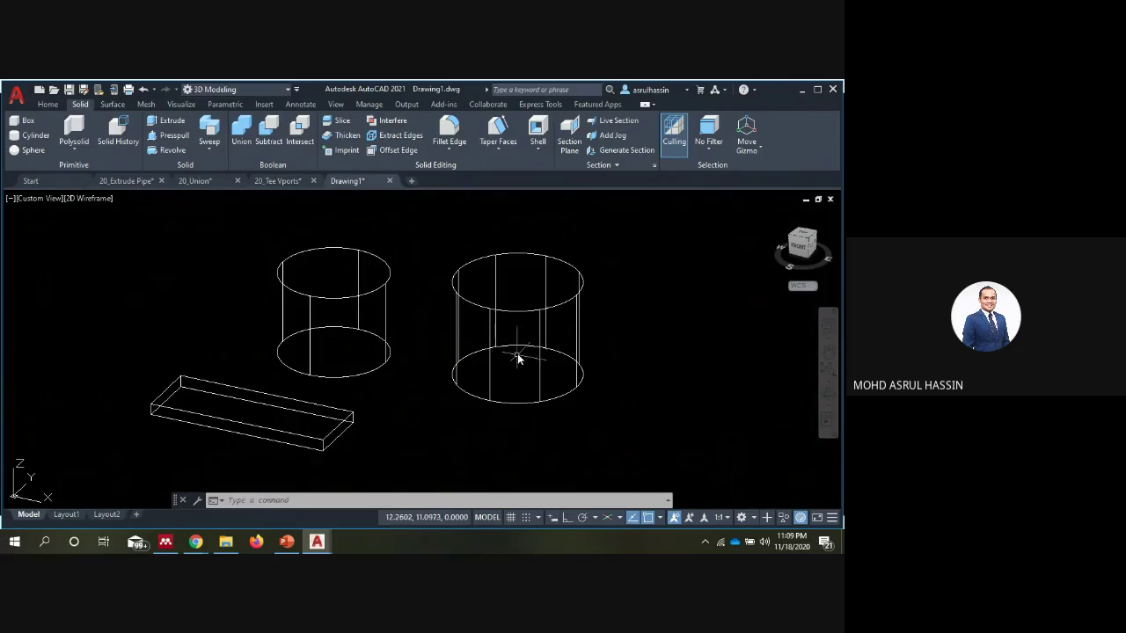
scroll(422, 323, "down", 3)
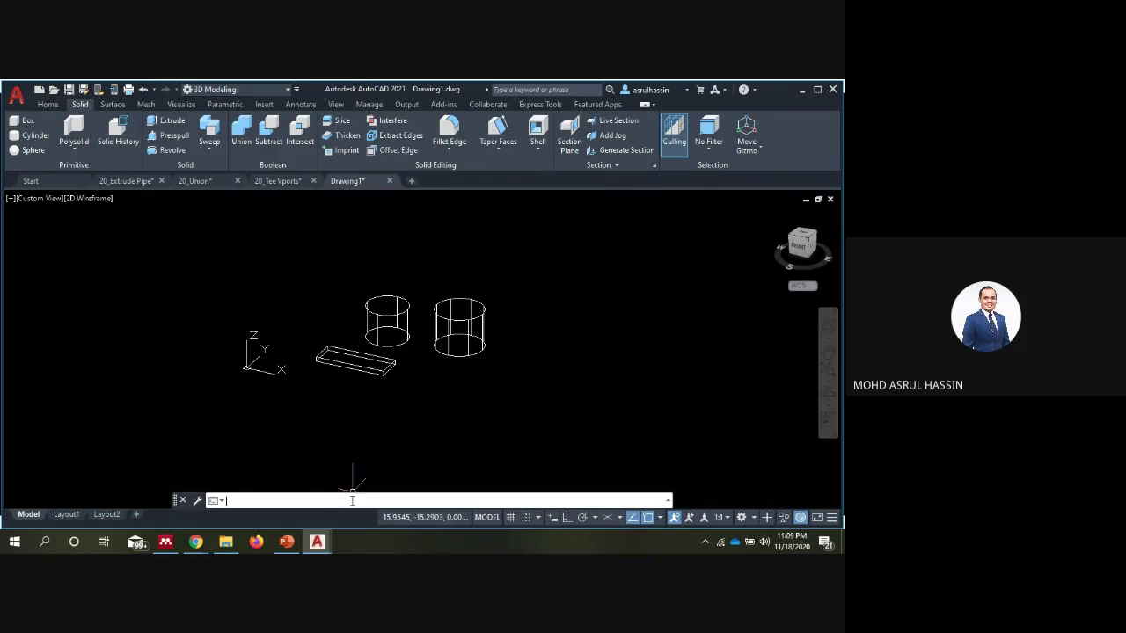
left_click(439, 501)
Raise the ISOLINES variable from 8 to 16.
type("isoli")
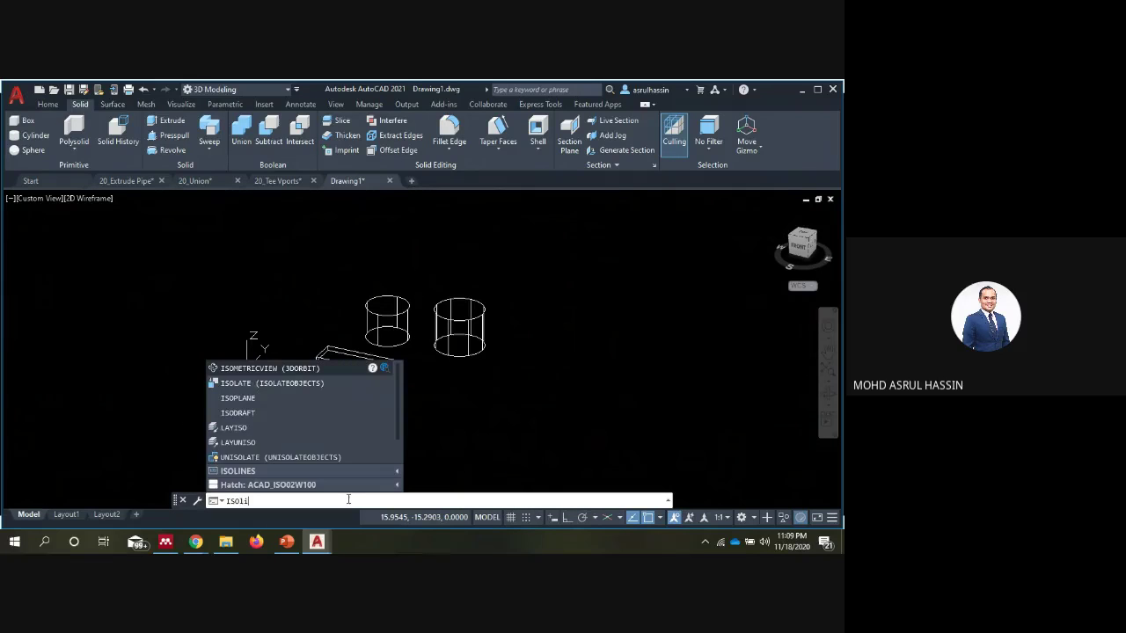
type("s")
key("Return")
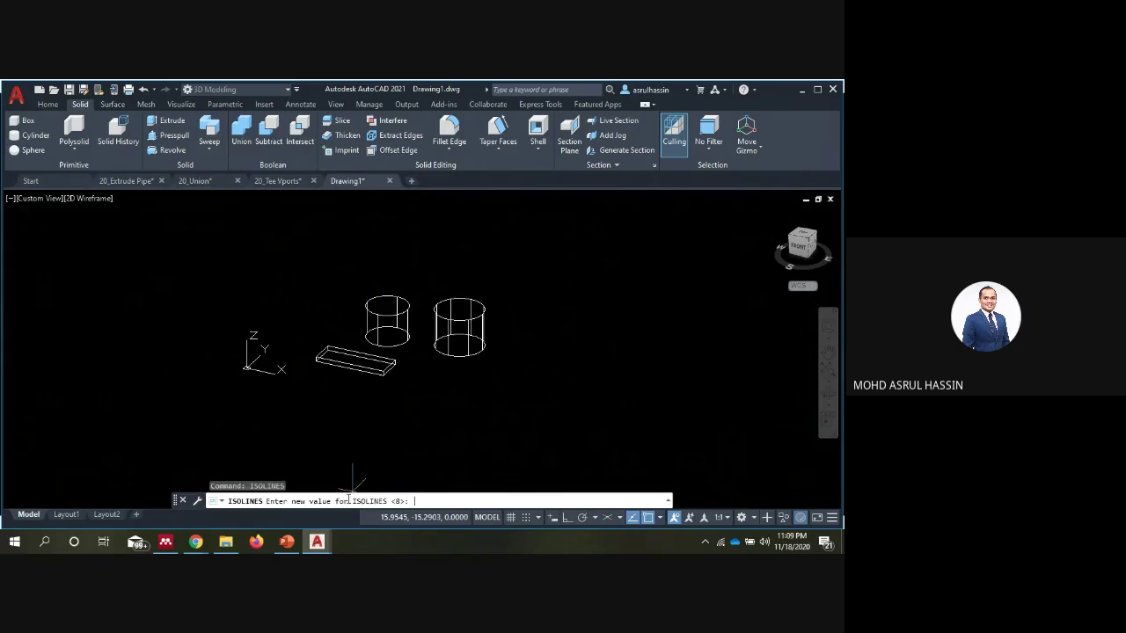
key("Return")
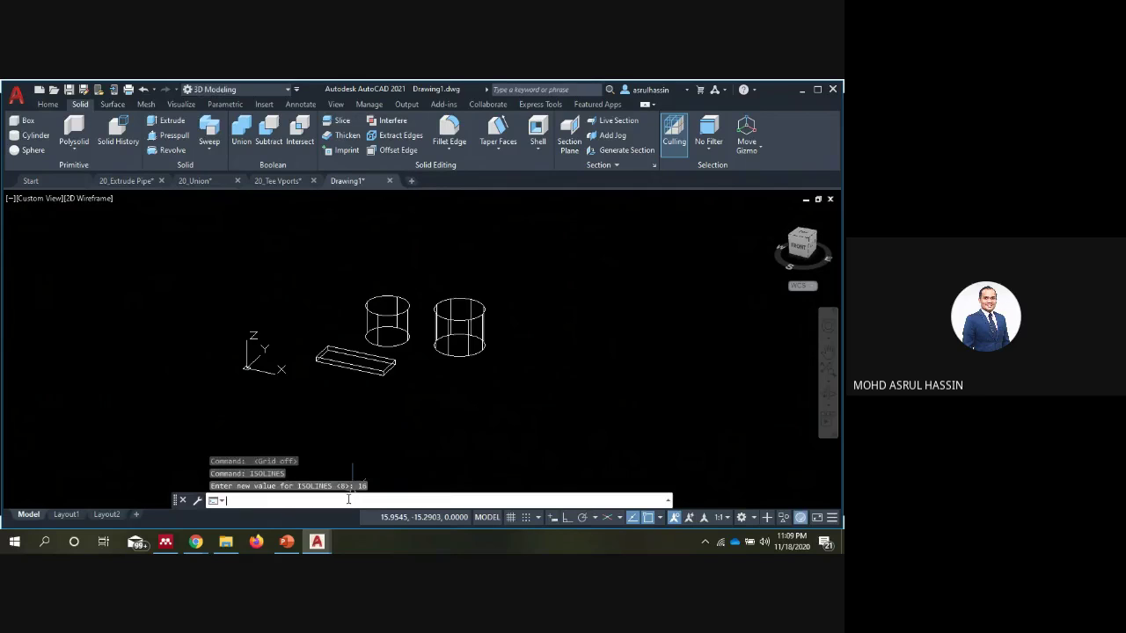
Draw a third, 16-isoline cylinder to the right of the others and zoom in.
left_click(25, 139)
left_click(526, 351)
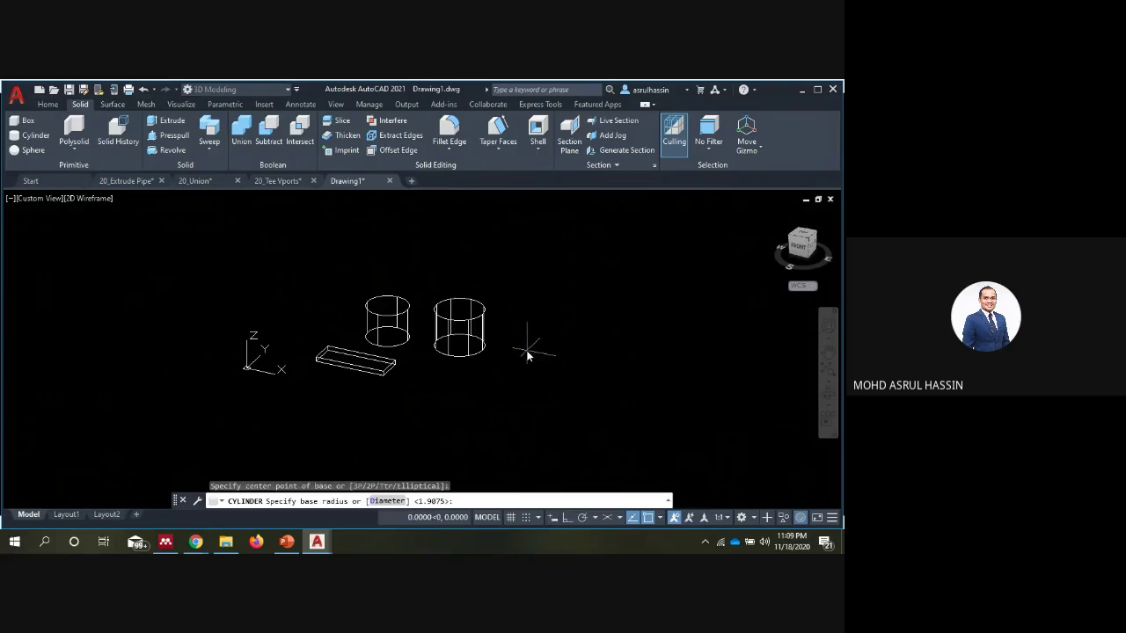
left_click(549, 354)
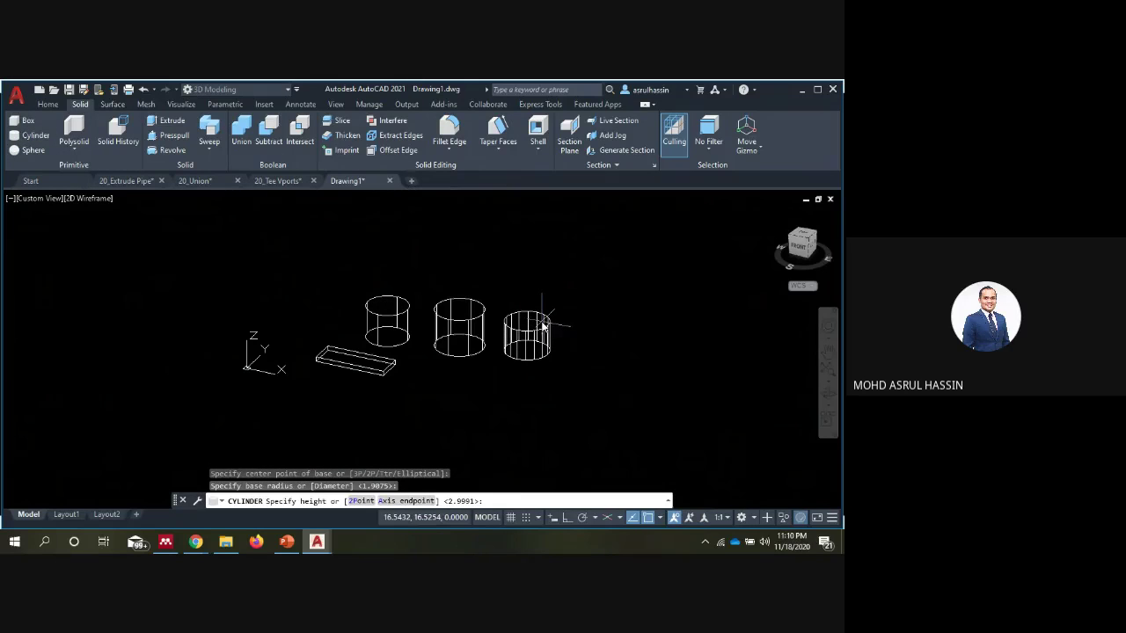
left_click(543, 319)
scroll(540, 320, "up", 4)
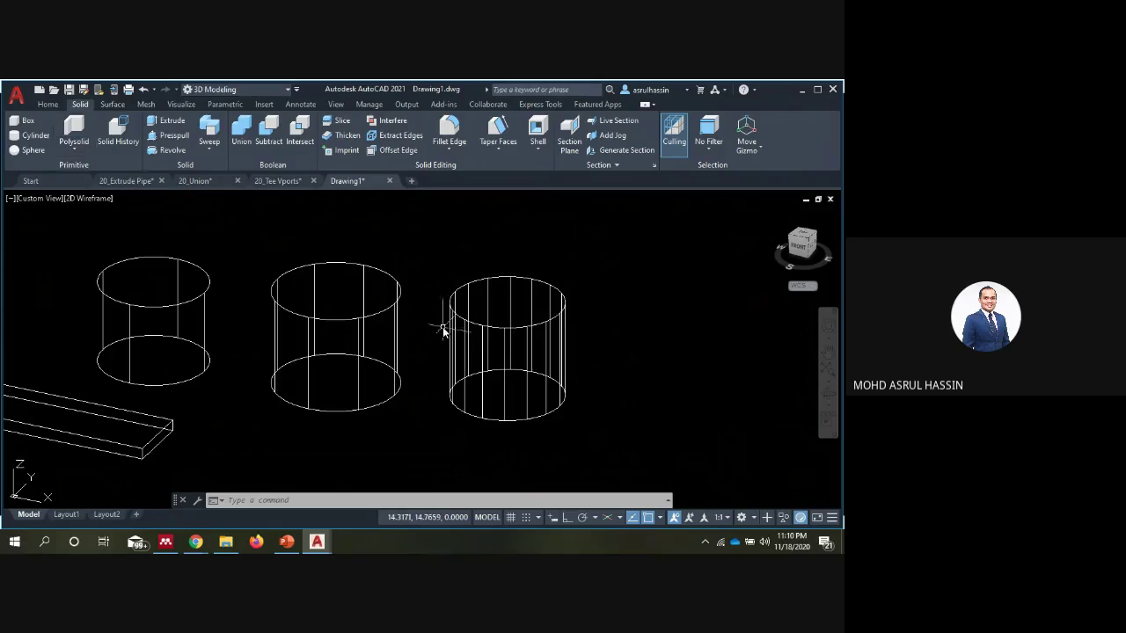
left_click(373, 321)
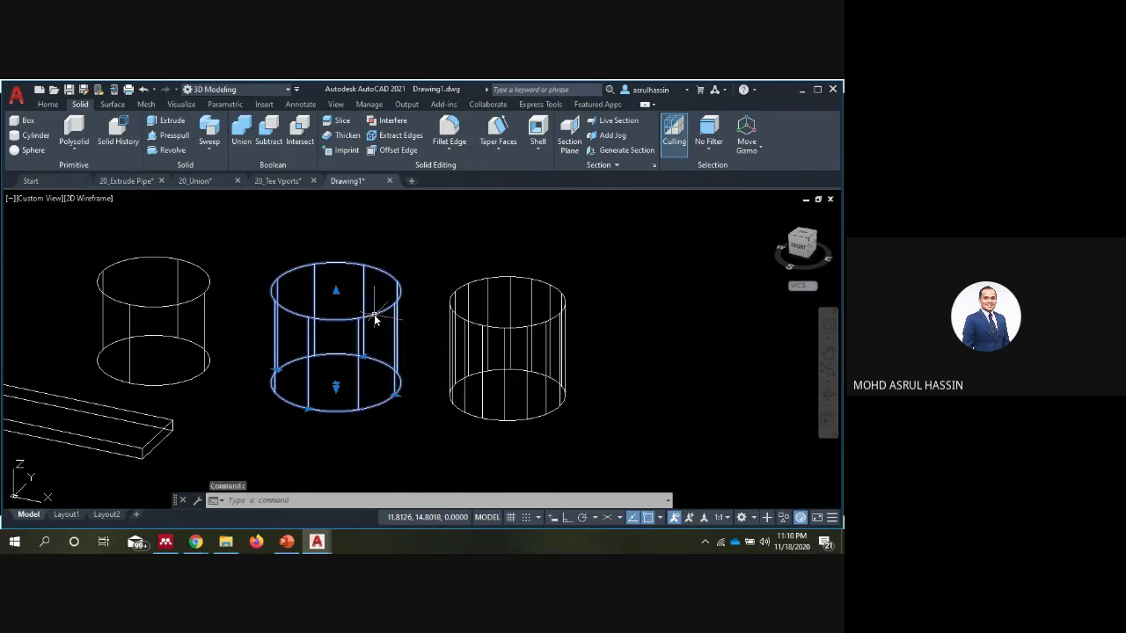
Try the Conceptual, Hidden and Shaded visual styles on the solids.
left_click(50, 105)
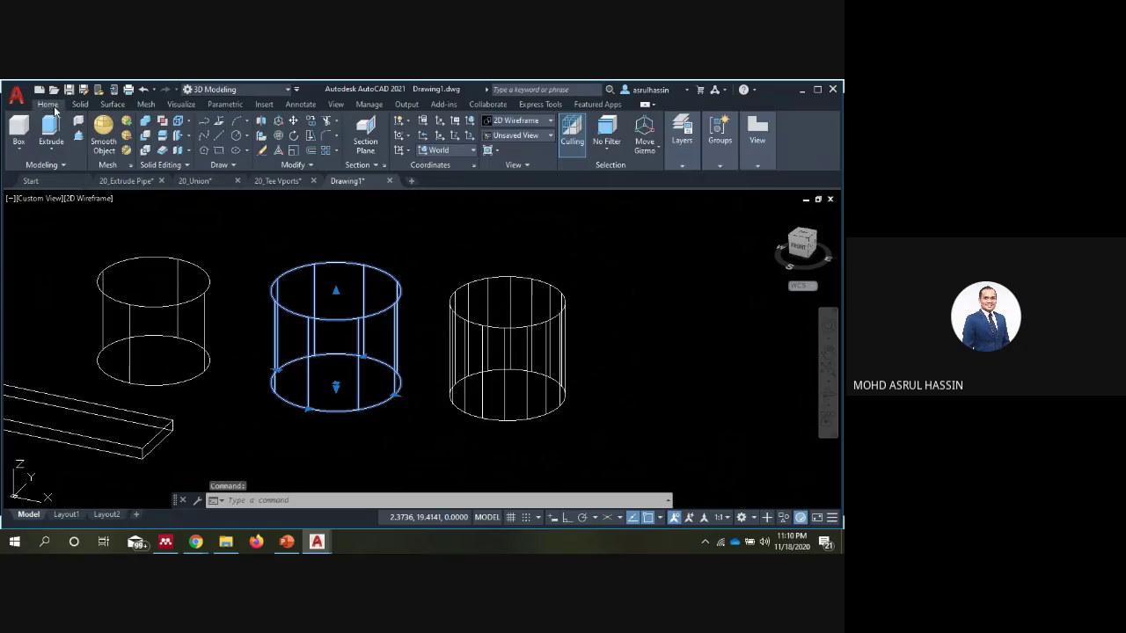
left_click(531, 123)
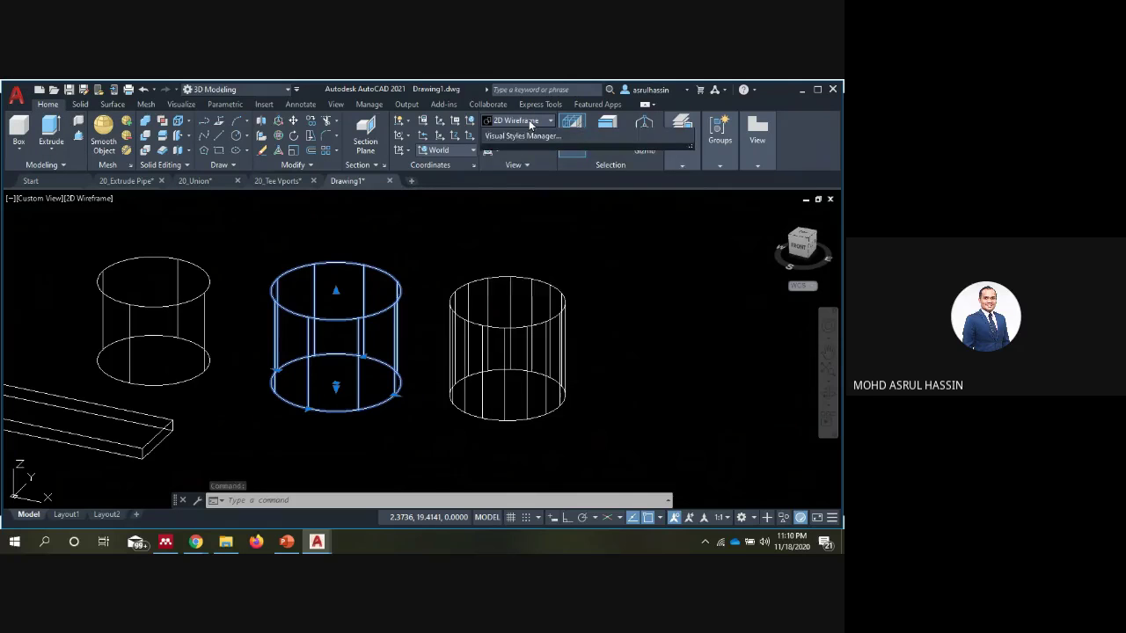
left_click(548, 155)
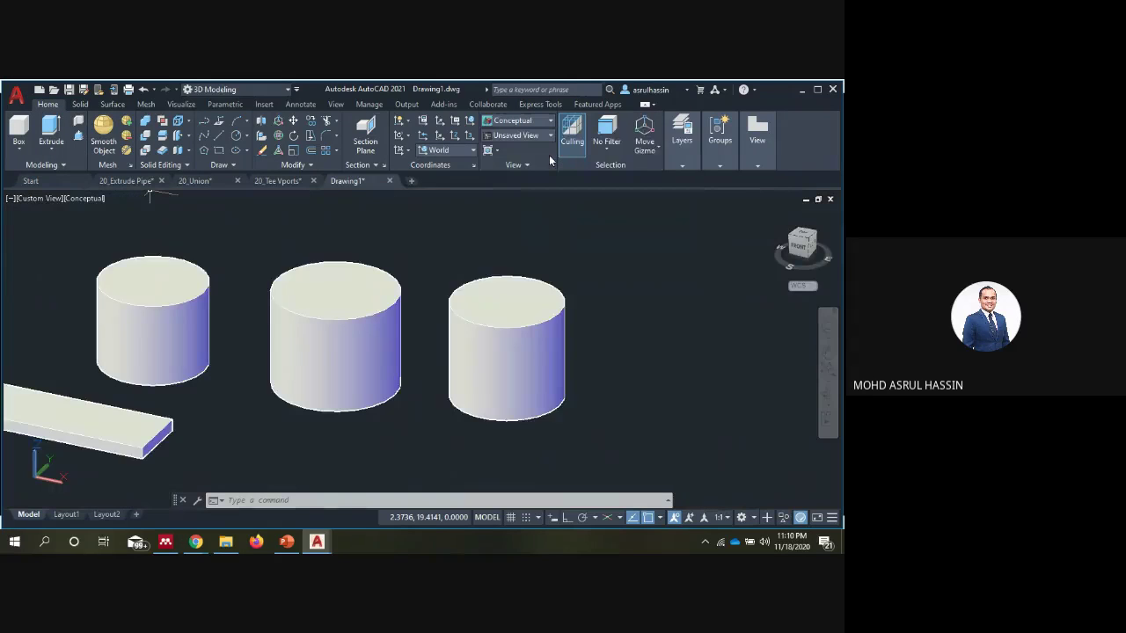
left_click(534, 120)
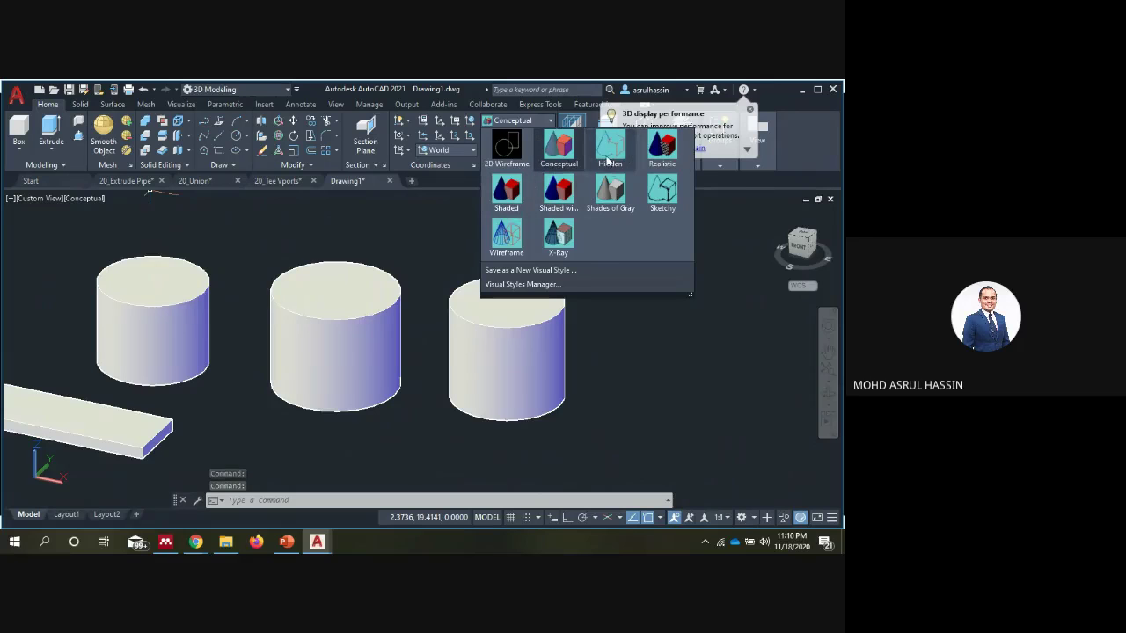
left_click(611, 148)
left_click(526, 124)
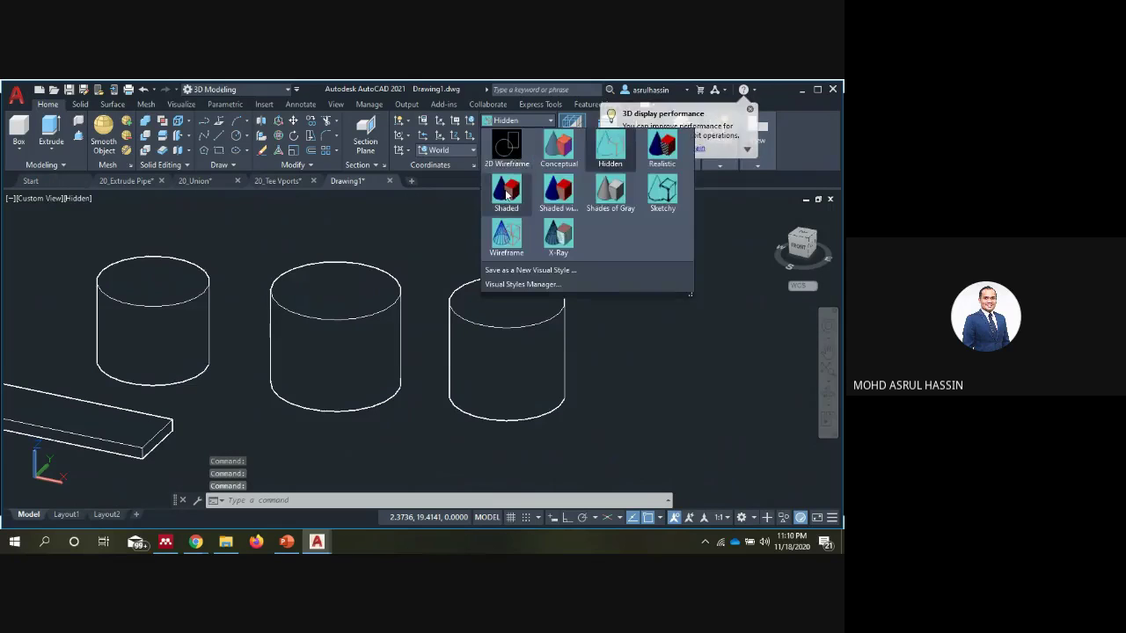
left_click(506, 193)
Settle on the 2D Wireframe visual style so only the solids' edges show.
left_click(514, 127)
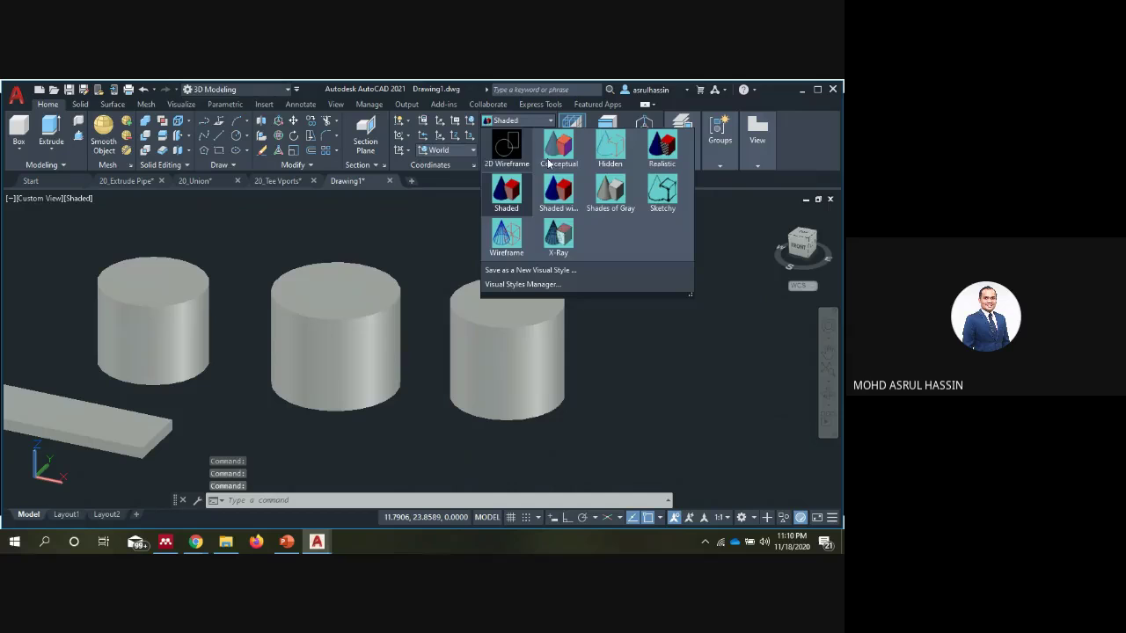
left_click(510, 246)
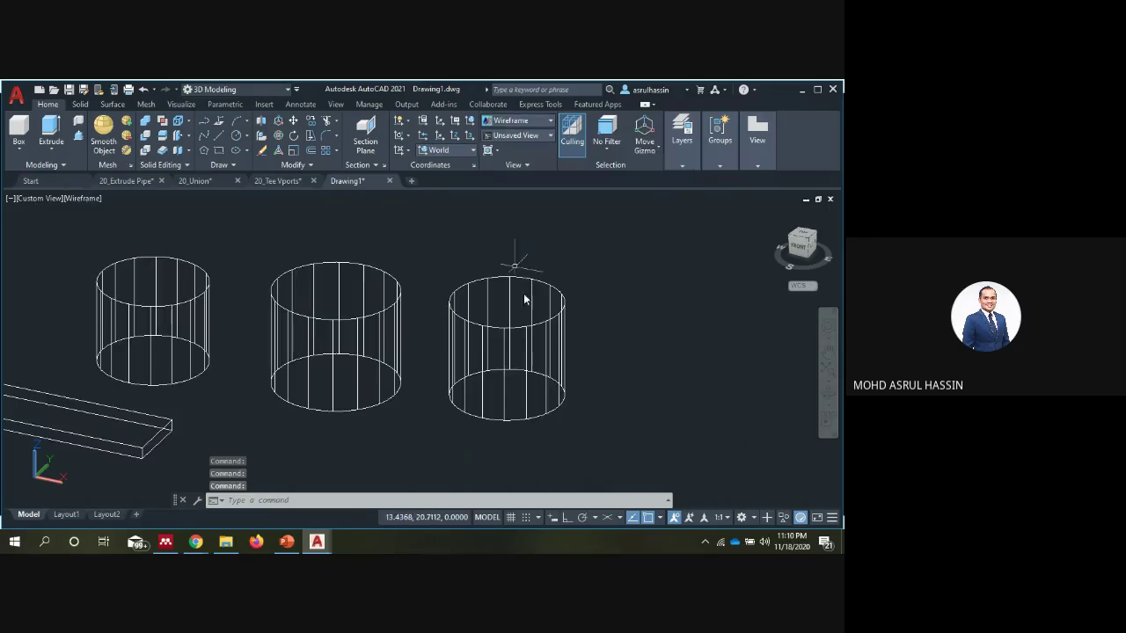
left_click(515, 120)
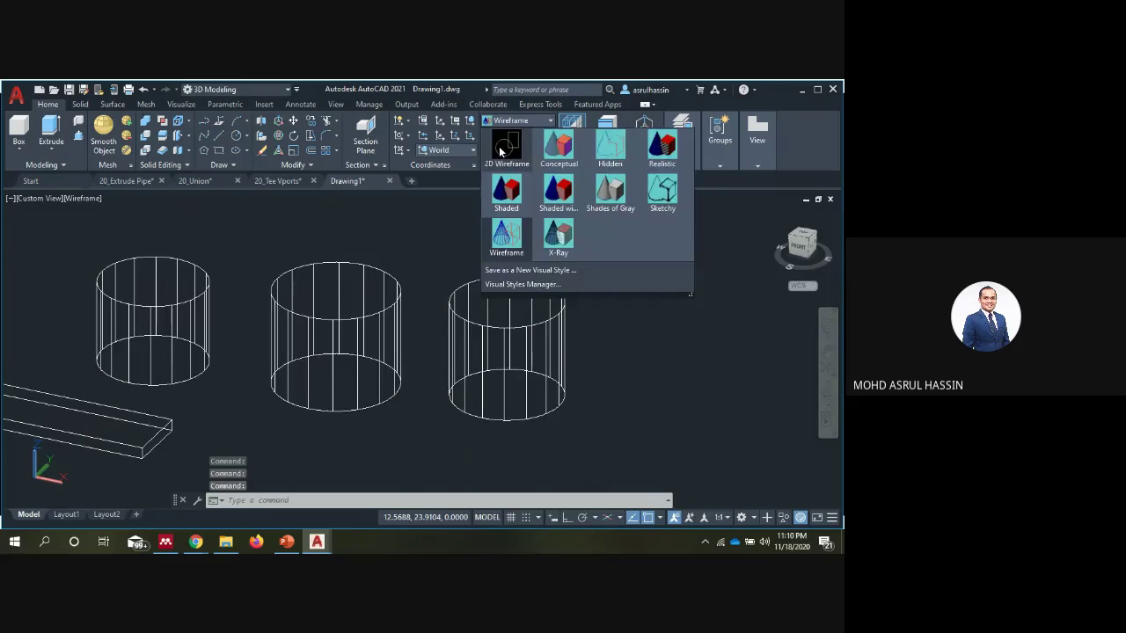
left_click(500, 152)
scroll(422, 290, "down", 3)
scroll(417, 281, "up", 2)
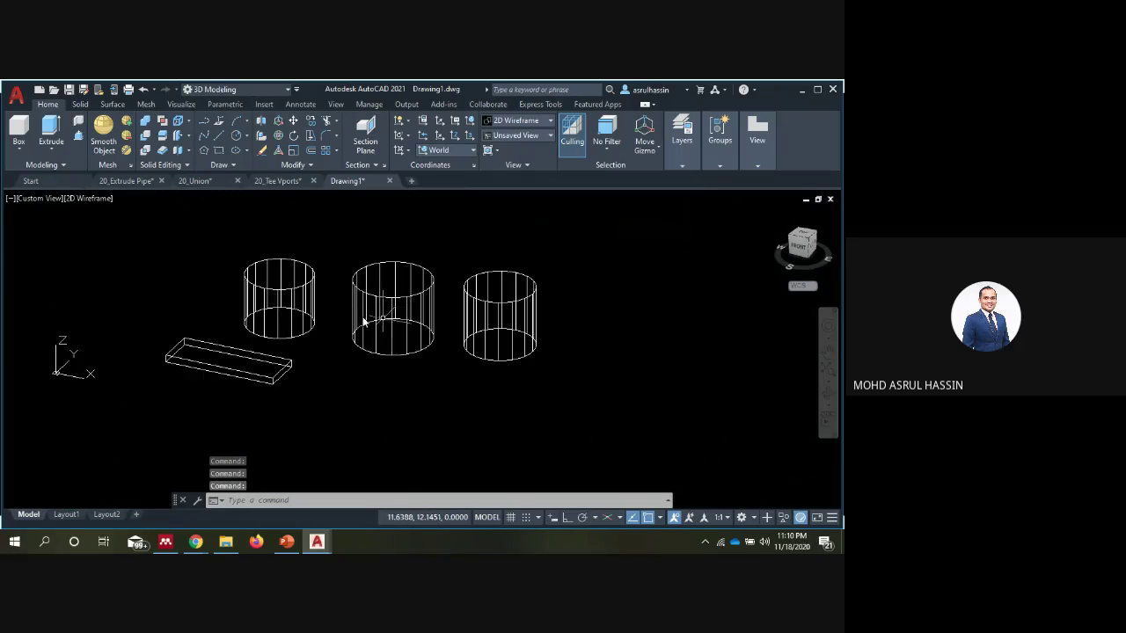
Go back in the slide show to the 3D model type slides, up to Wireframe.
left_click(293, 538)
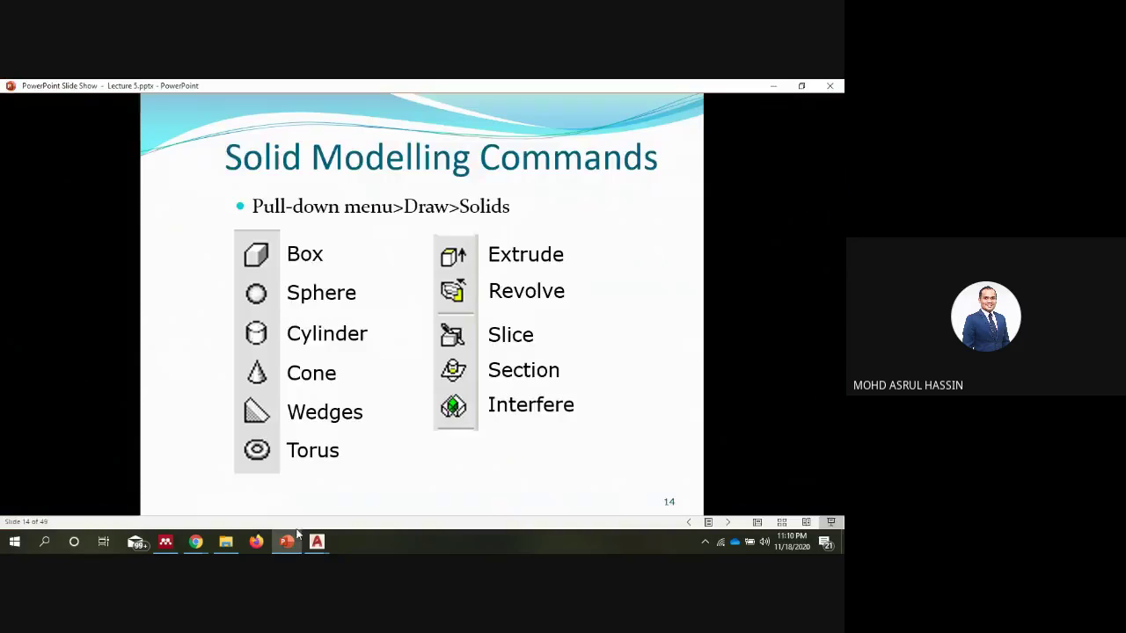
scroll(357, 392, "up", 2)
scroll(357, 393, "up", 1)
scroll(357, 392, "up", 1)
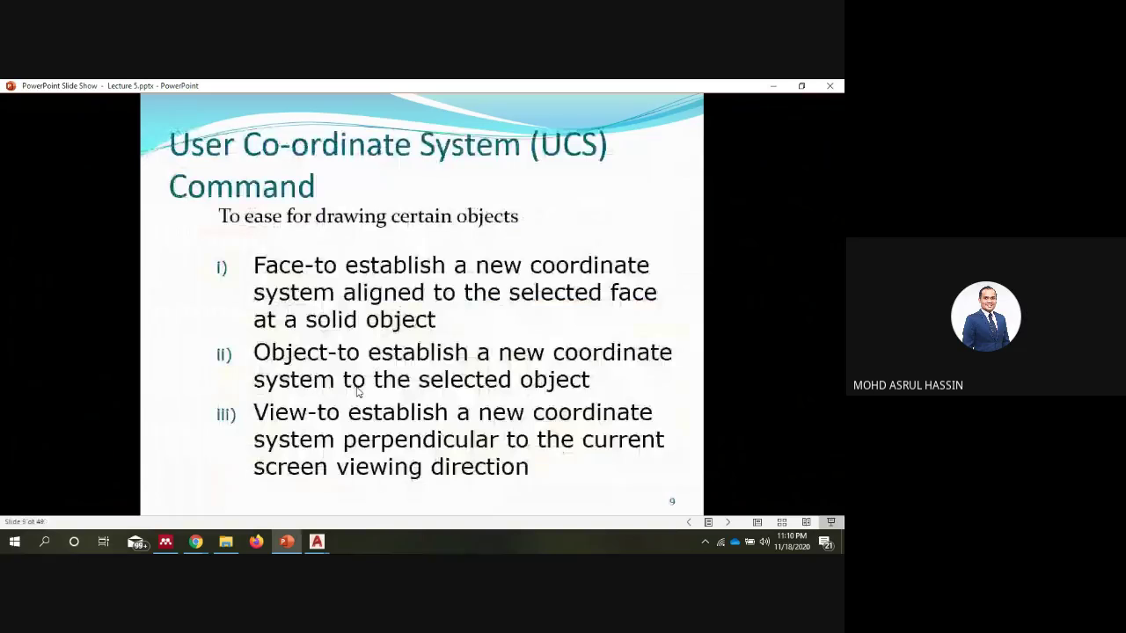
scroll(357, 392, "up", 2)
scroll(357, 392, "up", 1)
scroll(357, 392, "up", 1)
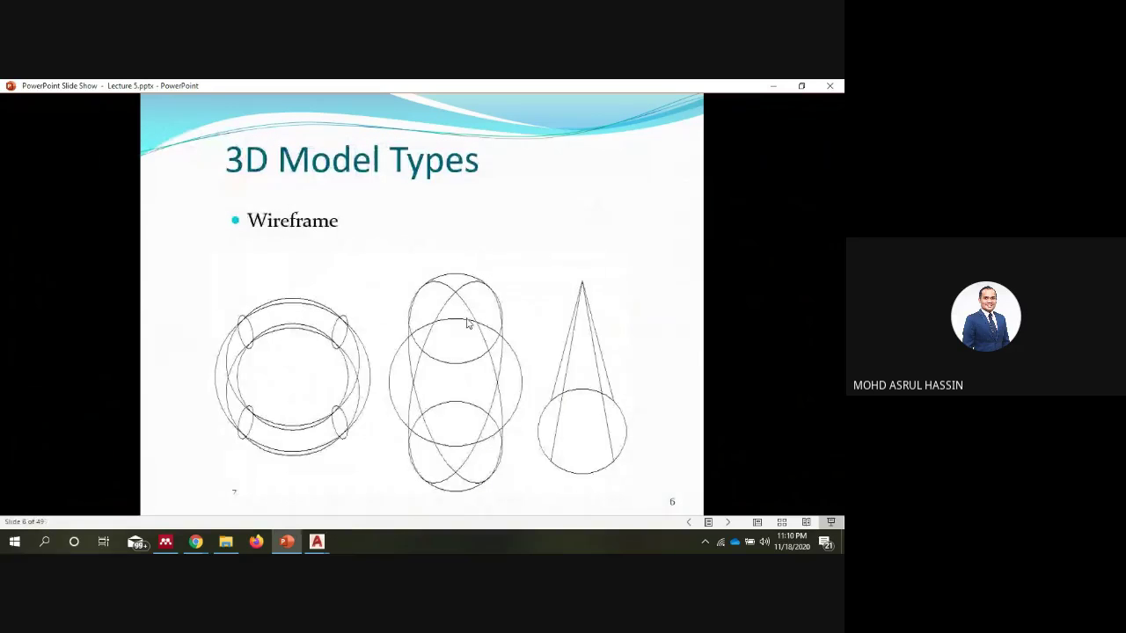
Move forward through the slides to slide 15, Box.
scroll(468, 324, "down", 1)
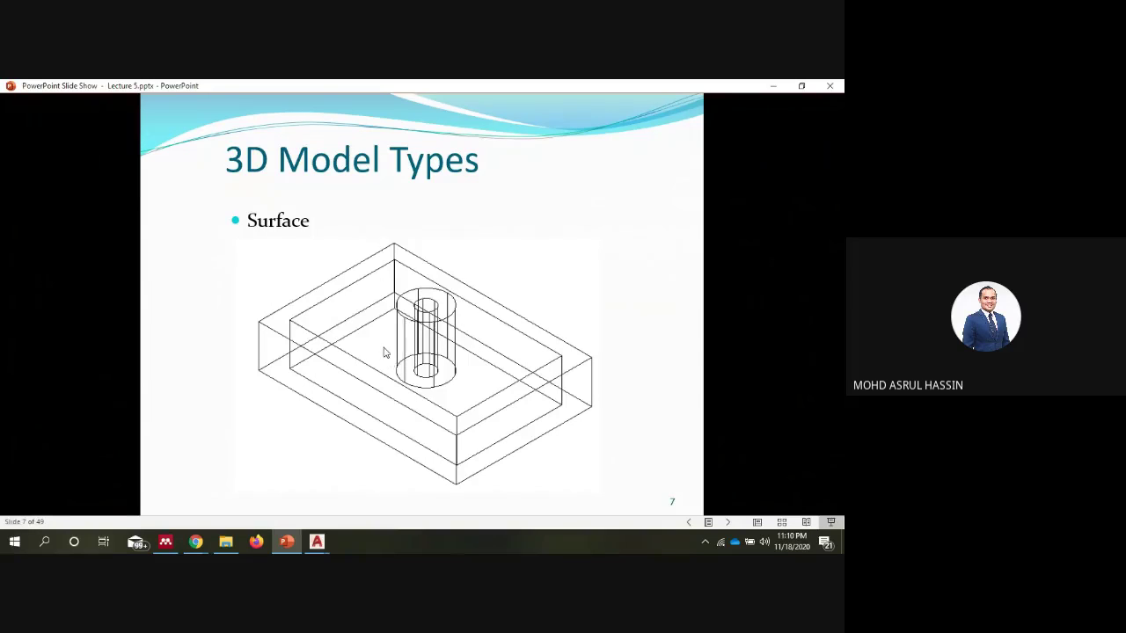
scroll(384, 353, "down", 1)
scroll(385, 352, "down", 2)
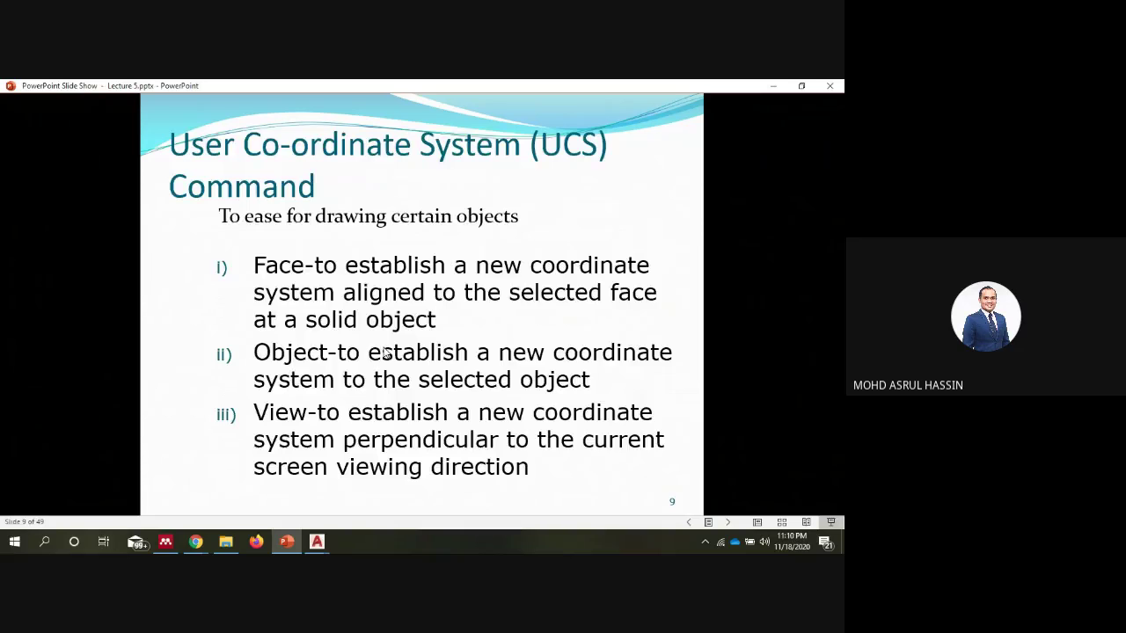
scroll(385, 353, "down", 1)
scroll(384, 353, "down", 1)
scroll(384, 353, "down", 1)
scroll(385, 353, "down", 1)
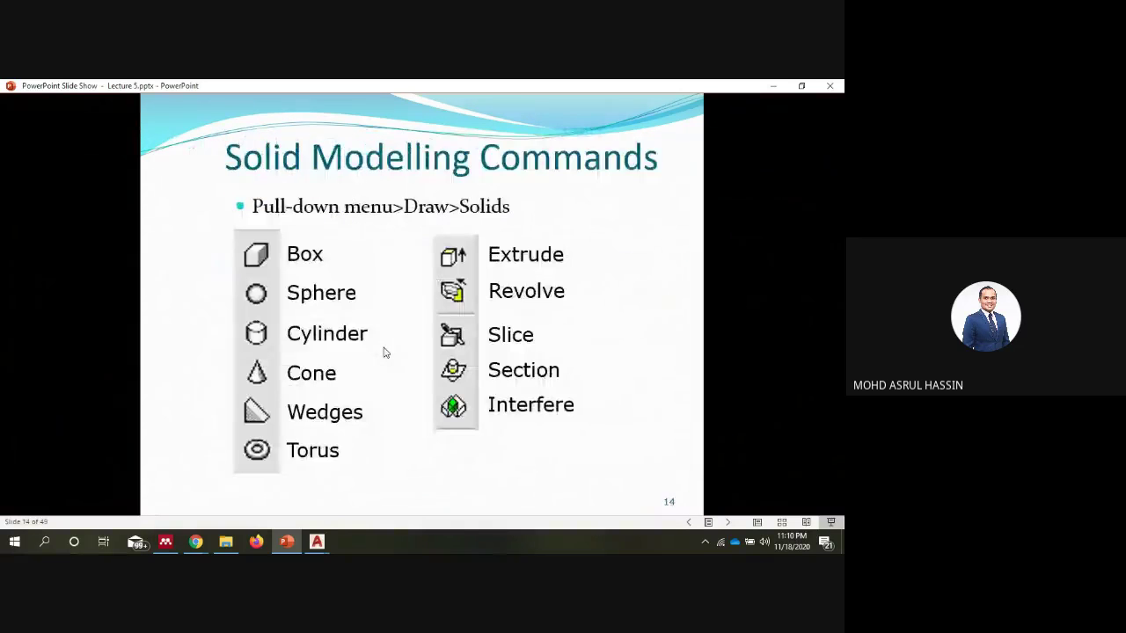
scroll(385, 353, "down", 1)
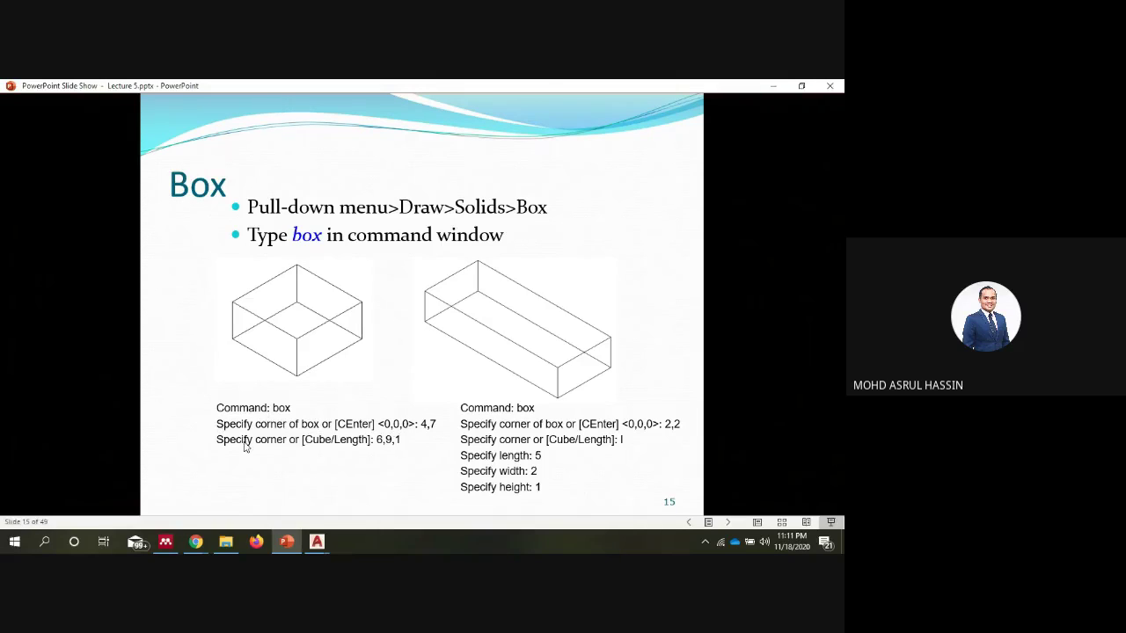
Advance the slides from Sphere through Boolean Operation to Union, then switch to File Explorer.
left_click(406, 401)
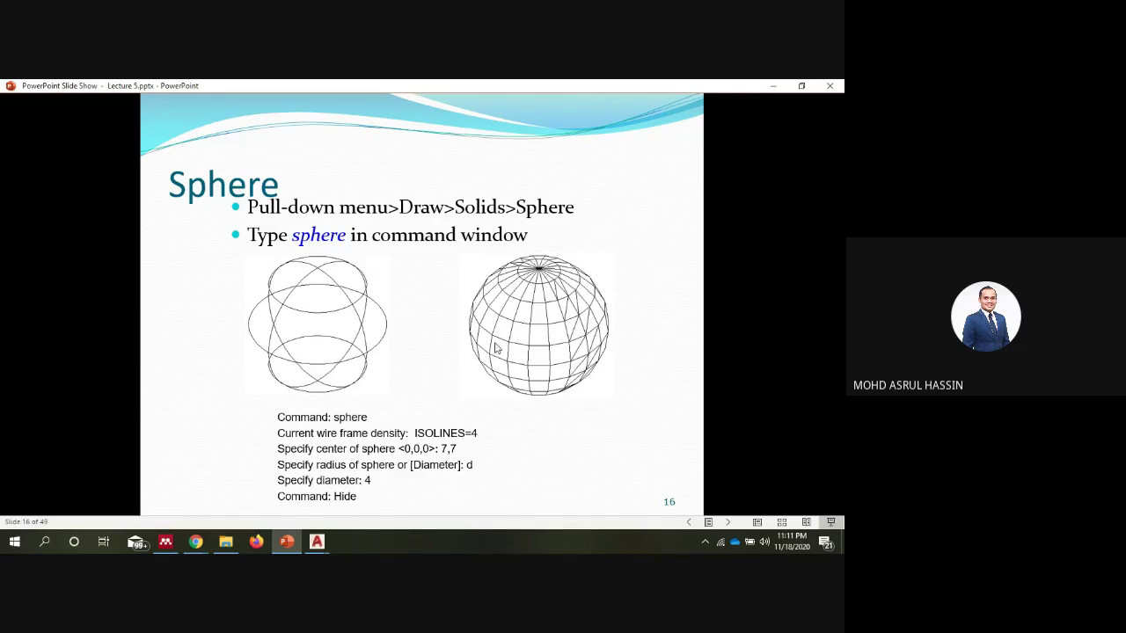
left_click(363, 316)
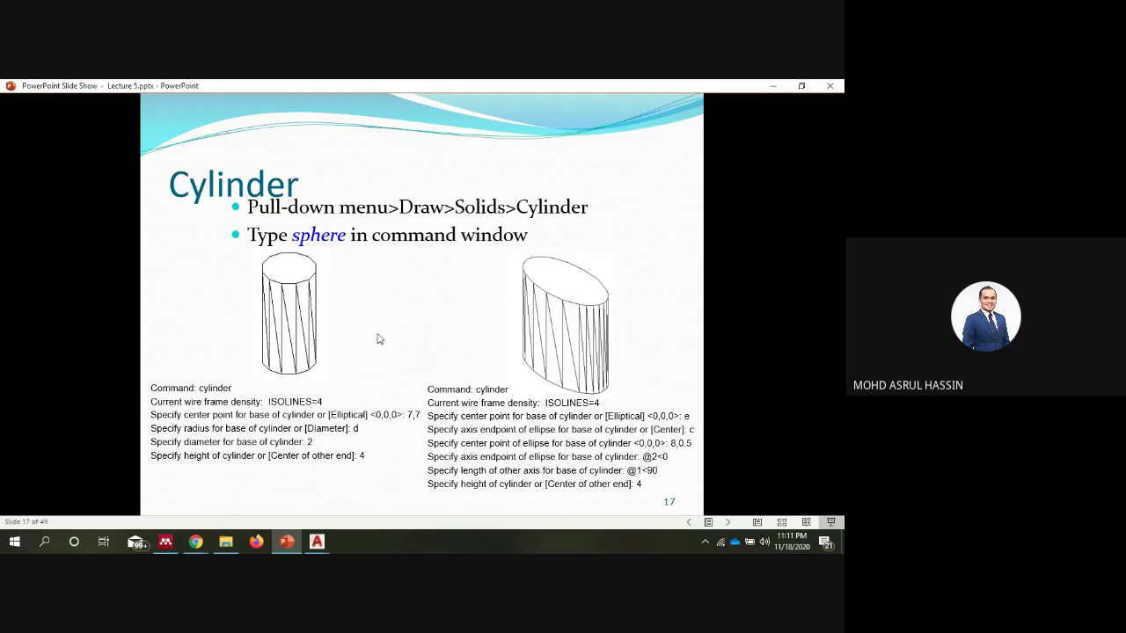
left_click(378, 338)
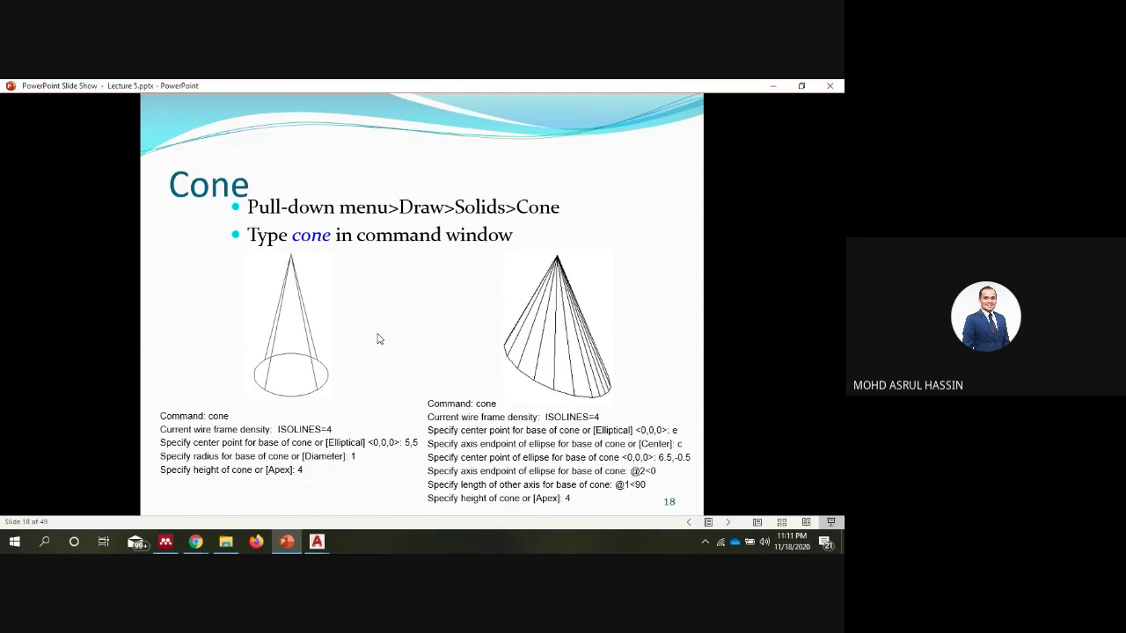
left_click(378, 339)
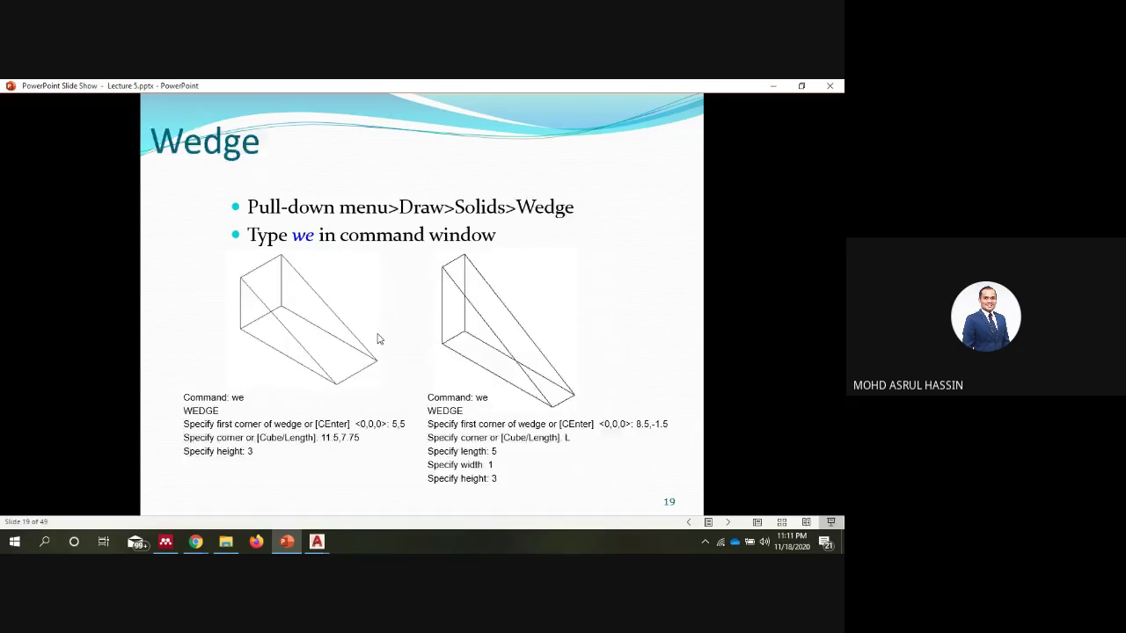
left_click(379, 339)
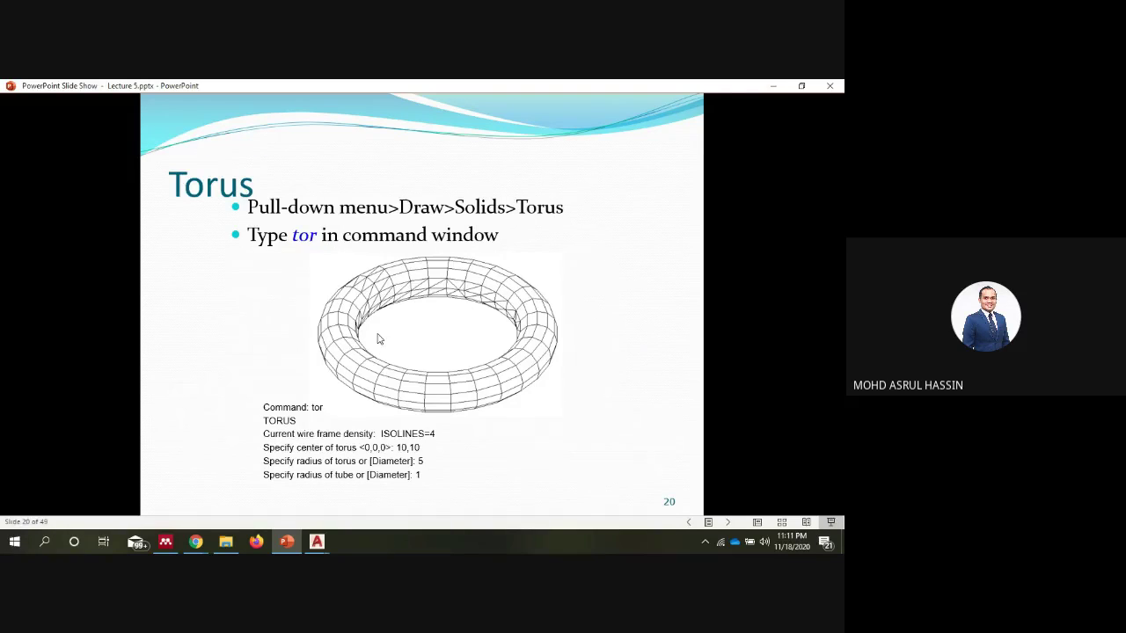
left_click(378, 338)
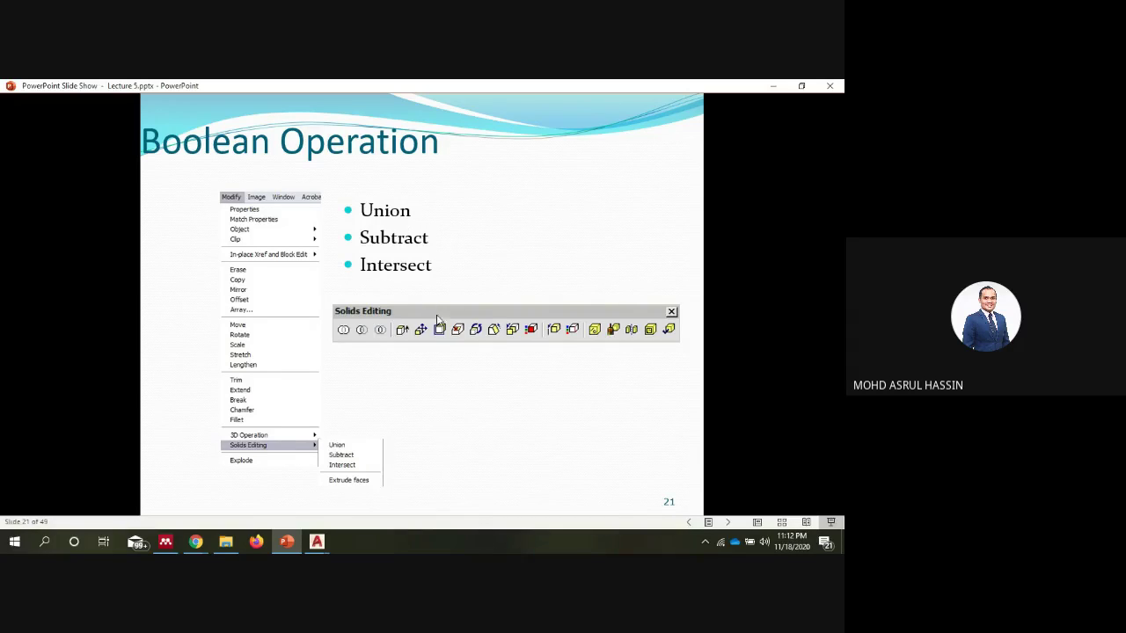
left_click(512, 313)
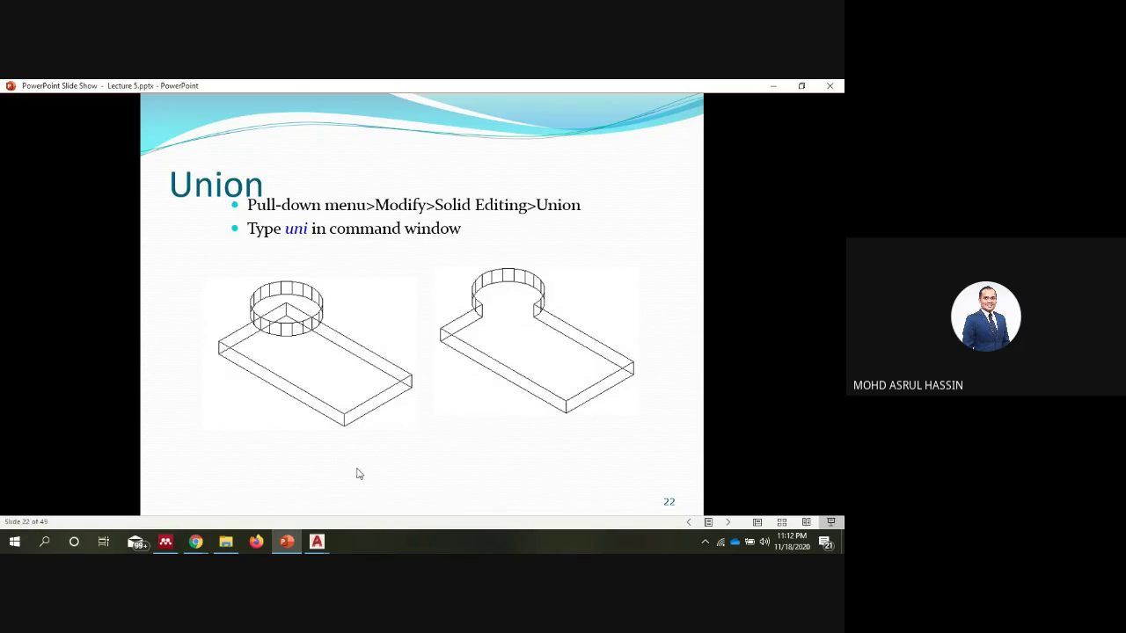
left_click(234, 547)
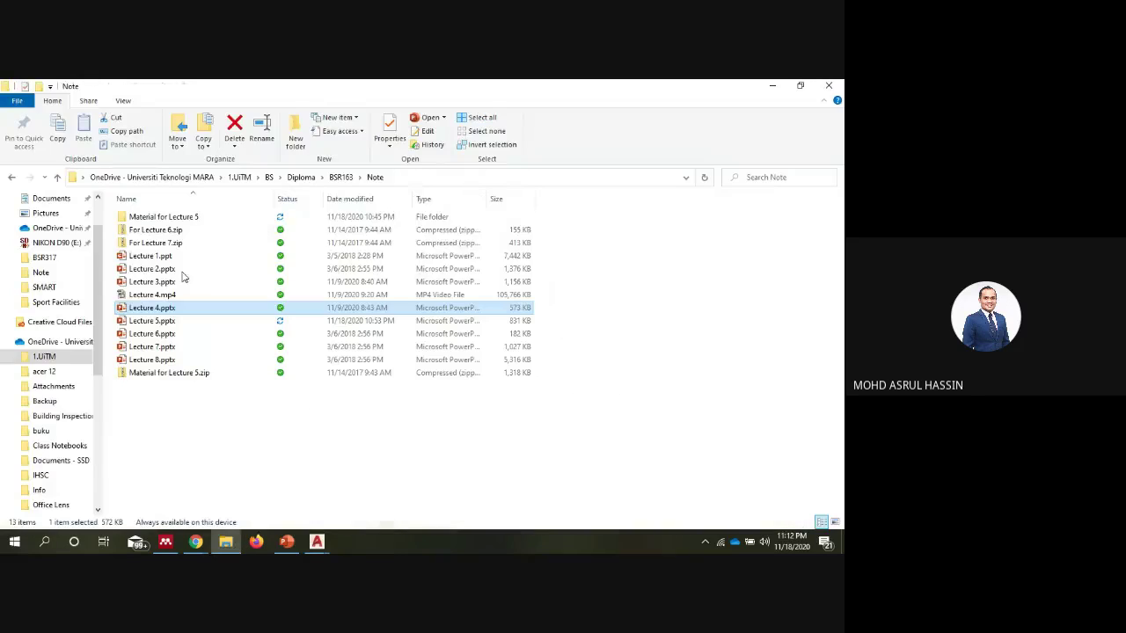
Open the Material for Lecture 5 folder and switch to the 20_Union drawing in AutoCAD.
left_click(186, 219)
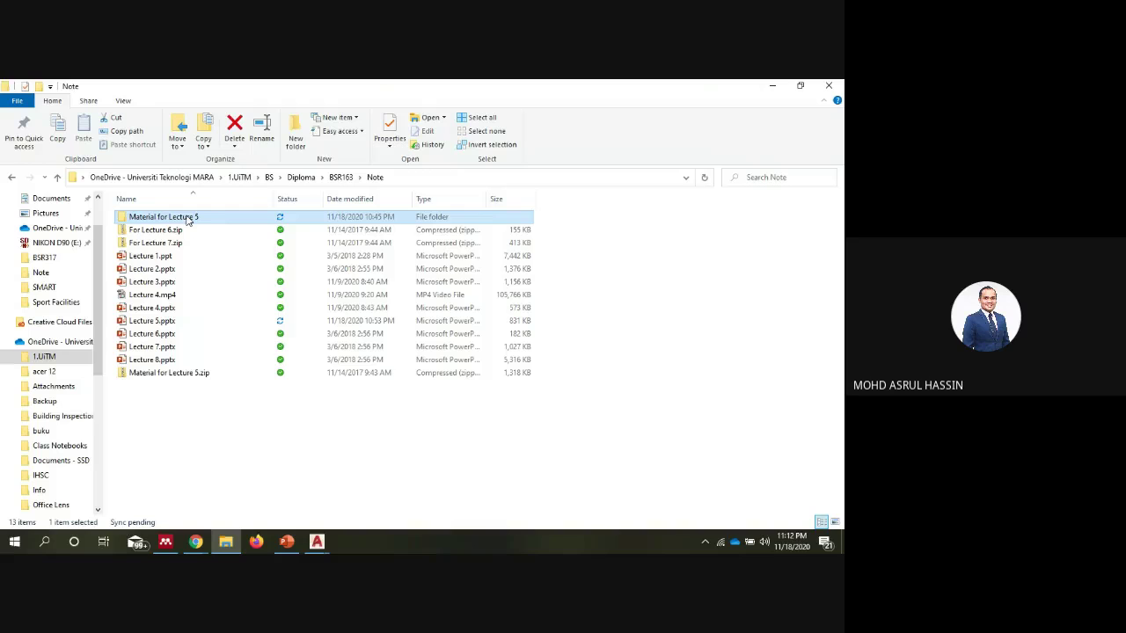
double_click(186, 219)
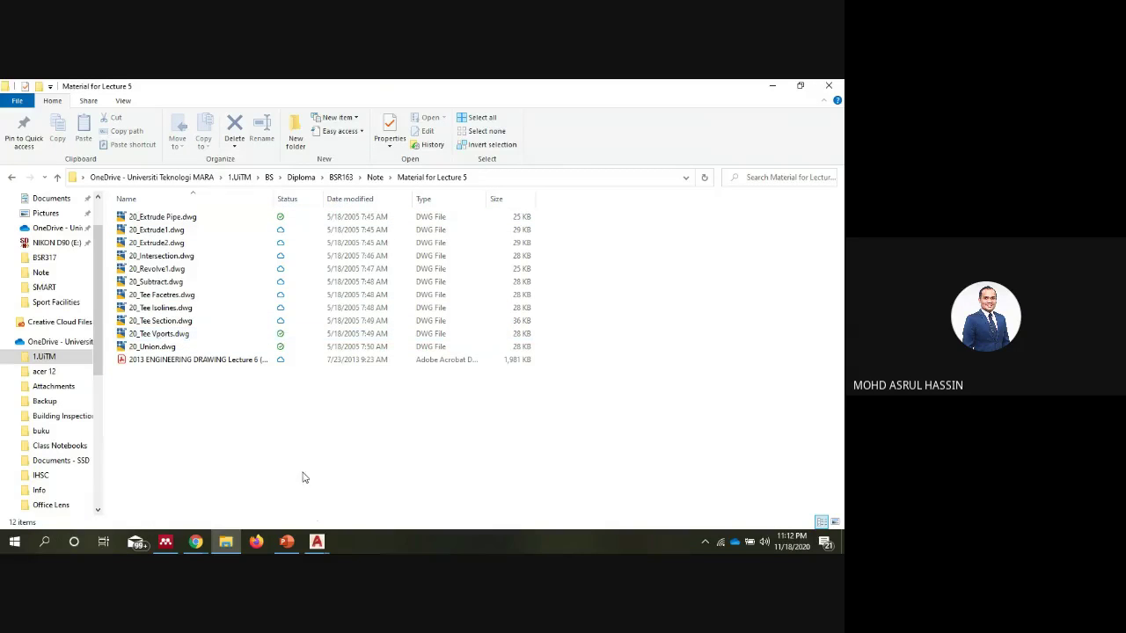
left_click(318, 538)
left_click(273, 505)
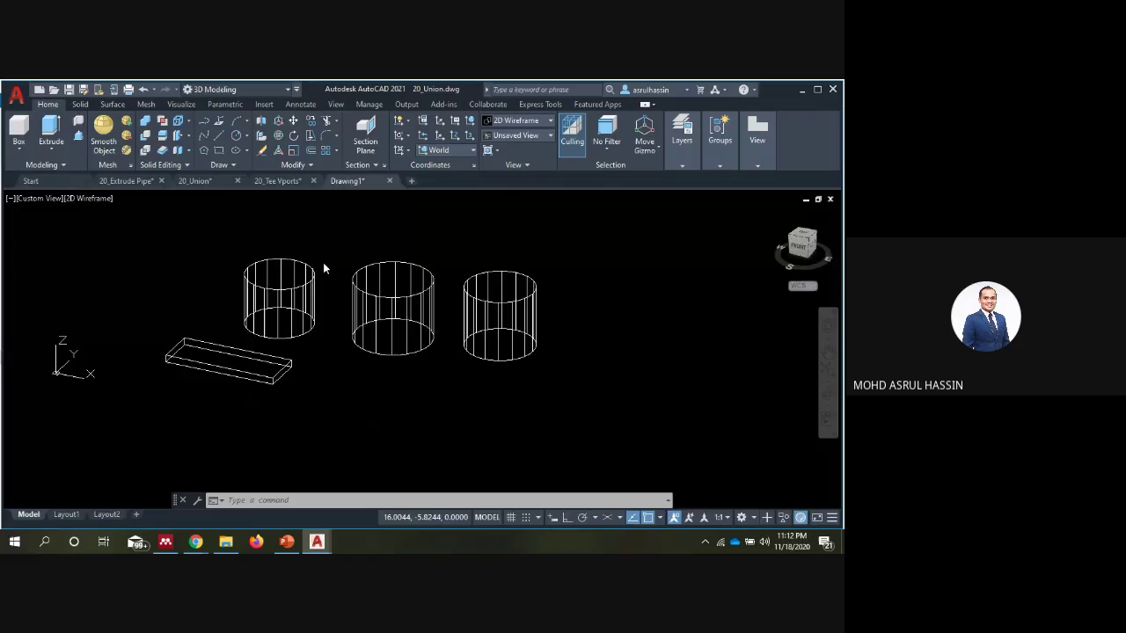
Zoom out on the box and cylinder and start the Union command from the Solid tab.
scroll(444, 341, "down", 2)
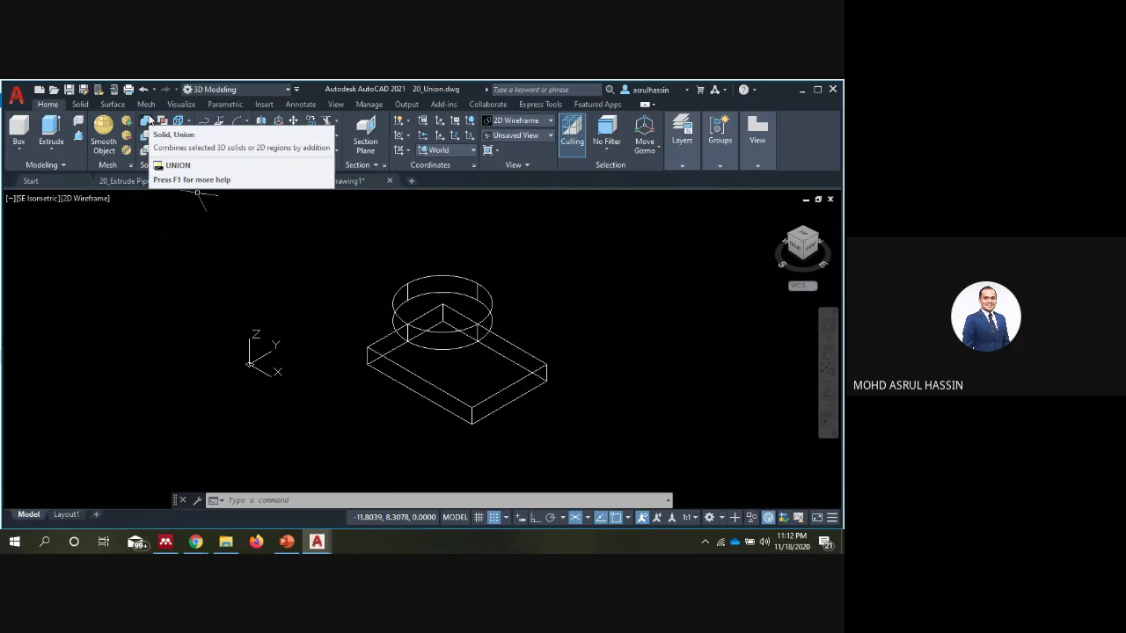
left_click(88, 103)
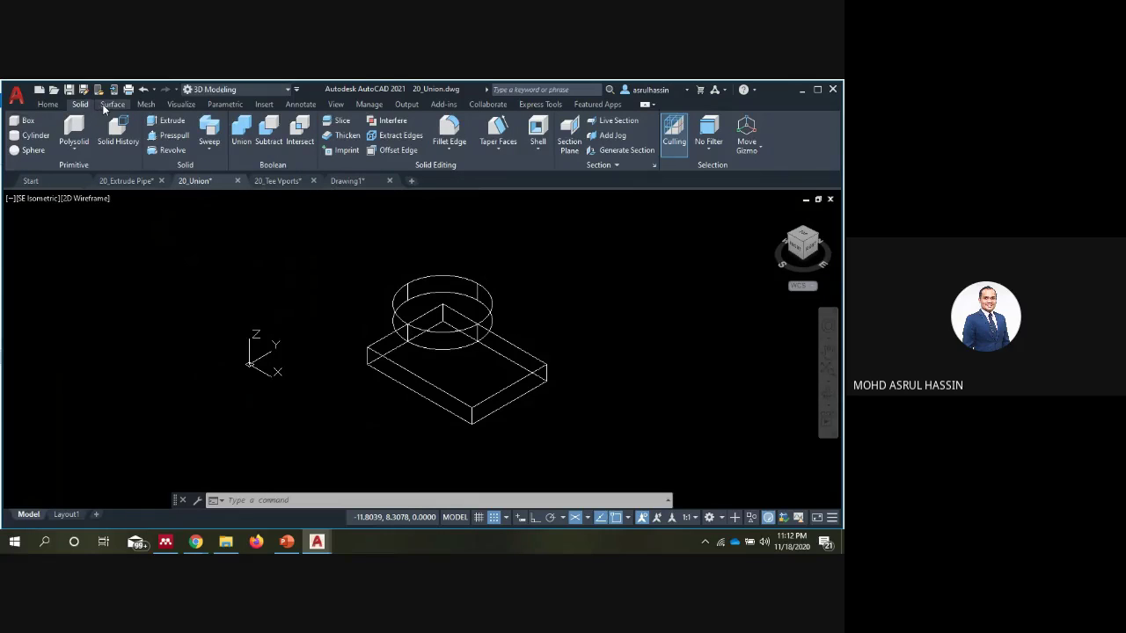
left_click(104, 105)
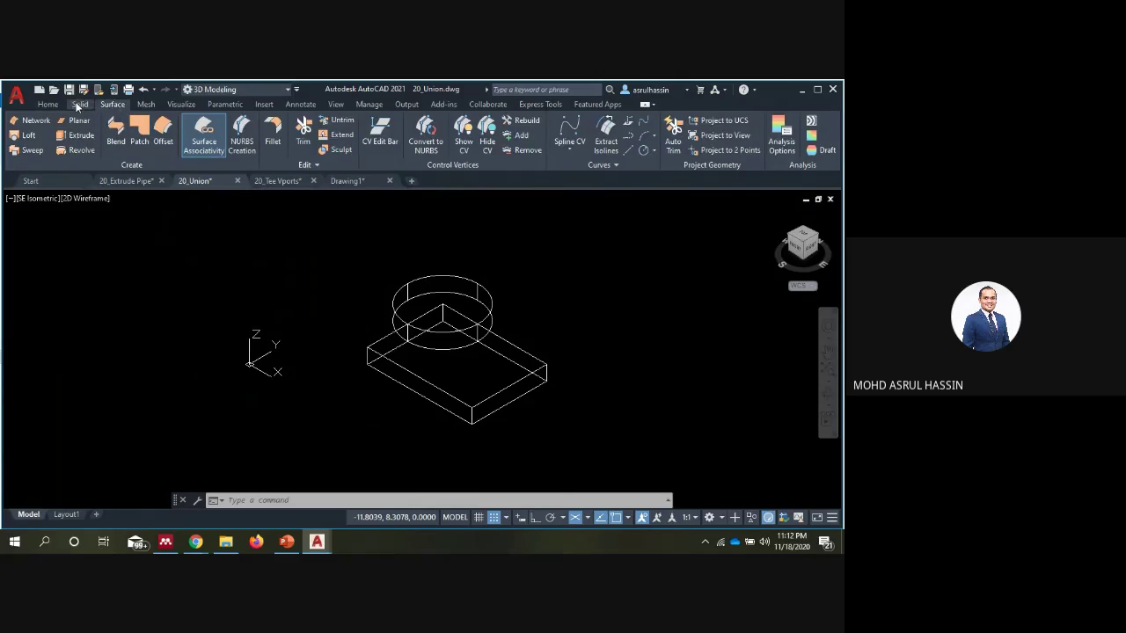
left_click(80, 104)
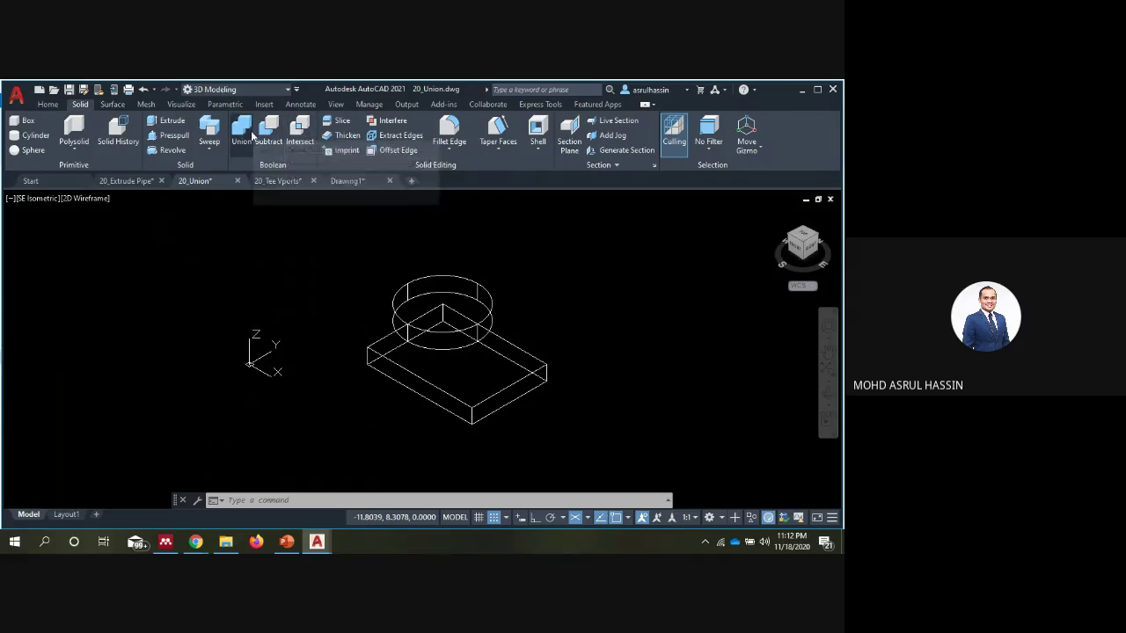
left_click(245, 143)
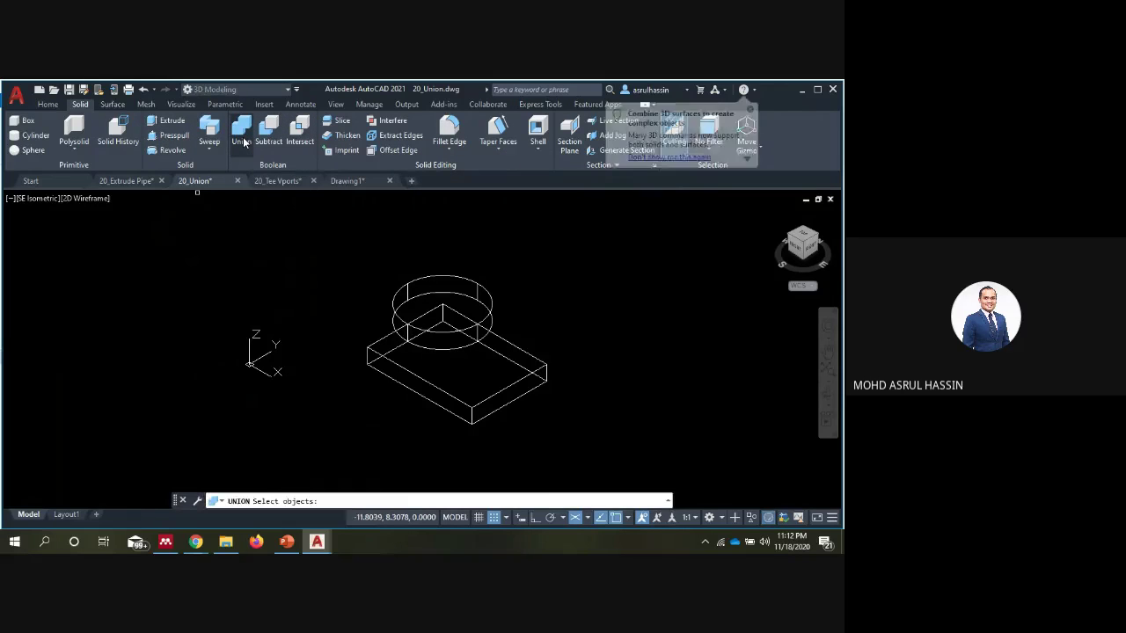
Return to the Union slide, briefly stepping forward to Subtract and back.
left_click(283, 547)
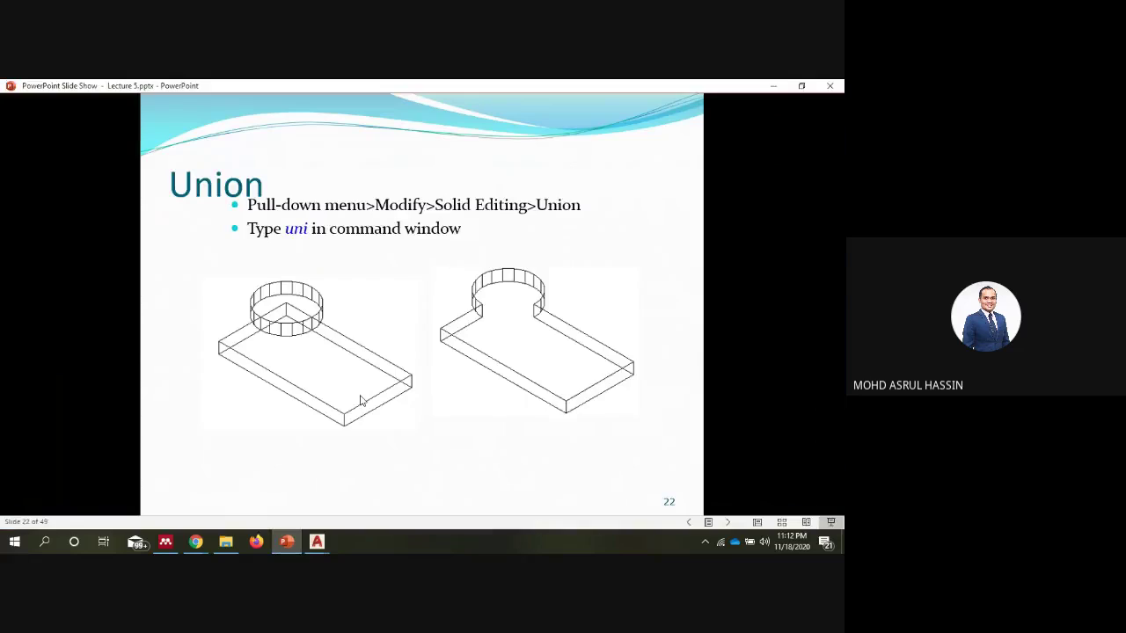
left_click(360, 401)
key("Left")
left_click(371, 355)
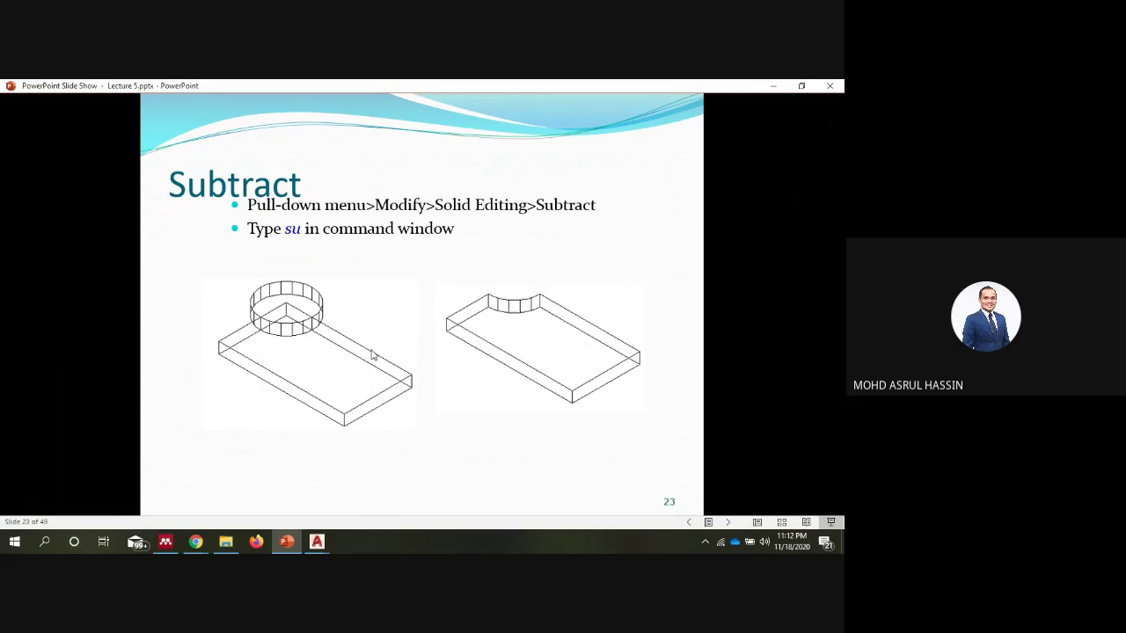
key("Left")
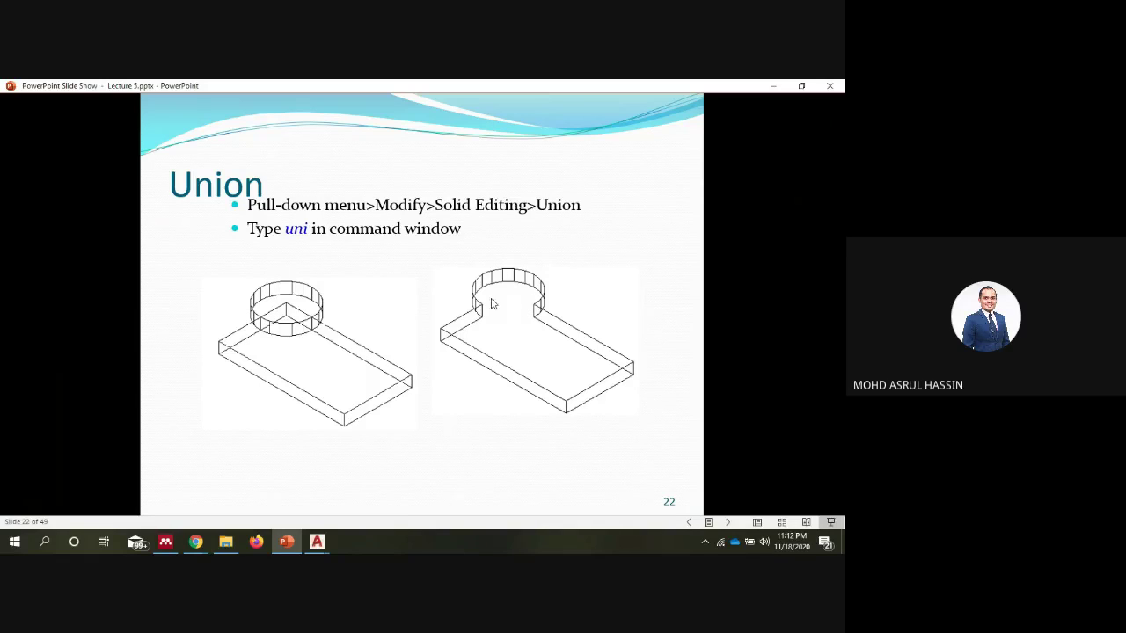
Bring the 20_Union drawing in AutoCAD back in front of the slide show.
left_click(285, 547)
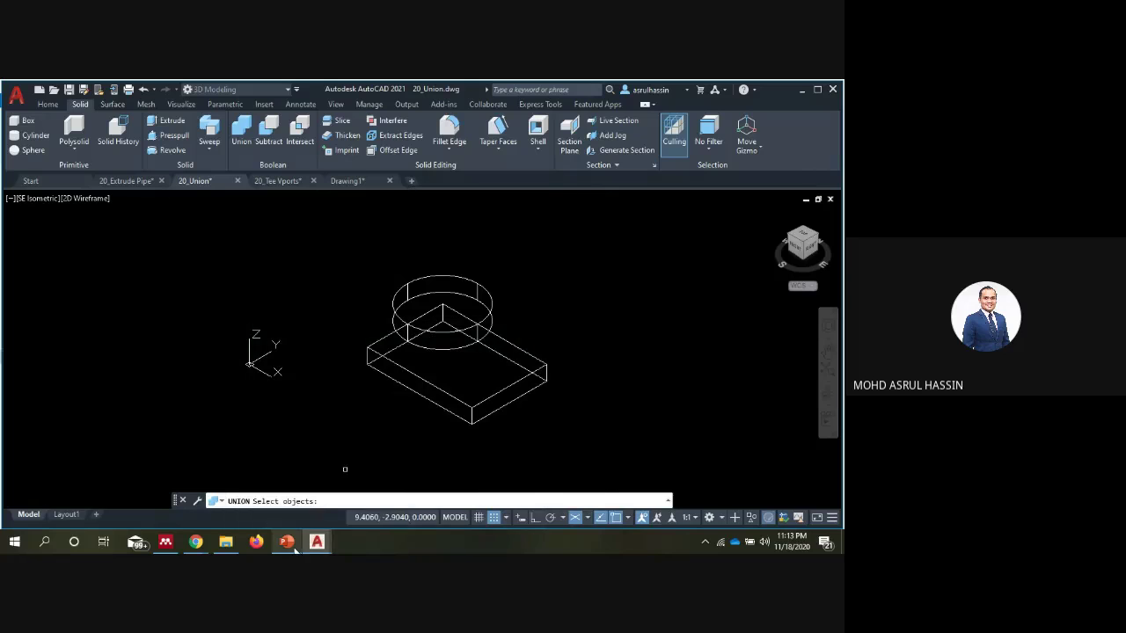
left_click(290, 543)
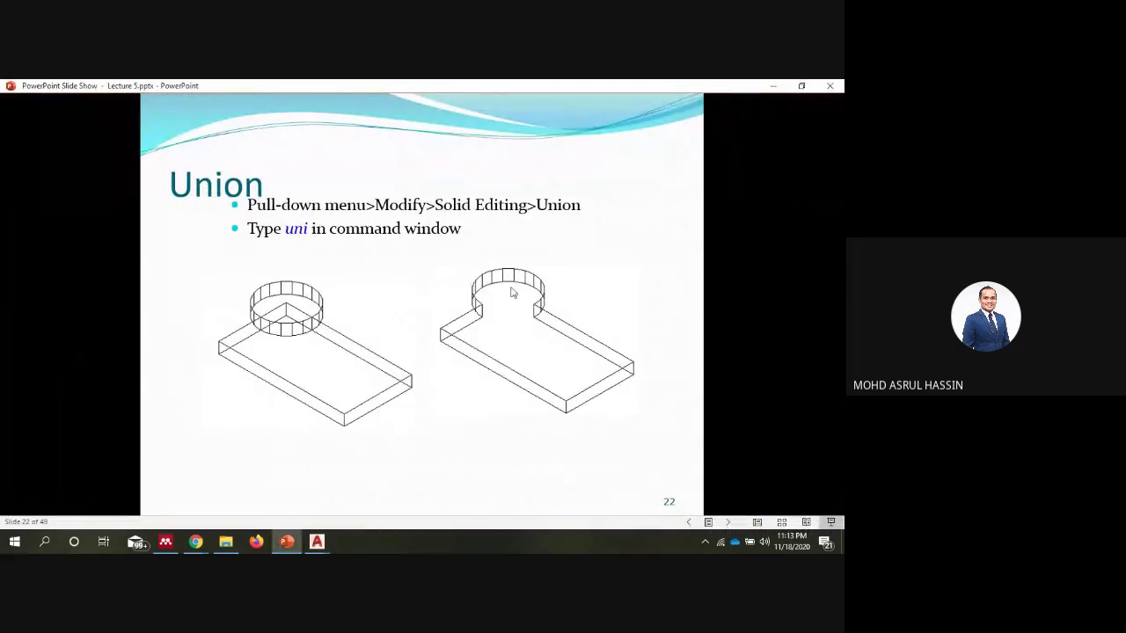
left_click(289, 543)
scroll(423, 328, "up", 2)
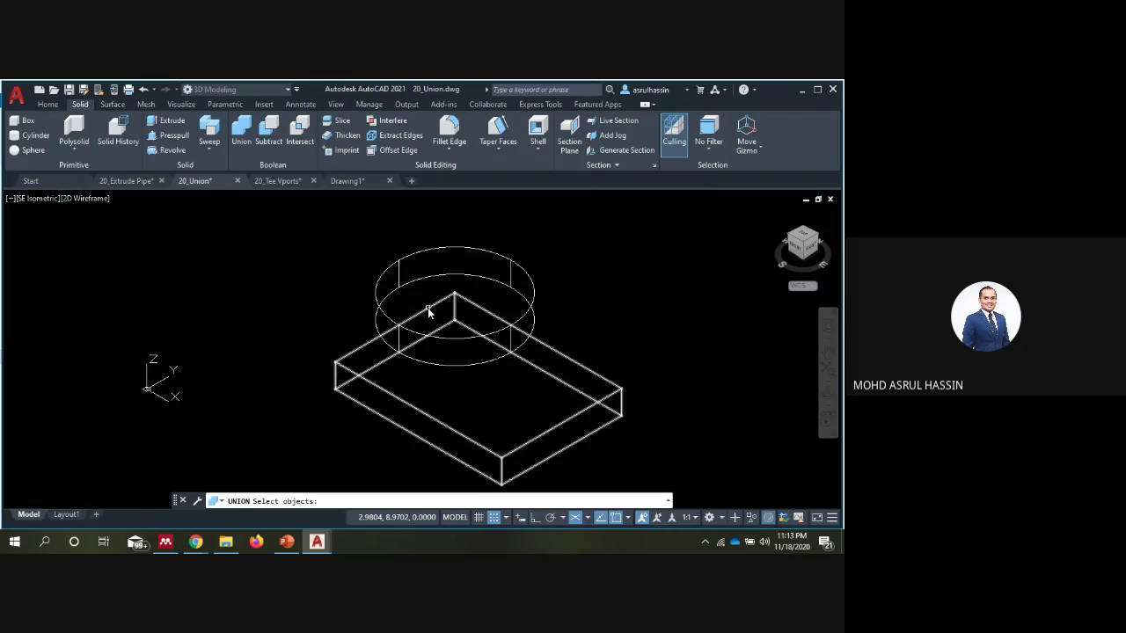
Union the box and cylinder into one solid, then switch to the Material for Lecture 5 folder.
left_click(428, 309)
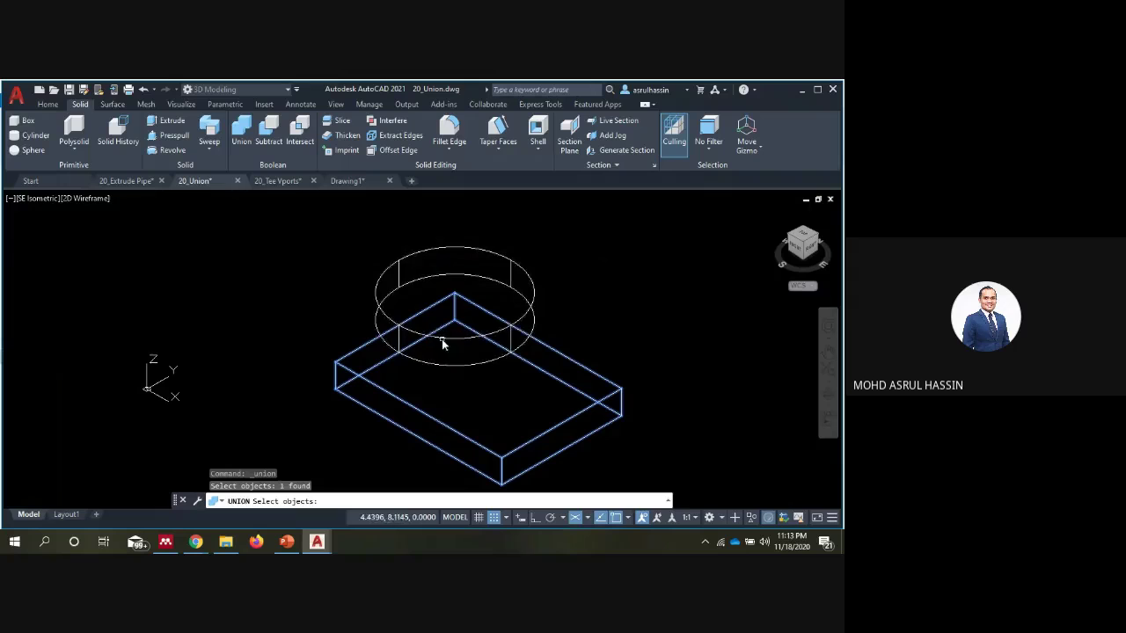
left_click(443, 344)
key("Return")
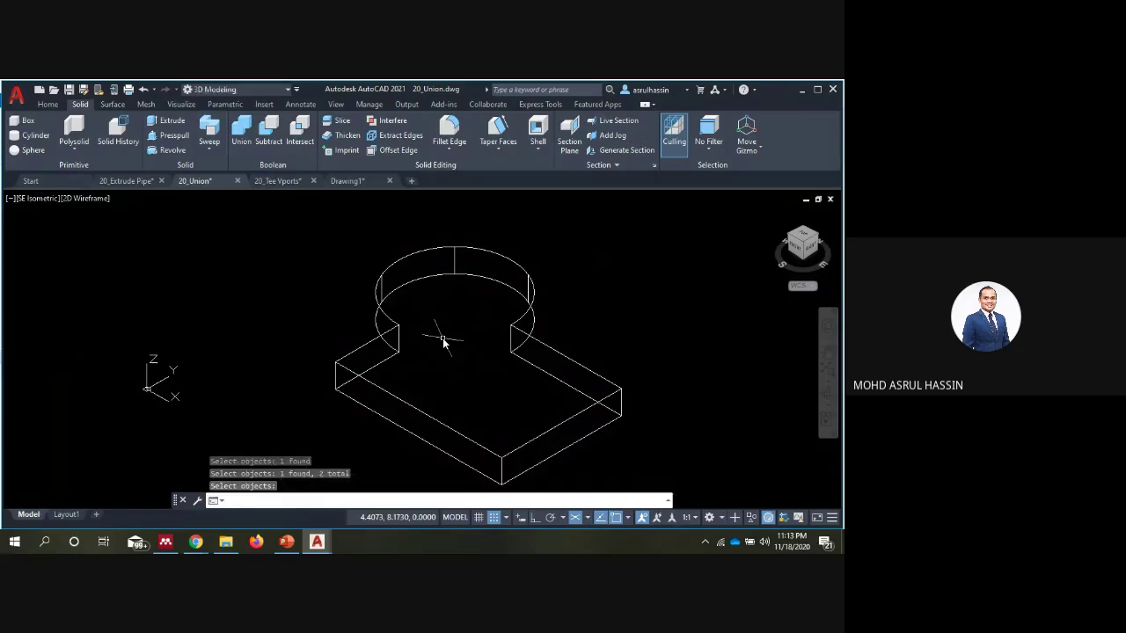
scroll(505, 339, "down", 3)
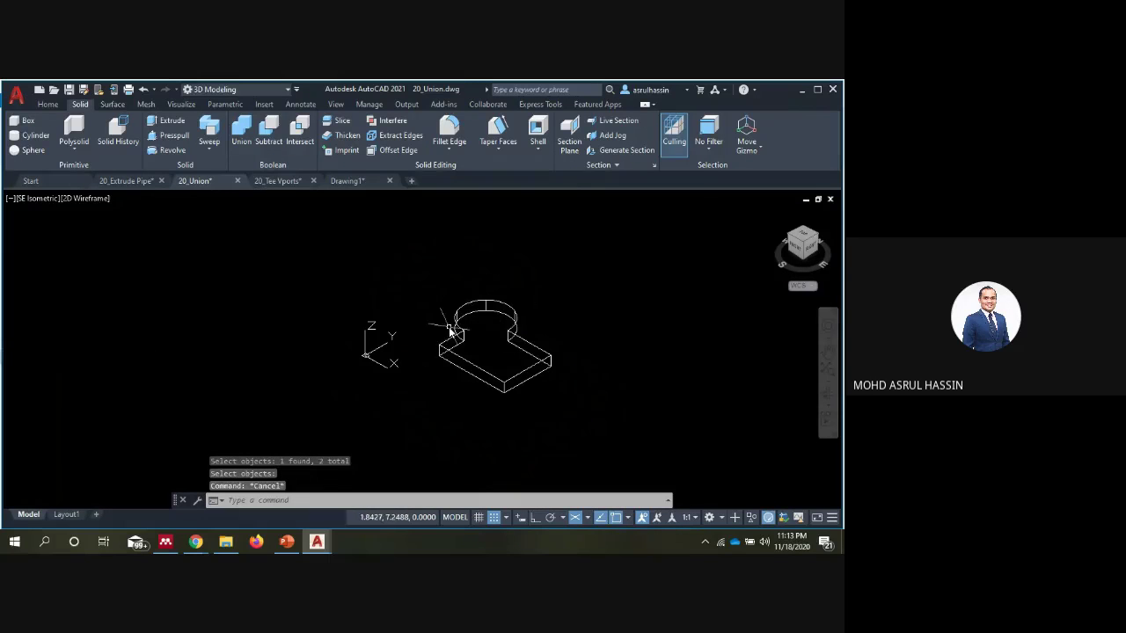
key("Escape")
left_click(223, 542)
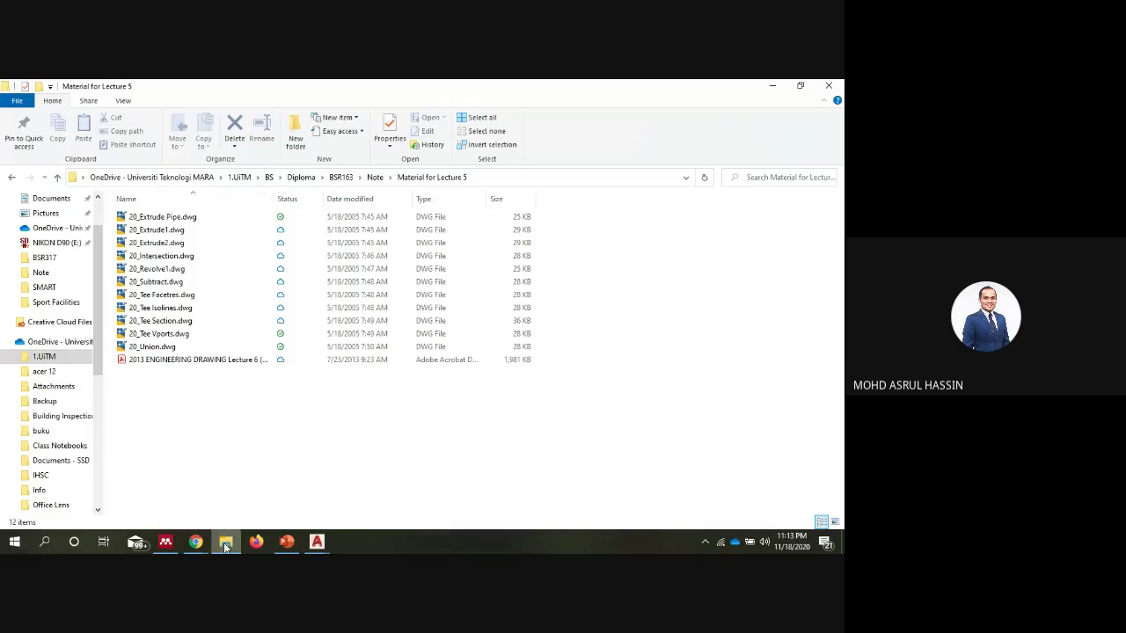
Open 20_Subtract.dwg and adjust the zoom on its box and cylinder.
double_click(175, 282)
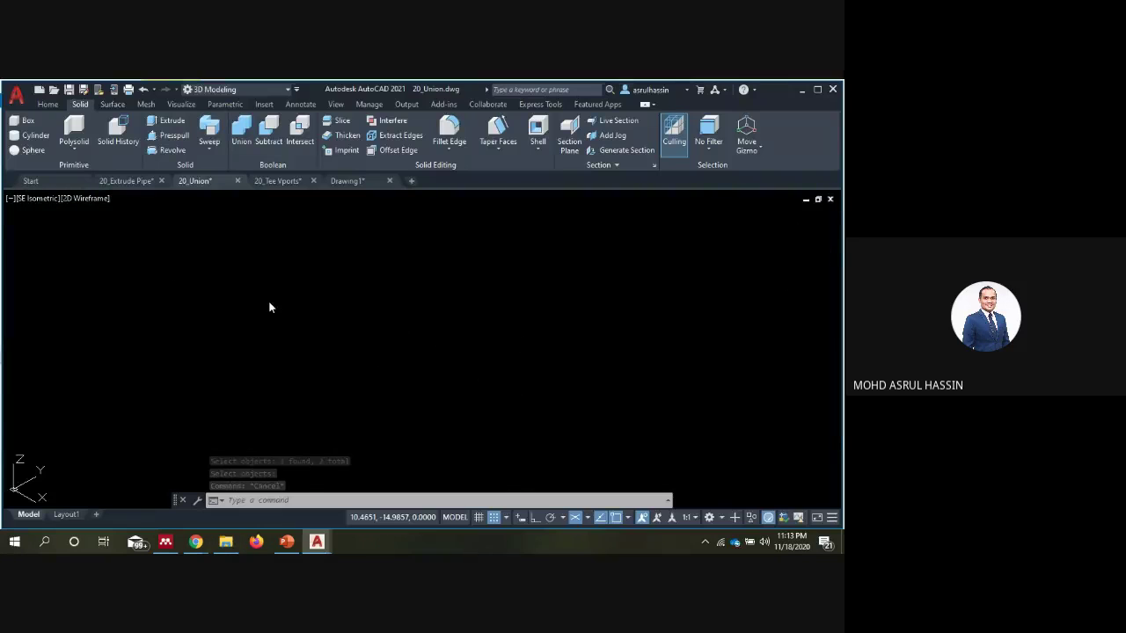
scroll(291, 309, "down", 2)
scroll(258, 324, "down", 3)
scroll(339, 320, "up", 2)
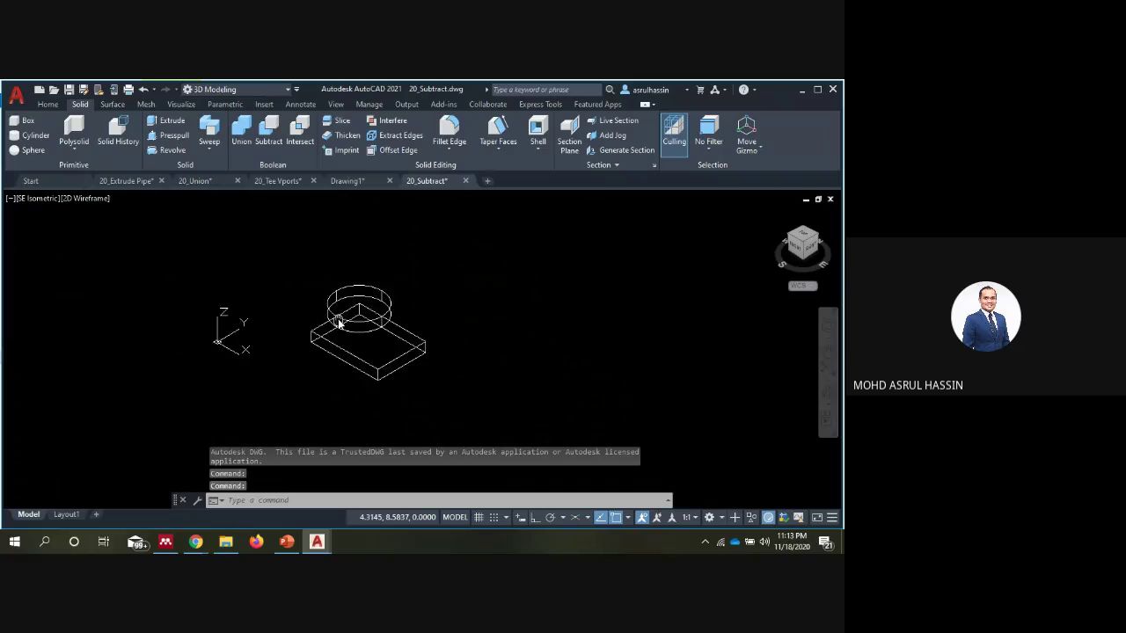
scroll(340, 319, "up", 2)
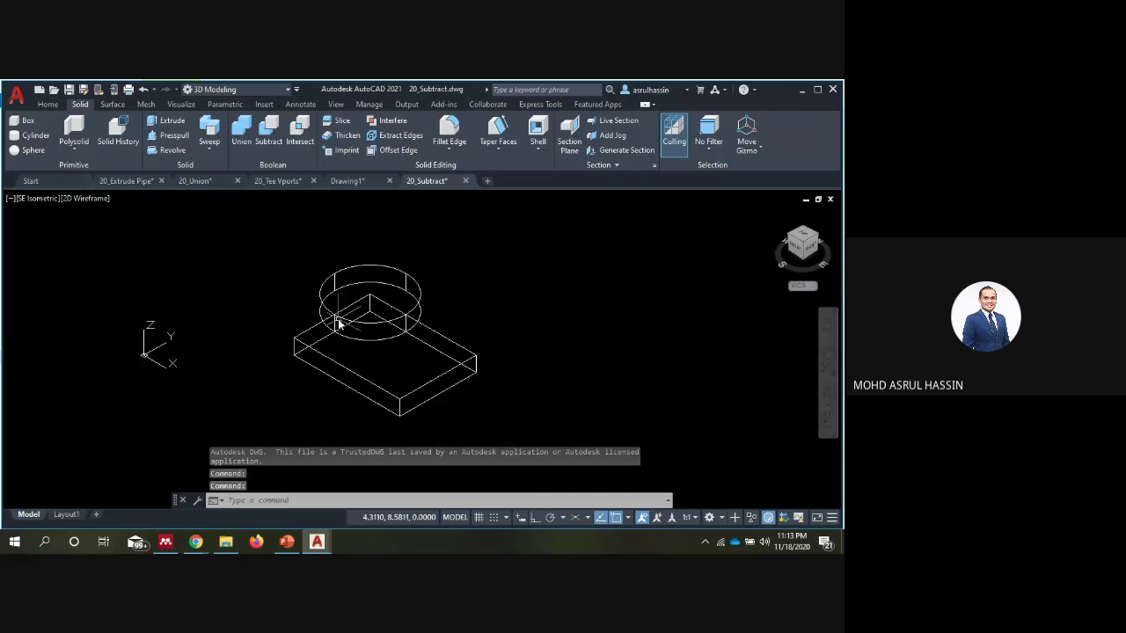
Start Subtract, select the box and cylinder together, then restart the command.
left_click(269, 130)
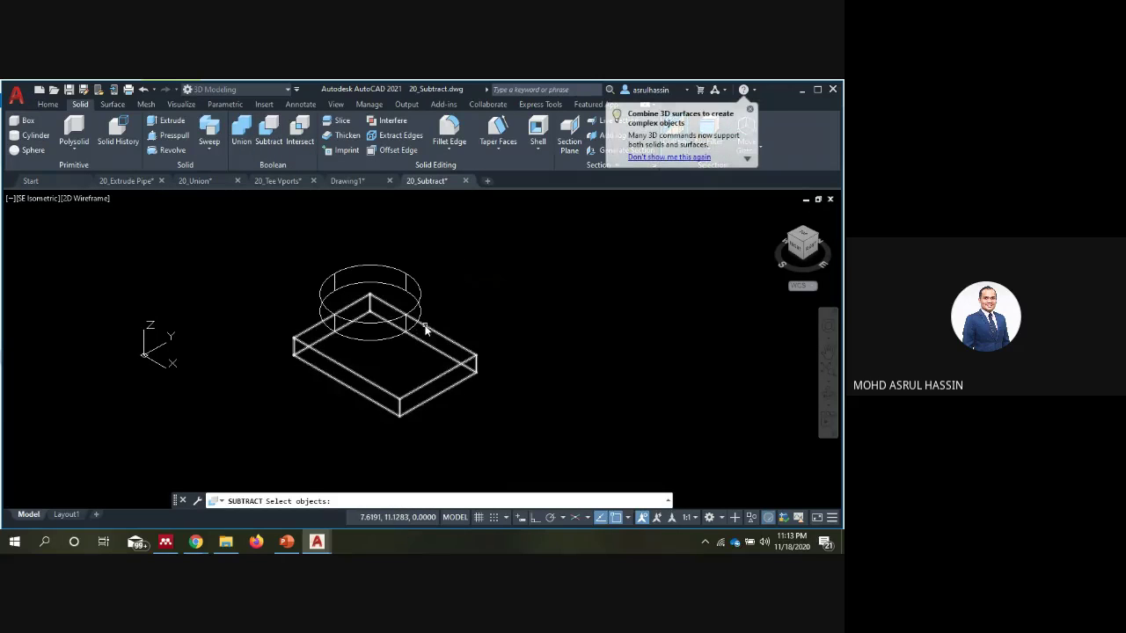
left_click(424, 328)
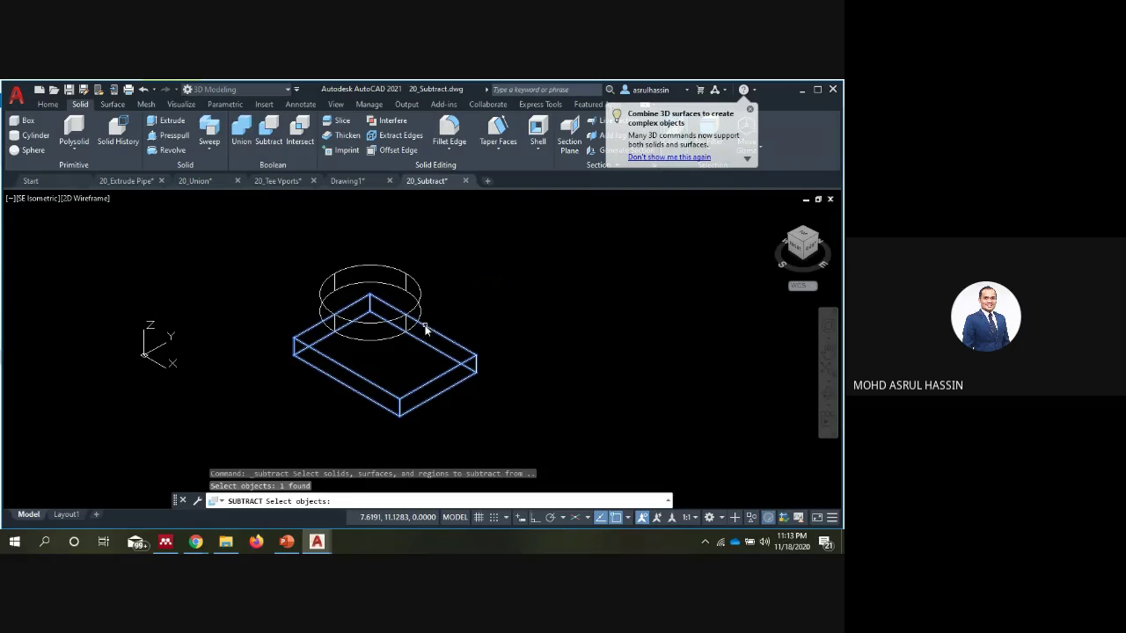
left_click(395, 275)
key("Return")
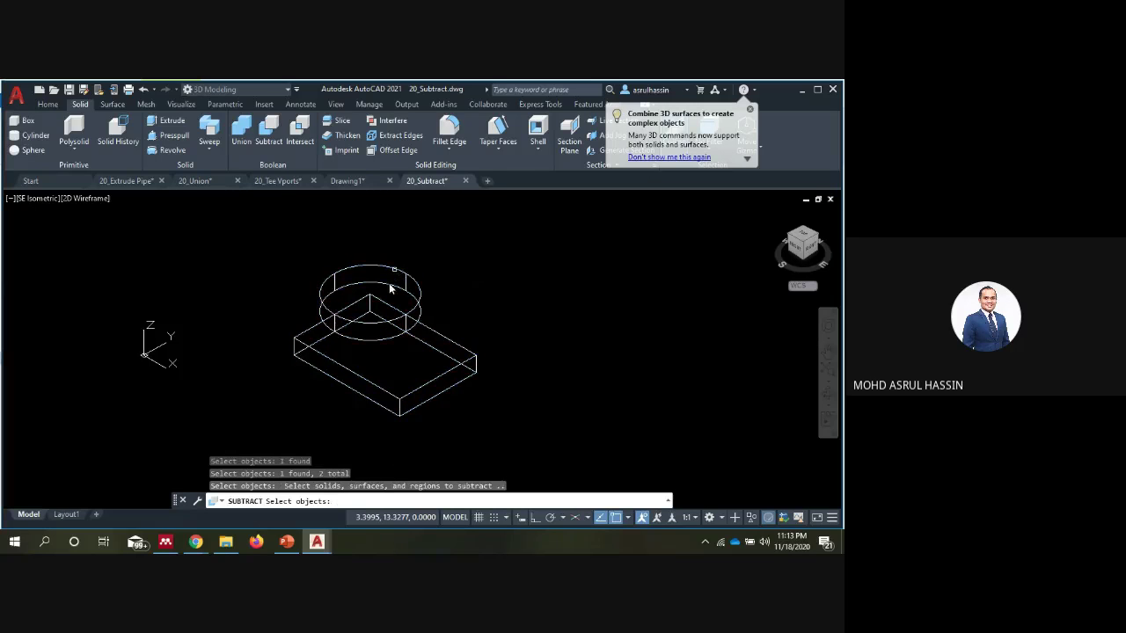
key("Return")
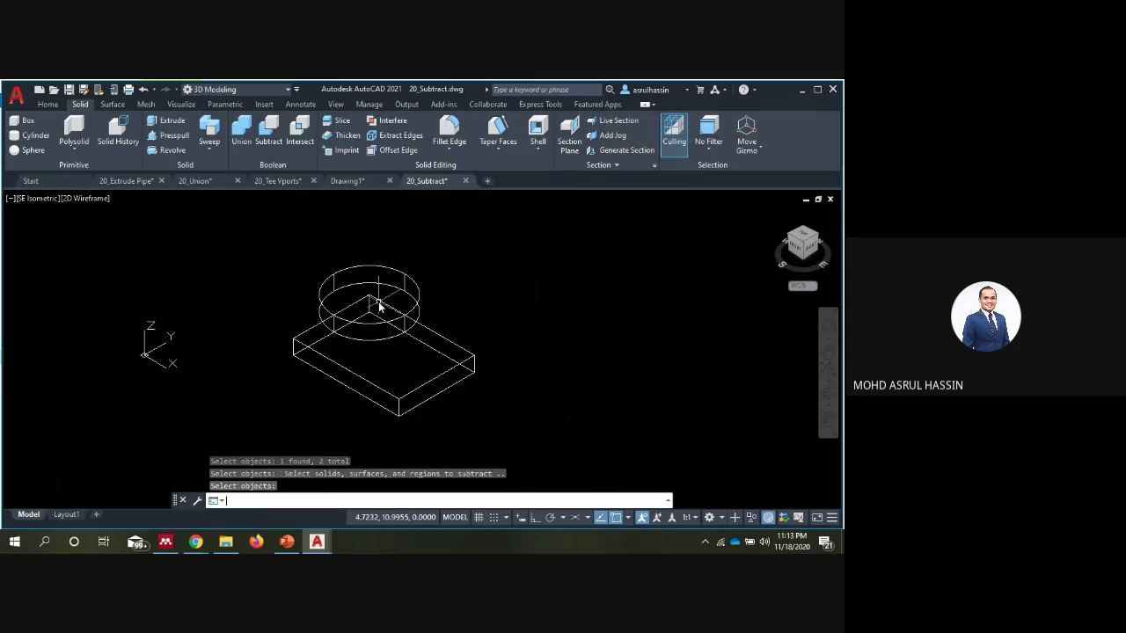
key("Return")
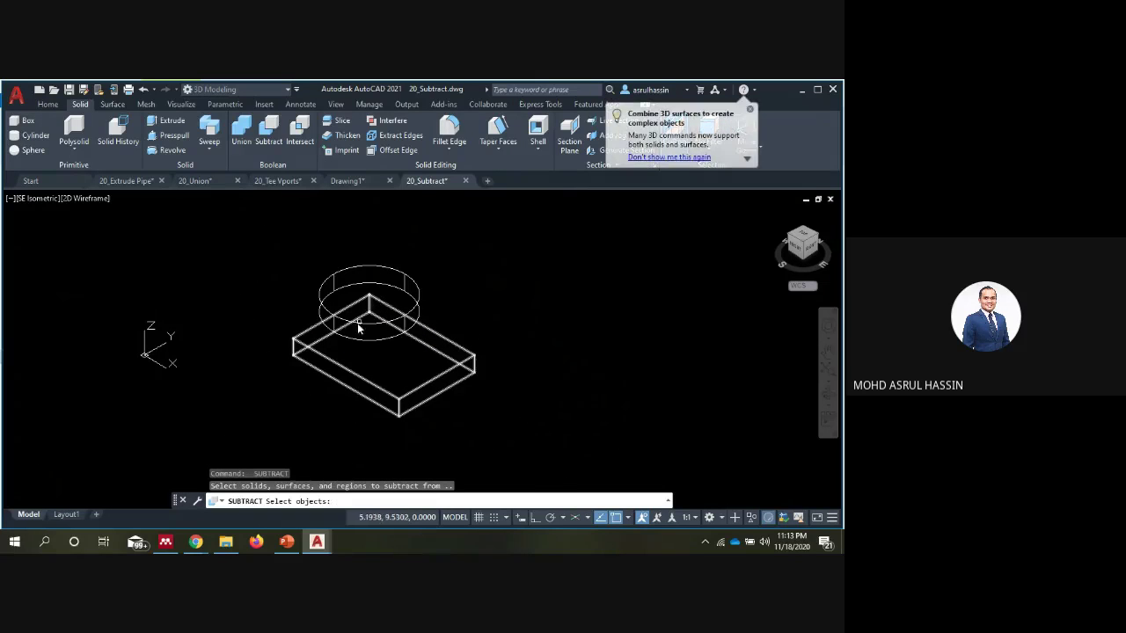
Retry the Subtract selection box-first, then cylinder-first, and return to the slide show.
left_click(368, 303)
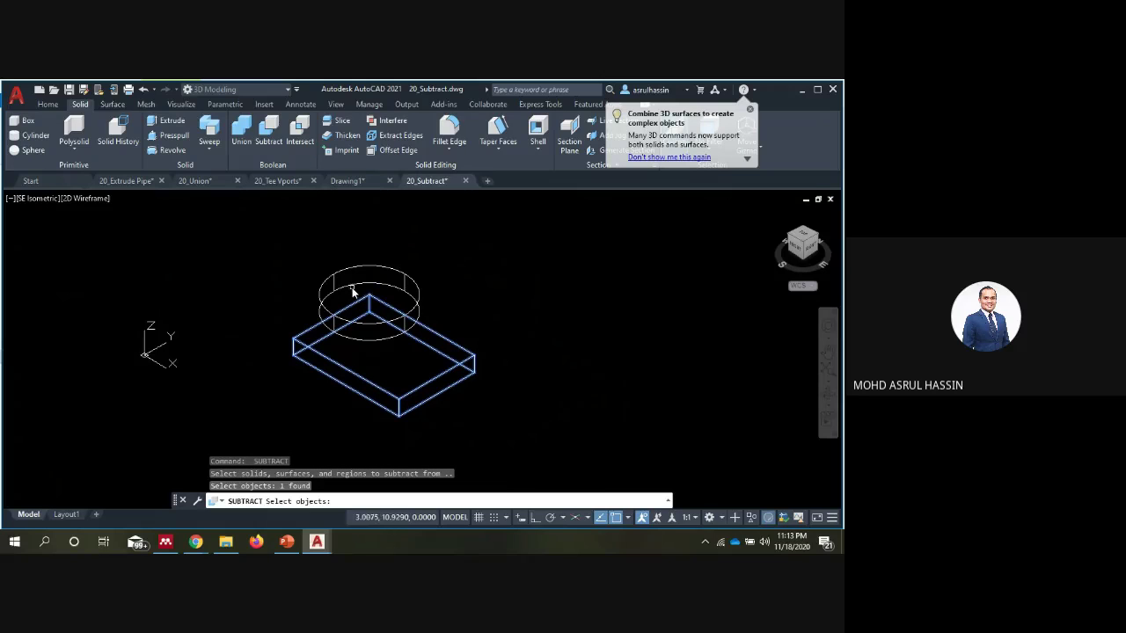
left_click(350, 290)
key("Return")
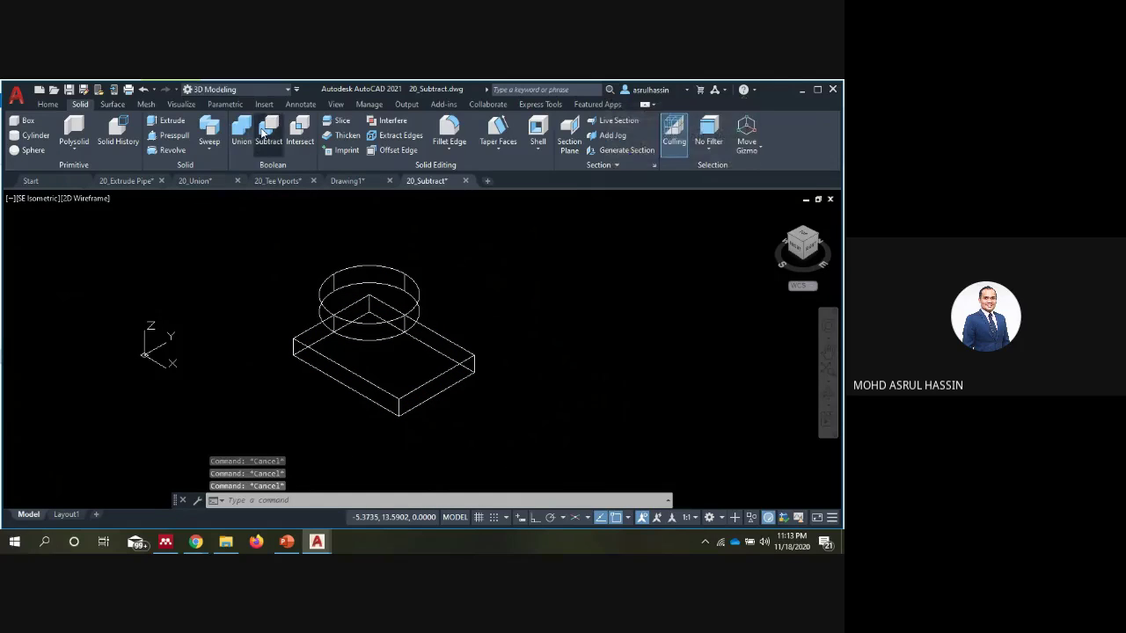
left_click(369, 327)
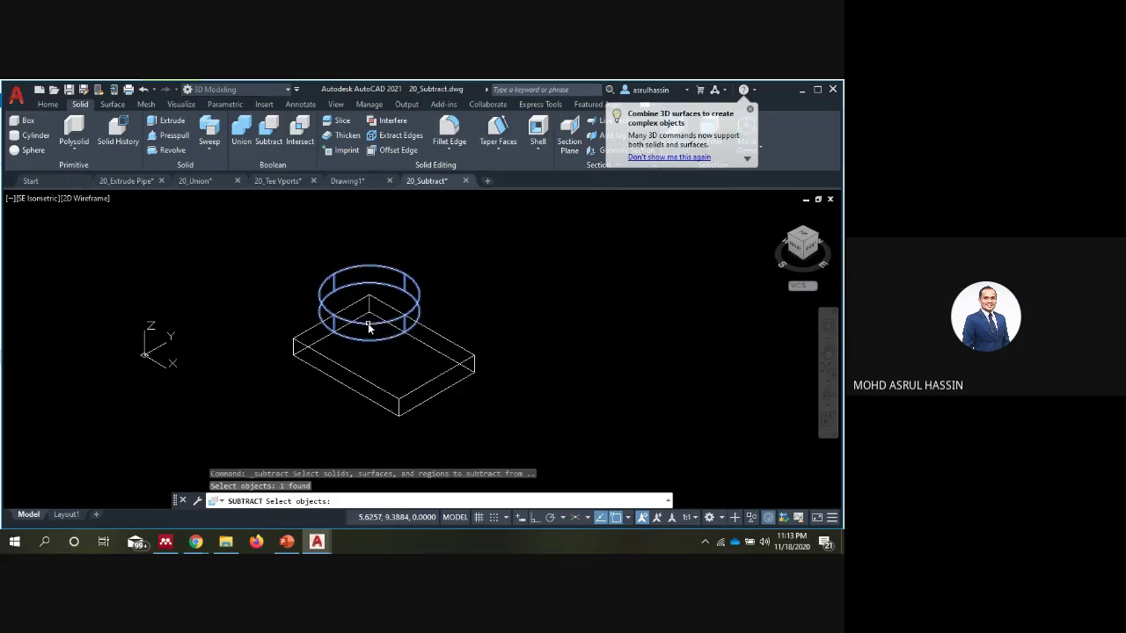
left_click(361, 302)
key("Return")
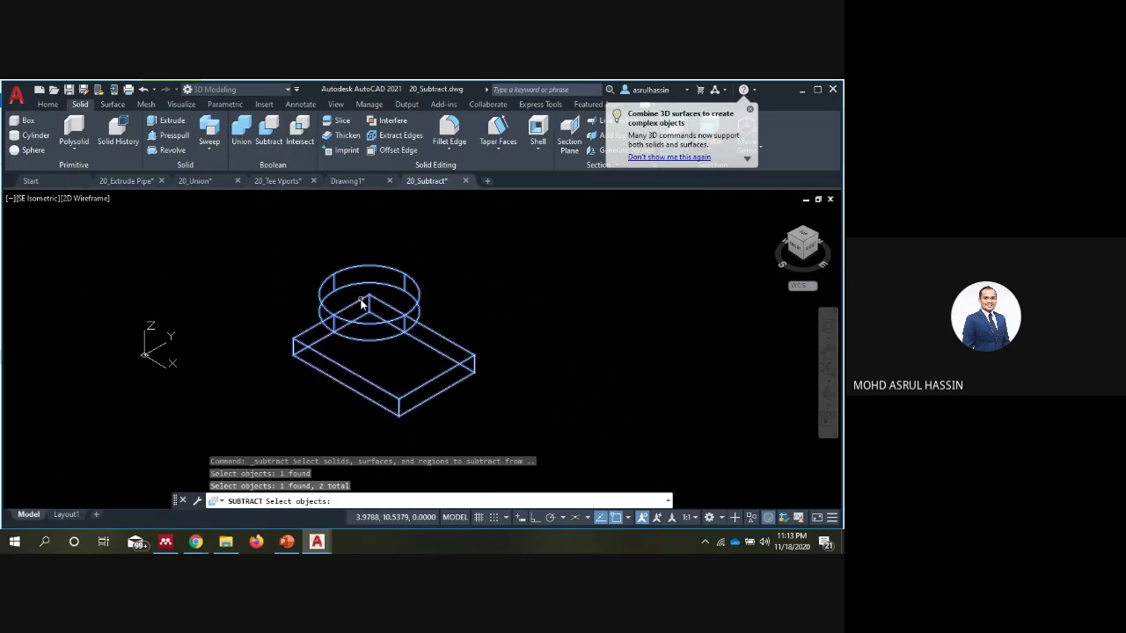
left_click(293, 541)
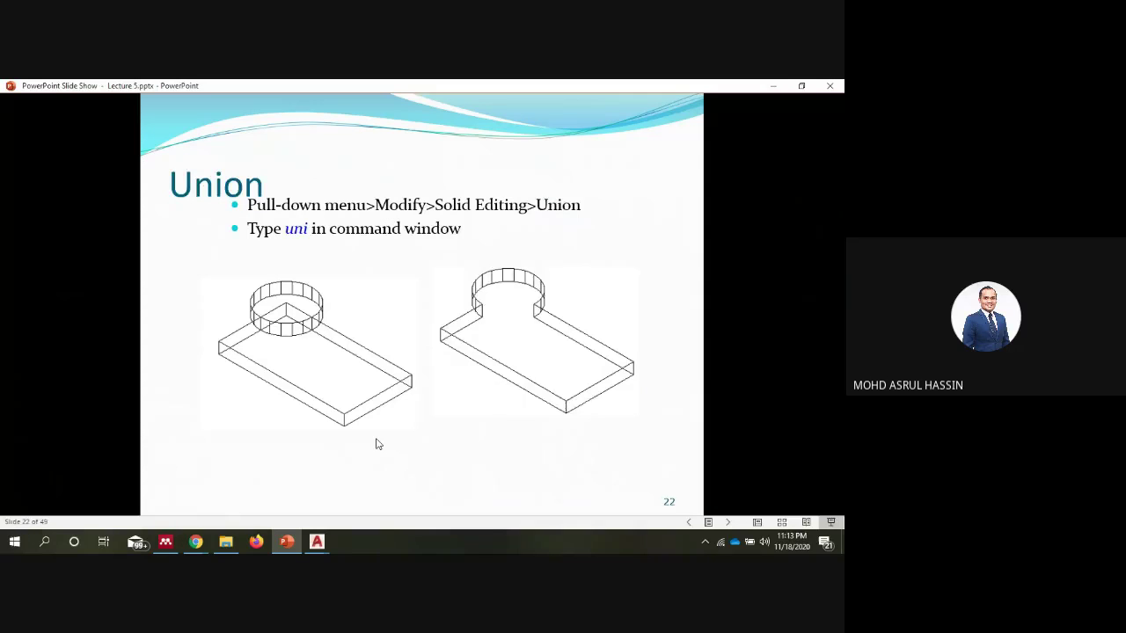
Advance to slide 23, Subtract, and return to the 20_Subtract drawing in AutoCAD.
left_click(376, 444)
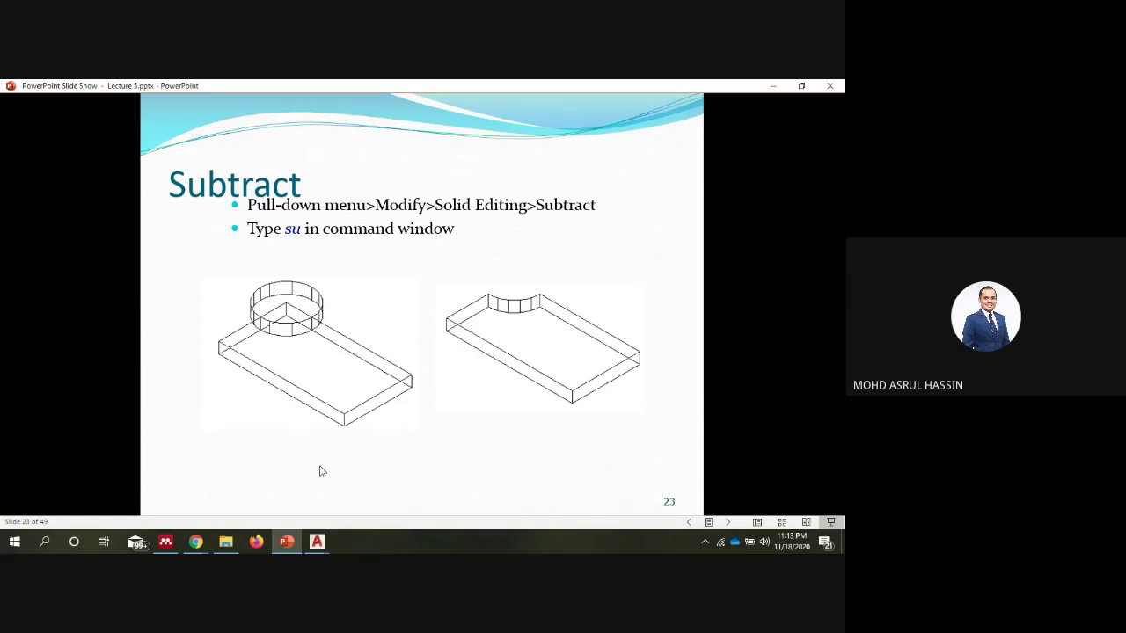
left_click(287, 545)
scroll(372, 326, "up", 5)
scroll(372, 326, "down", 3)
scroll(373, 327, "up", 1)
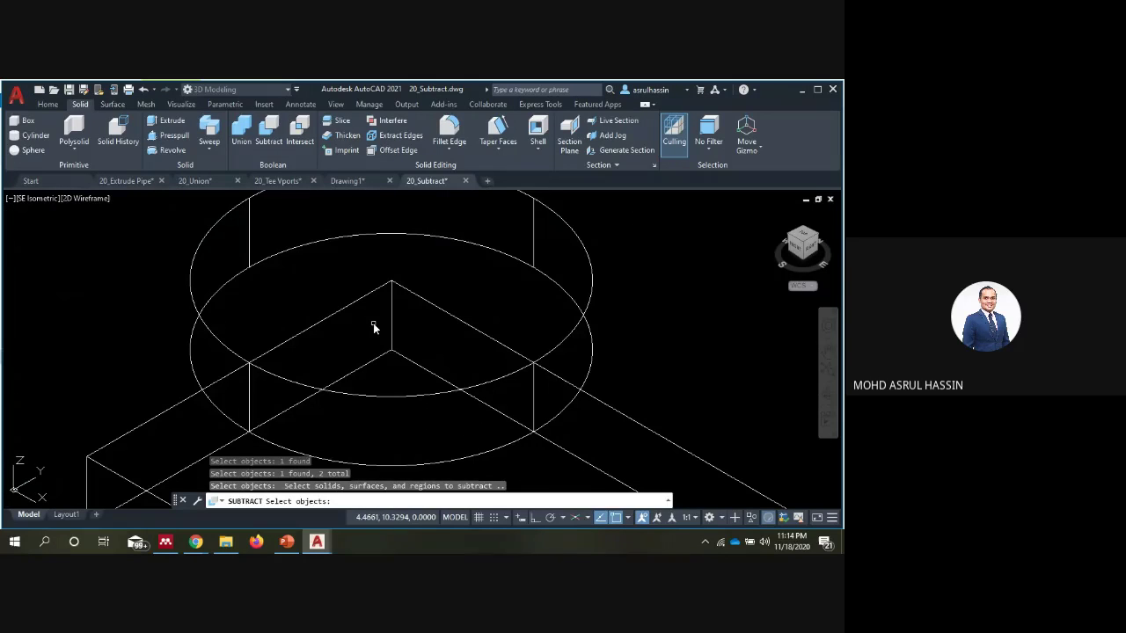
left_click(269, 132)
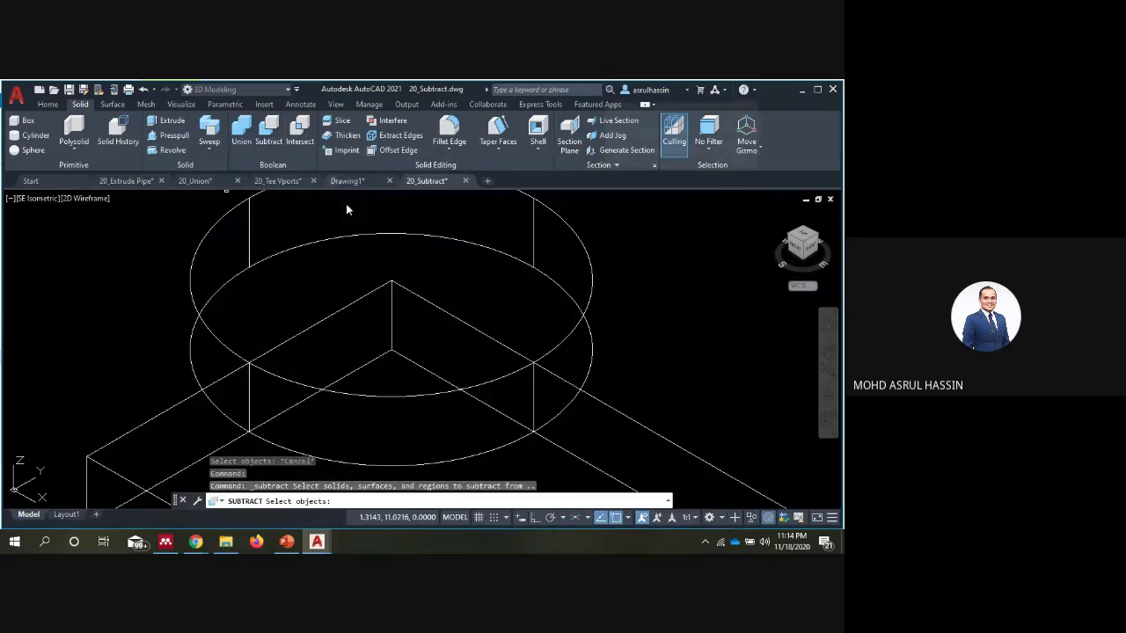
left_click(508, 376)
left_click(508, 349)
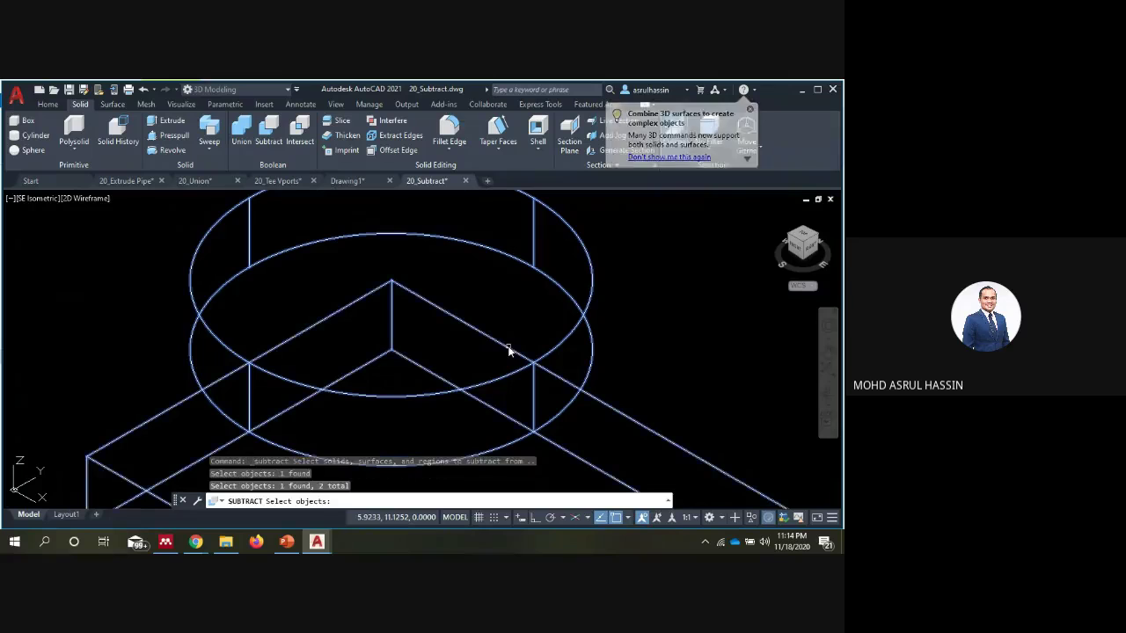
key("Return")
key("Escape")
key("Return")
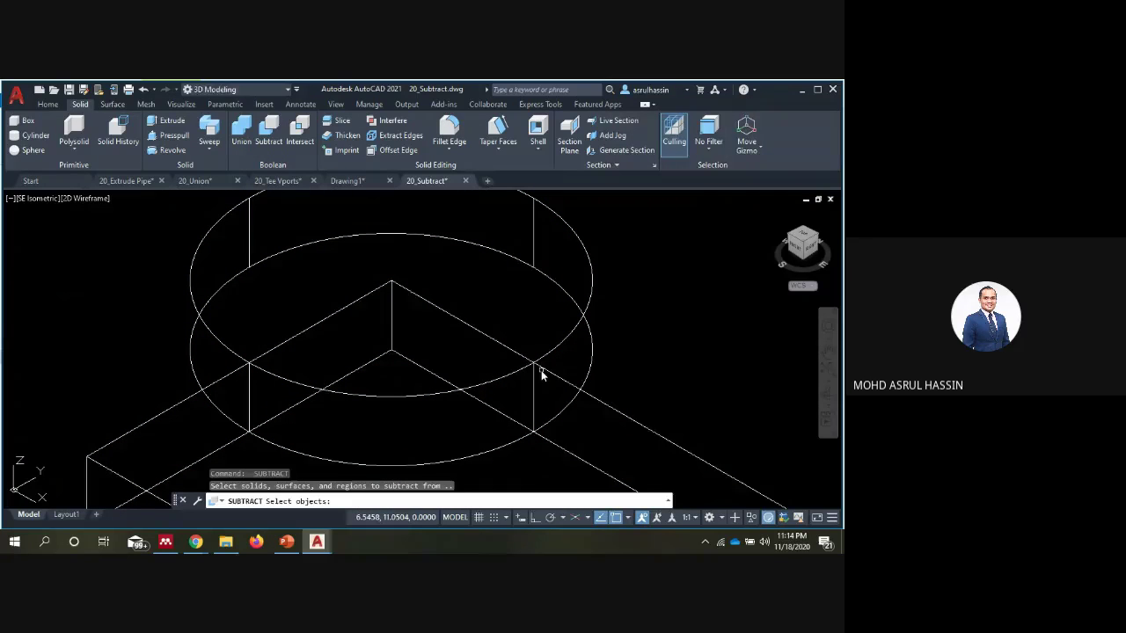
left_click(544, 369)
key("Return")
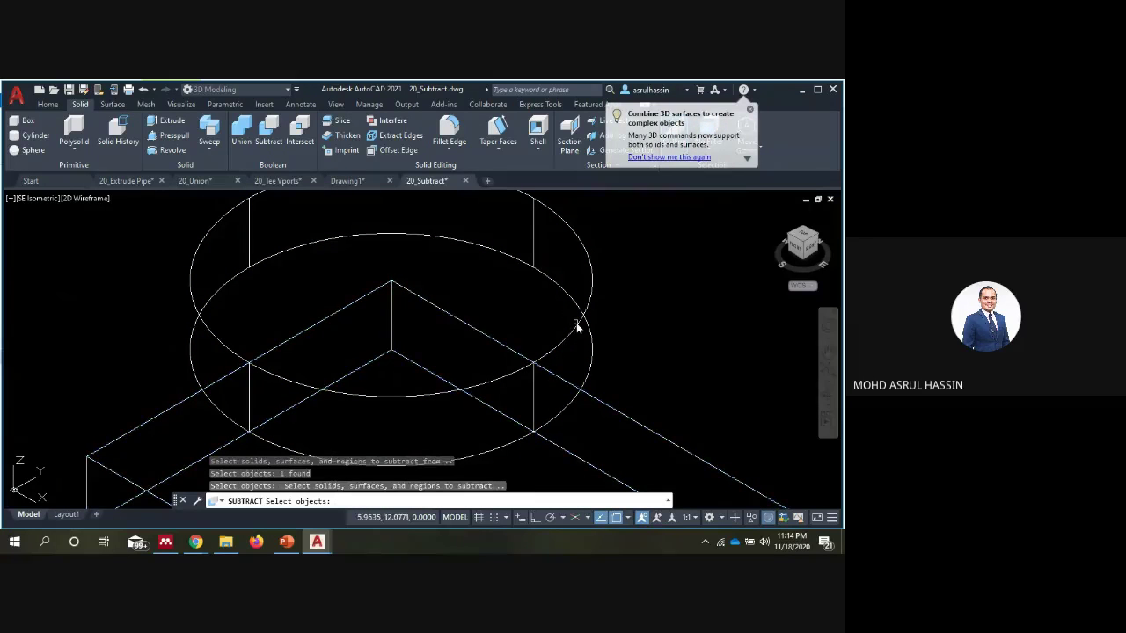
left_click(573, 325)
key("Return")
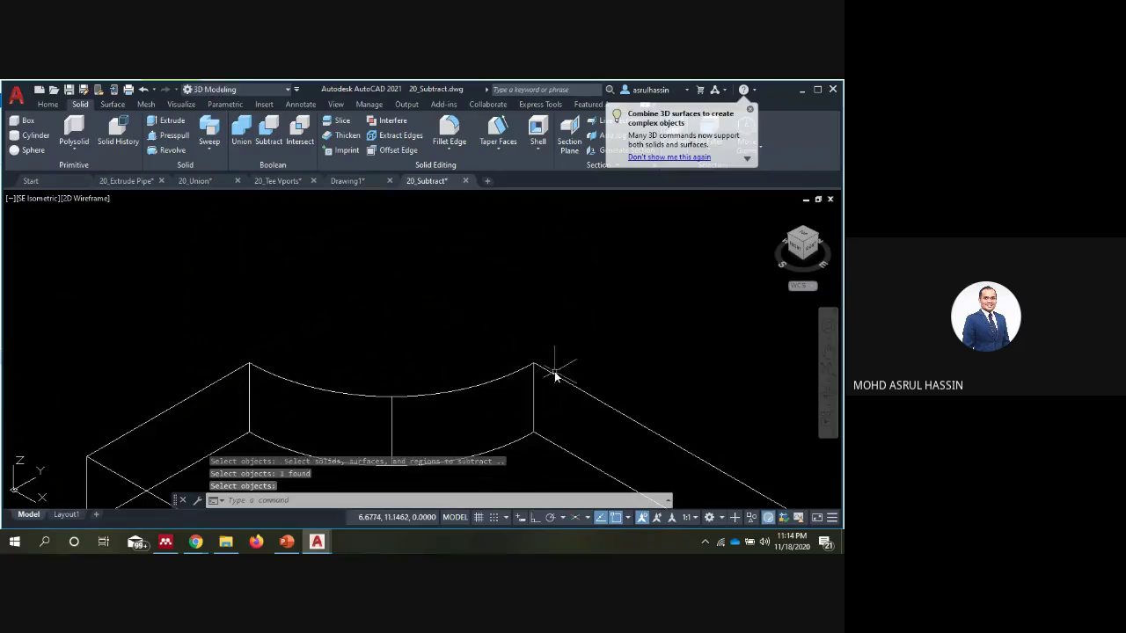
scroll(519, 282, "down", 5)
scroll(494, 325, "up", 2)
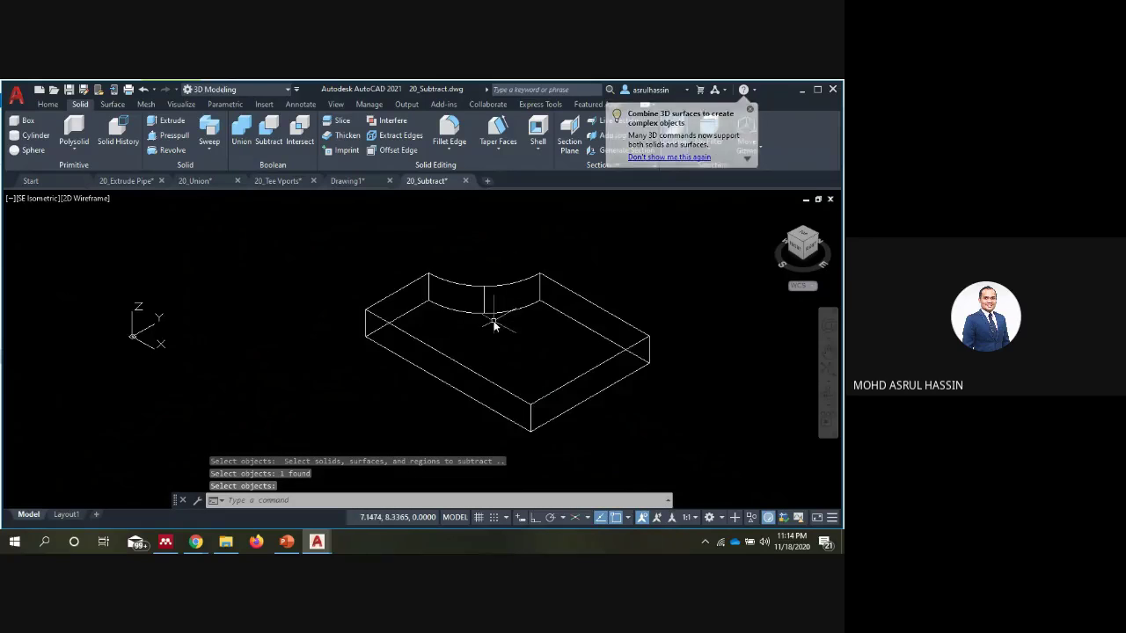
key("Escape")
key("Escape")
key("Escape")
scroll(494, 325, "down", 2)
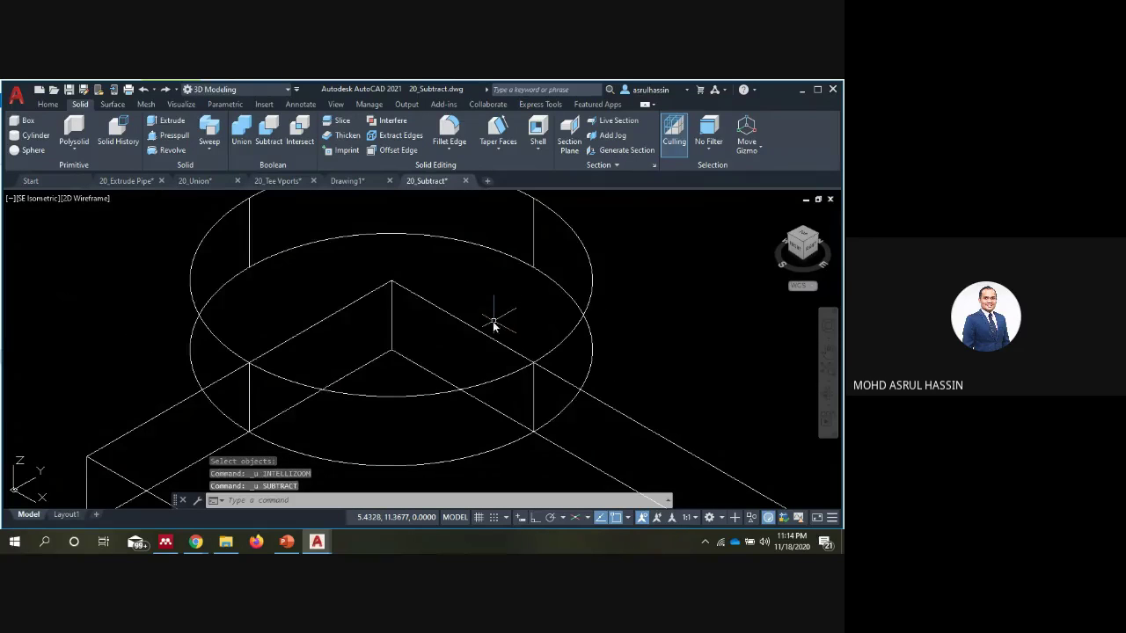
scroll(495, 330, "down", 2)
scroll(496, 334, "down", 2)
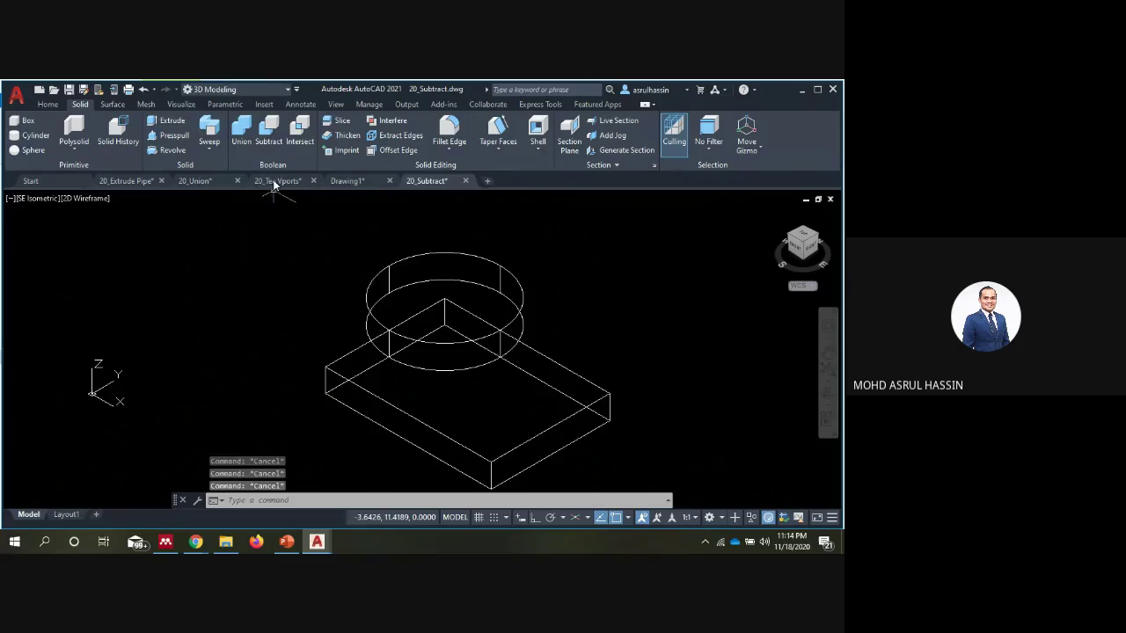
Start Subtract with both box and cylinder selected, then cancel and restart it.
left_click(269, 132)
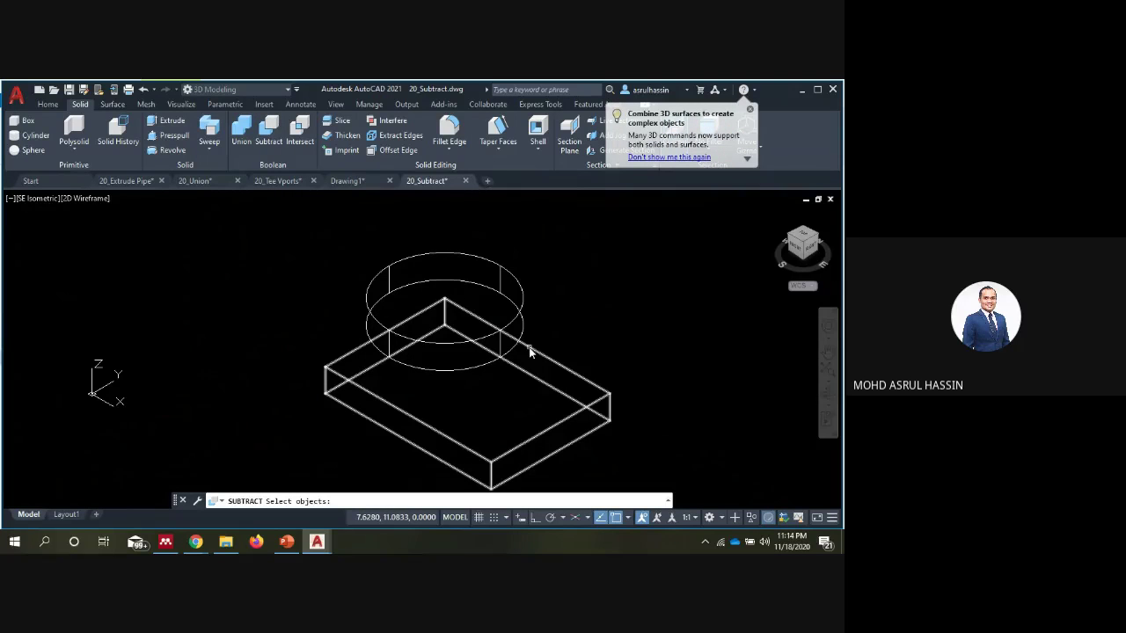
left_click(524, 347)
scroll(530, 346, "up", 2)
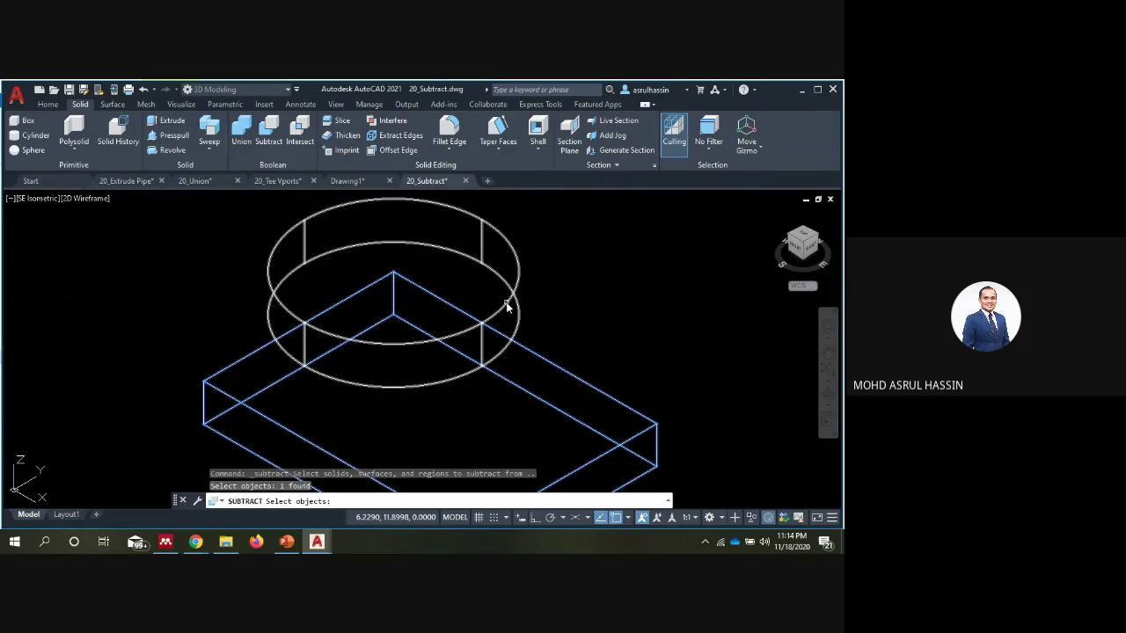
left_click(506, 305)
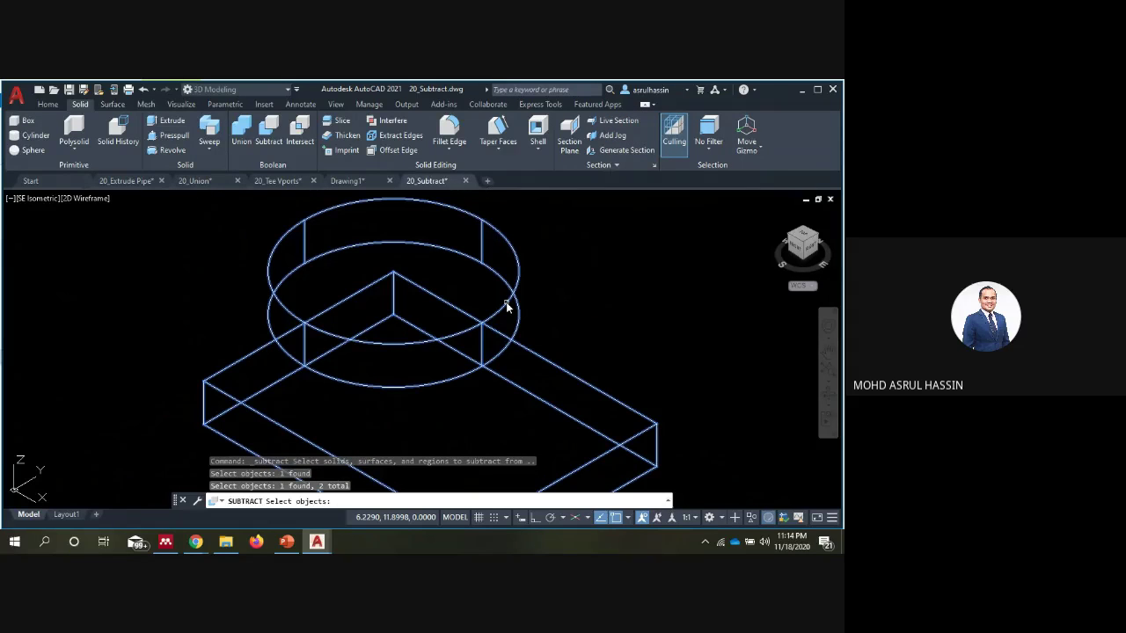
key("Return")
key("Escape")
key("Return")
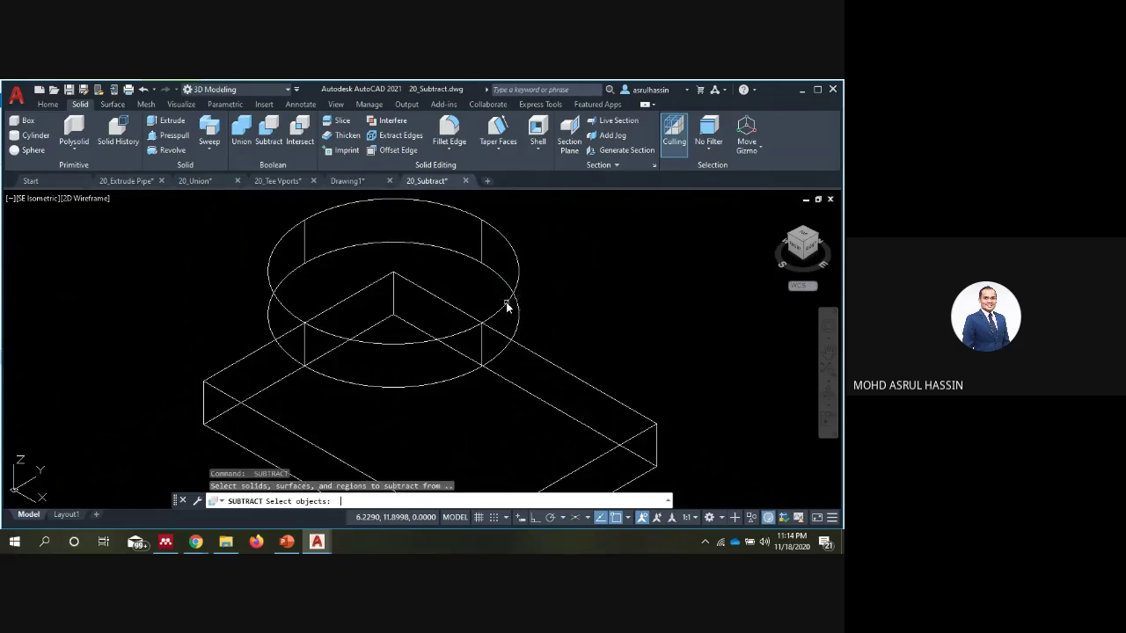
Subtract the cylinder from the box, then undo that result with Ctrl+Z.
left_click(514, 345)
key("Return")
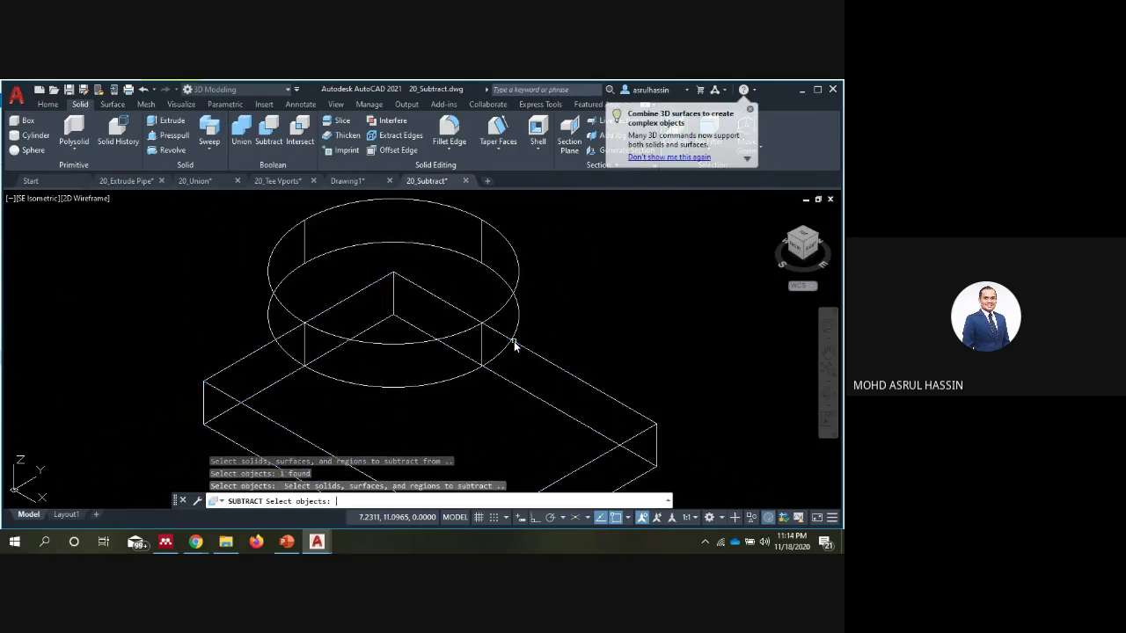
left_click(499, 310)
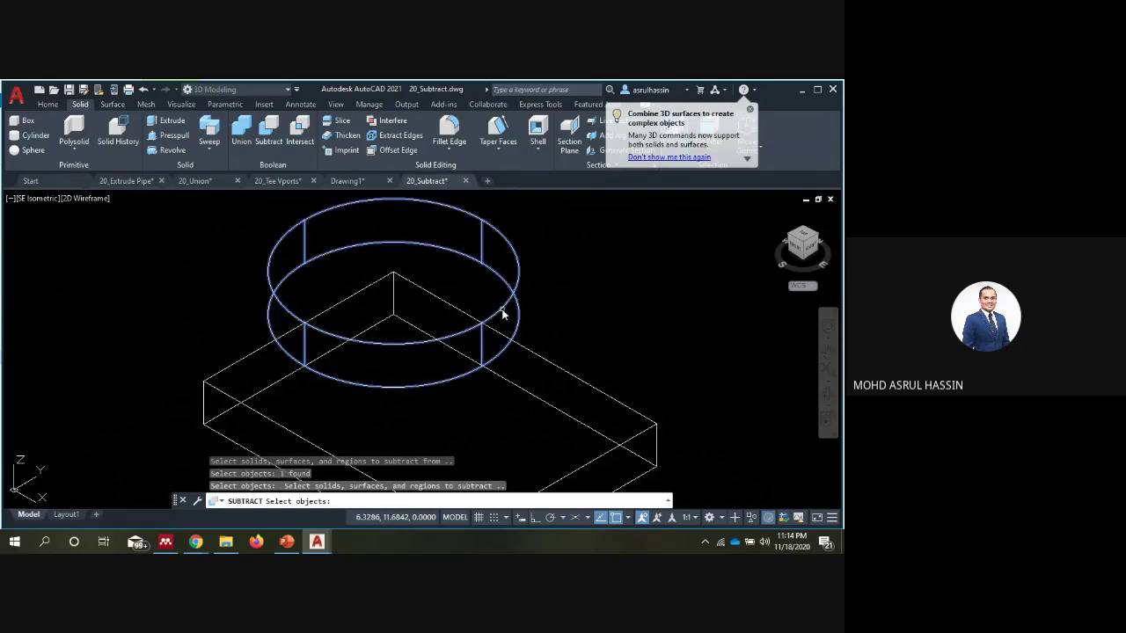
key("Return")
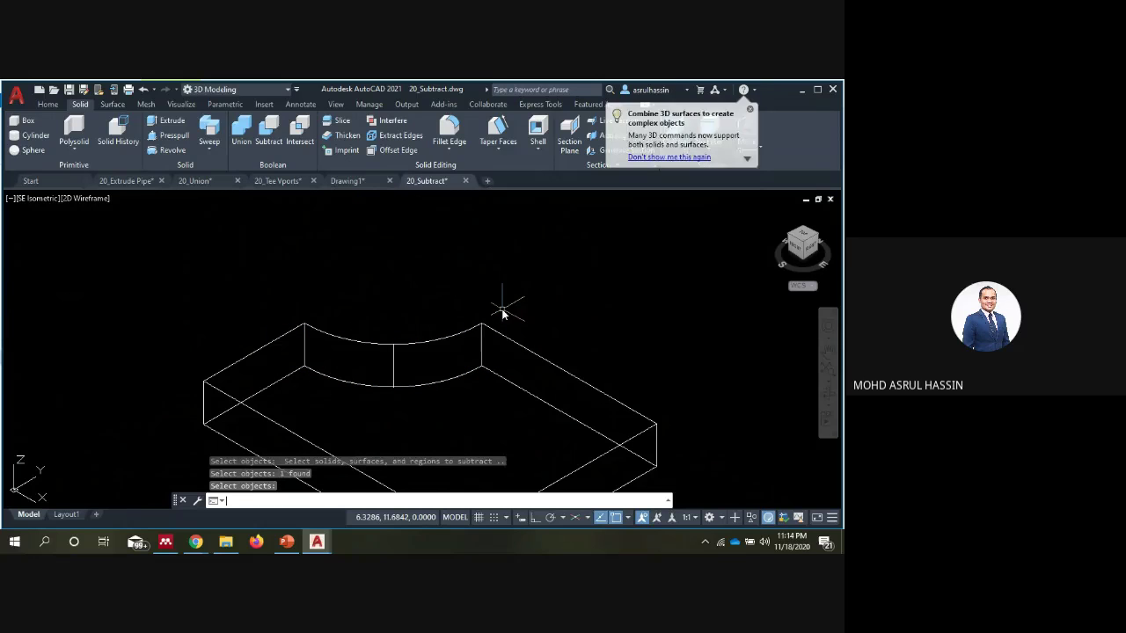
key("Escape")
key("Escape")
key("ctrl+z")
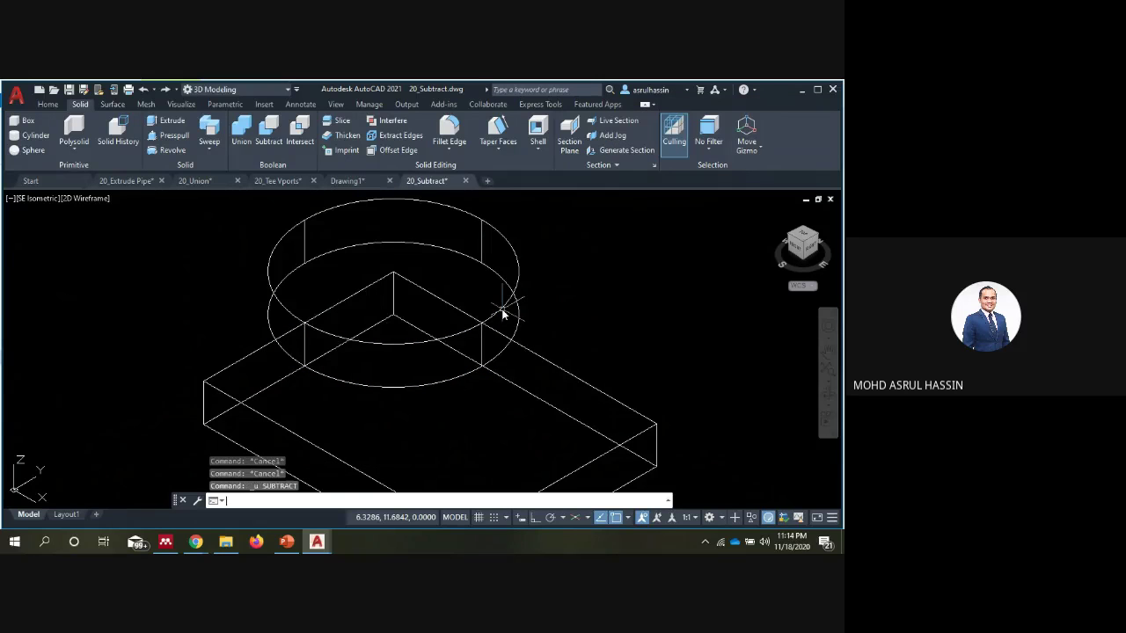
Subtract the box from the cylinder, leaving a cylinder with a notch.
left_click(276, 139)
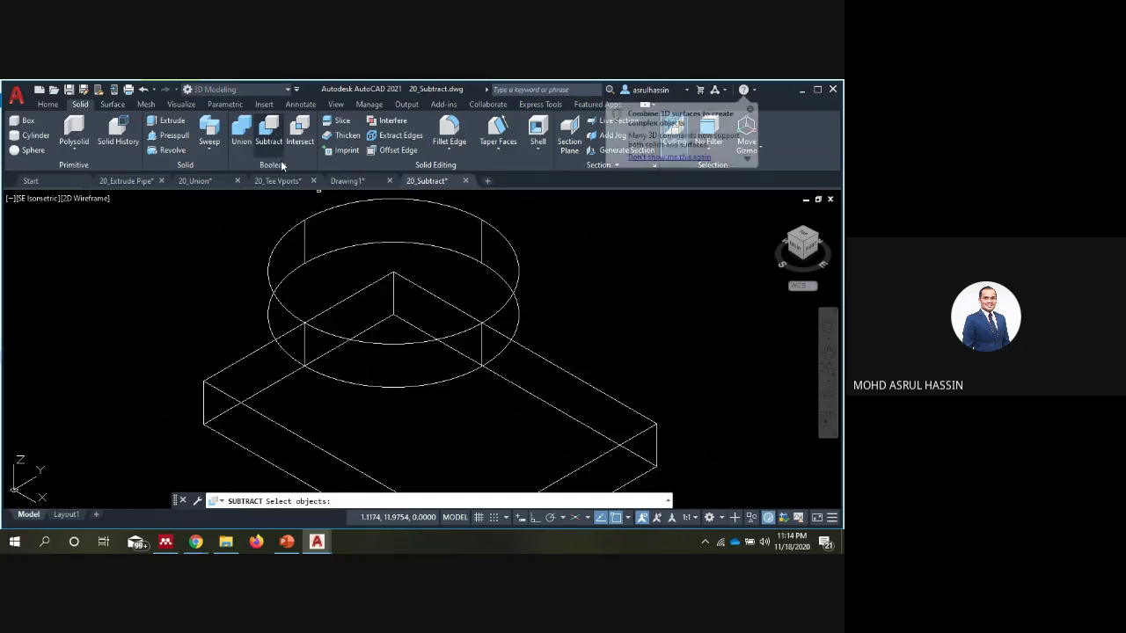
left_click(519, 283)
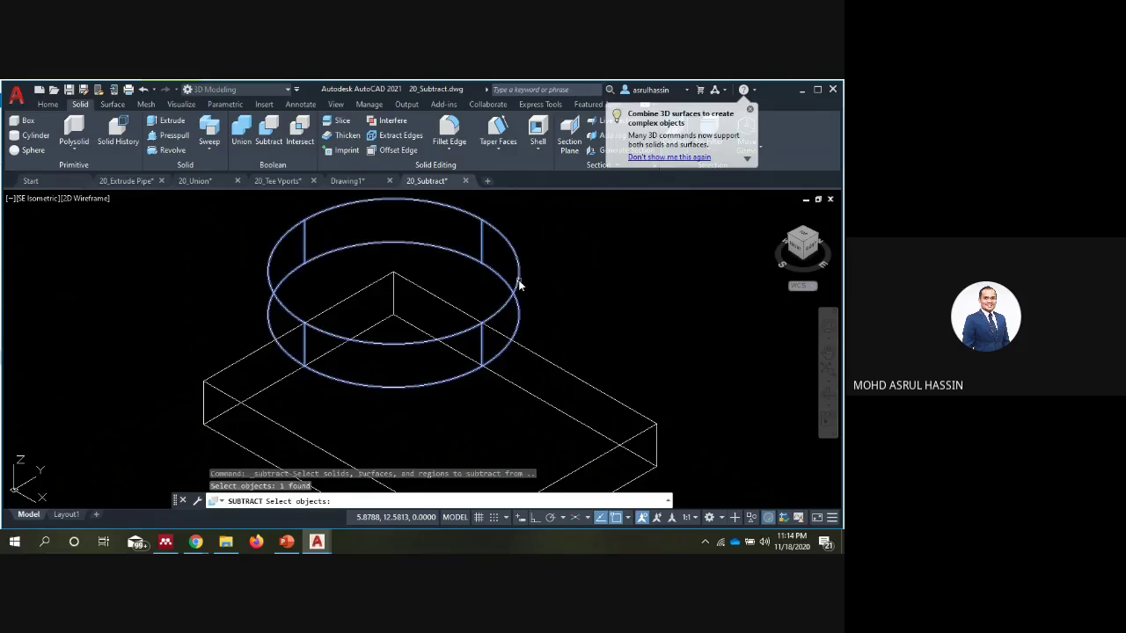
key("Return")
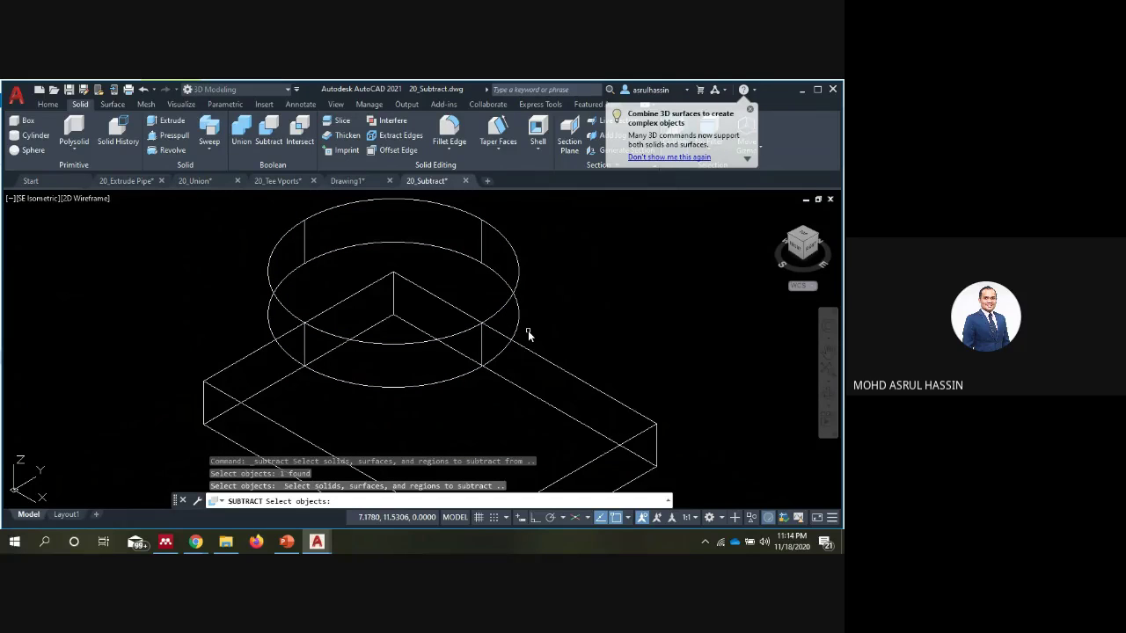
left_click(524, 347)
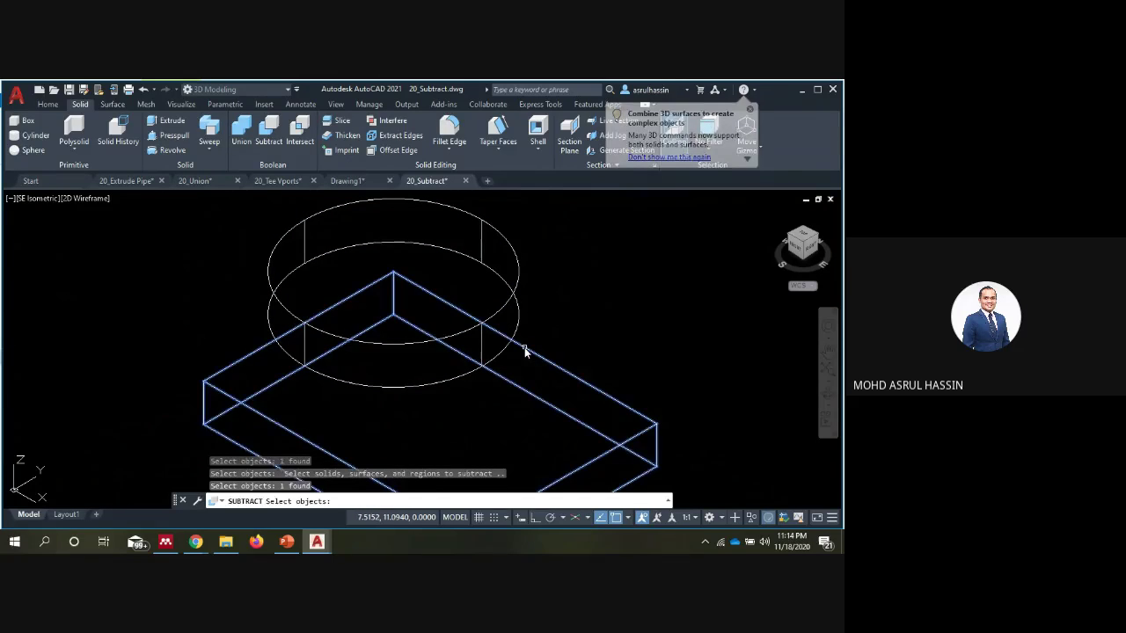
key("Return")
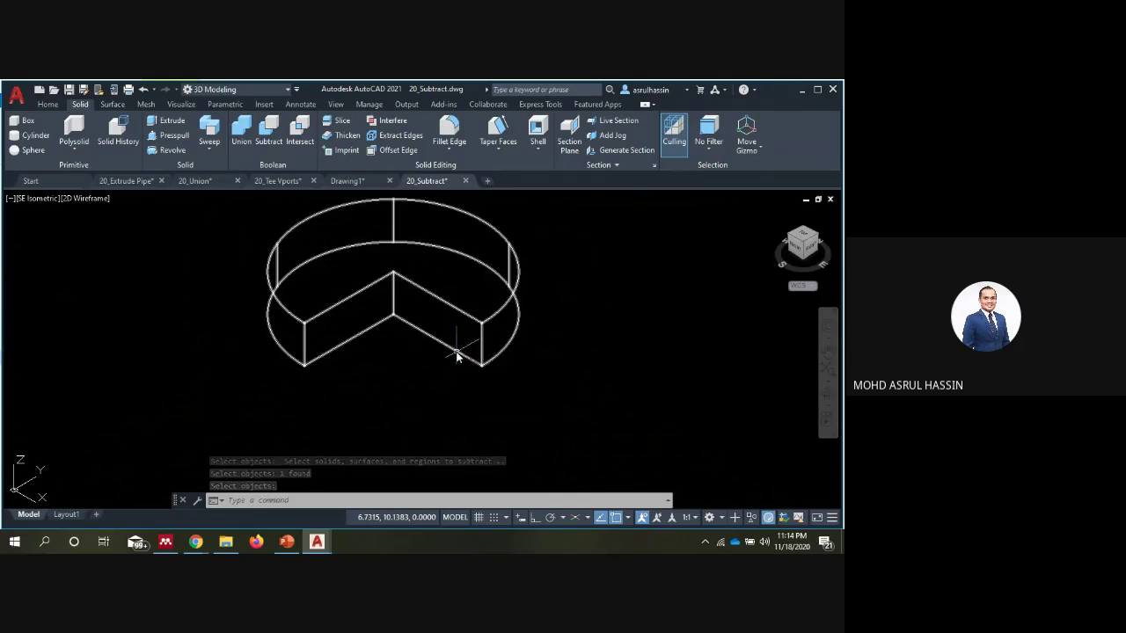
mouse_move(456, 354)
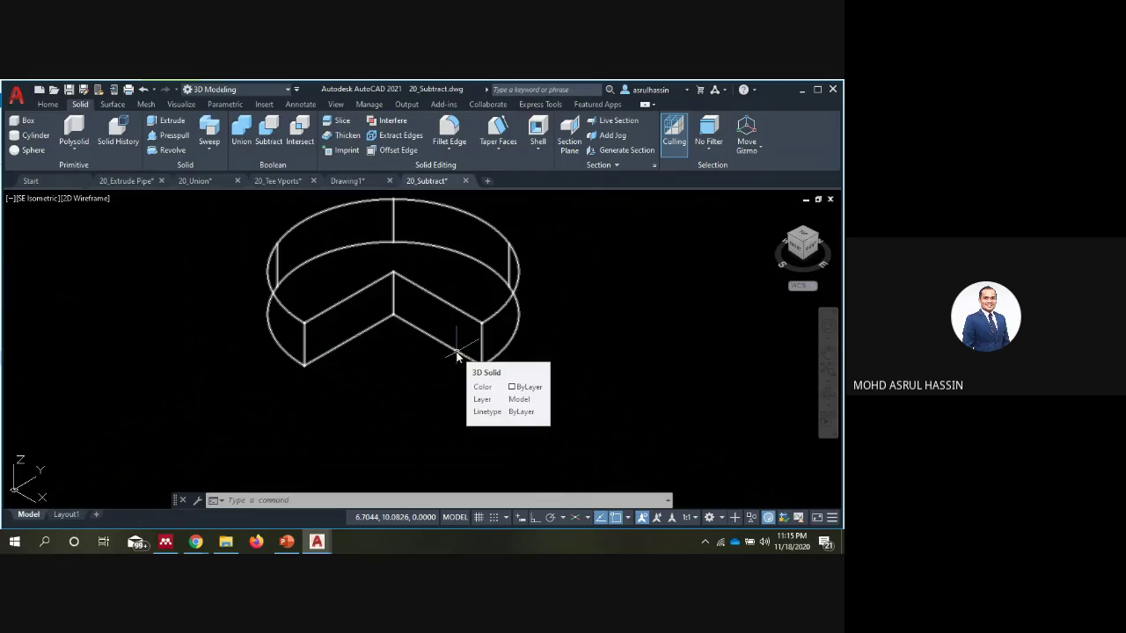
Cancel the prompt and undo the notch subtraction with Ctrl+Z, restoring the separate solids.
key("Escape")
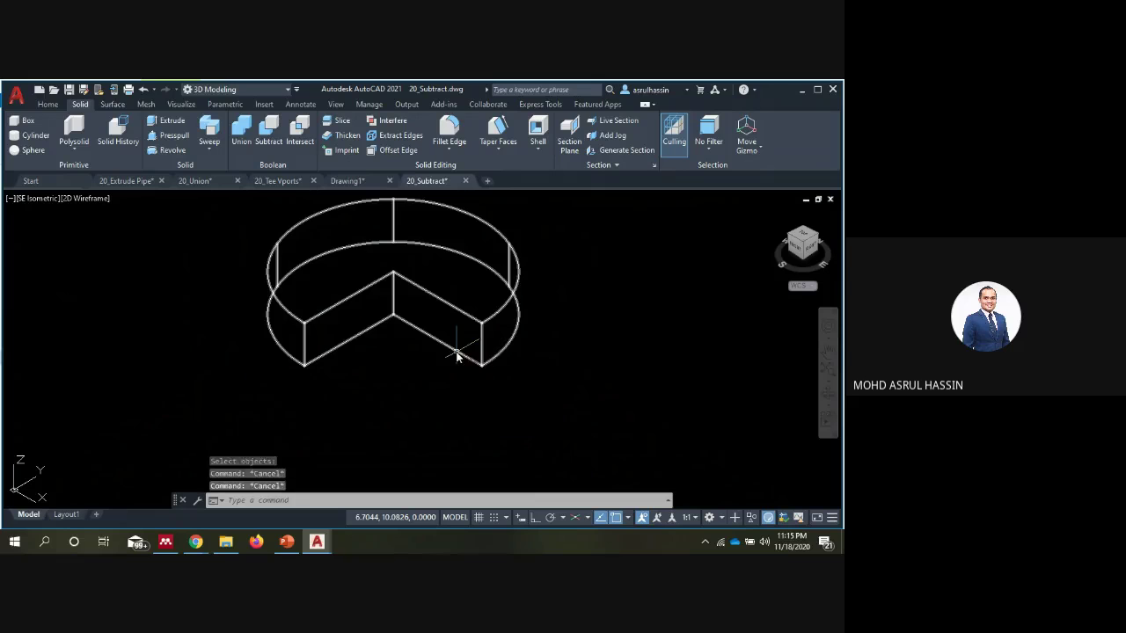
key("Escape")
key("ctrl+z")
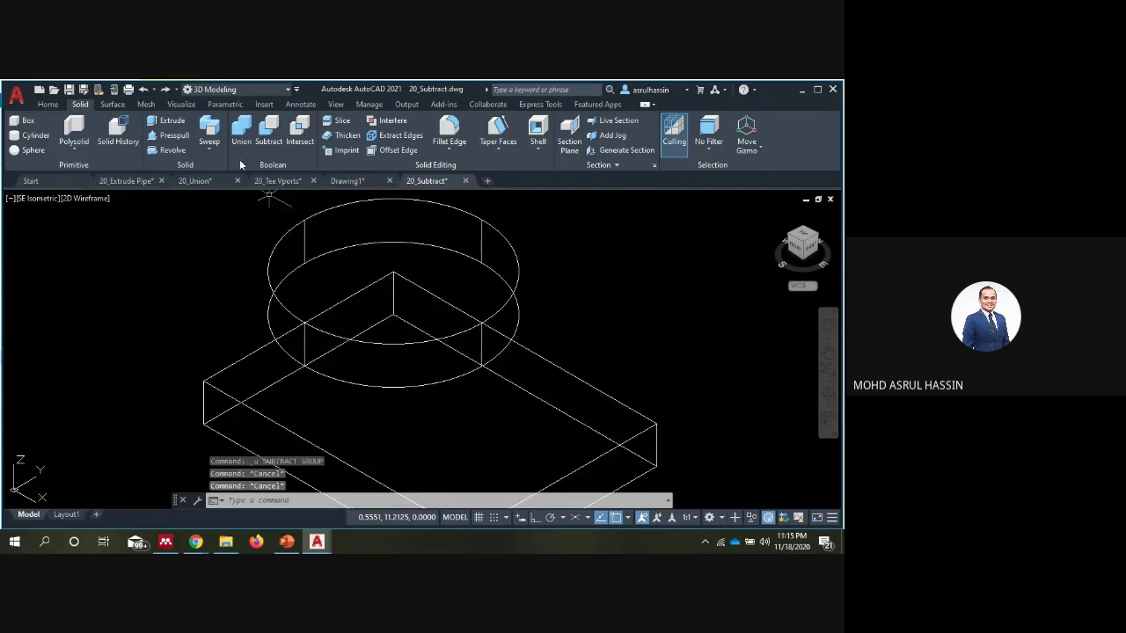
Subtract the cylinder from the box for a curved corner notch, then switch to the slide show.
left_click(268, 131)
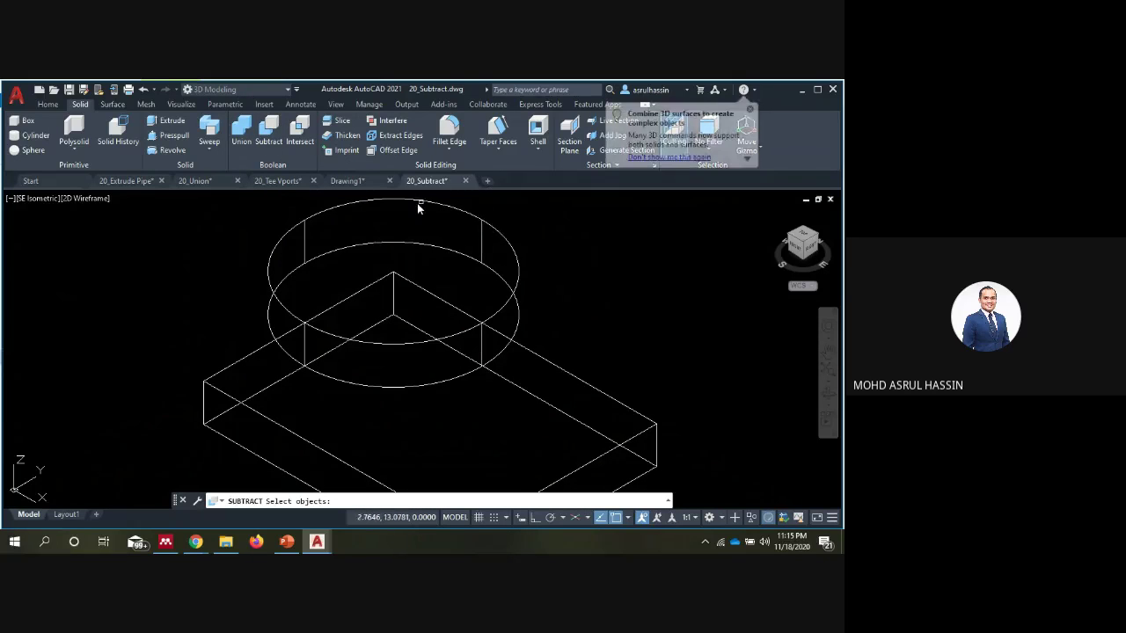
left_click(547, 360)
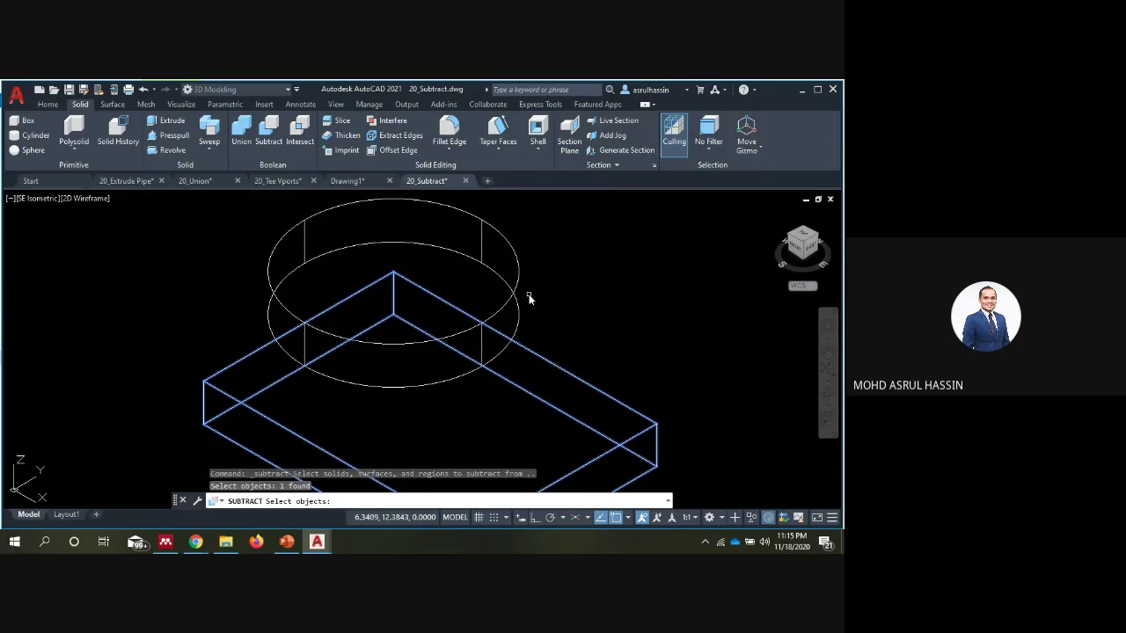
key("Return")
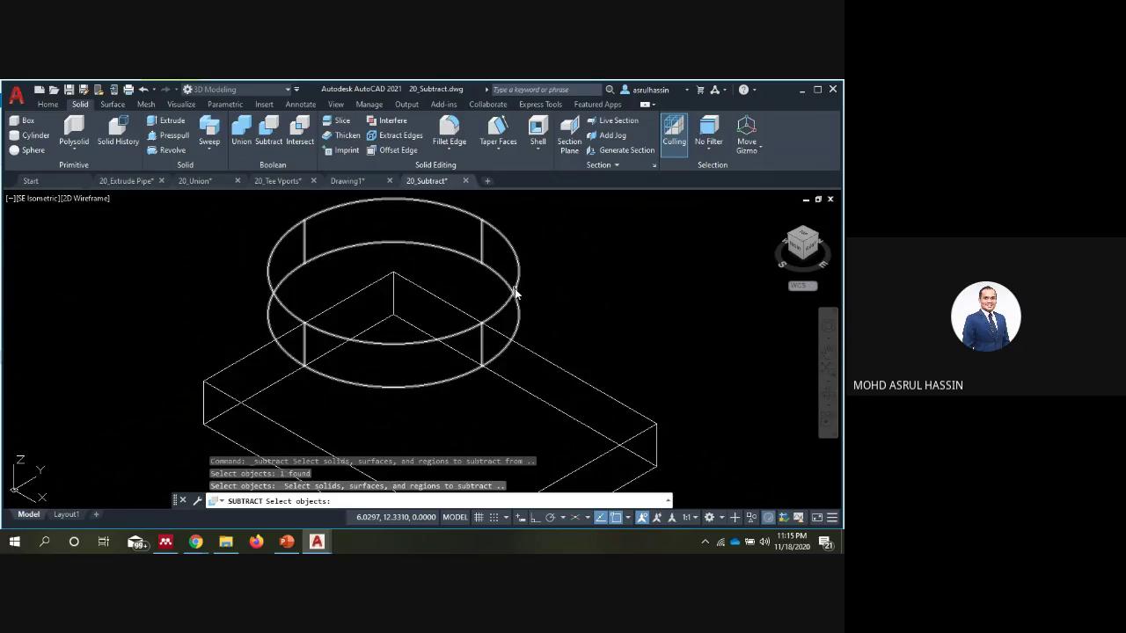
left_click(515, 293)
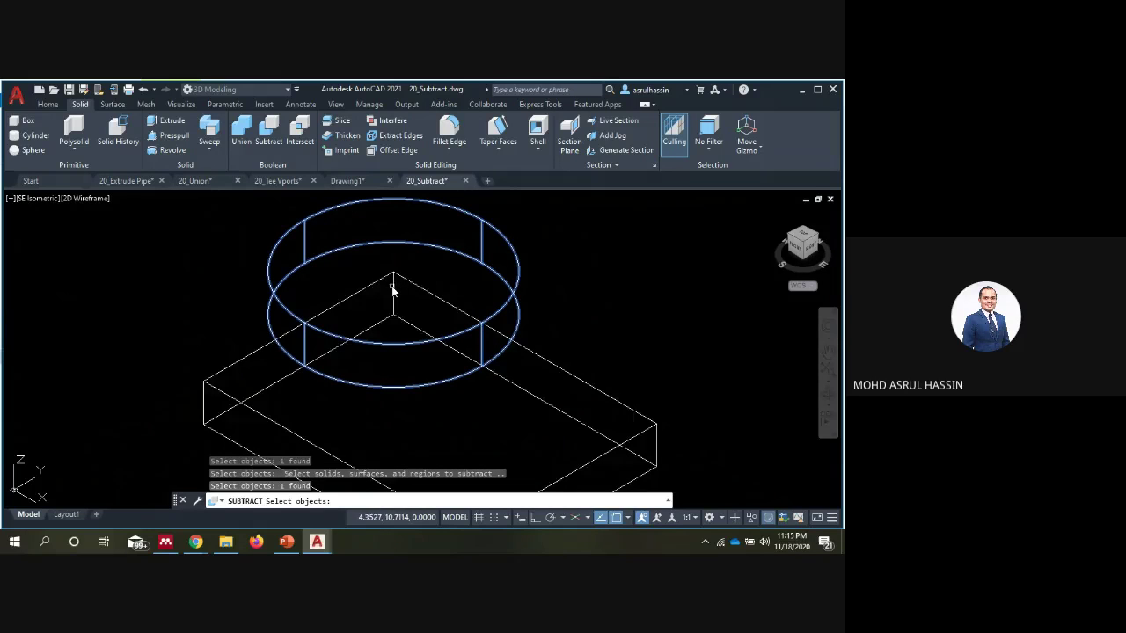
key("Return")
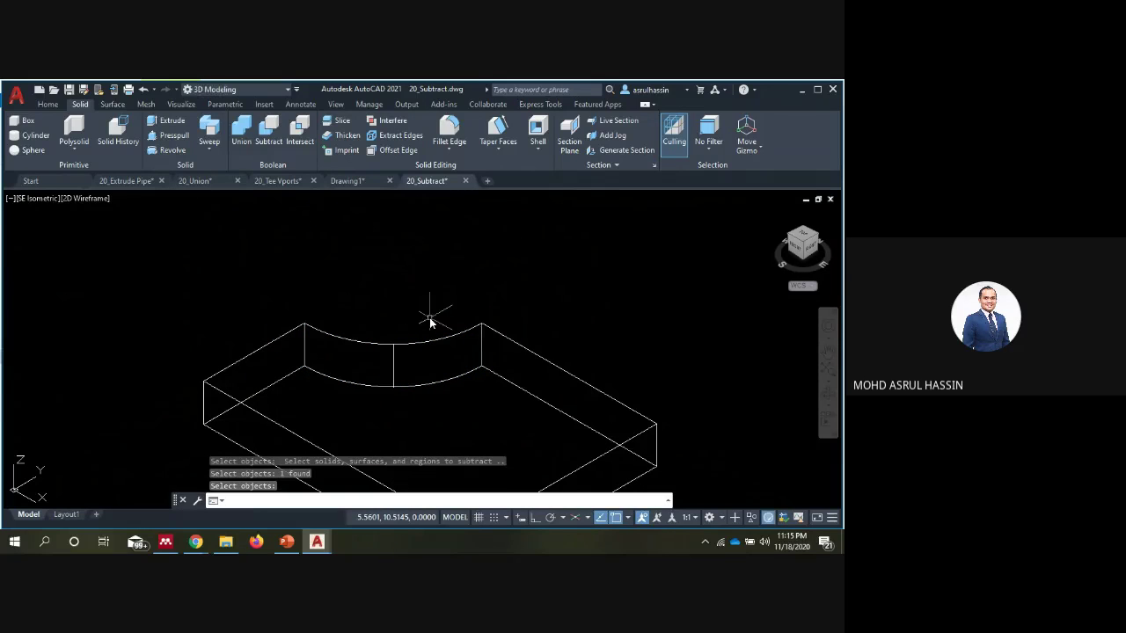
key("Escape")
scroll(429, 317, "down", 3)
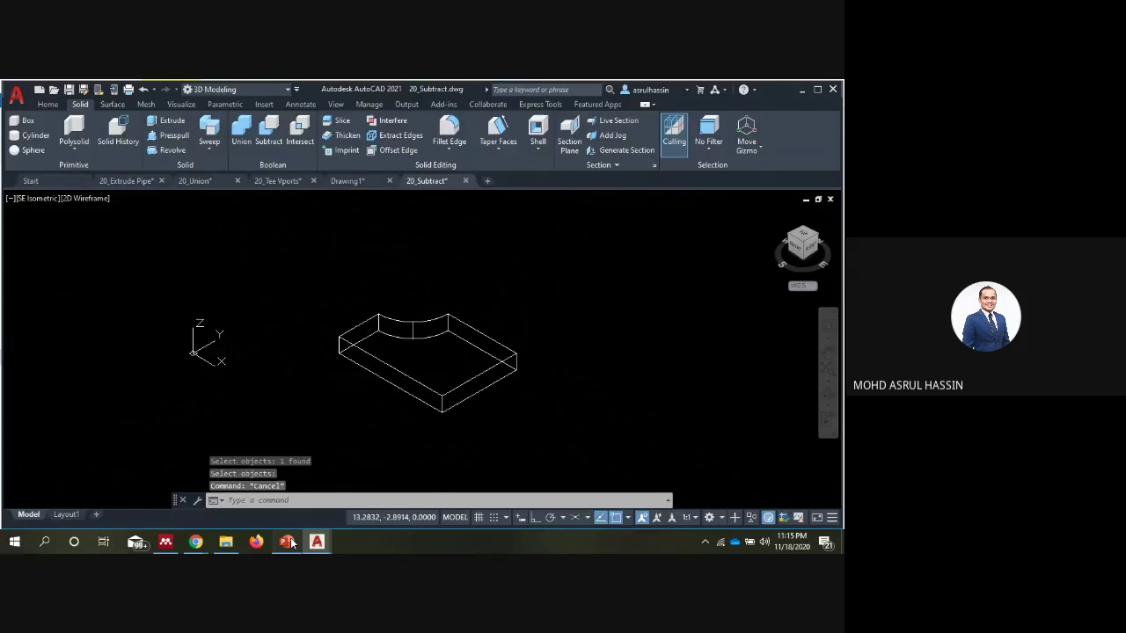
left_click(287, 541)
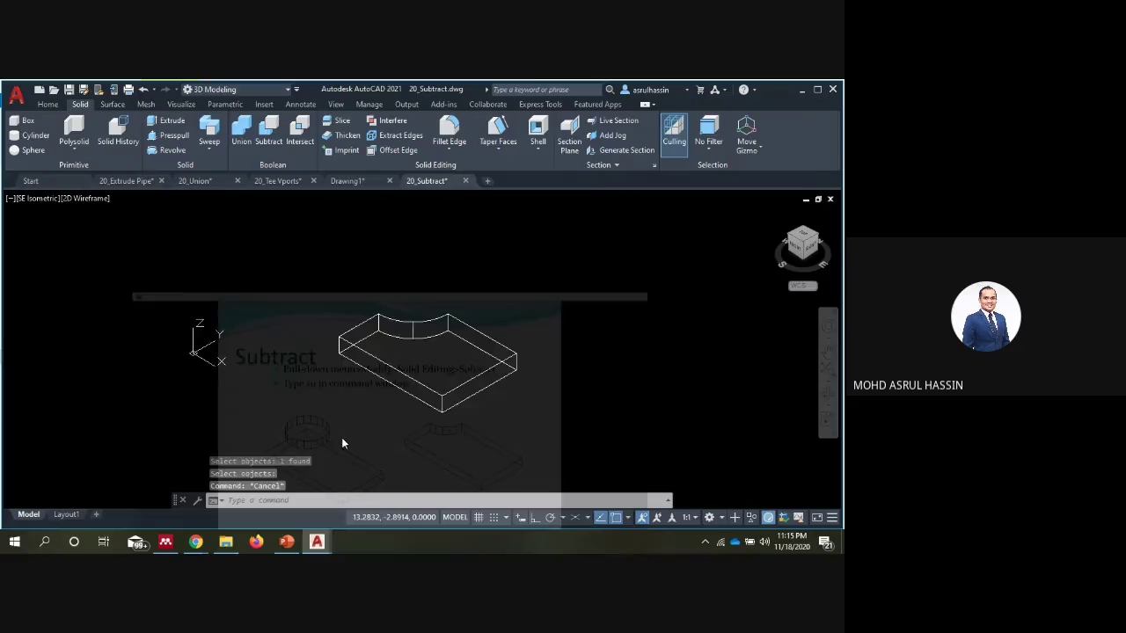
left_click(287, 541)
Show slide 24 (Intersect) in PowerPoint, then open 20_Intersection.dwg from the lecture folder.
left_click(287, 541)
left_click(341, 433)
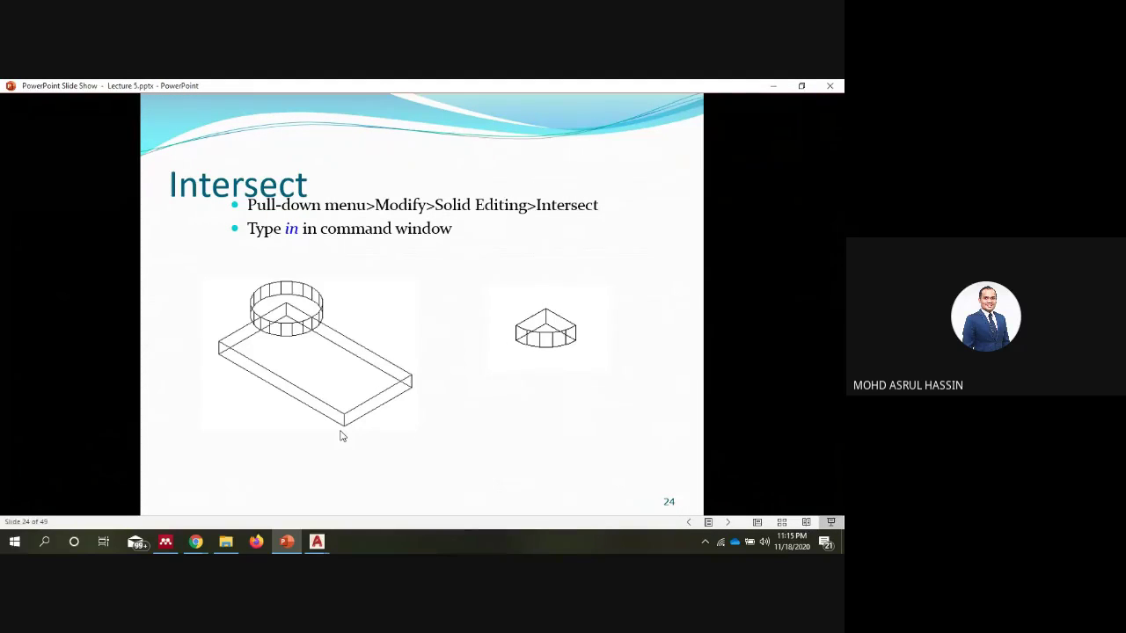
left_click(228, 543)
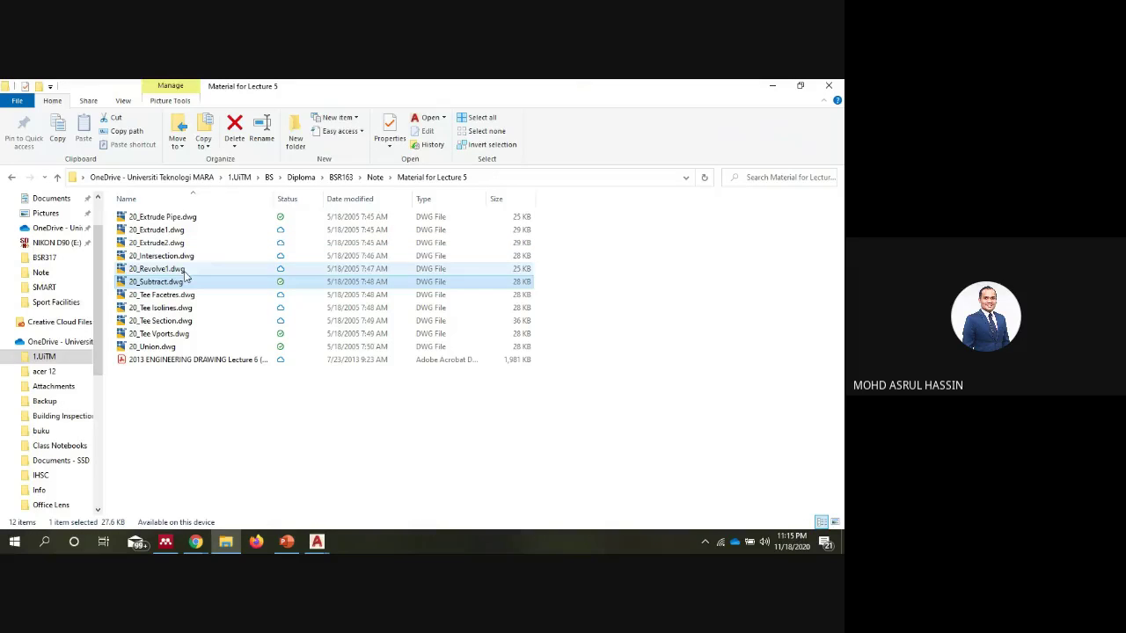
double_click(182, 256)
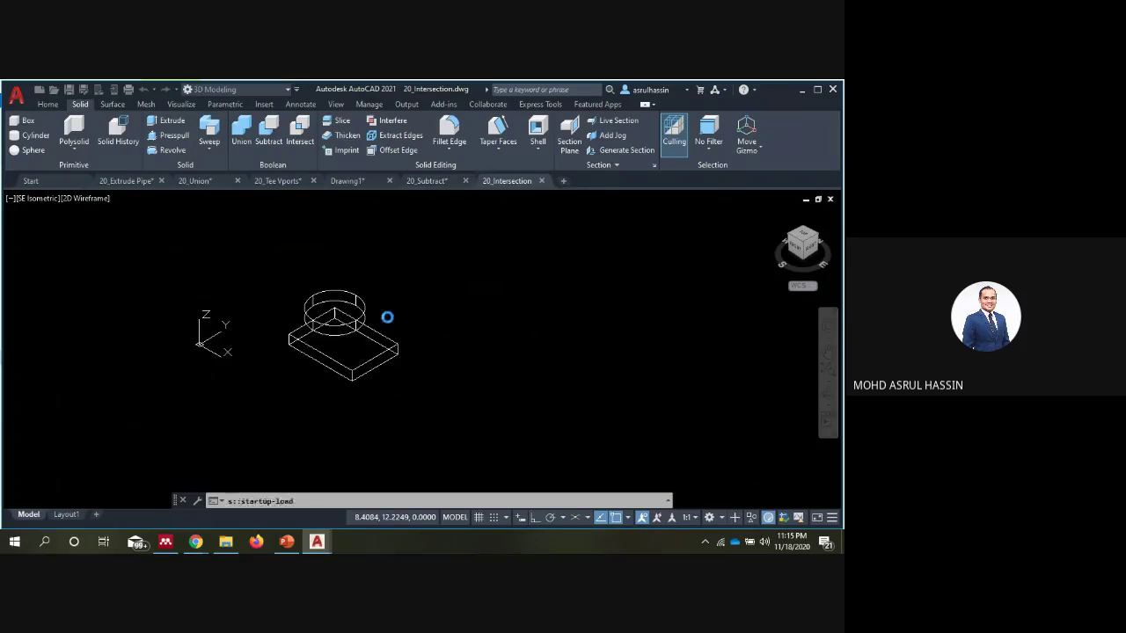
Intersect the cylinder and box into a single quarter-cylinder wedge solid.
left_click(300, 132)
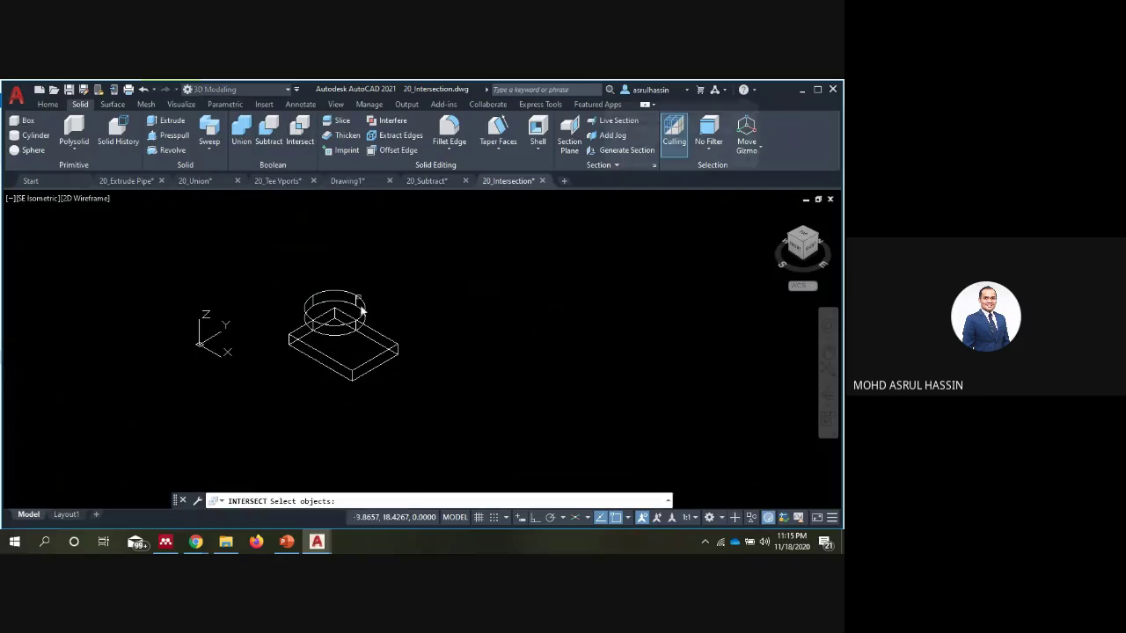
scroll(342, 337, "up", 5)
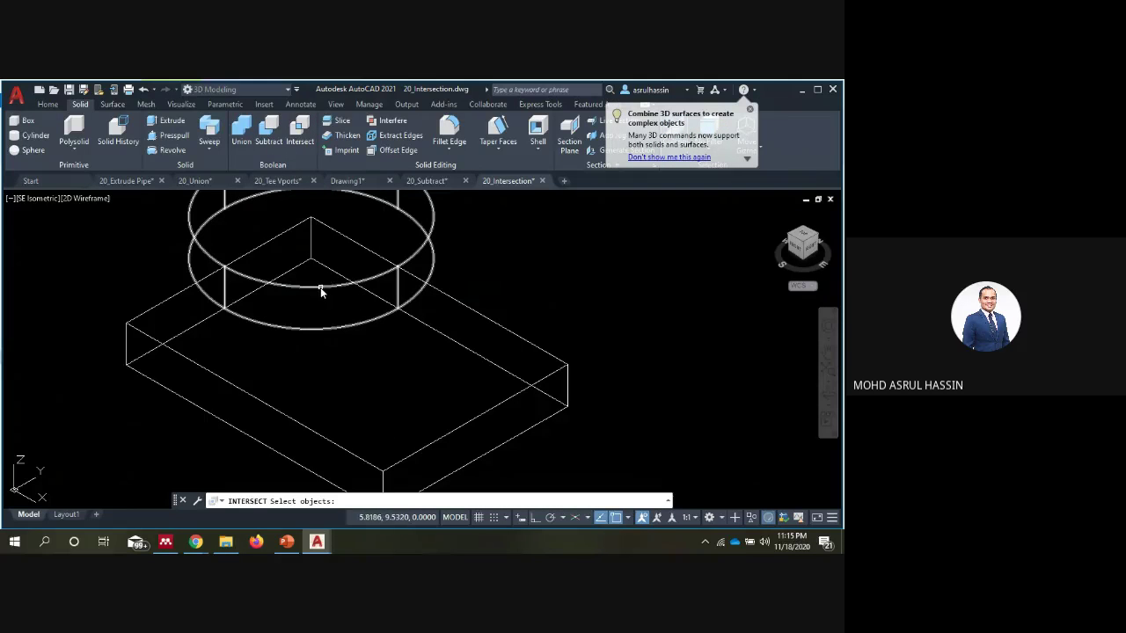
left_click(436, 290)
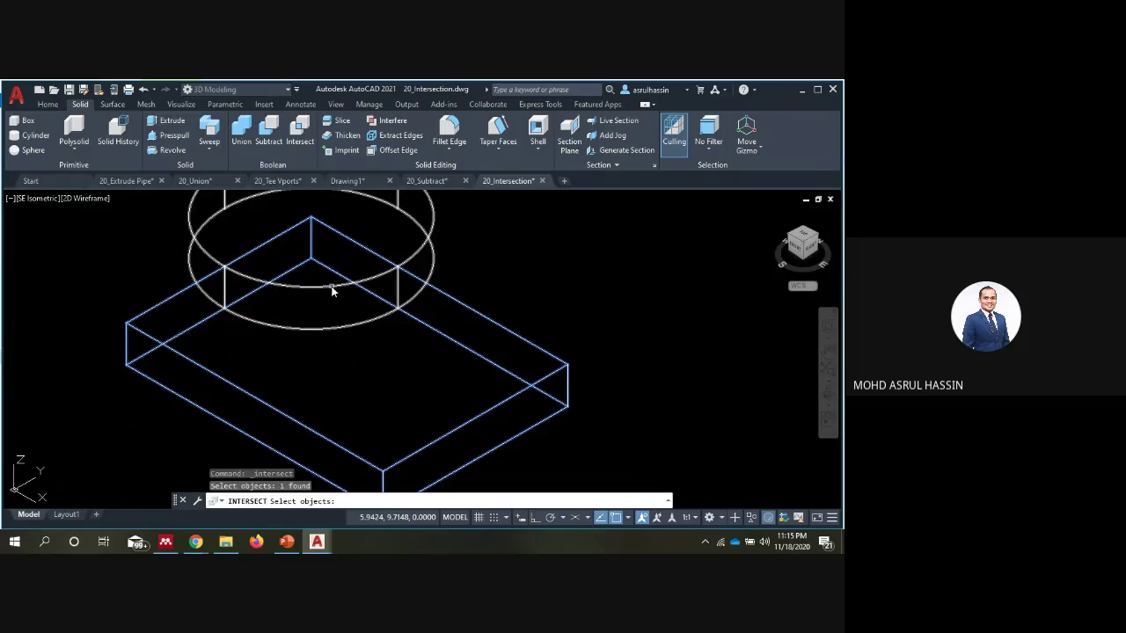
key("Escape")
key("Escape")
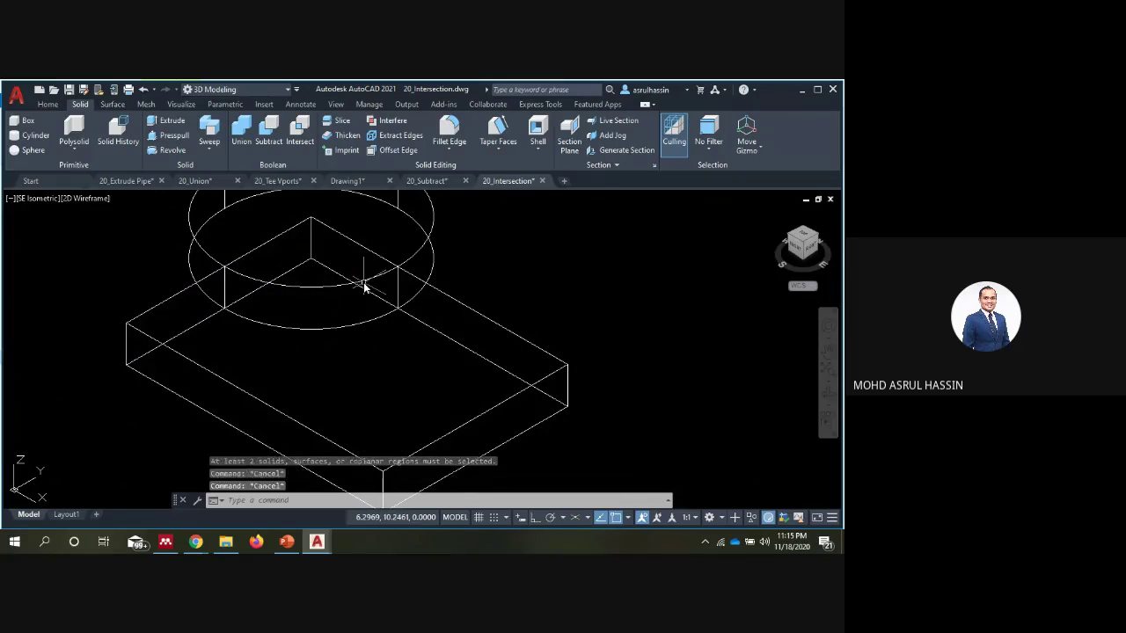
key("Return")
left_click(399, 277)
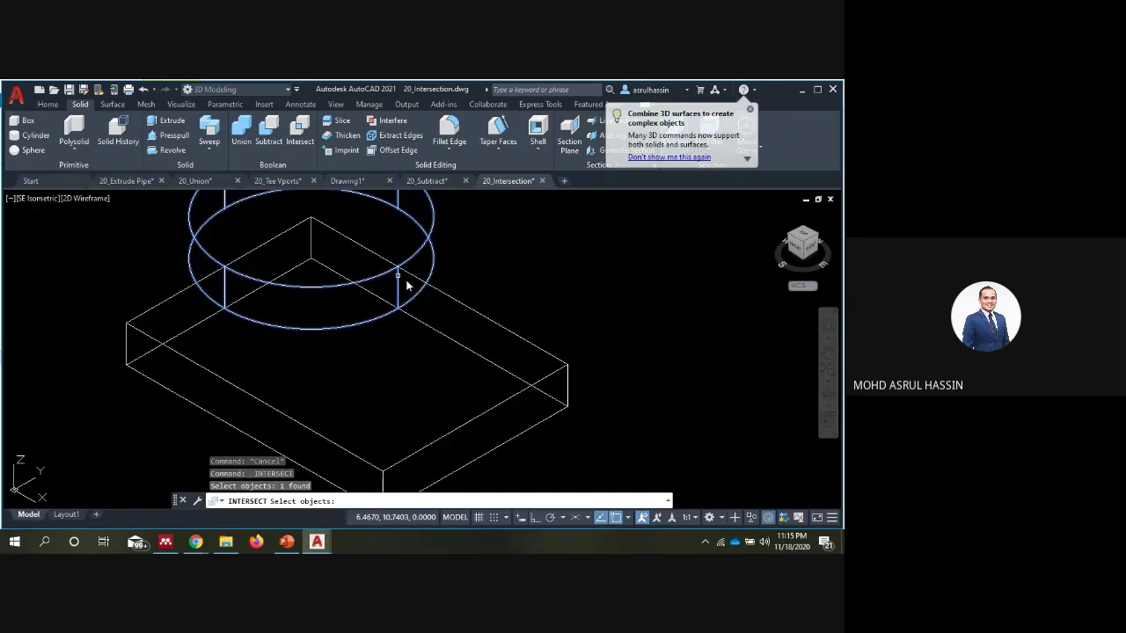
left_click(437, 293)
key("Return")
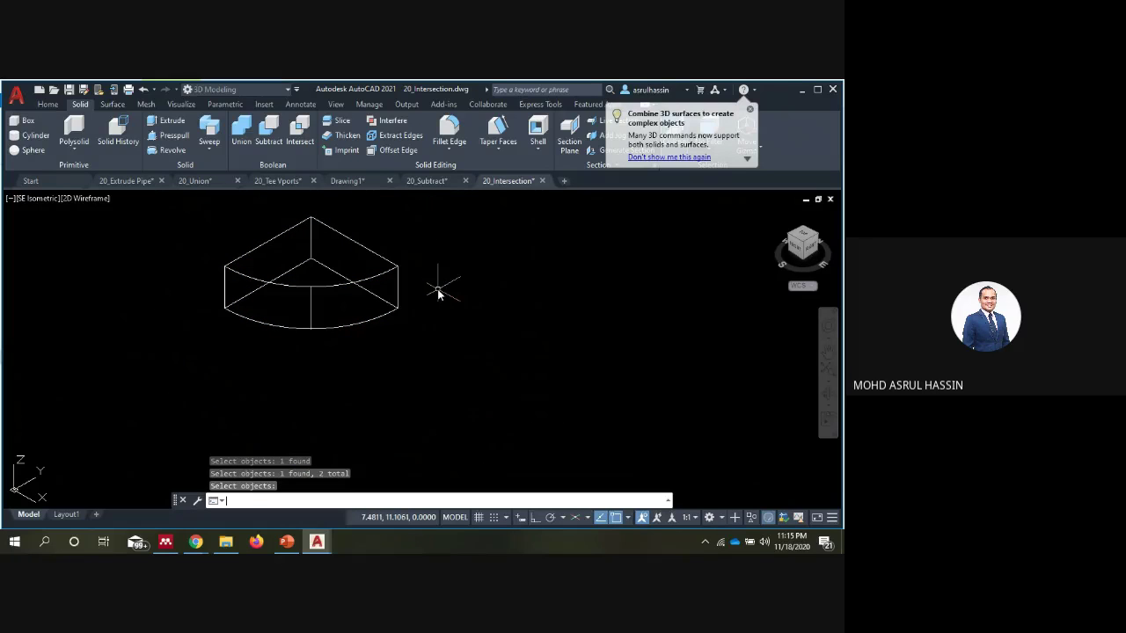
scroll(371, 282, "up", 4)
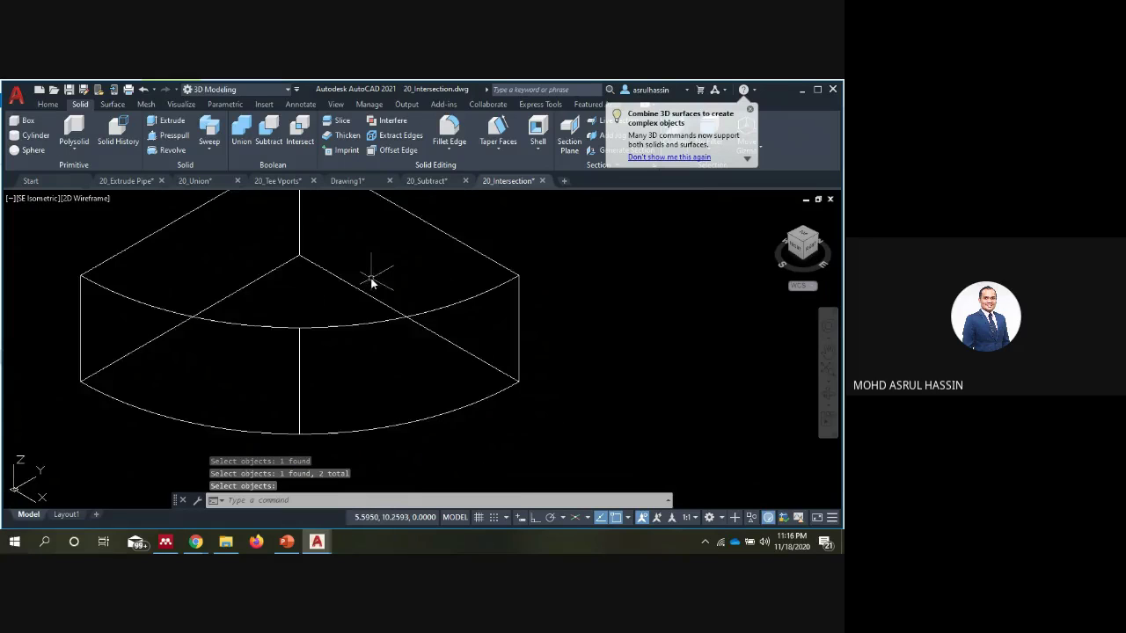
scroll(371, 282, "down", 4)
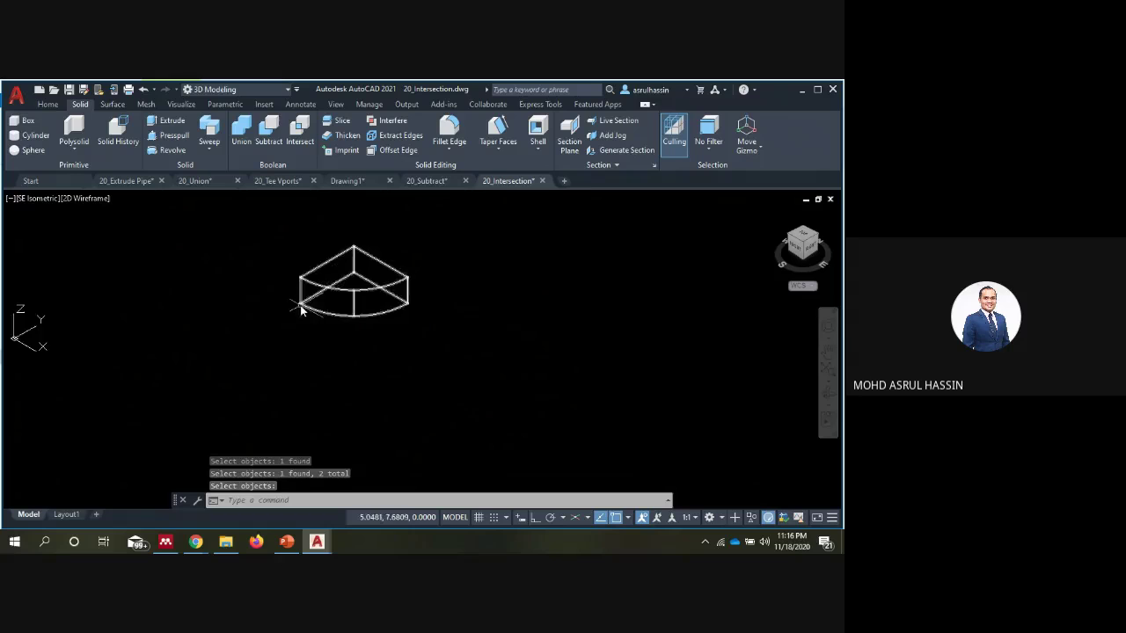
scroll(301, 306, "down", 2)
scroll(329, 294, "up", 5)
scroll(353, 319, "down", 2)
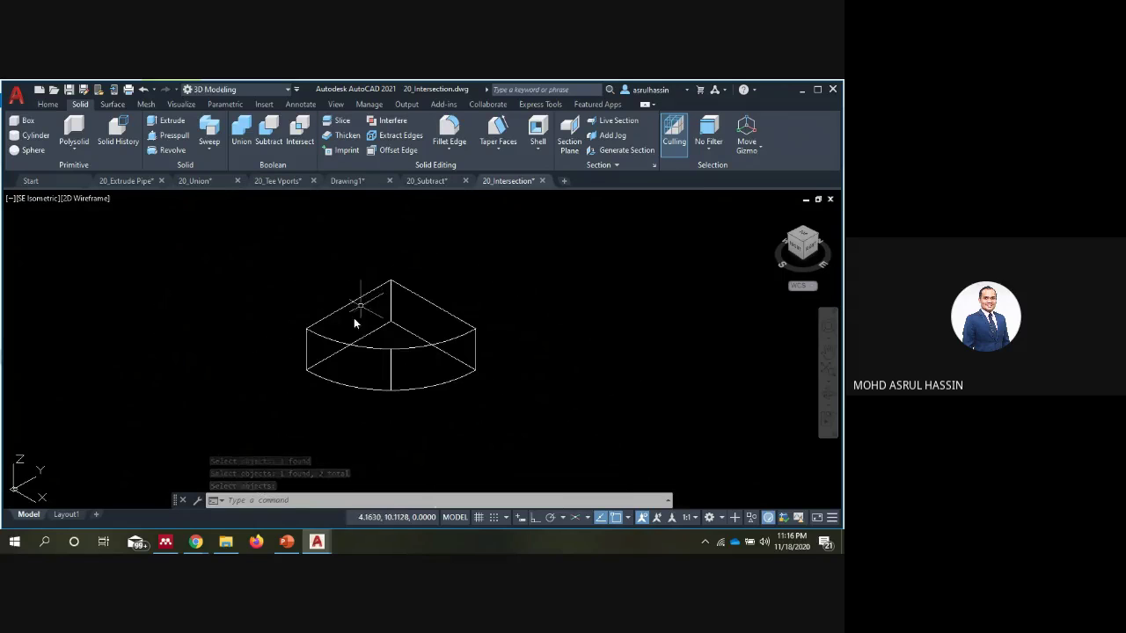
Review the Creating Solid Extrusions slide, then bring up the Material for Lecture 5 folder.
left_click(286, 541)
key("Left")
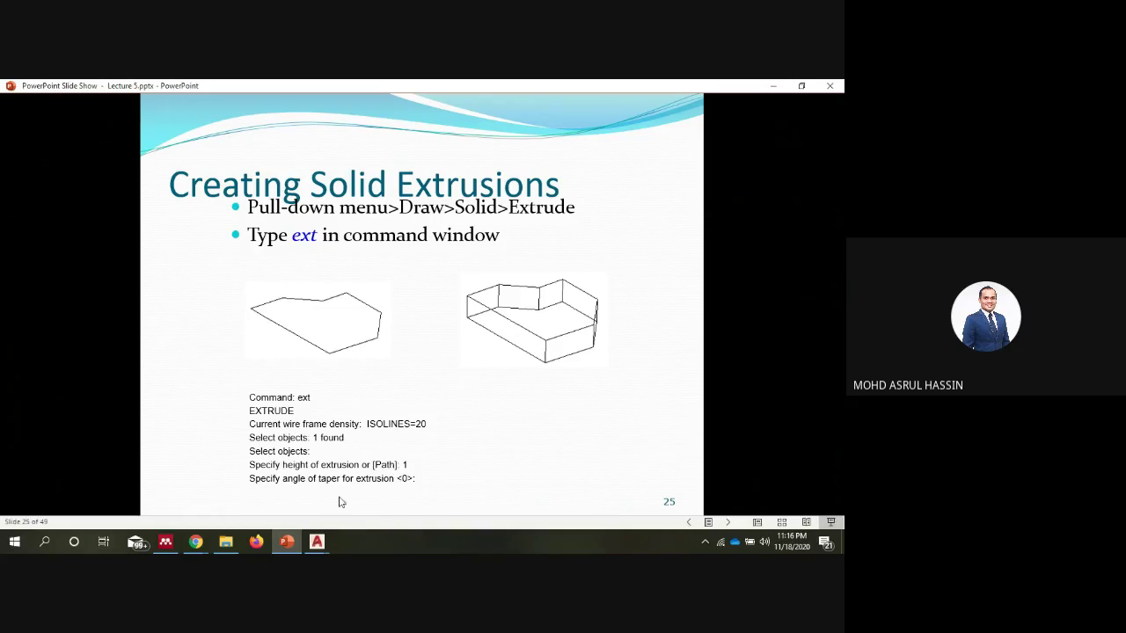
left_click(290, 540)
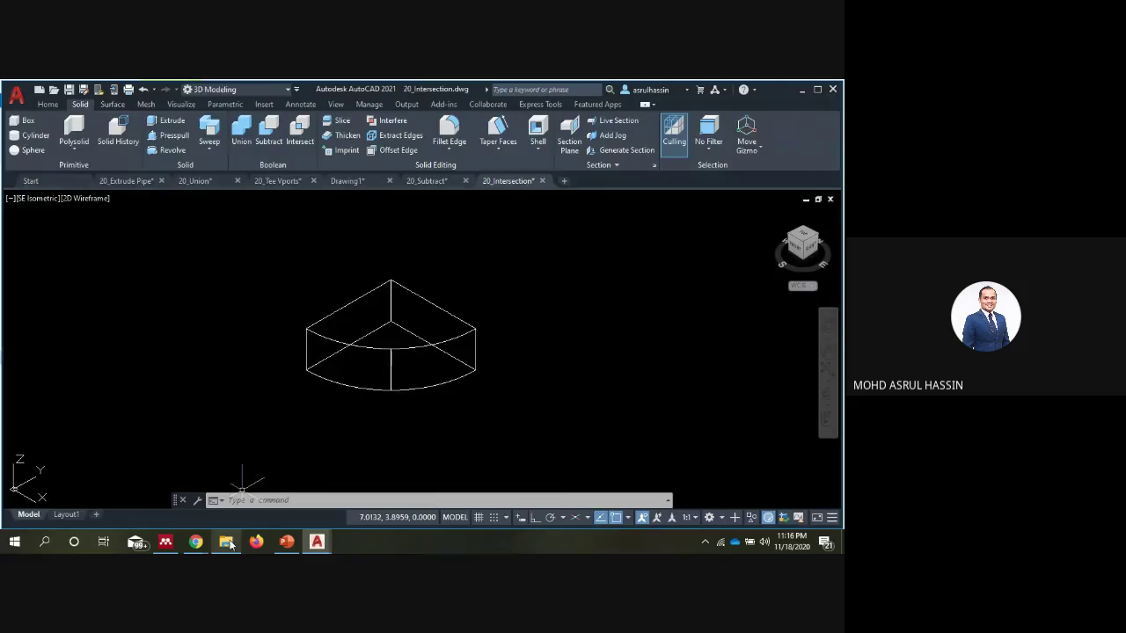
left_click(227, 542)
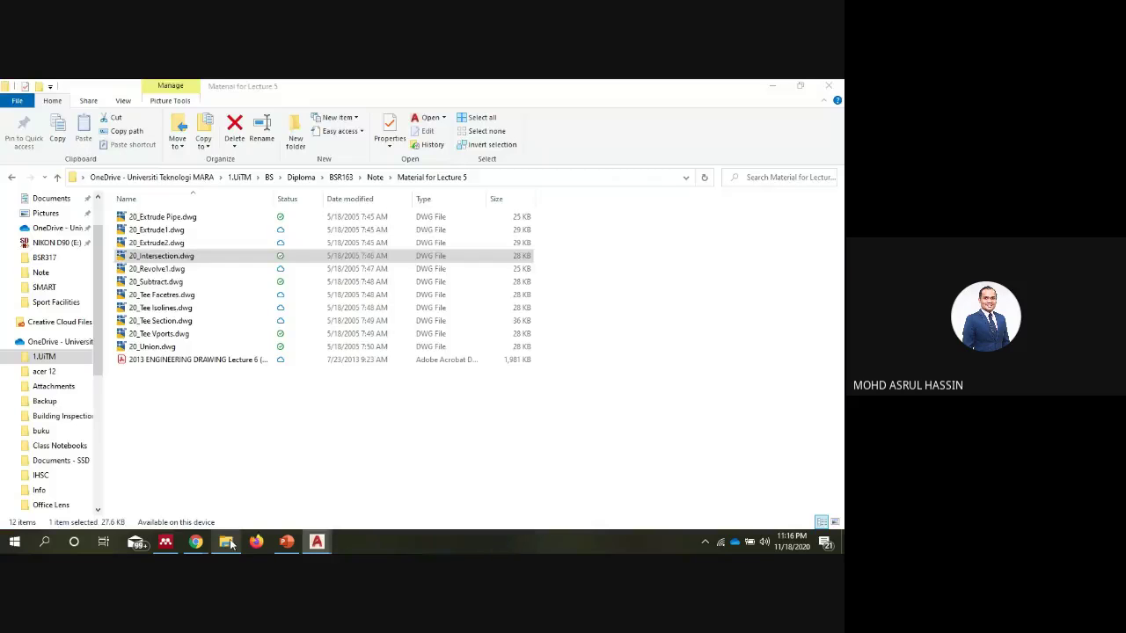
Load 20_Extrude1.dwg into AutoCAD from the Material for Lecture 5 folder.
double_click(180, 229)
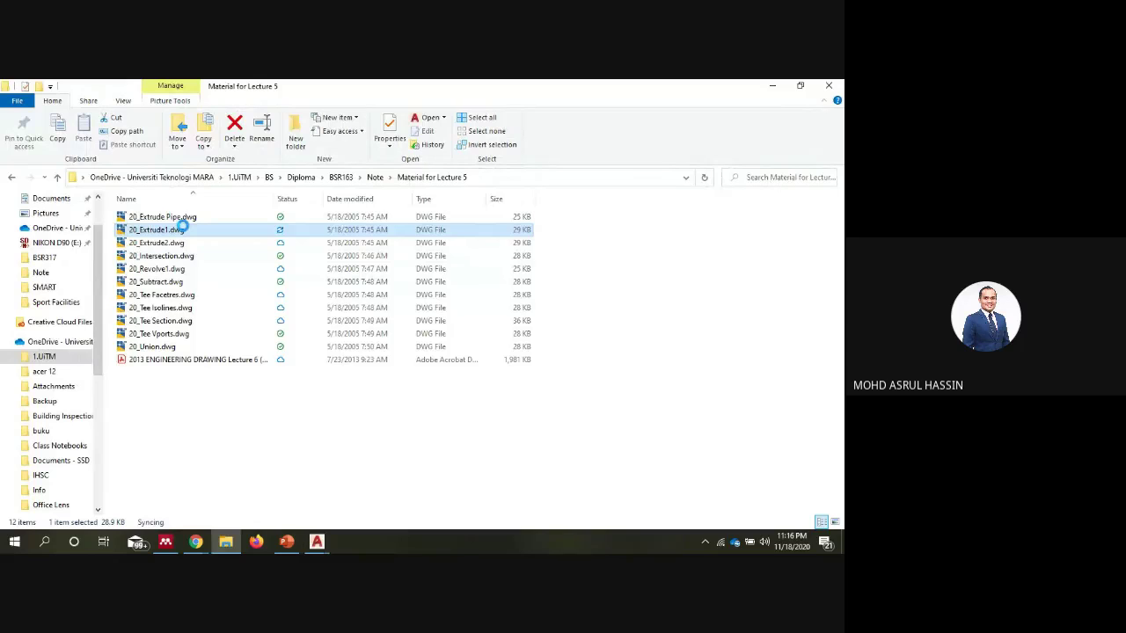
Abandon a trial extrude of the outline and change ISOLINES from 4 to 20.
scroll(254, 340, "up", 4)
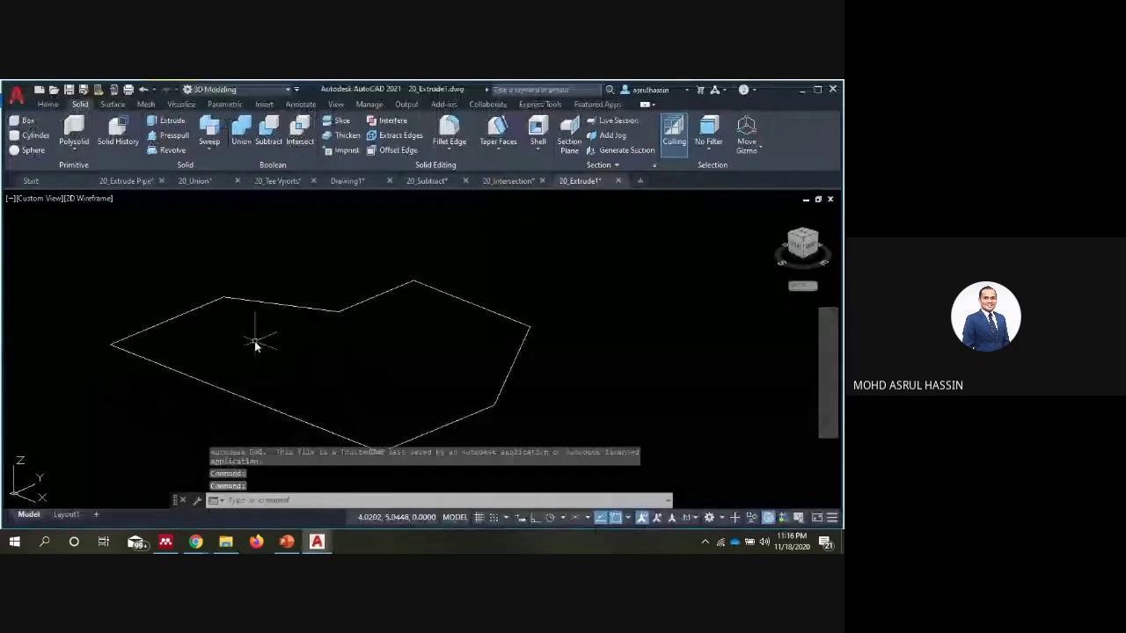
scroll(254, 339, "down", 2)
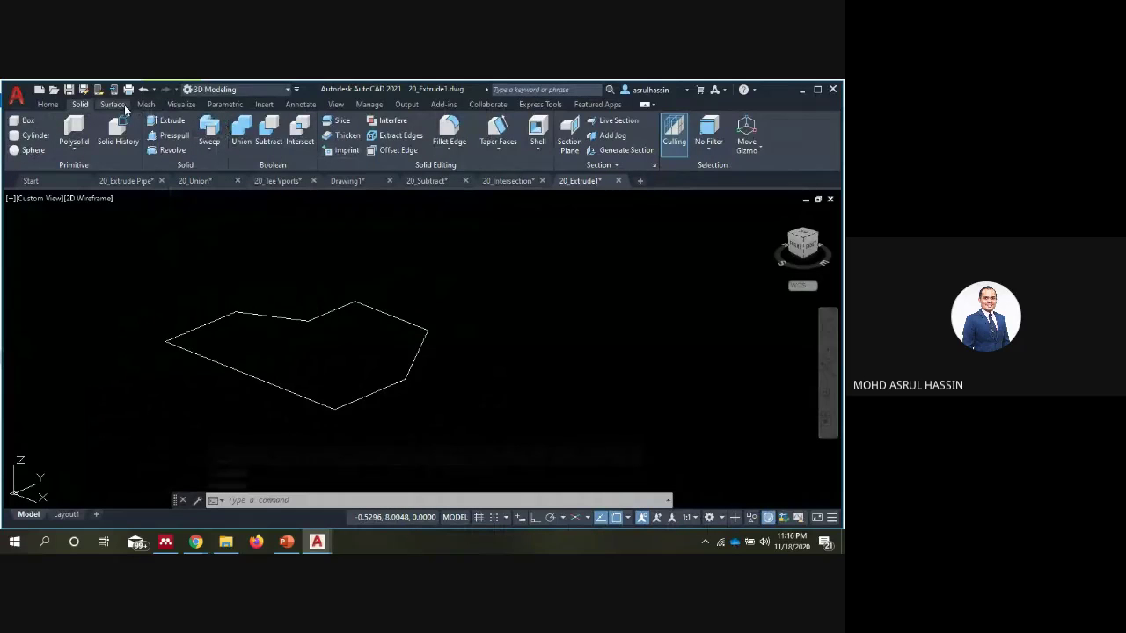
left_click(113, 104)
left_click(89, 139)
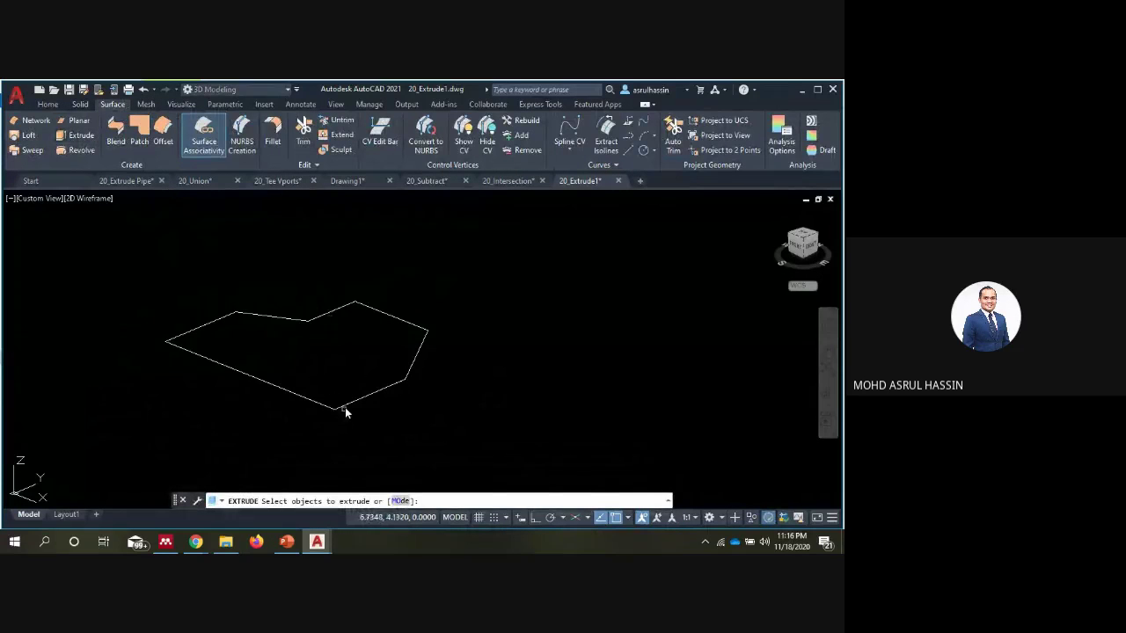
left_click(348, 408)
type("isoline")
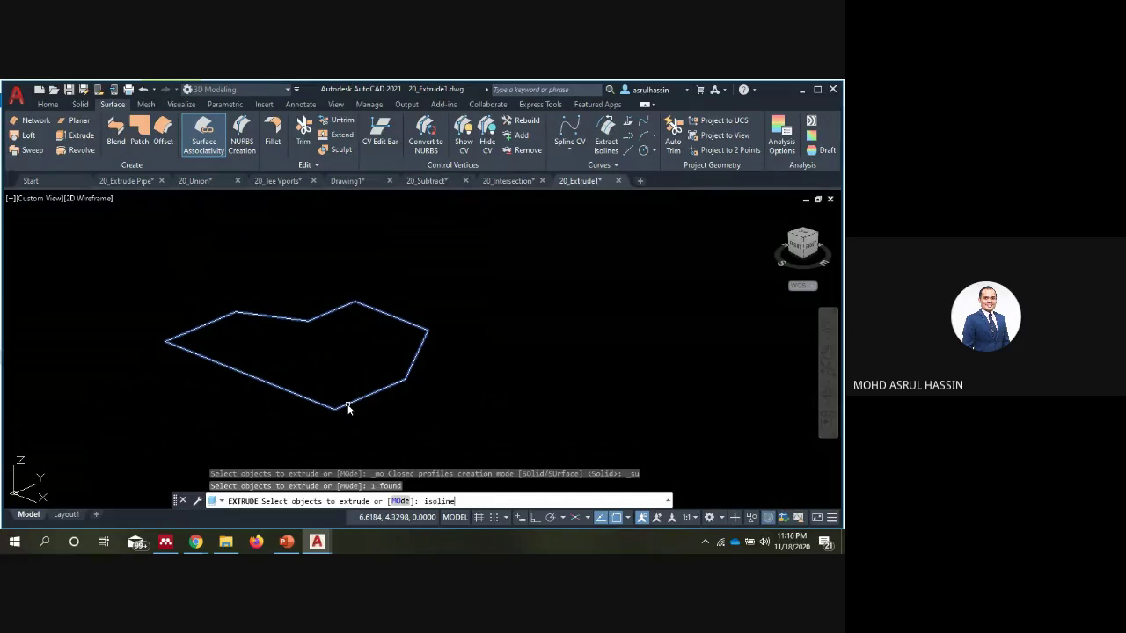
key("Return")
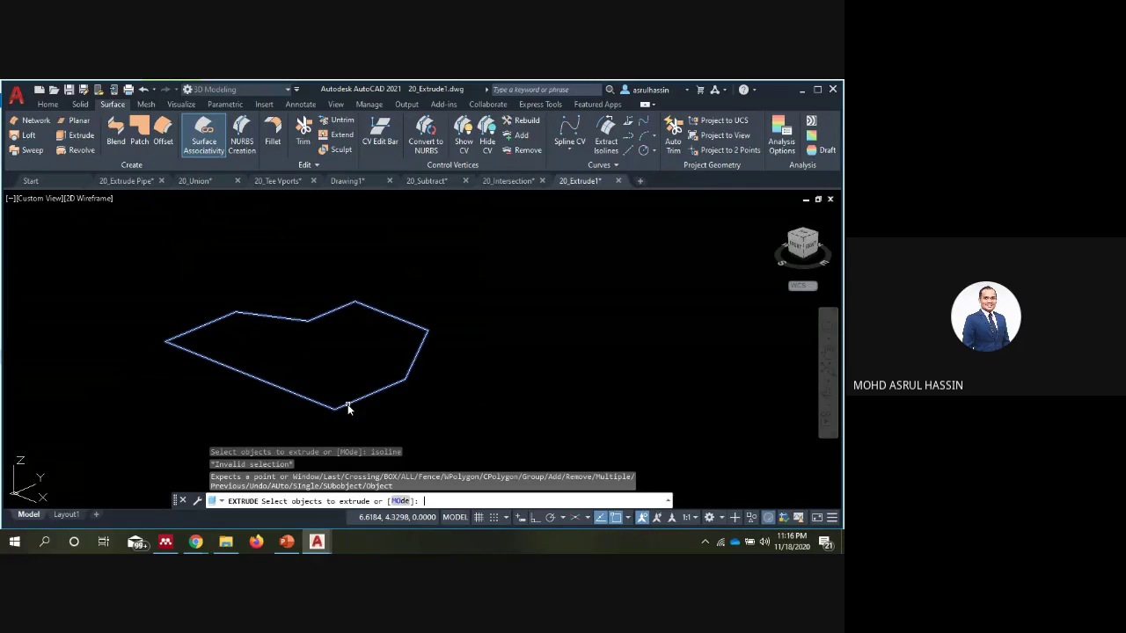
key("Escape")
key("Escape")
key("Escape")
type("s")
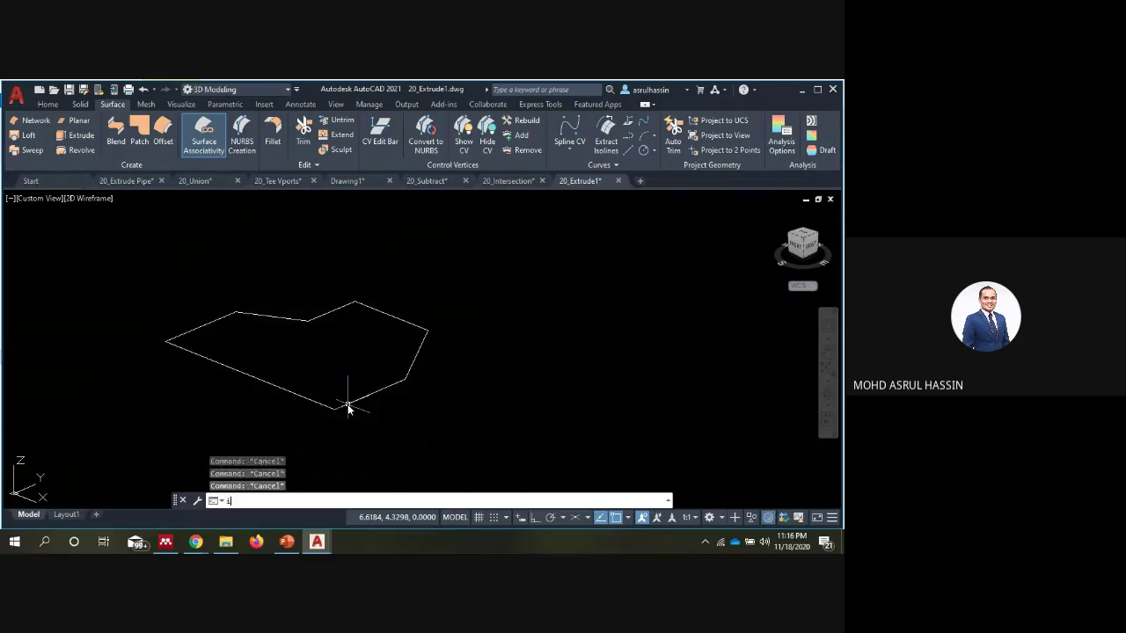
type("lines")
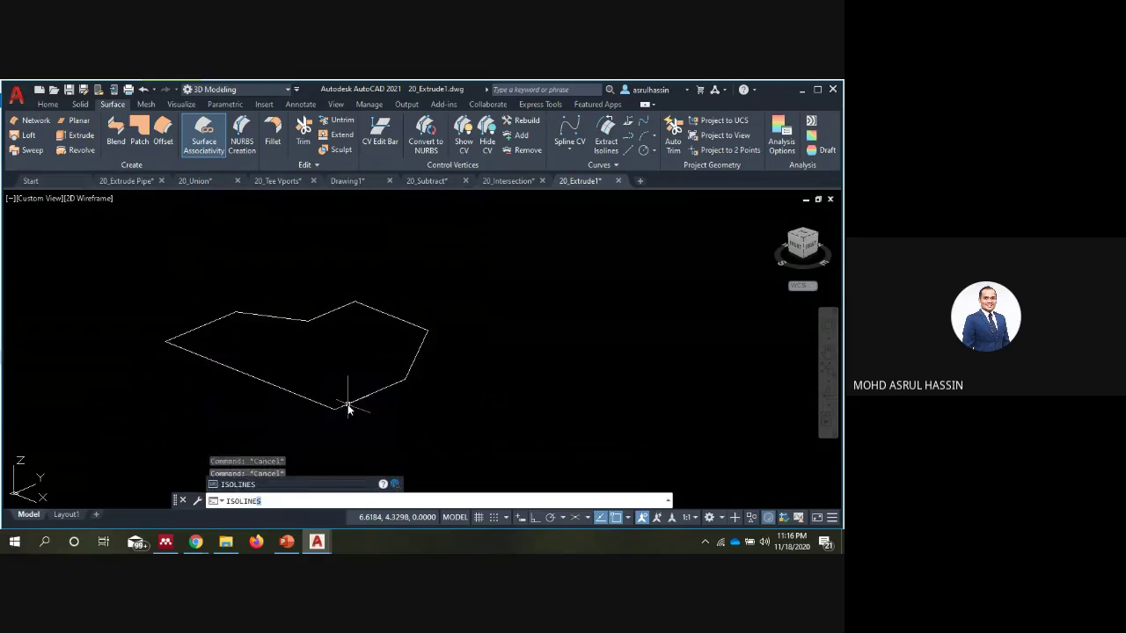
key("Return")
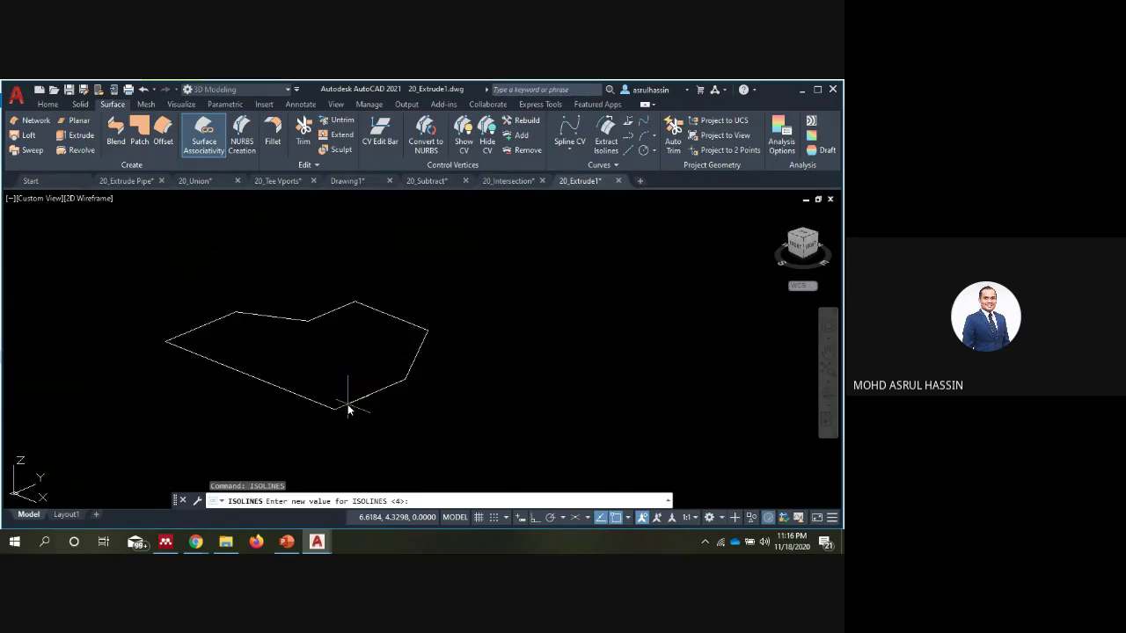
type("20")
key("Return")
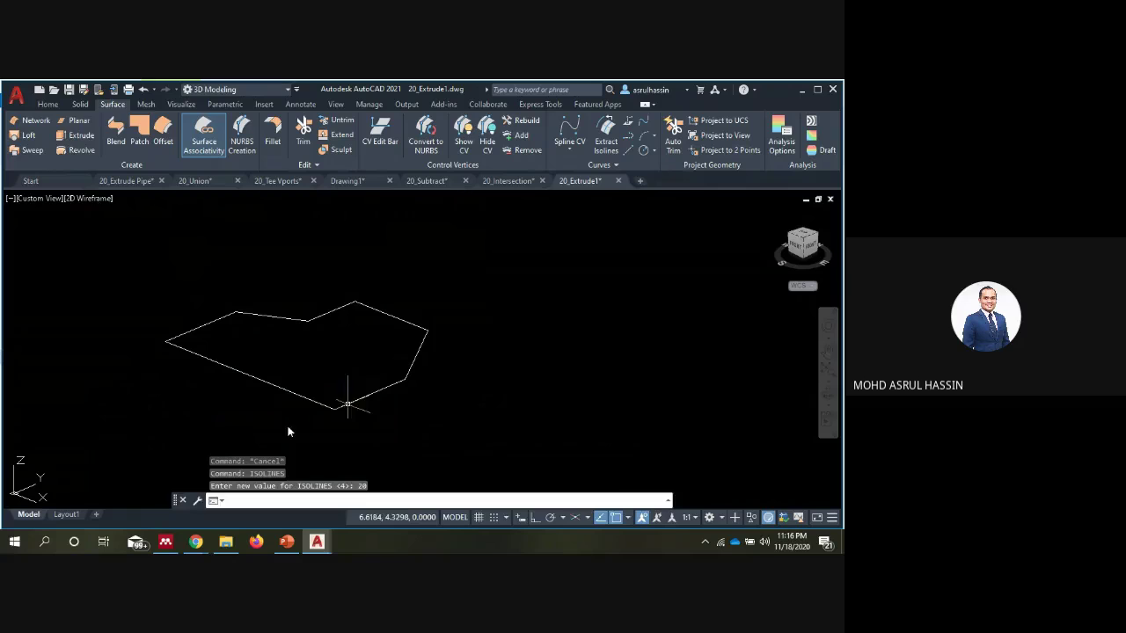
Extrude the closed polyline outline to a height of 1 with the Surface tab's Extrude.
left_click(80, 135)
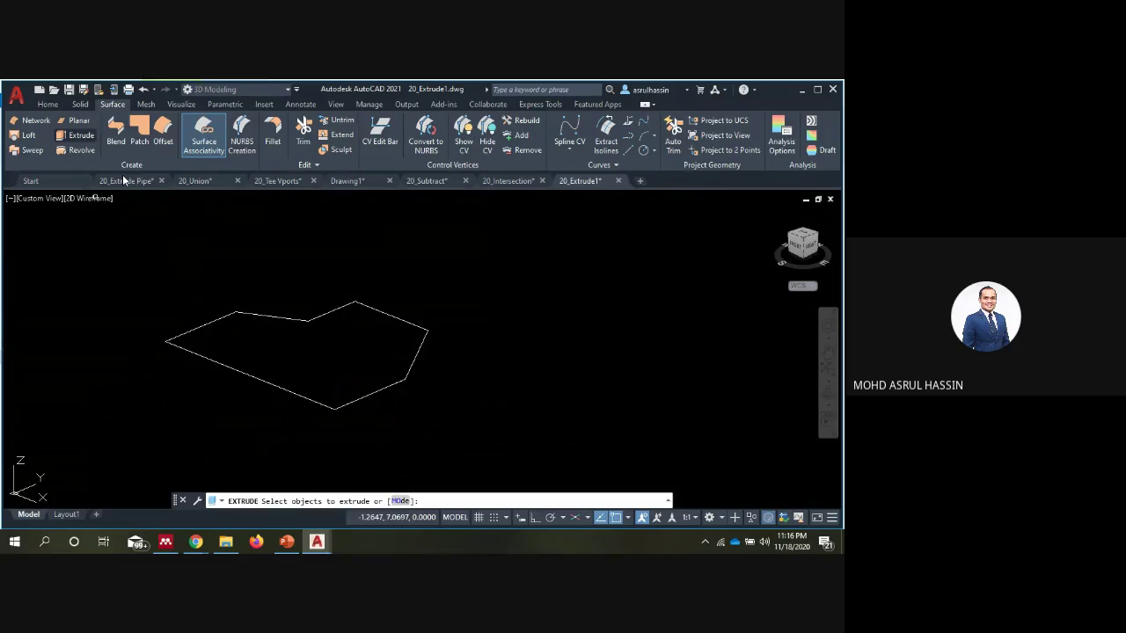
left_click(390, 386)
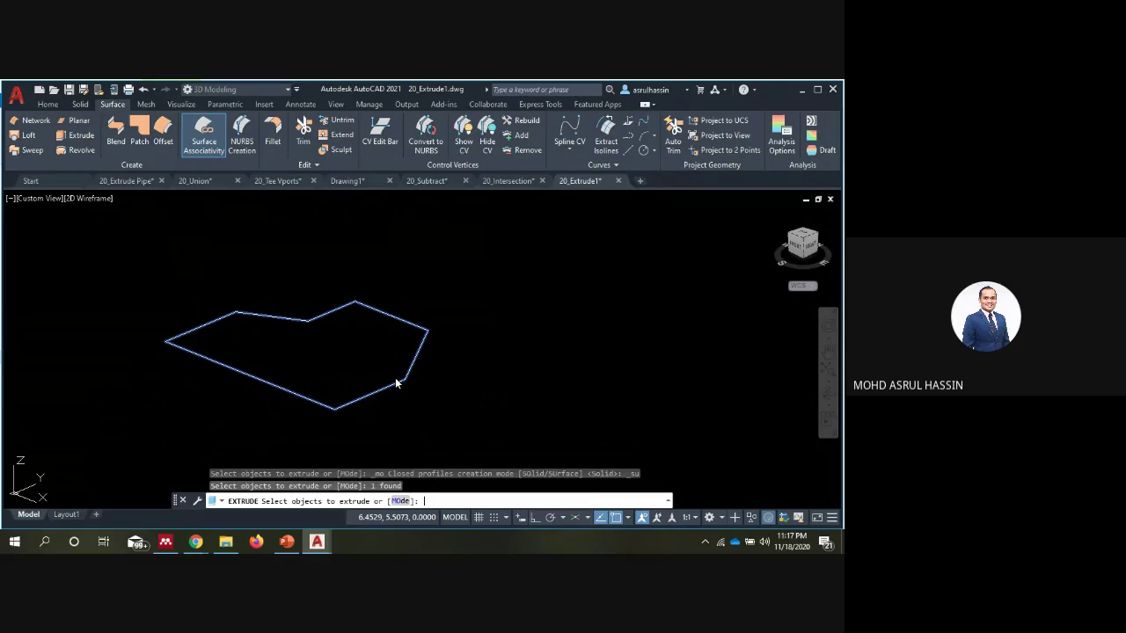
key("Return")
type("1")
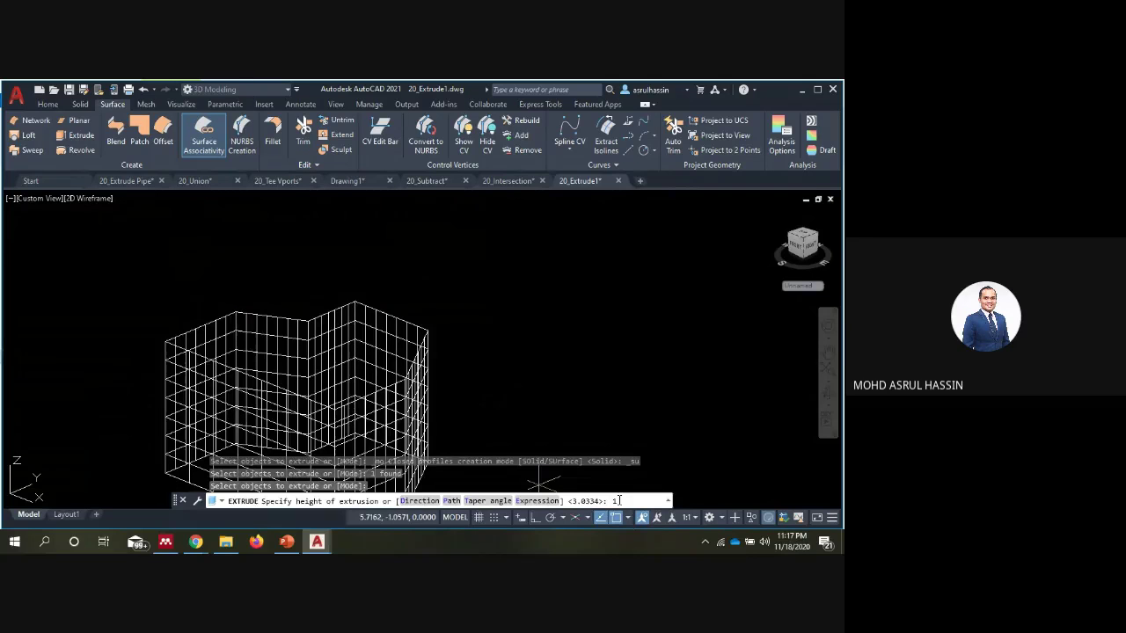
key("Return")
scroll(381, 378, "up", 2)
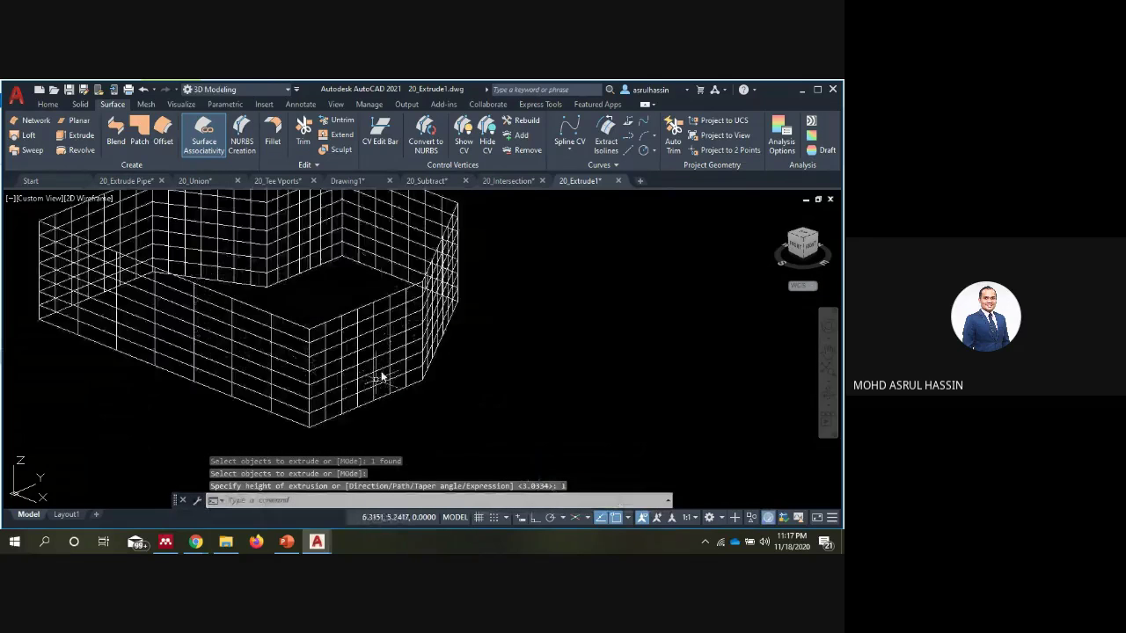
scroll(381, 378, "down", 3)
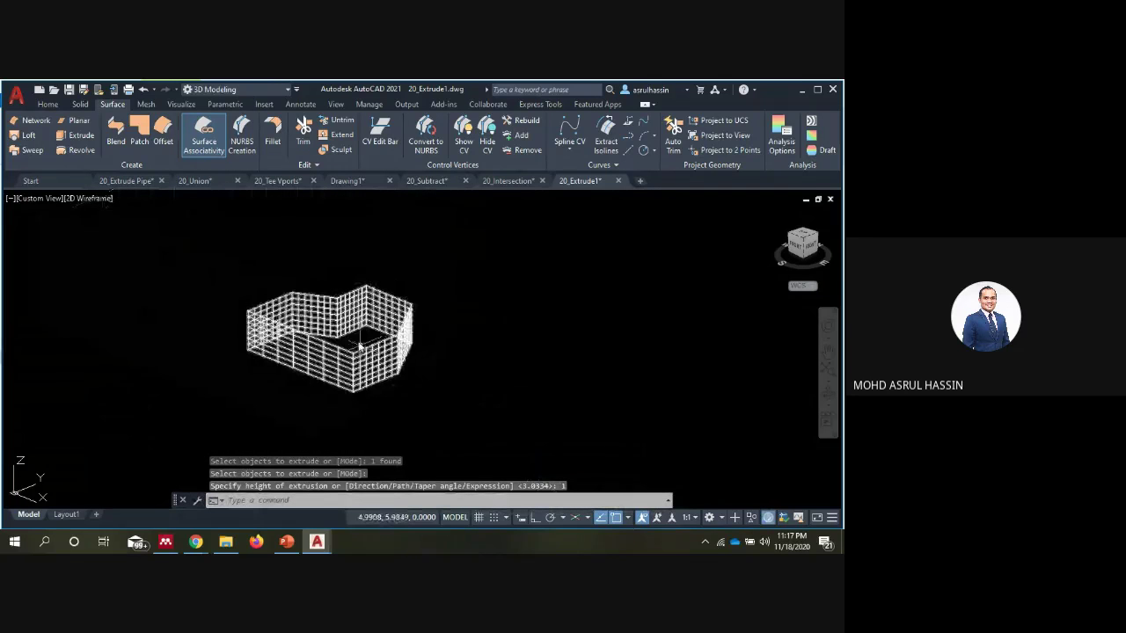
Advance the slide show to slide 27 on extruding along a path, then return to AutoCAD.
left_click(287, 543)
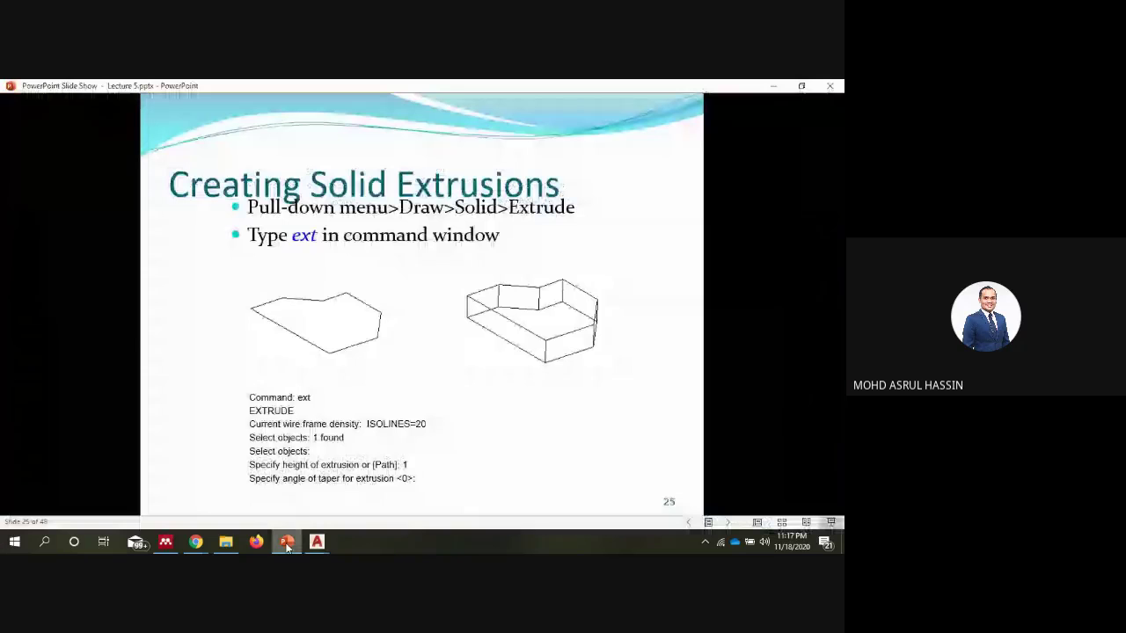
left_click(286, 543)
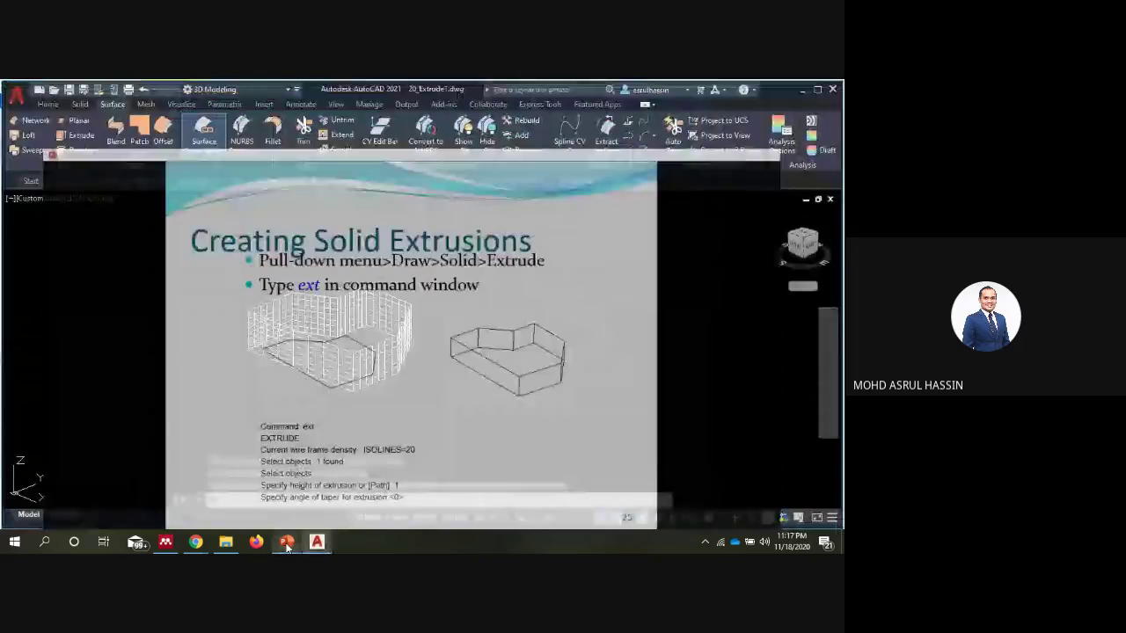
left_click(287, 543)
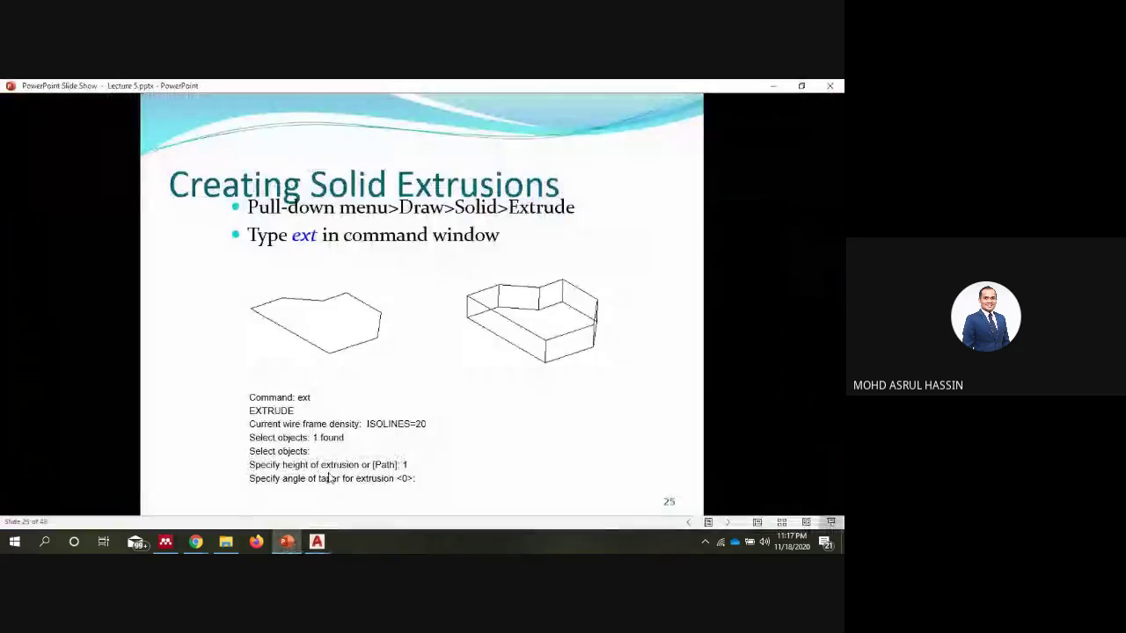
left_click(287, 542)
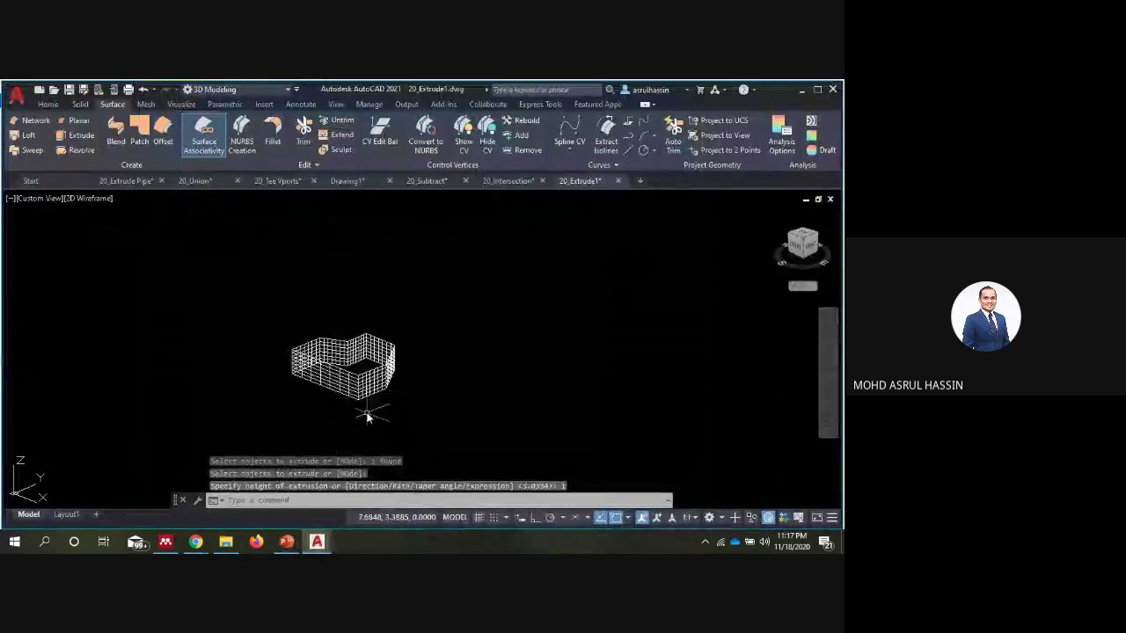
key("alt+Tab")
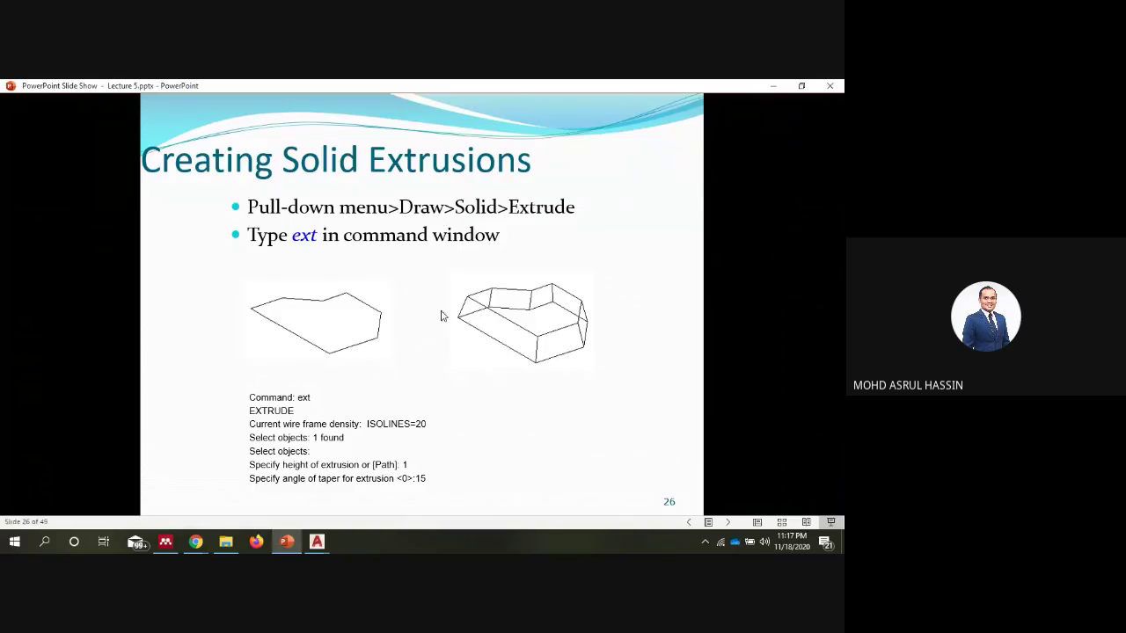
left_click(469, 309)
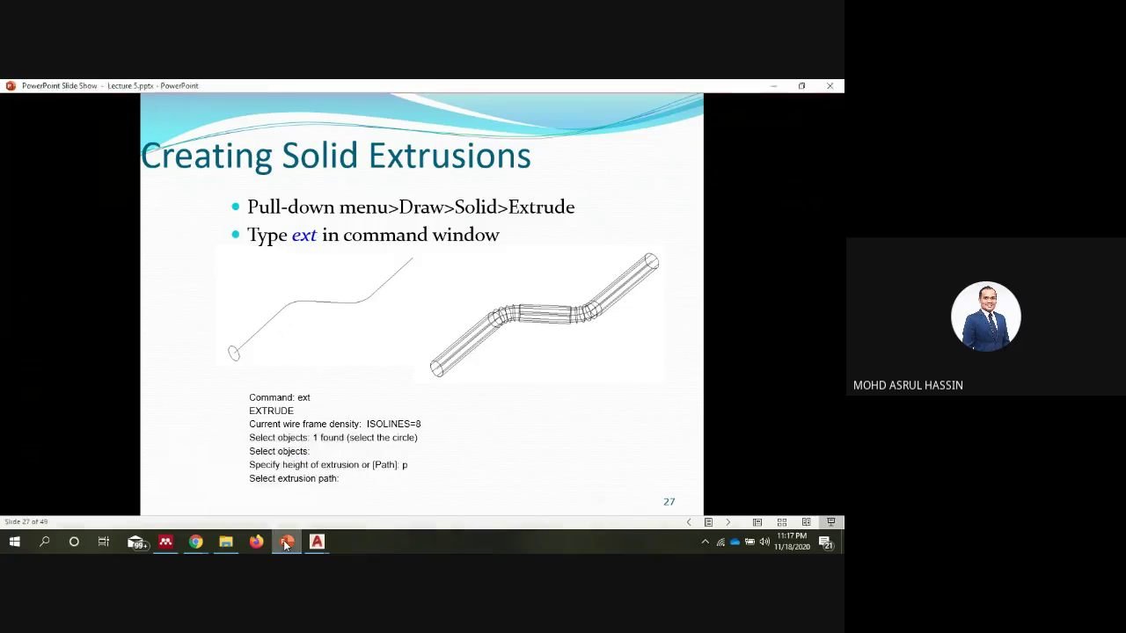
left_click(316, 541)
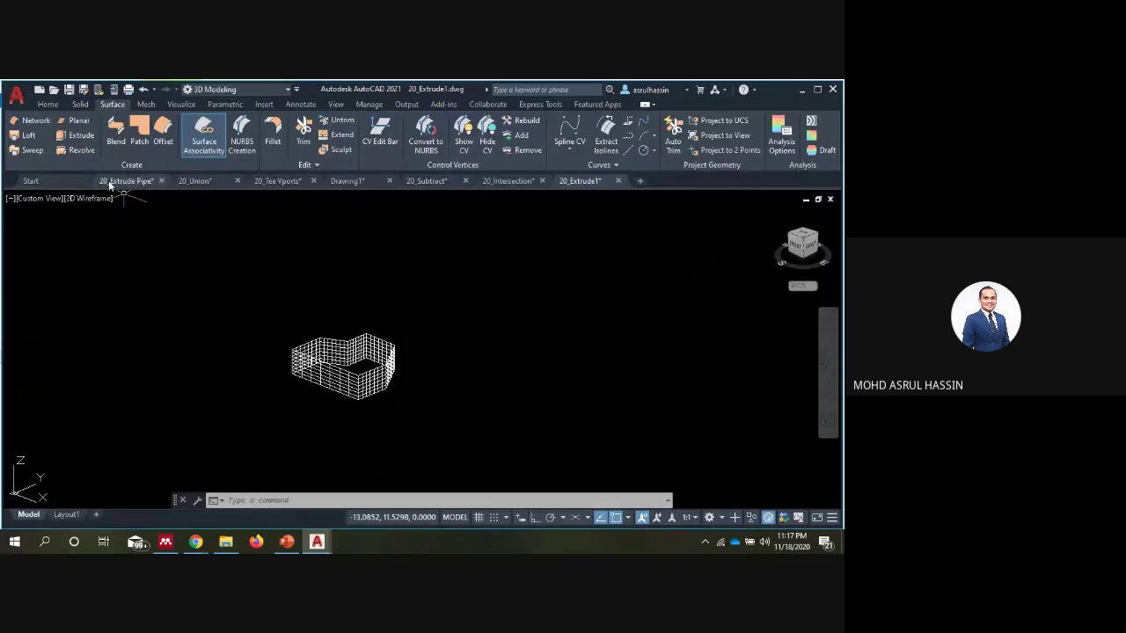
In 20_Extrude Pipe.dwg, reframe the view and set ISOLINES to 8.
left_click(123, 180)
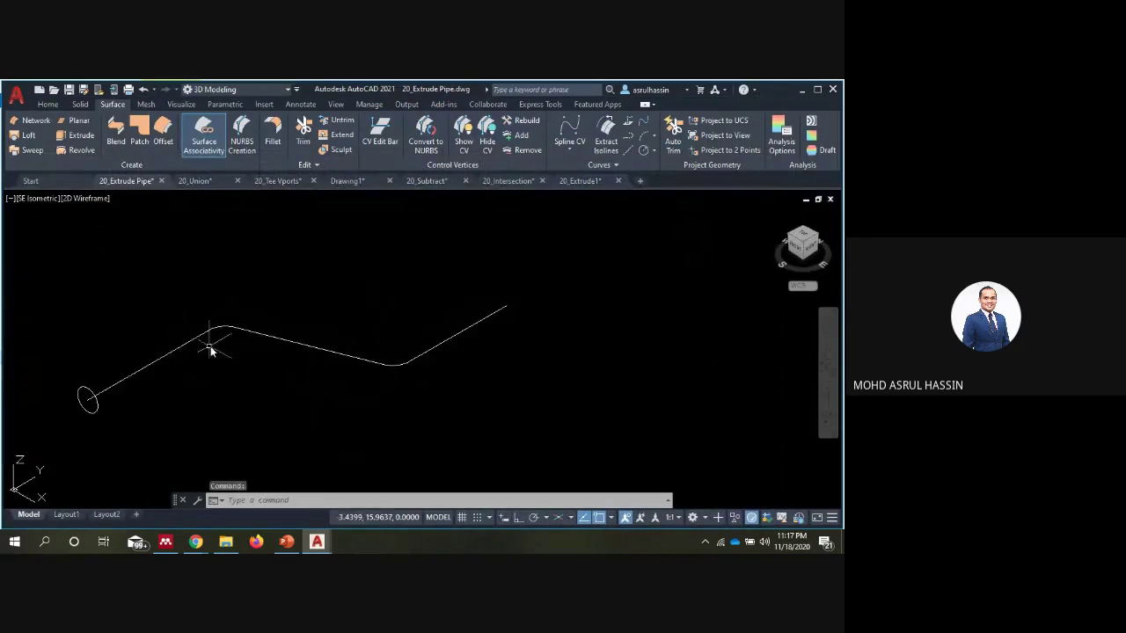
scroll(211, 349, "down", 2)
middle_click_drag(252, 364, 311, 448)
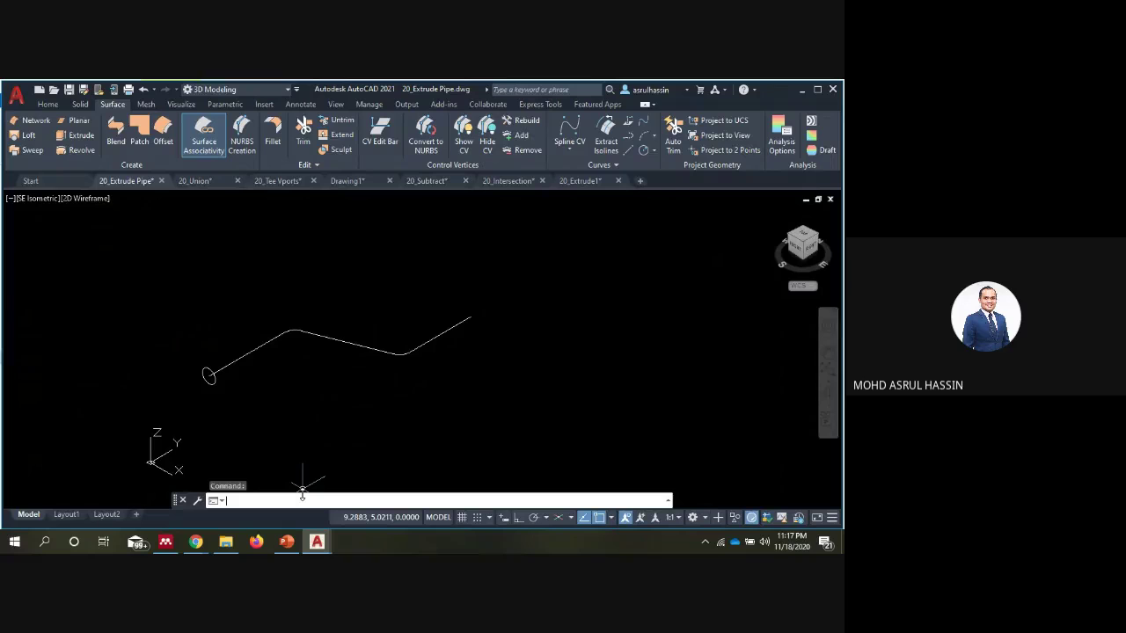
type("isoline")
type("s")
key("Return")
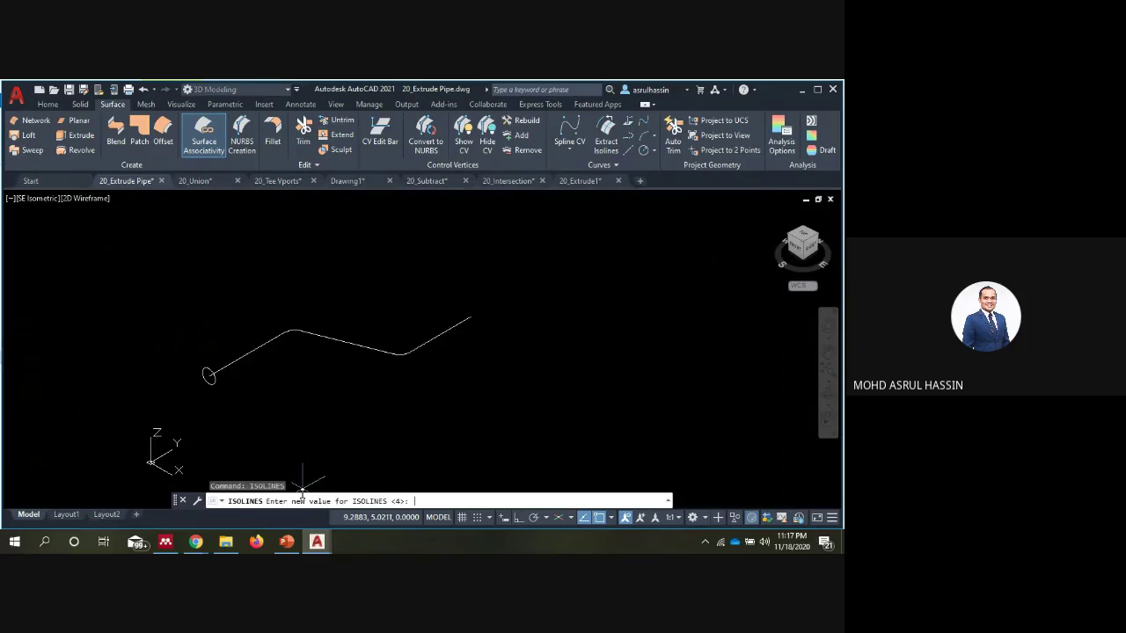
type("8")
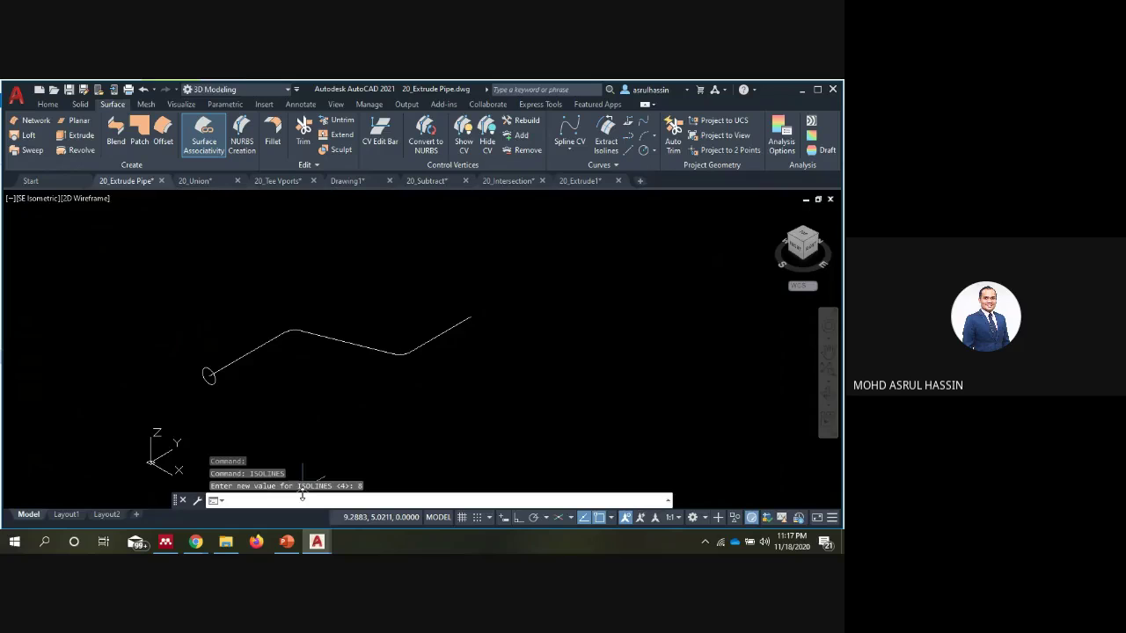
key("Return")
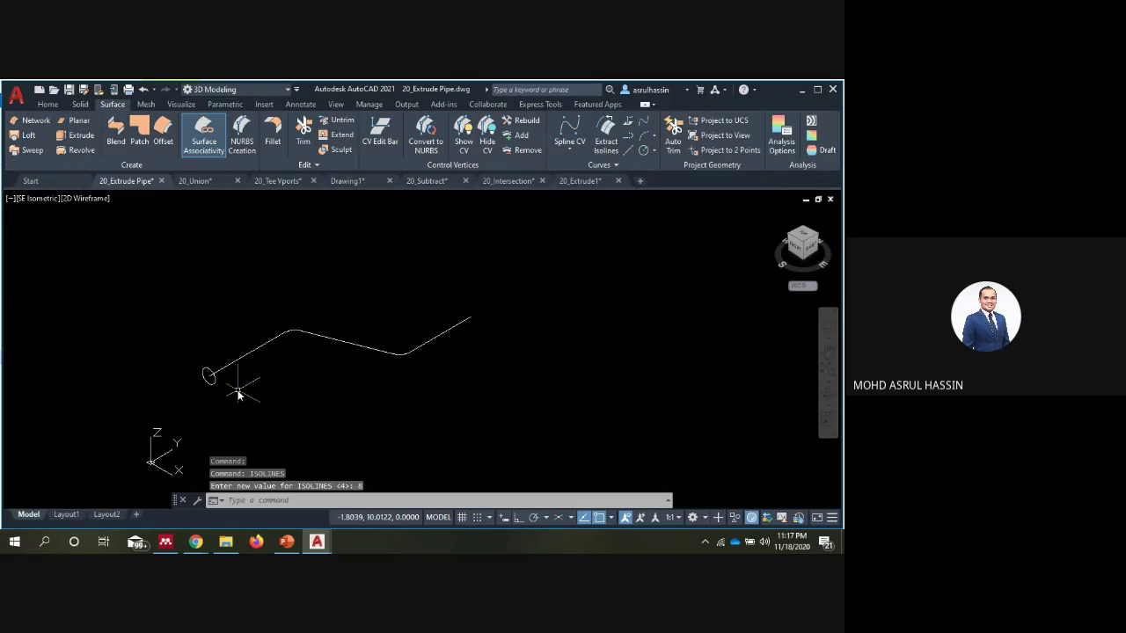
Start EXTRUDE with the small circle selected as the profile.
left_click(75, 135)
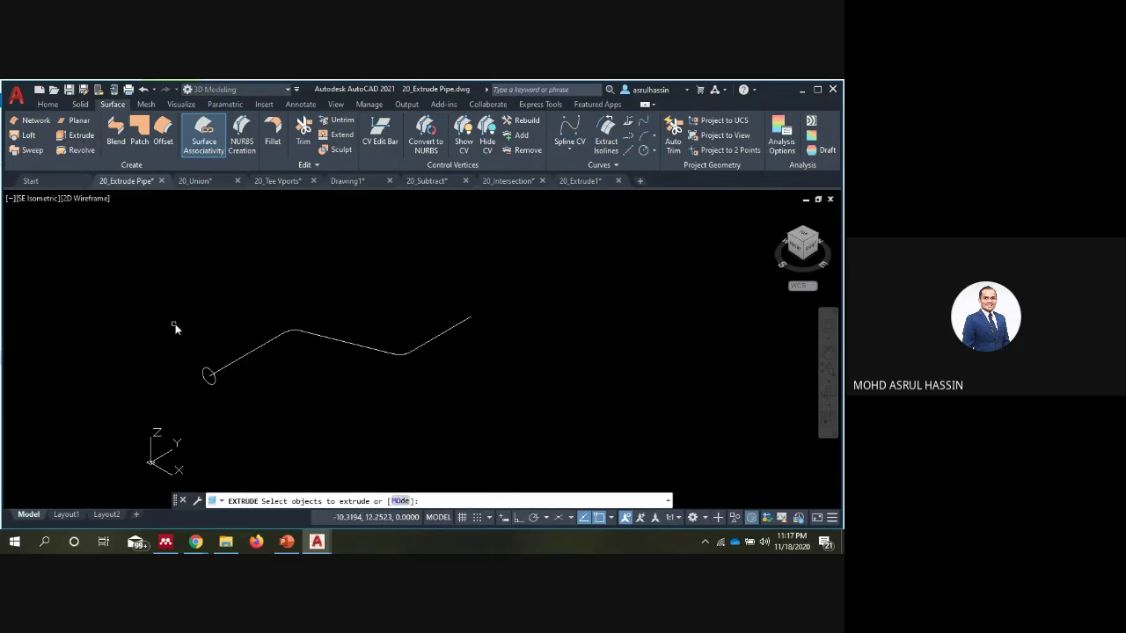
left_click(209, 375)
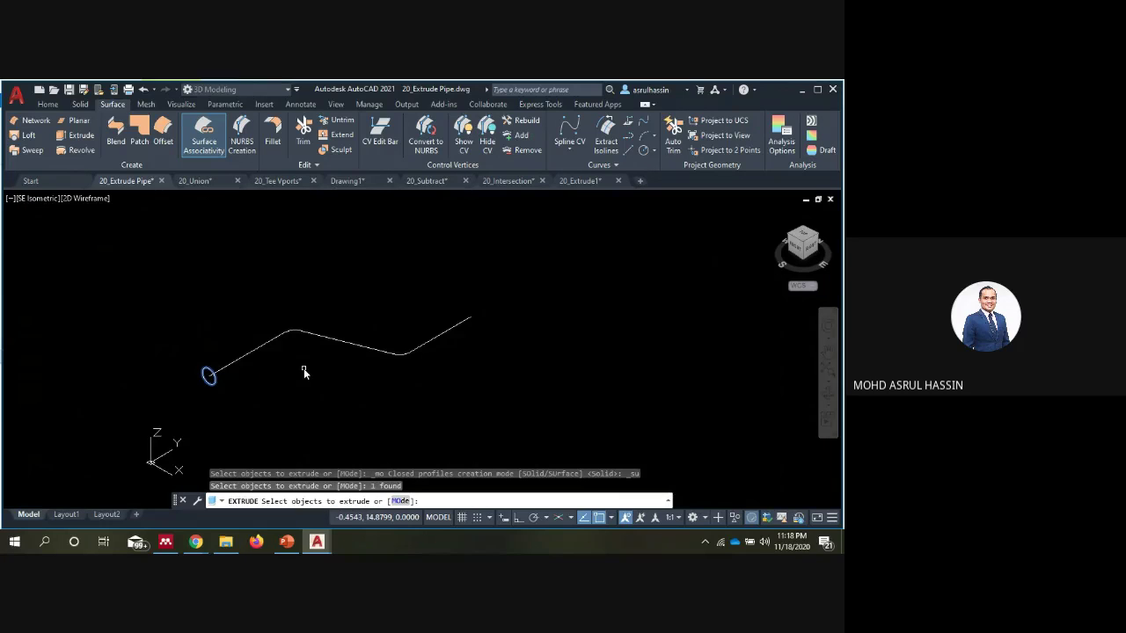
key("Return")
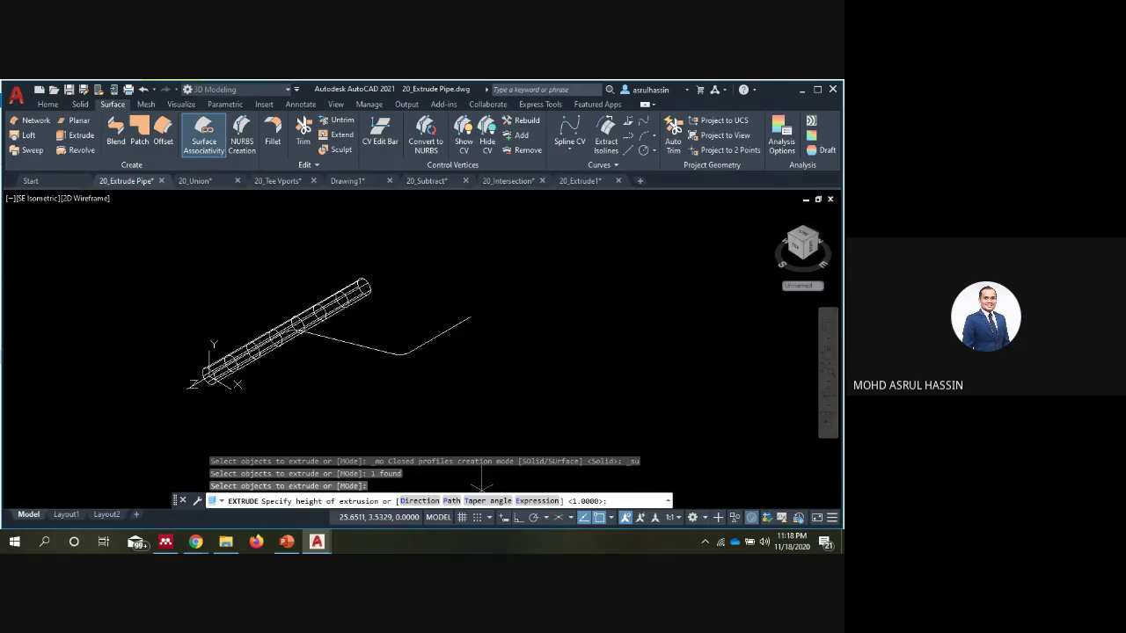
Extrude the circle along the bent polyline path into a pipe and center it in view.
left_click(285, 542)
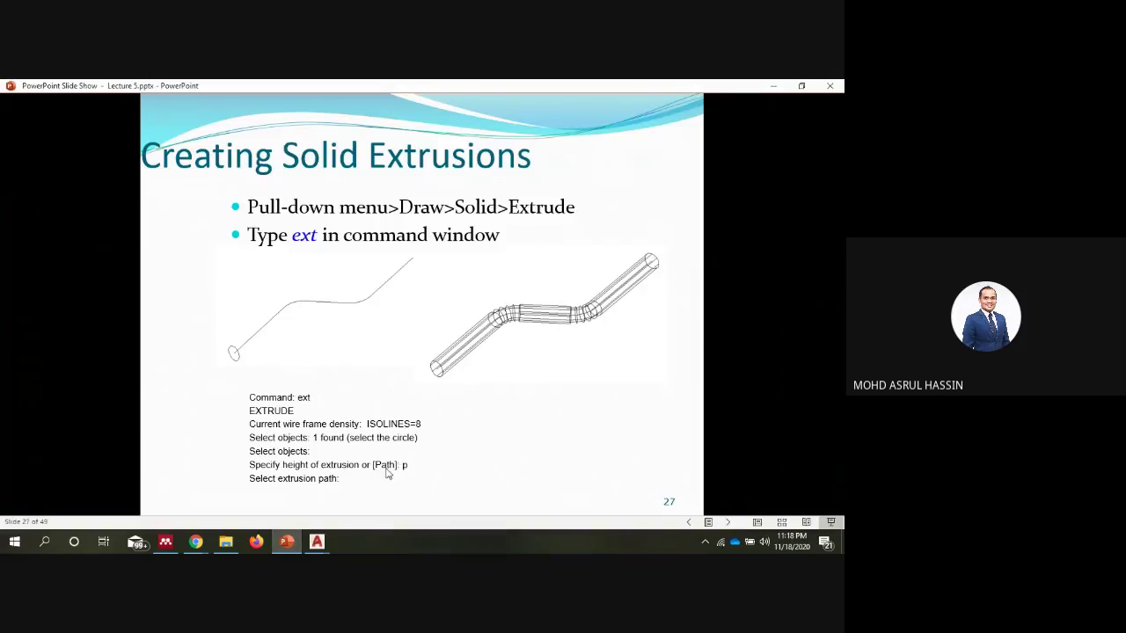
left_click(285, 542)
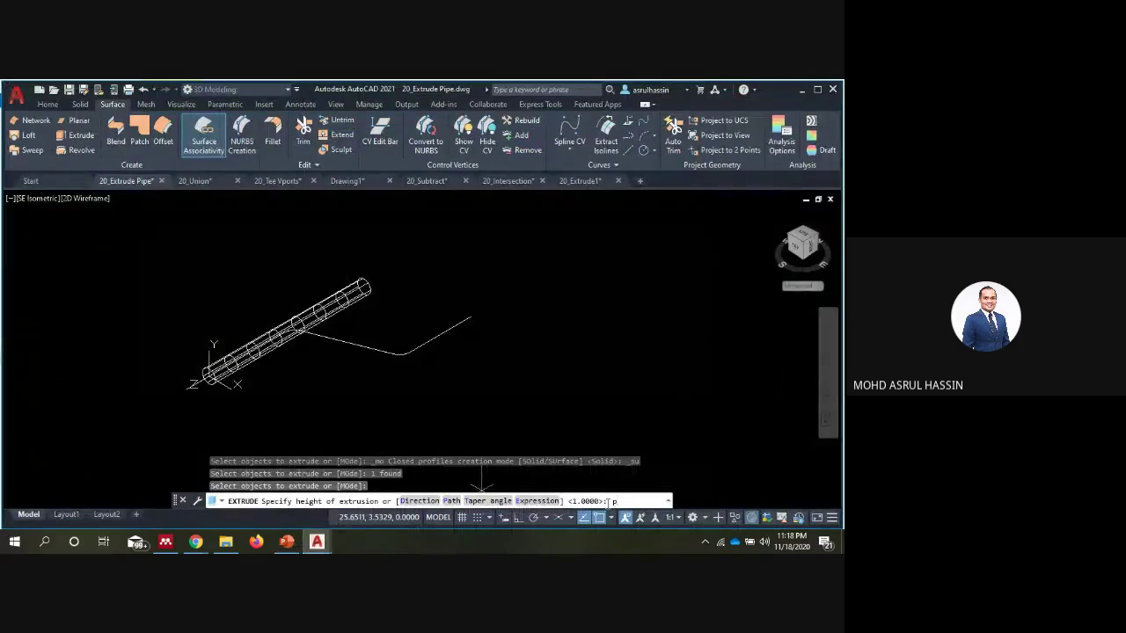
key("Return")
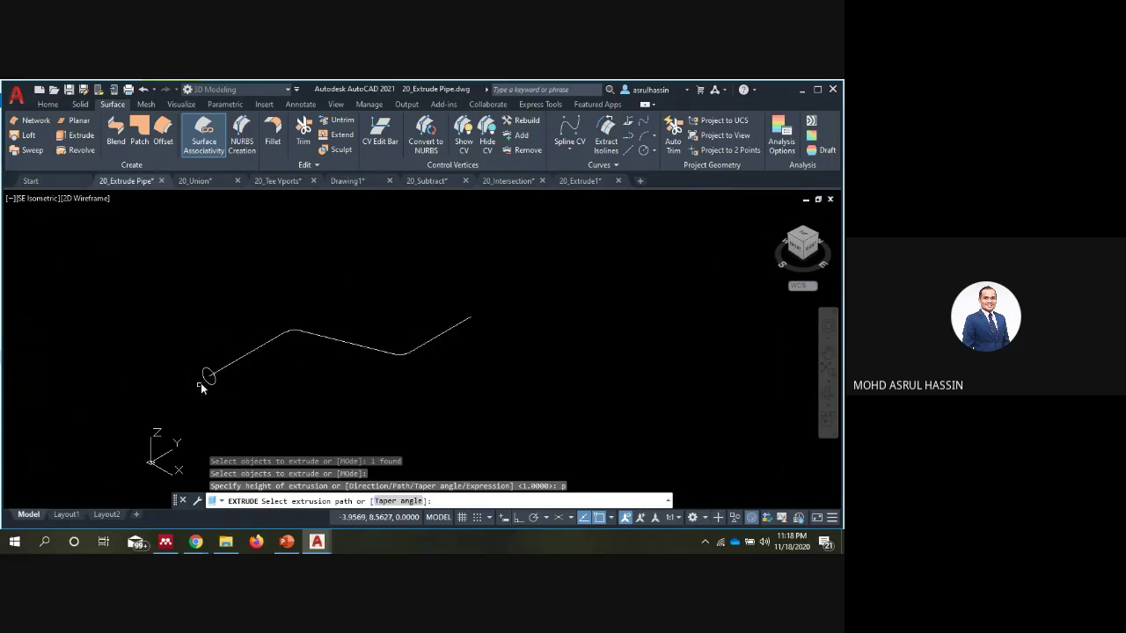
left_click(357, 349)
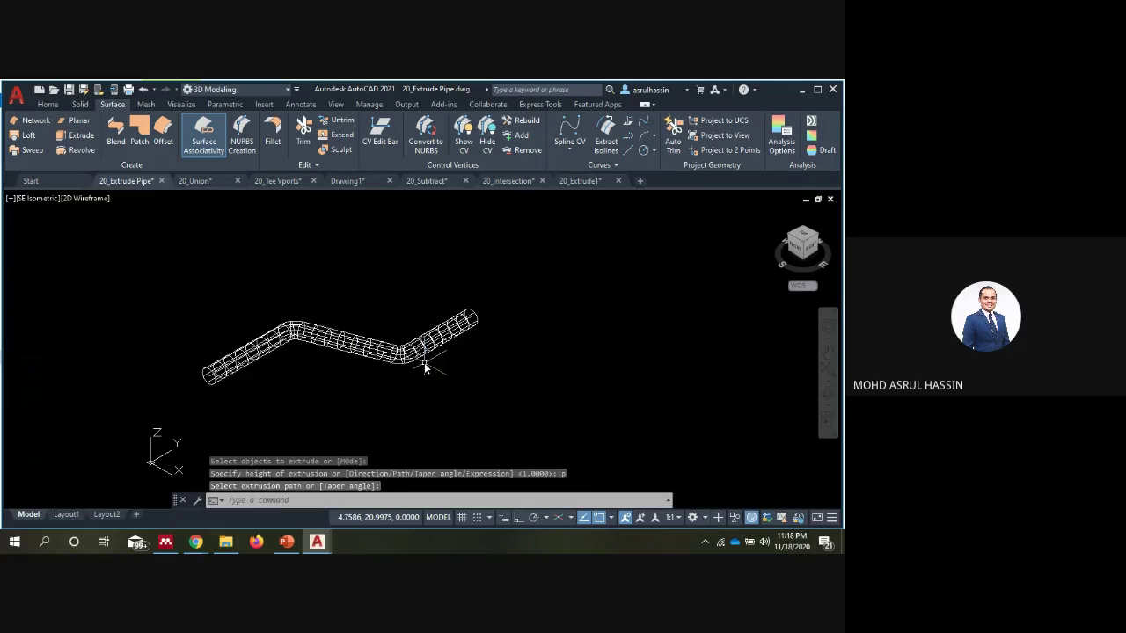
key("Return")
key("Escape")
key("Escape")
key("Escape")
scroll(485, 384, "up", 2)
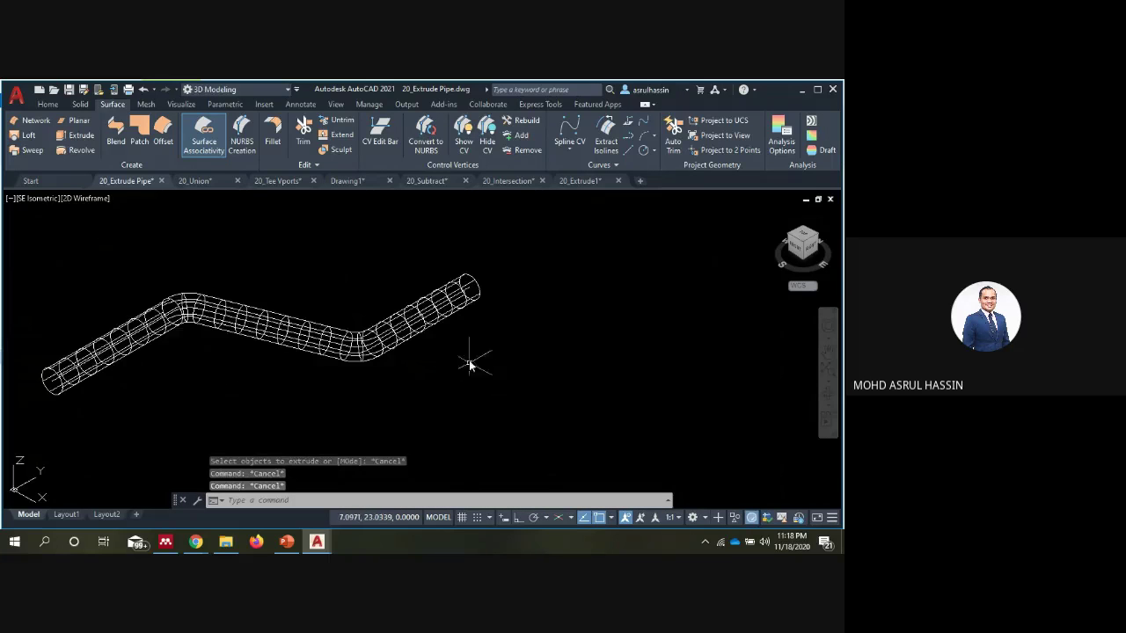
middle_click_drag(317, 330, 372, 319)
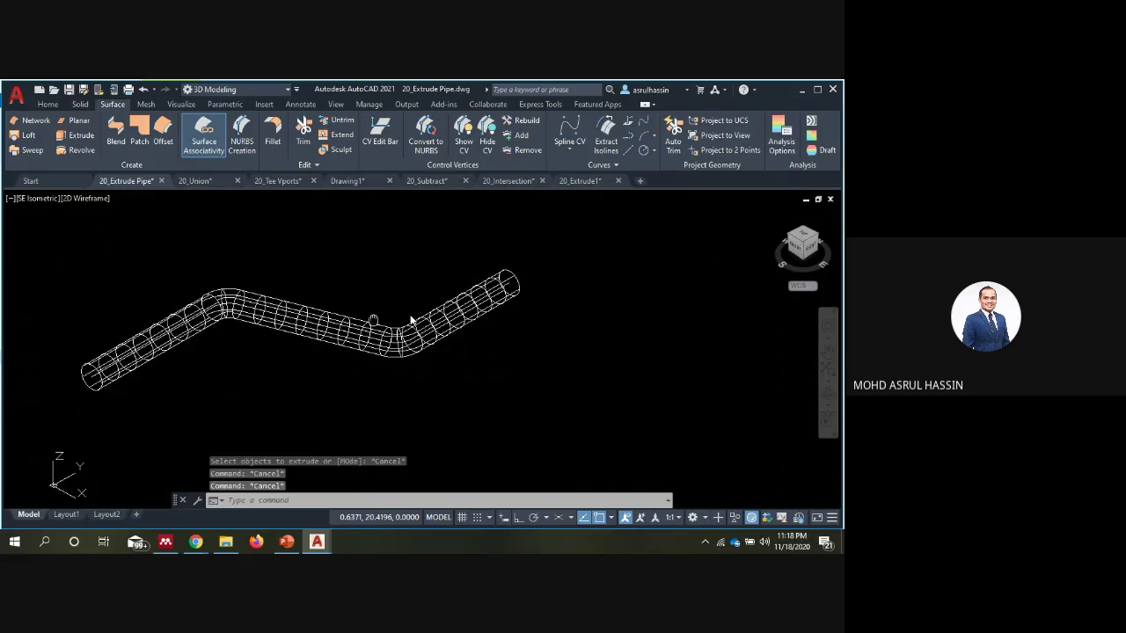
key("alt+Tab")
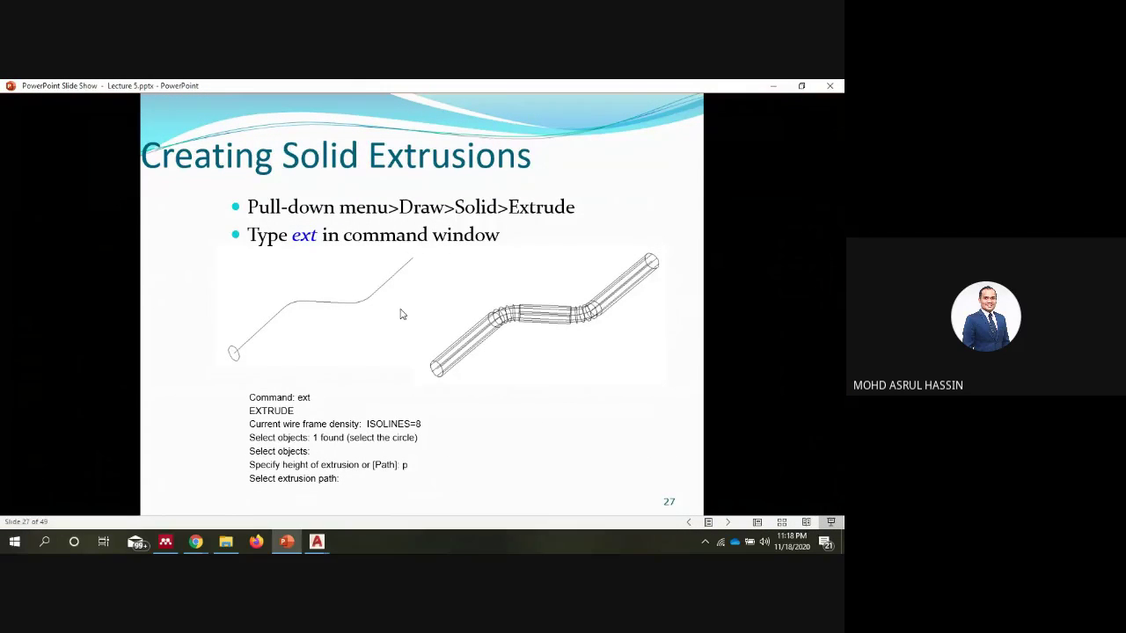
Advance from slide 27 through the revolve and 3D Screw slides to slide 35, Isolines System Variable.
left_click(400, 314)
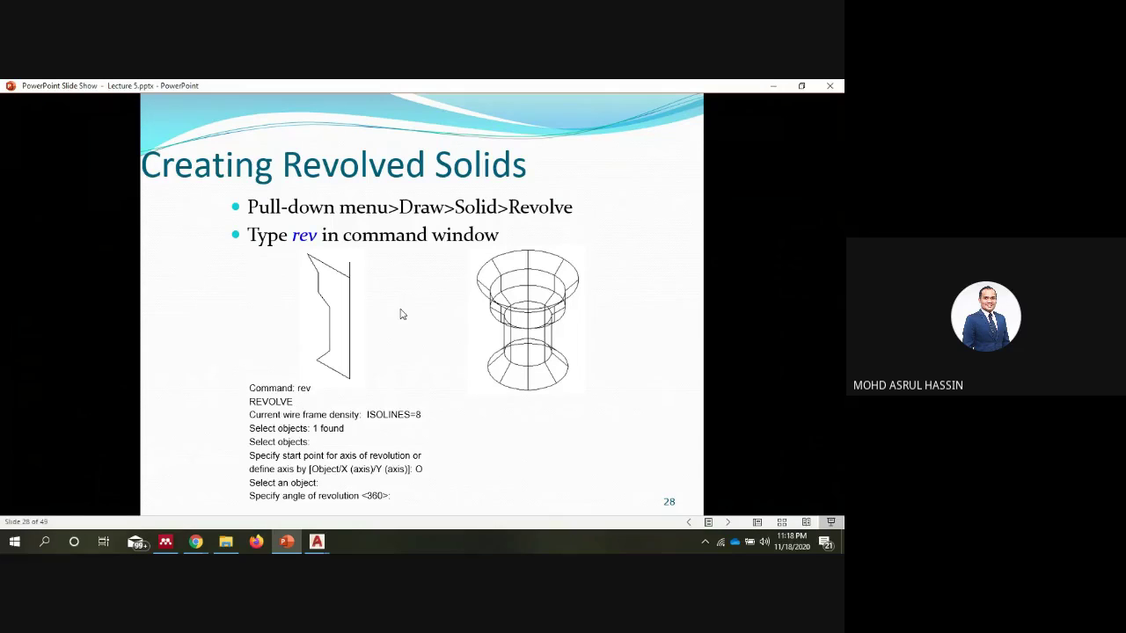
left_click(401, 313)
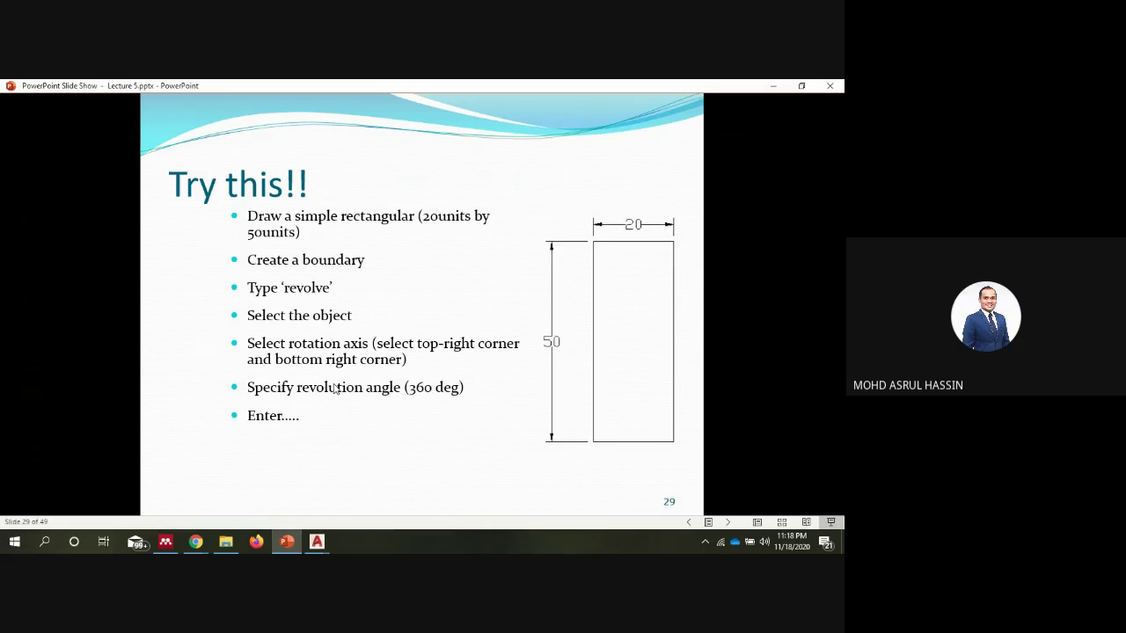
left_click(335, 388)
left_click(334, 389)
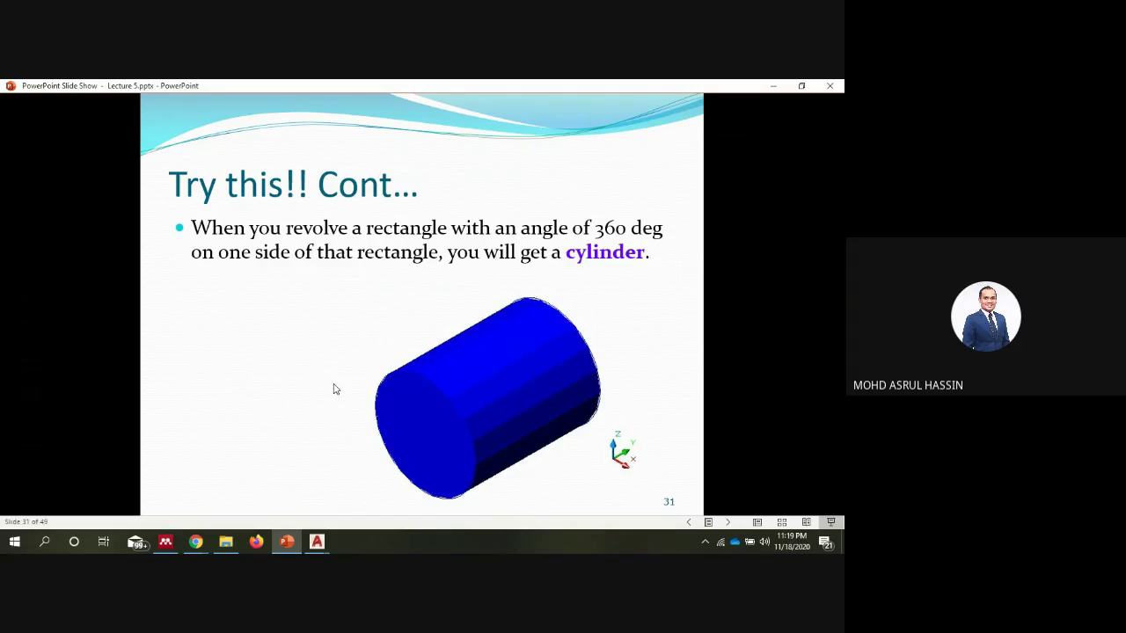
left_click(409, 328)
left_click(409, 328)
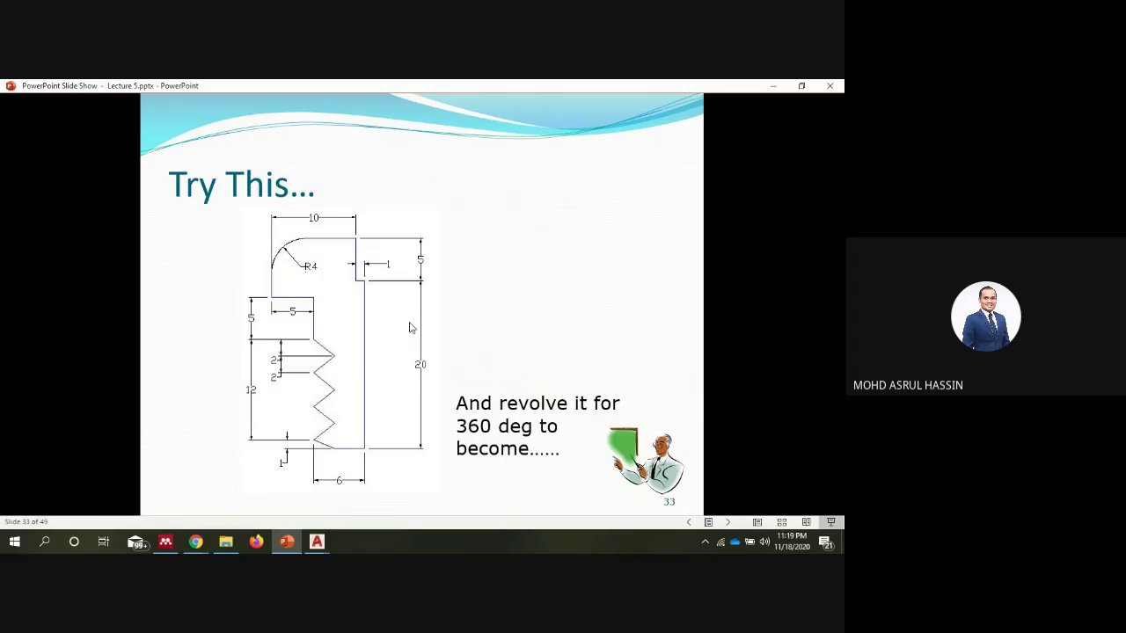
left_click(409, 328)
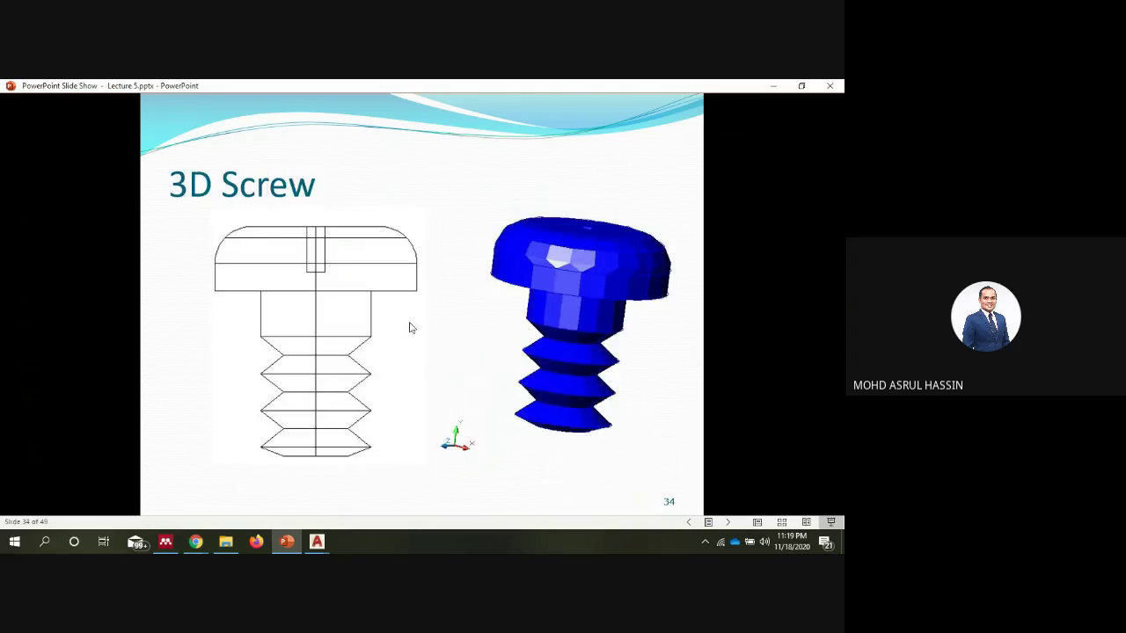
left_click(410, 328)
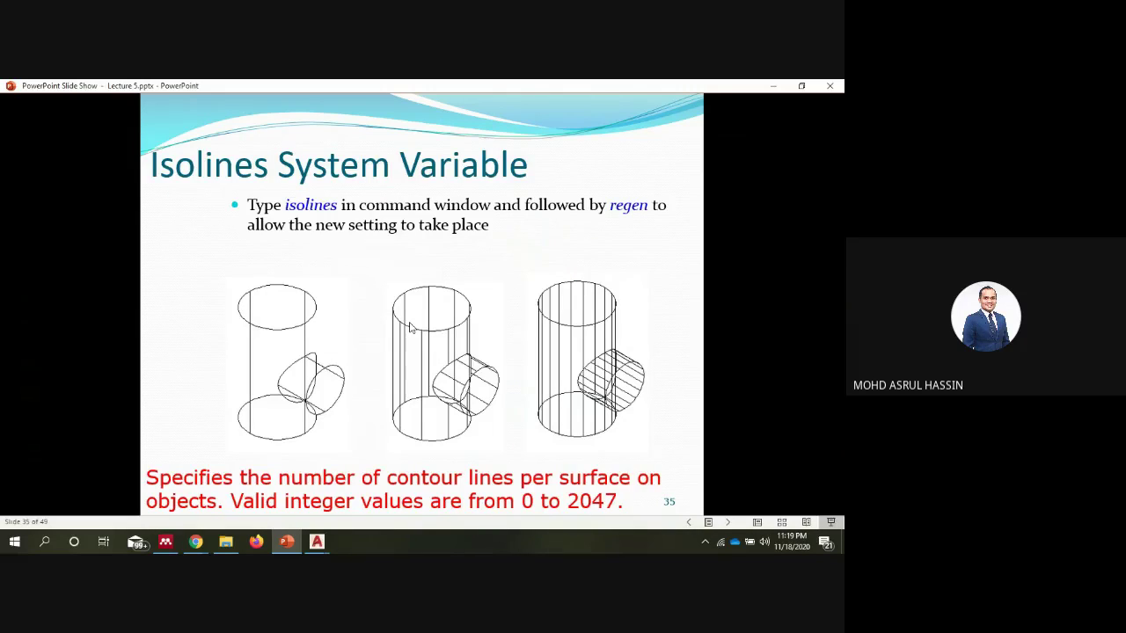
Advance through the Facetres, silhouette, viewport, Creating Section and Creating Slice slides.
left_click(410, 328)
left_click(410, 328)
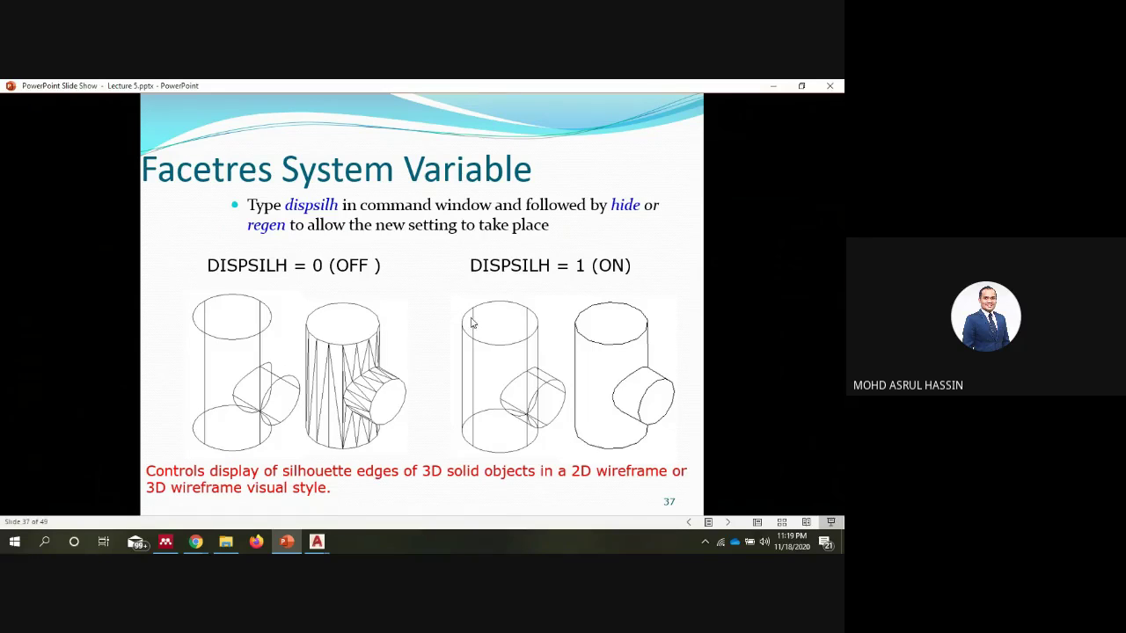
left_click(460, 343)
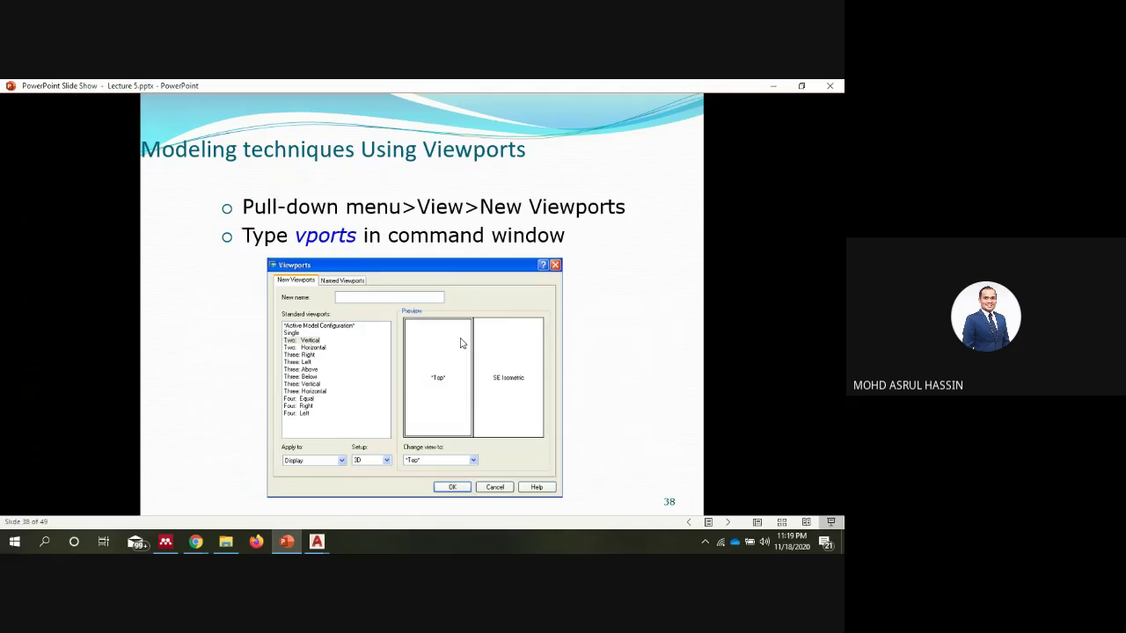
left_click(460, 343)
left_click(460, 342)
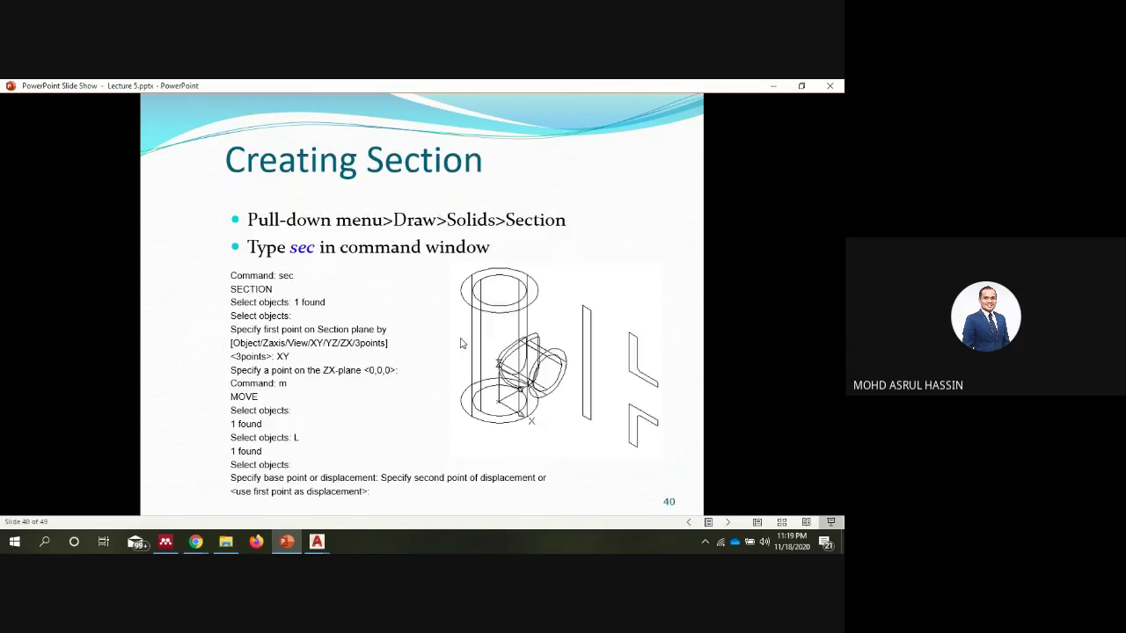
left_click(461, 343)
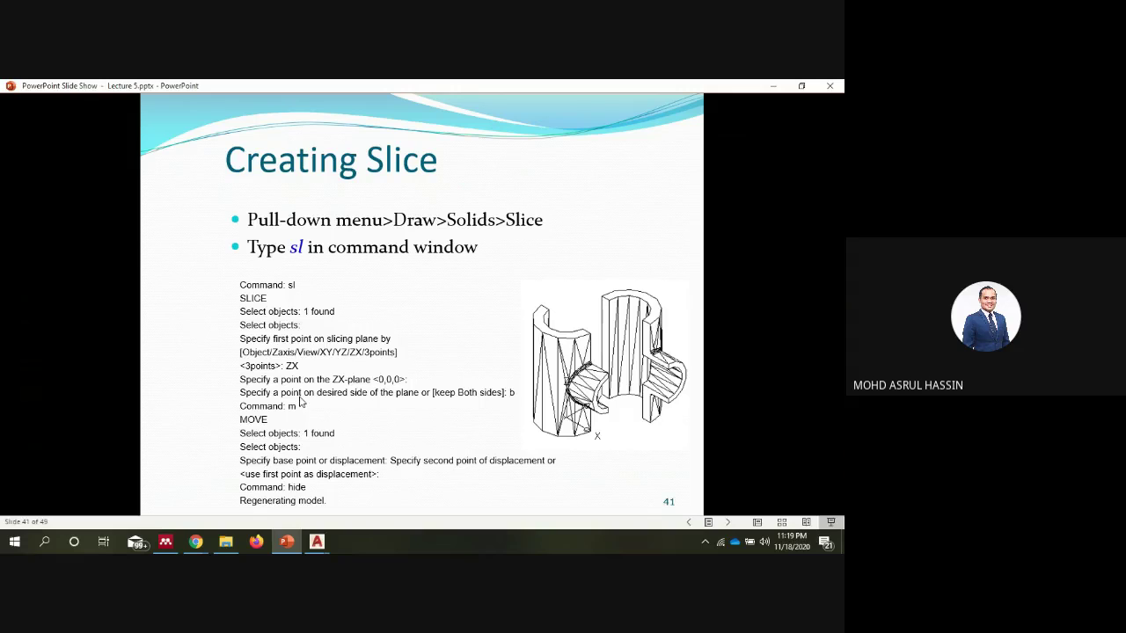
Move through the shading slides and settle back on slide 44, Hidden.
left_click(300, 402)
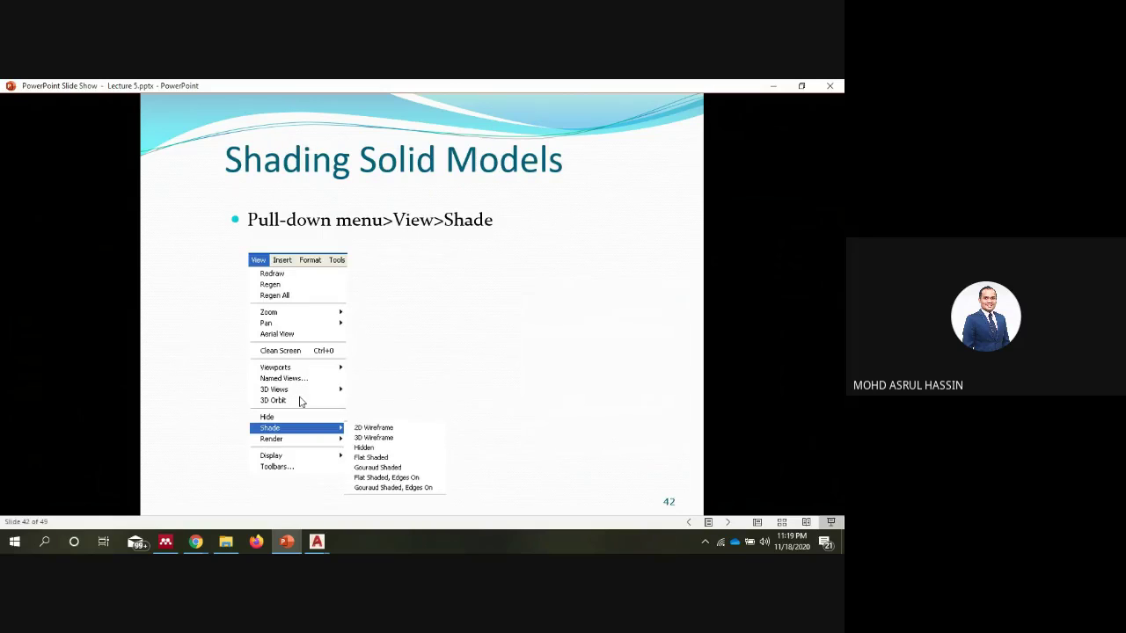
left_click(300, 402)
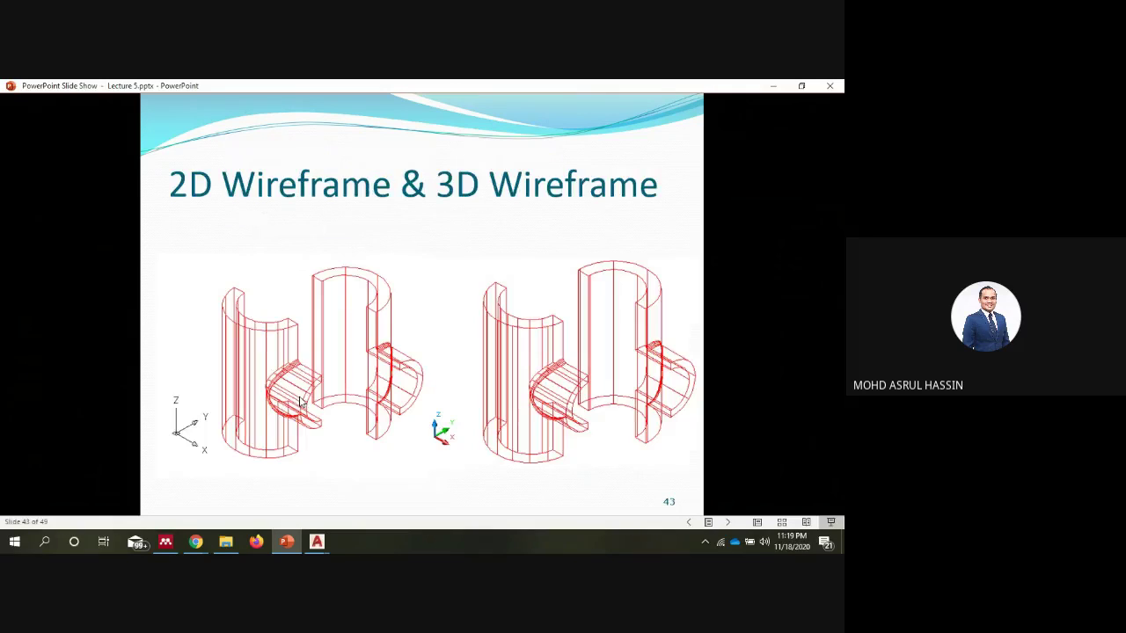
left_click(299, 402)
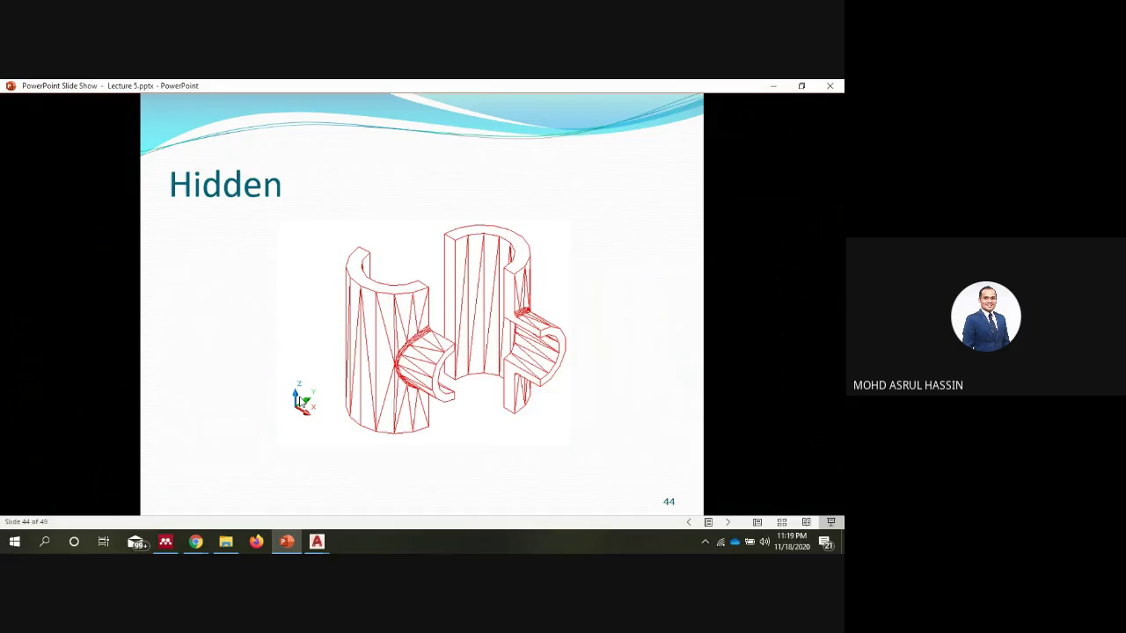
left_click(300, 402)
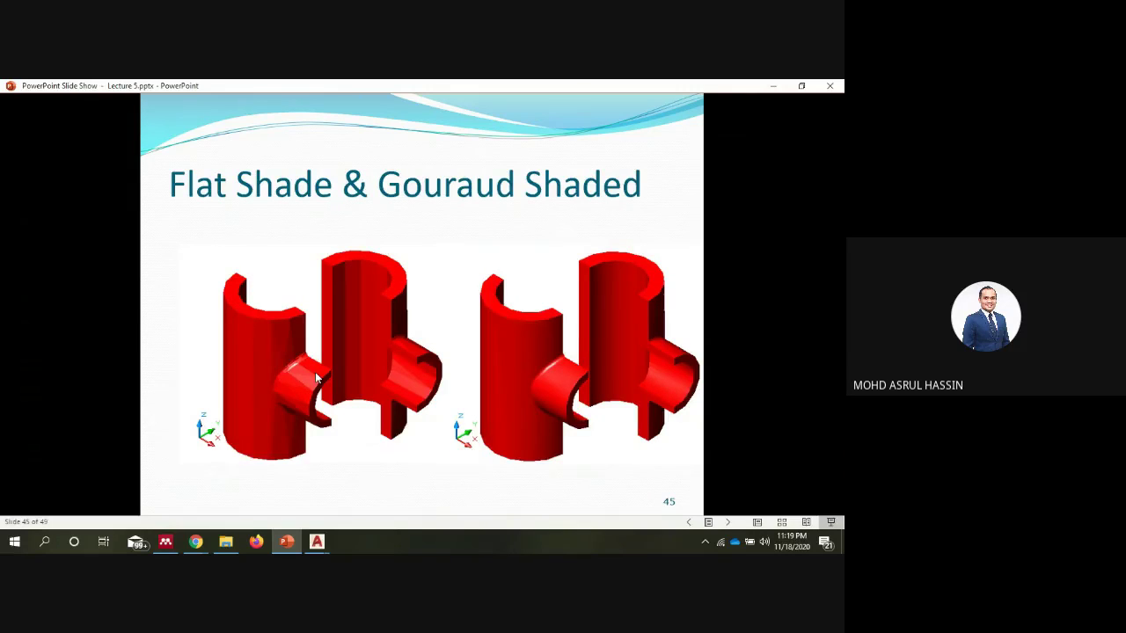
scroll(316, 378, "up", 1)
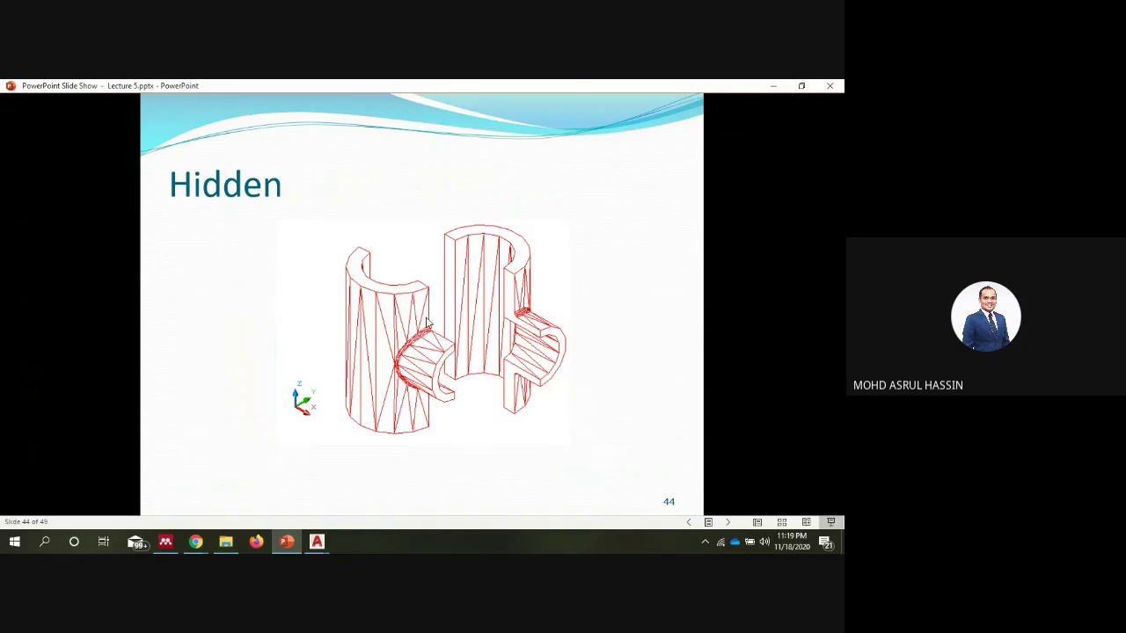
left_click(316, 541)
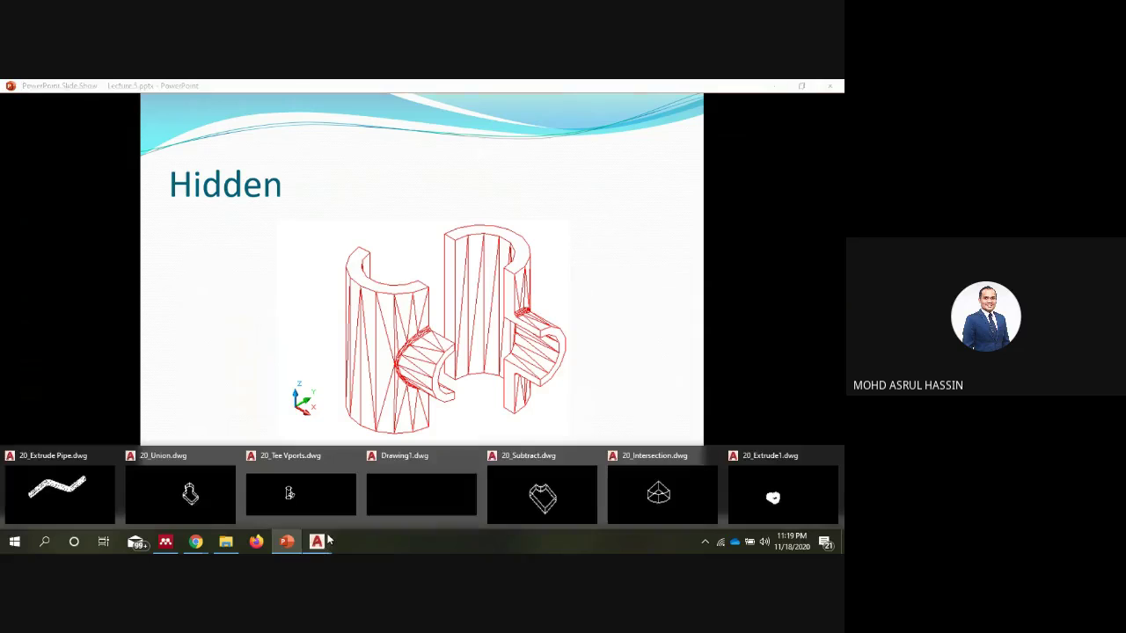
In the 20_Intersection drawing, show the quarter-round solid as Shaded, Shaded with edges, then Hidden.
left_click(634, 508)
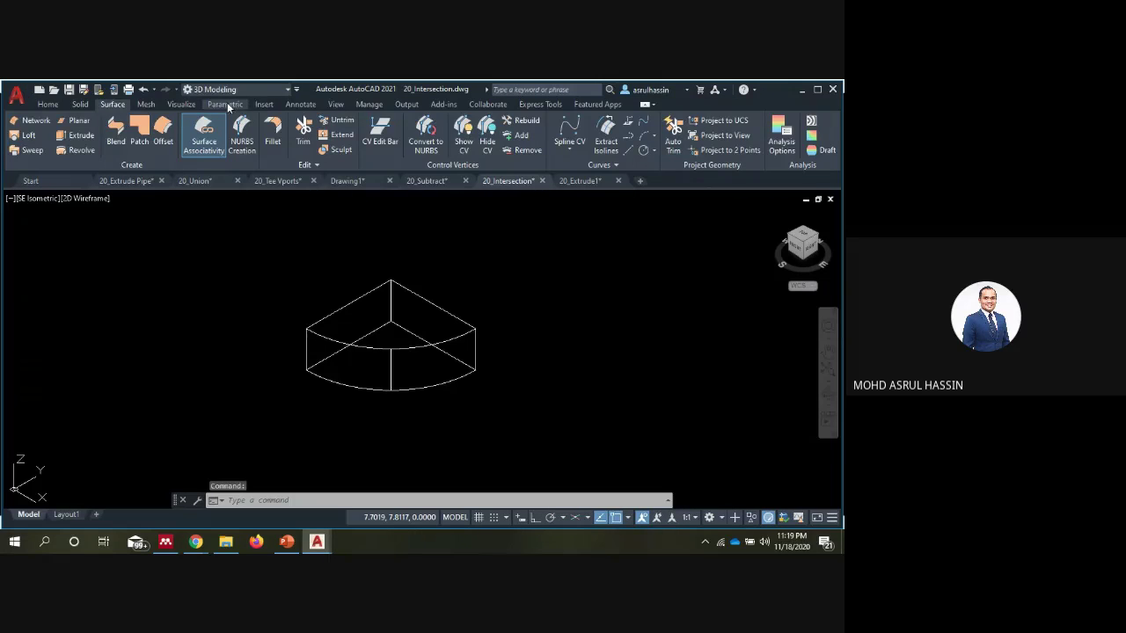
left_click(335, 104)
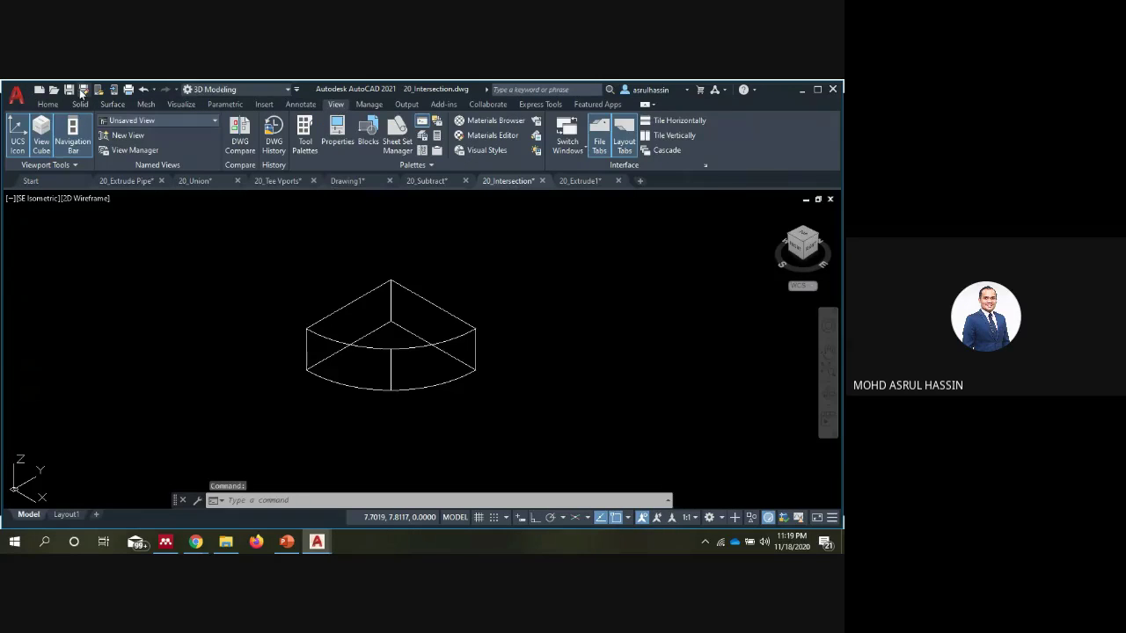
left_click(47, 103)
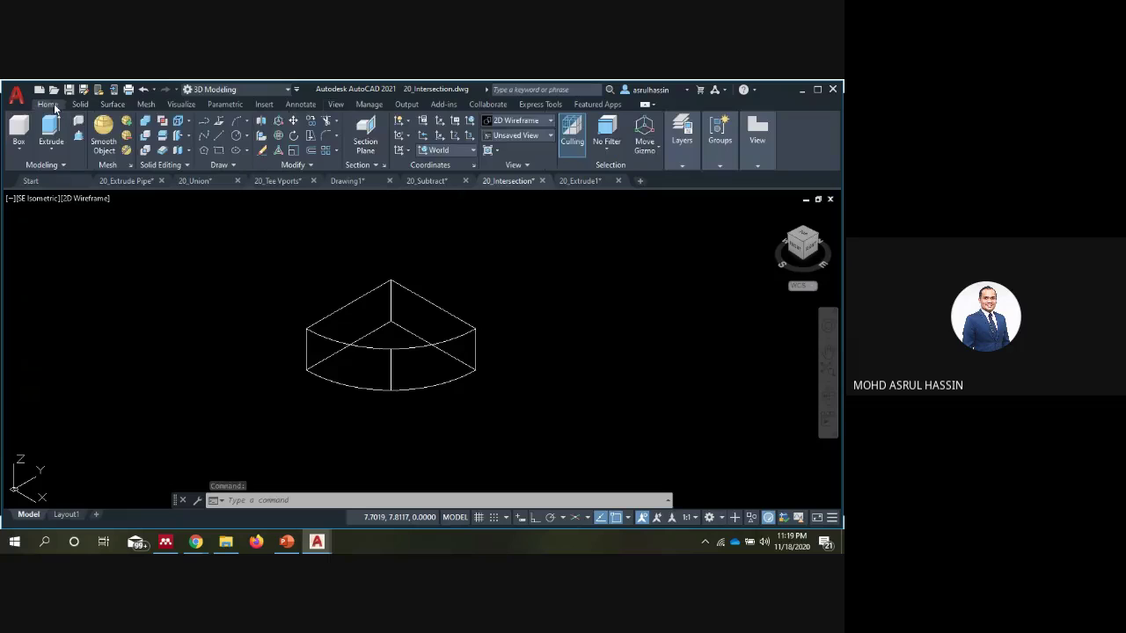
left_click(517, 122)
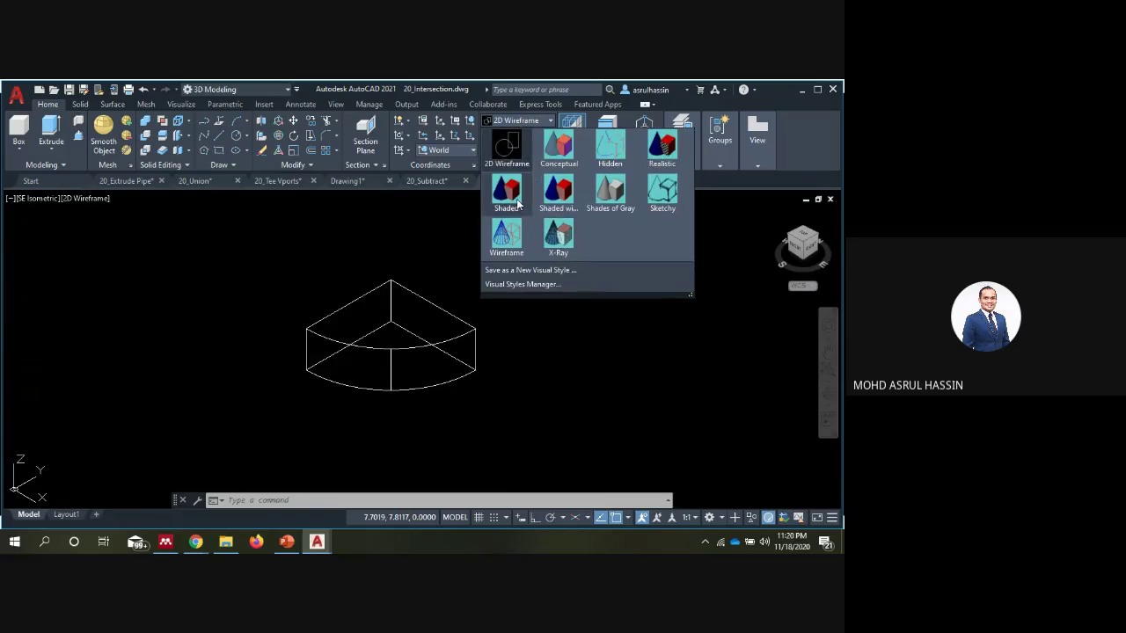
left_click(517, 204)
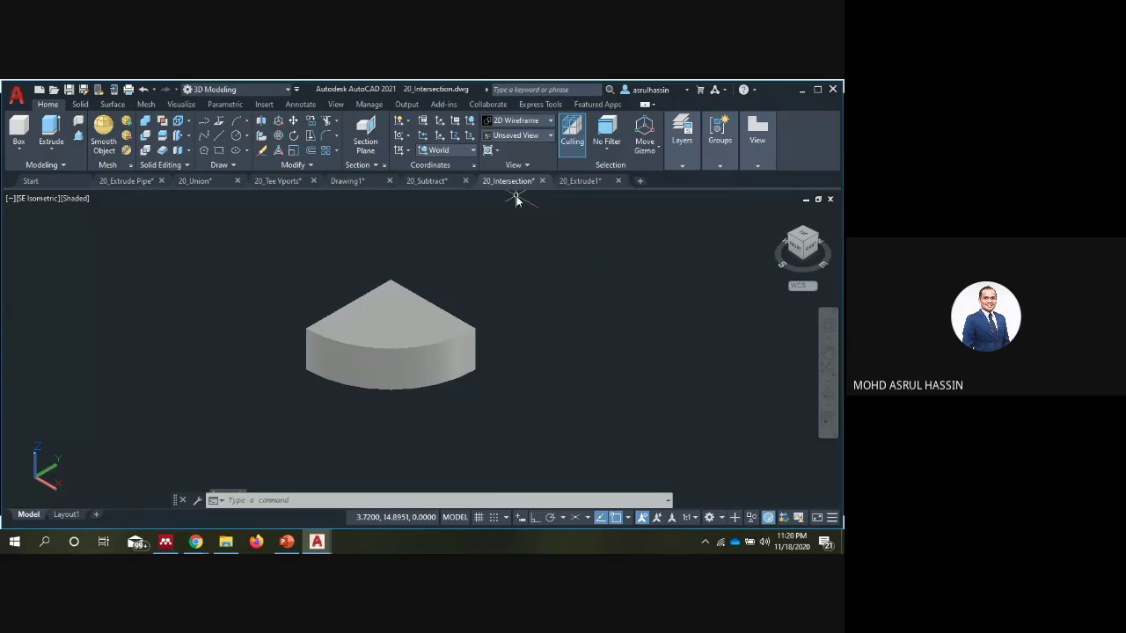
left_click(534, 120)
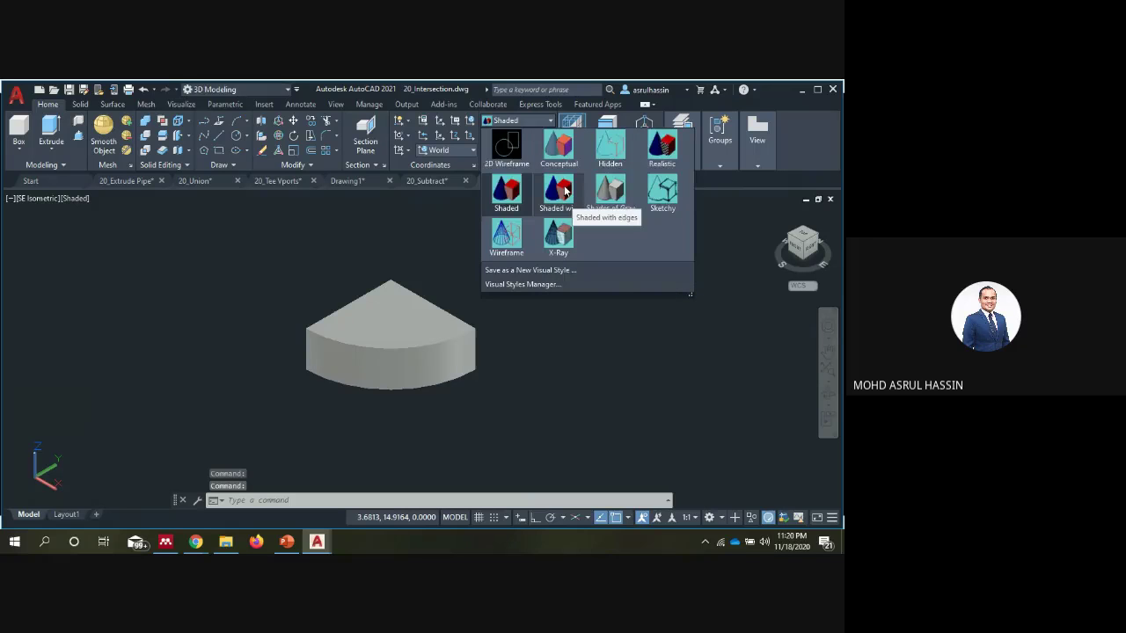
left_click(564, 188)
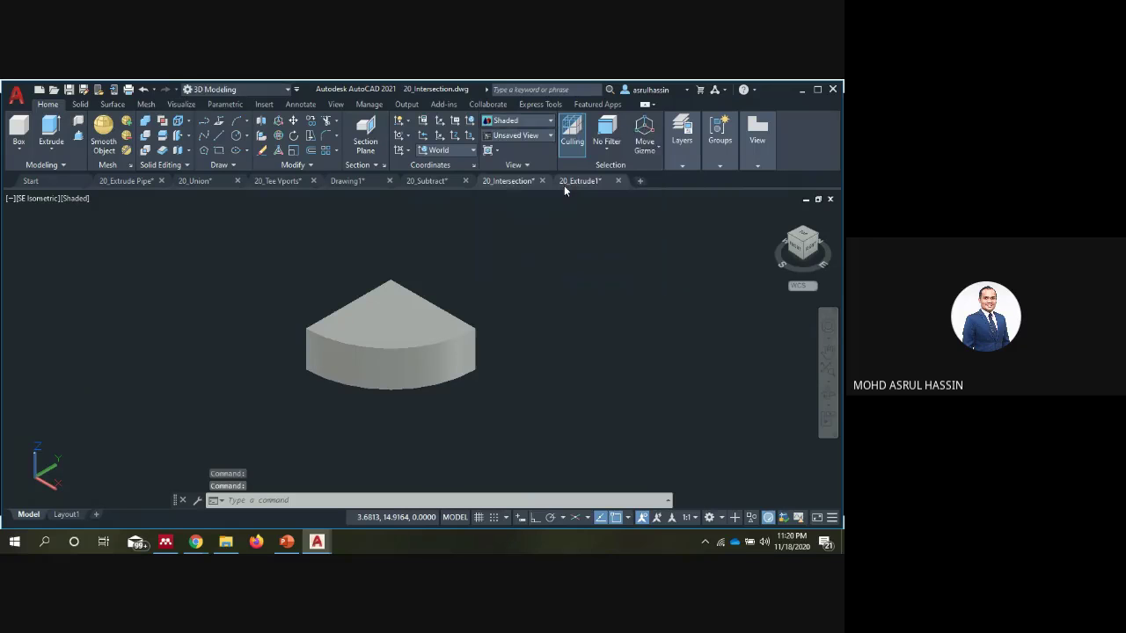
left_click(510, 121)
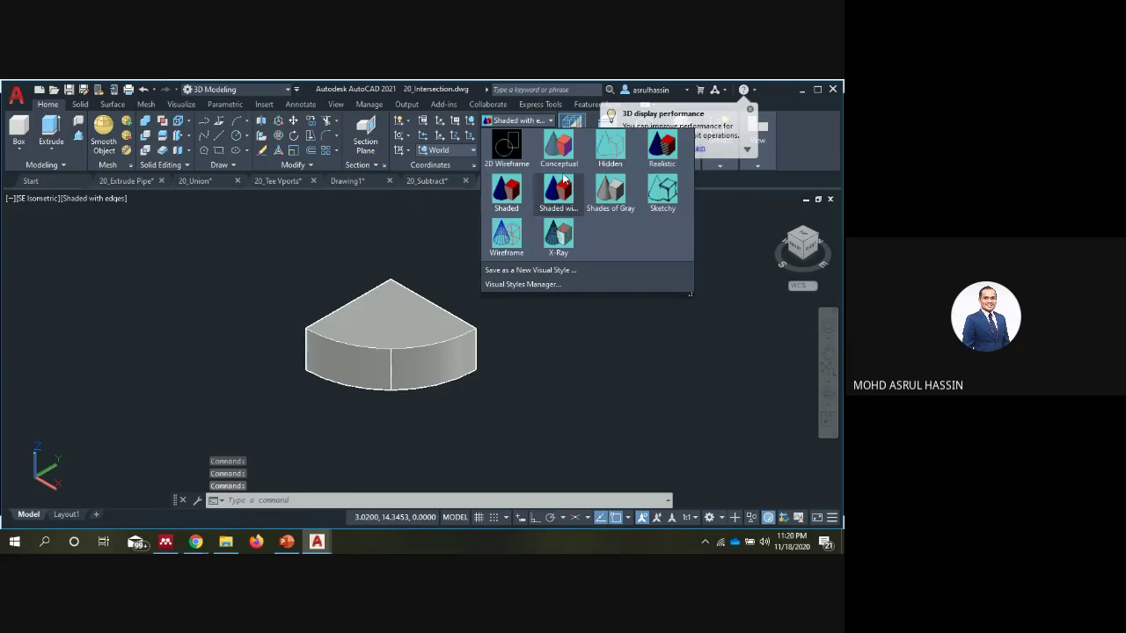
left_click(610, 148)
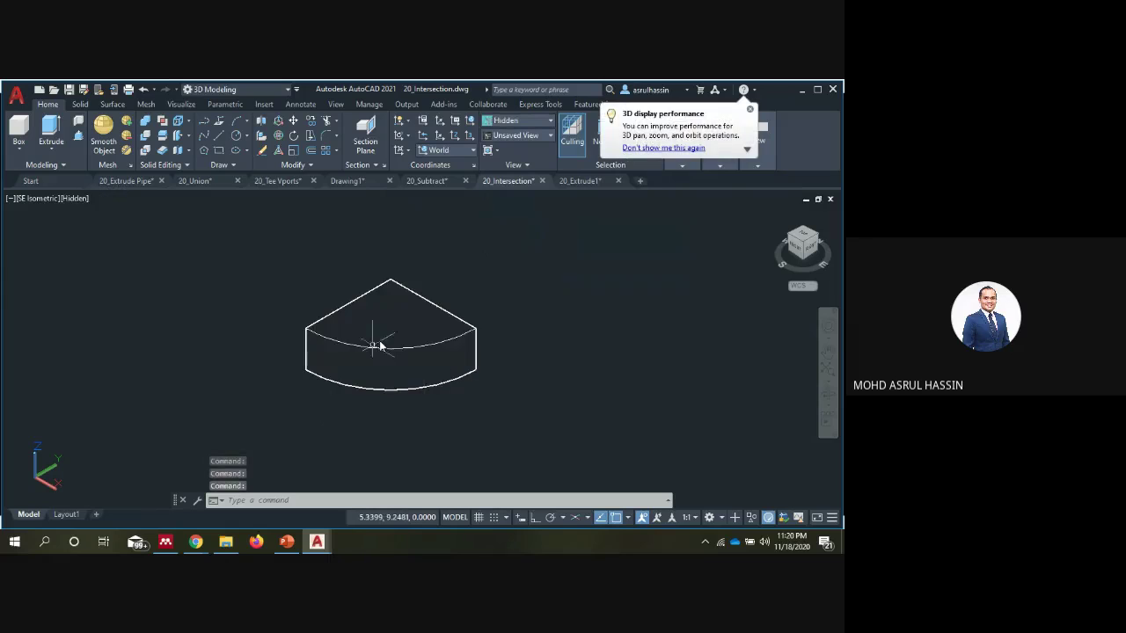
In the slide show, advance past the 2D Wireframe & 3D Wireframe and Hidden slides to Flat Shade & Gouraud Shaded.
left_click(289, 545)
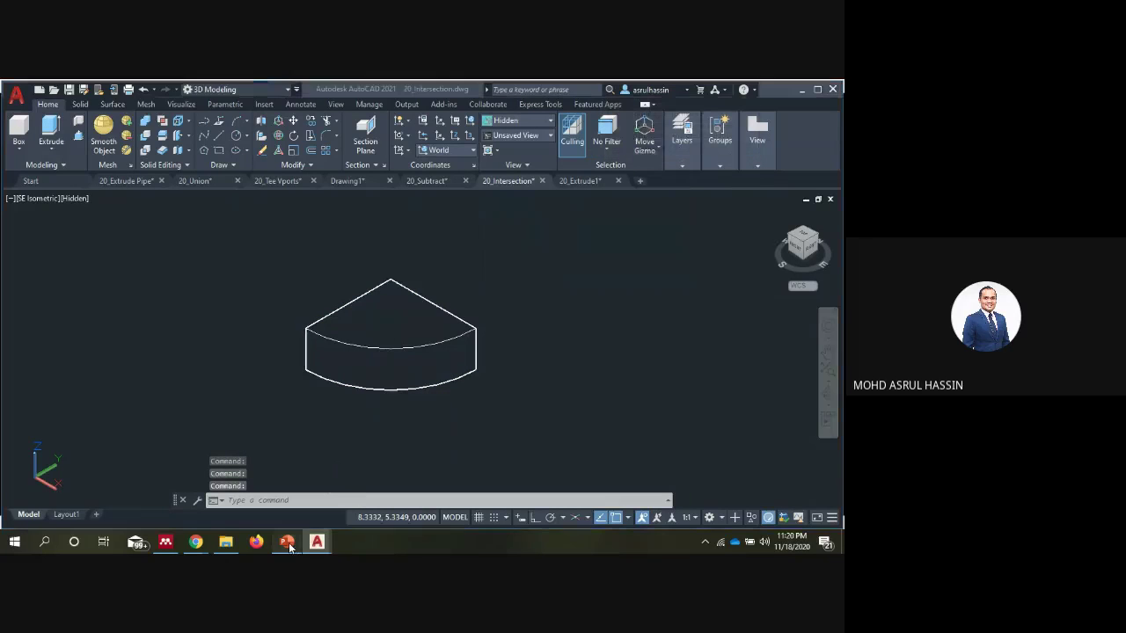
left_click(498, 336)
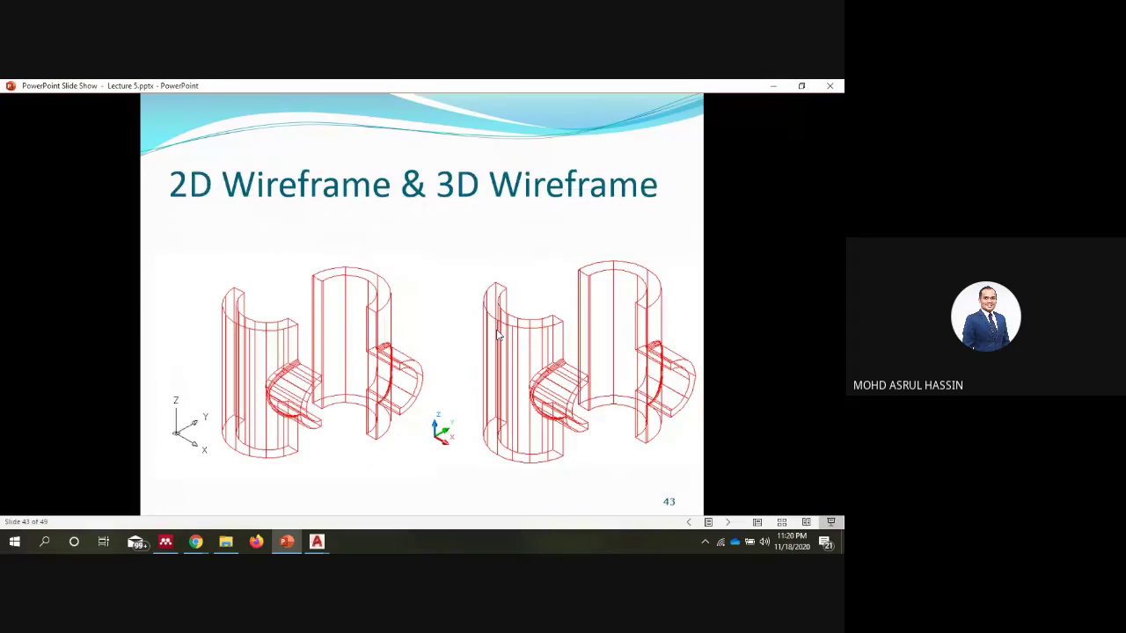
key("Right")
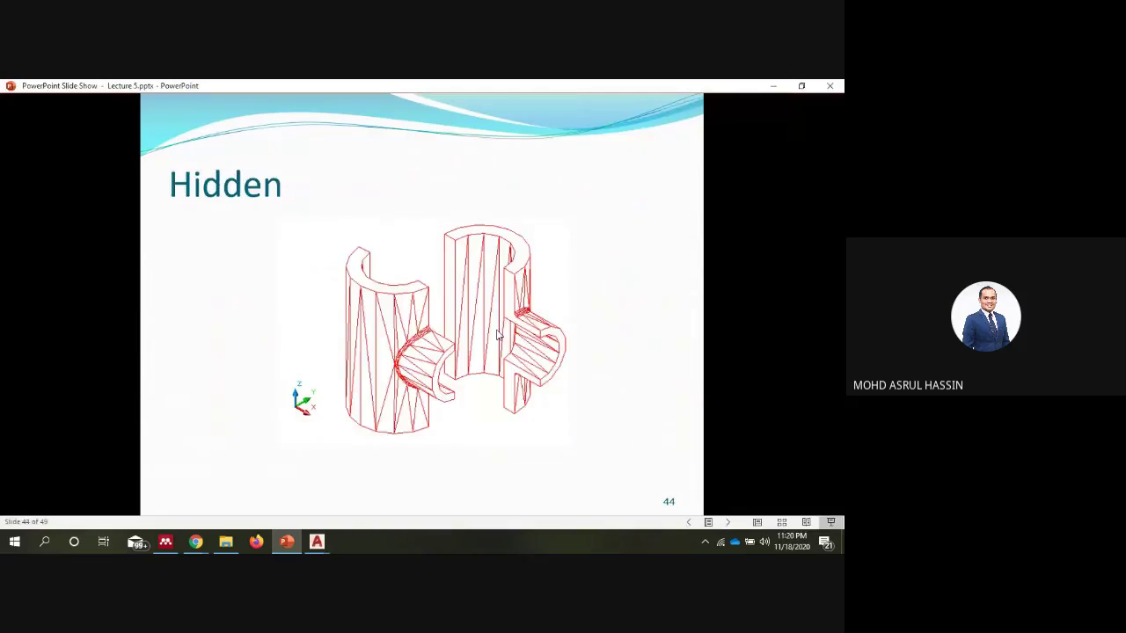
left_click(497, 335)
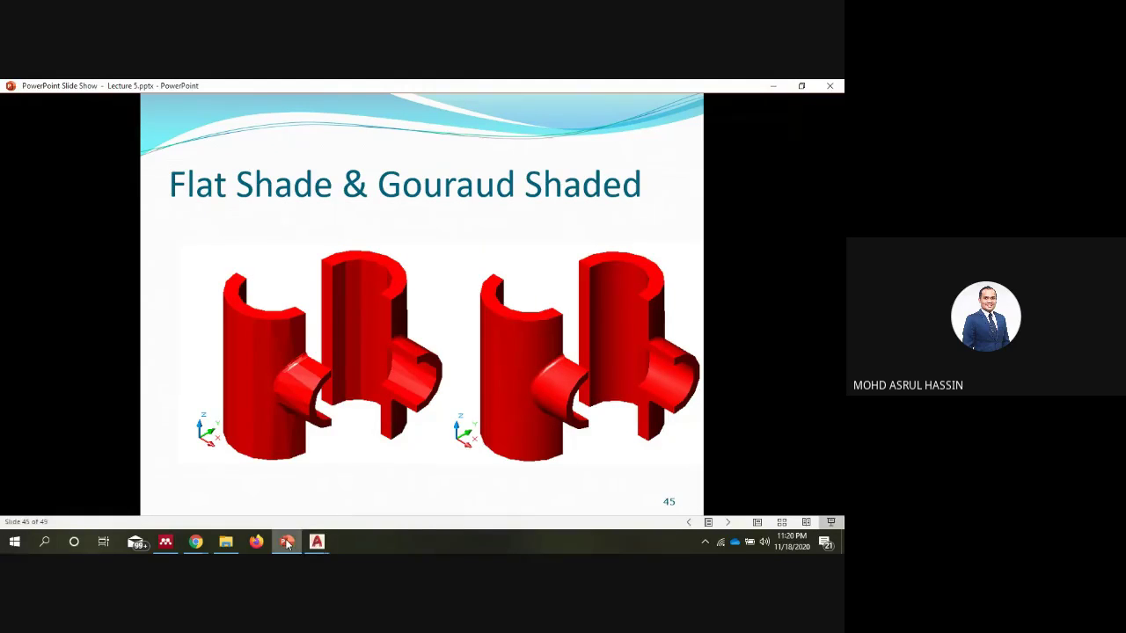
Show the solid in Shades of Gray, leave it Shaded, and return to PowerPoint.
left_click(317, 541)
left_click(517, 119)
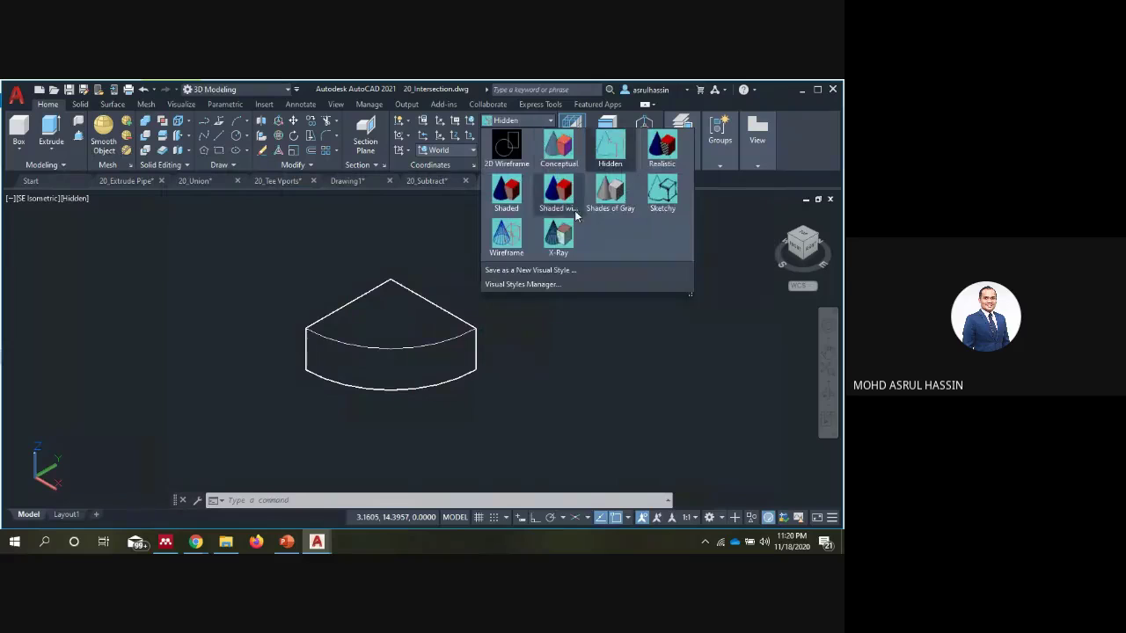
left_click(606, 190)
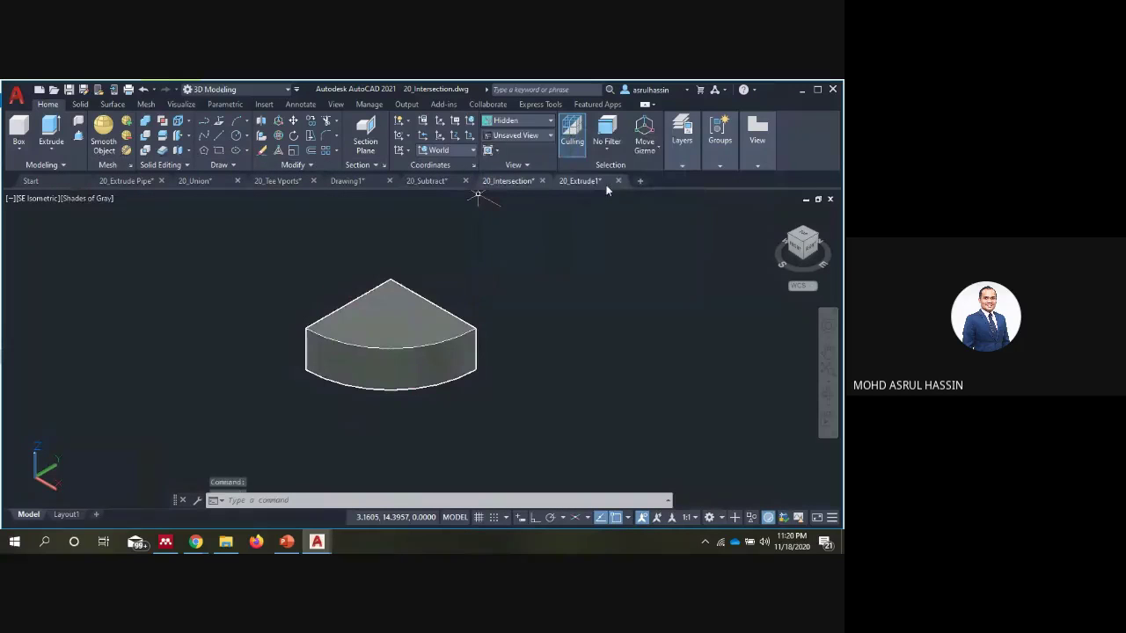
left_click(534, 119)
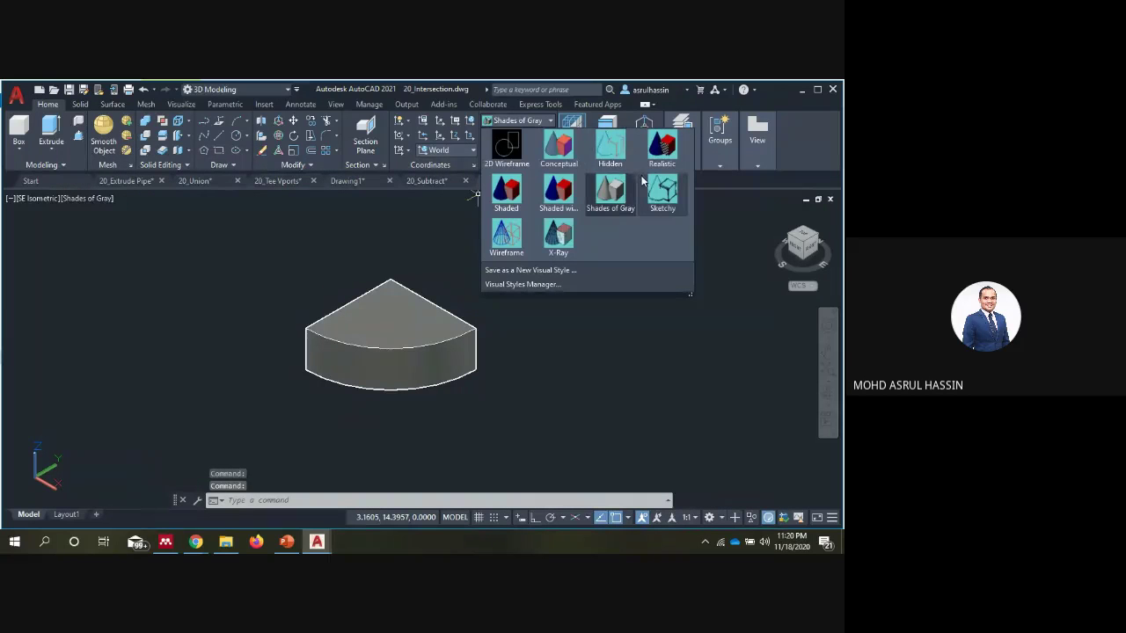
left_click(518, 190)
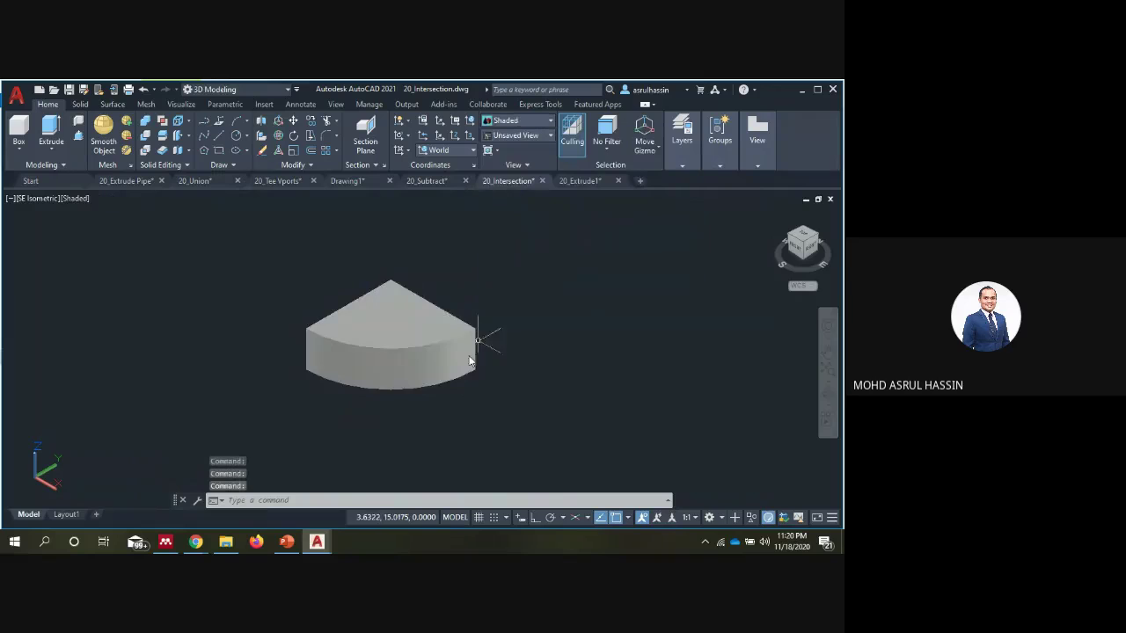
left_click(521, 123)
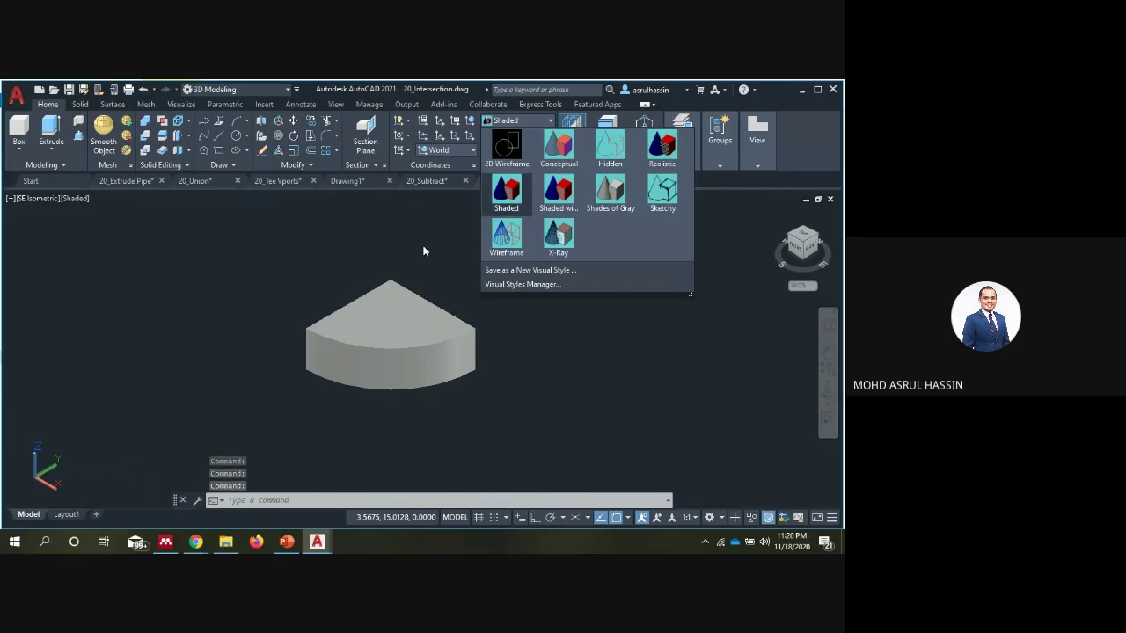
left_click(506, 189)
left_click(287, 541)
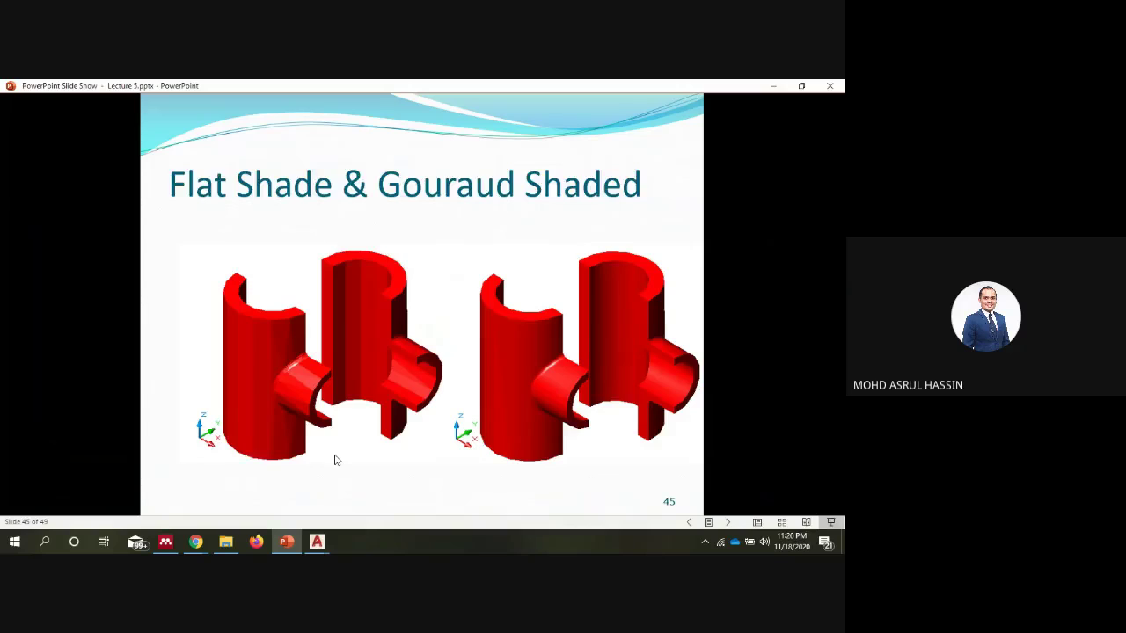
Advance through the Edge On, 2D Draw Commands in 3D Space and Region slides to End of Lecture 5.
left_click(335, 459)
left_click(335, 459)
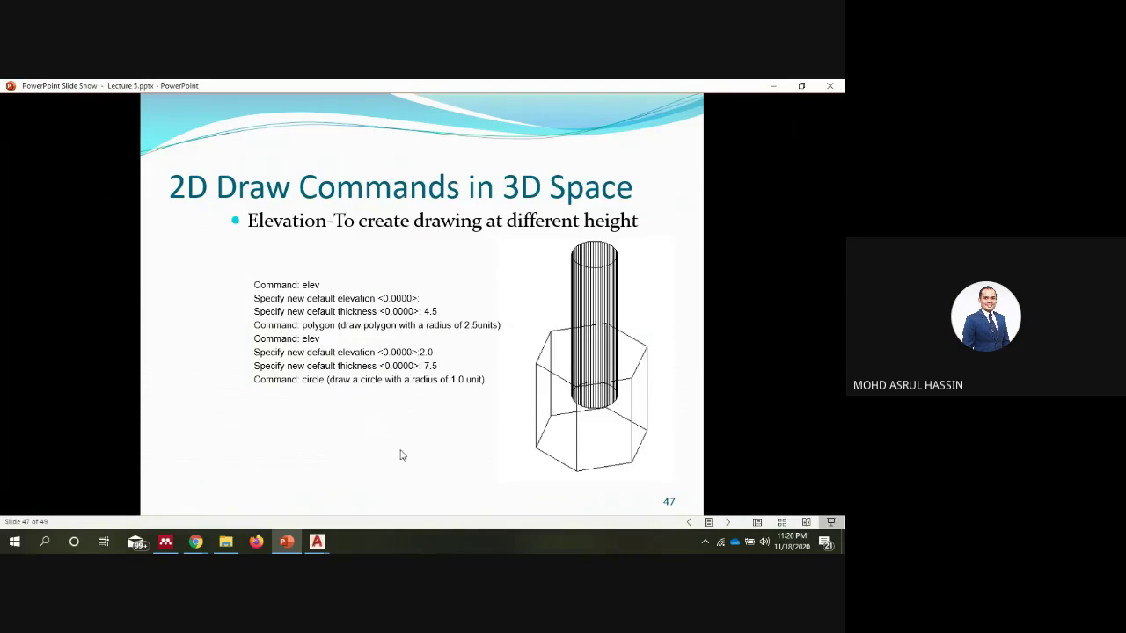
left_click(552, 401)
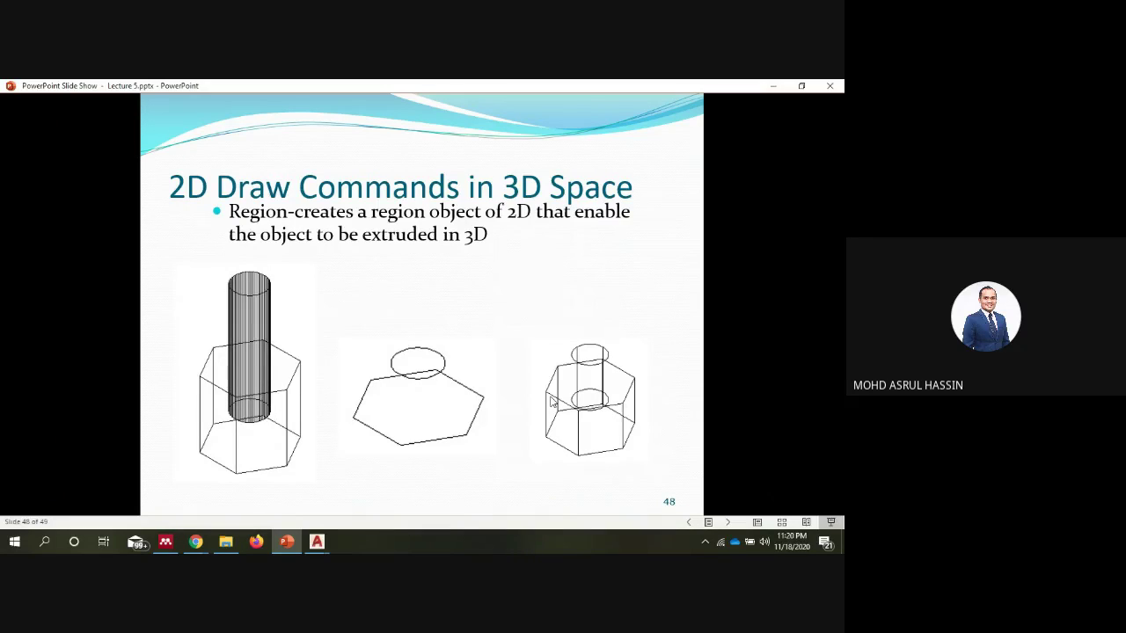
left_click(552, 401)
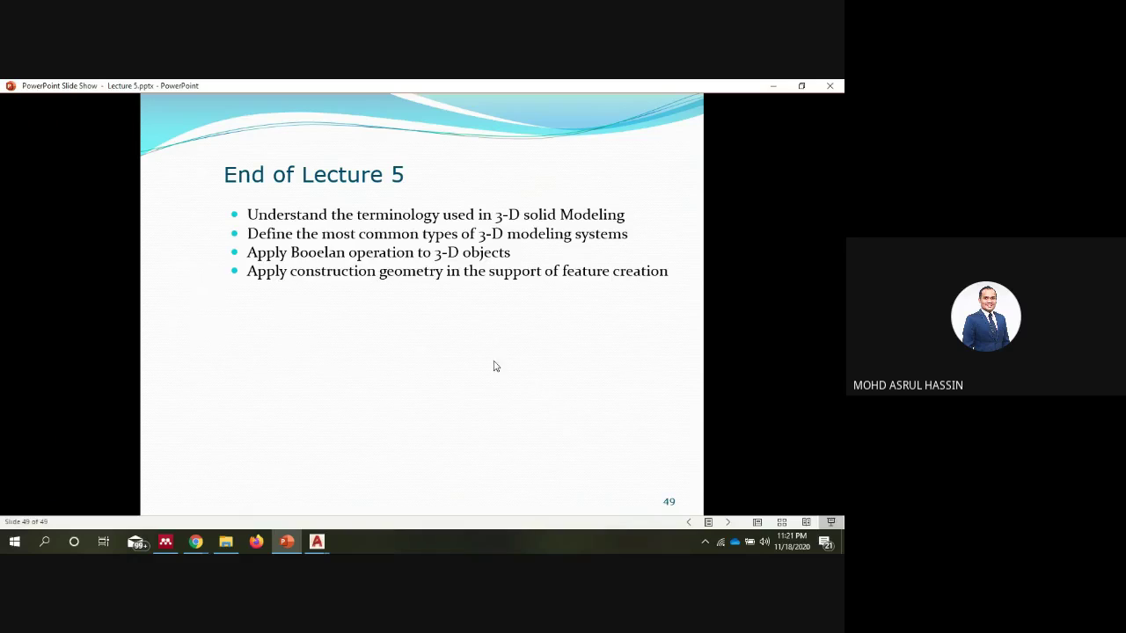
End the slide show and open the Google Meet call's More options menu.
left_click(562, 368)
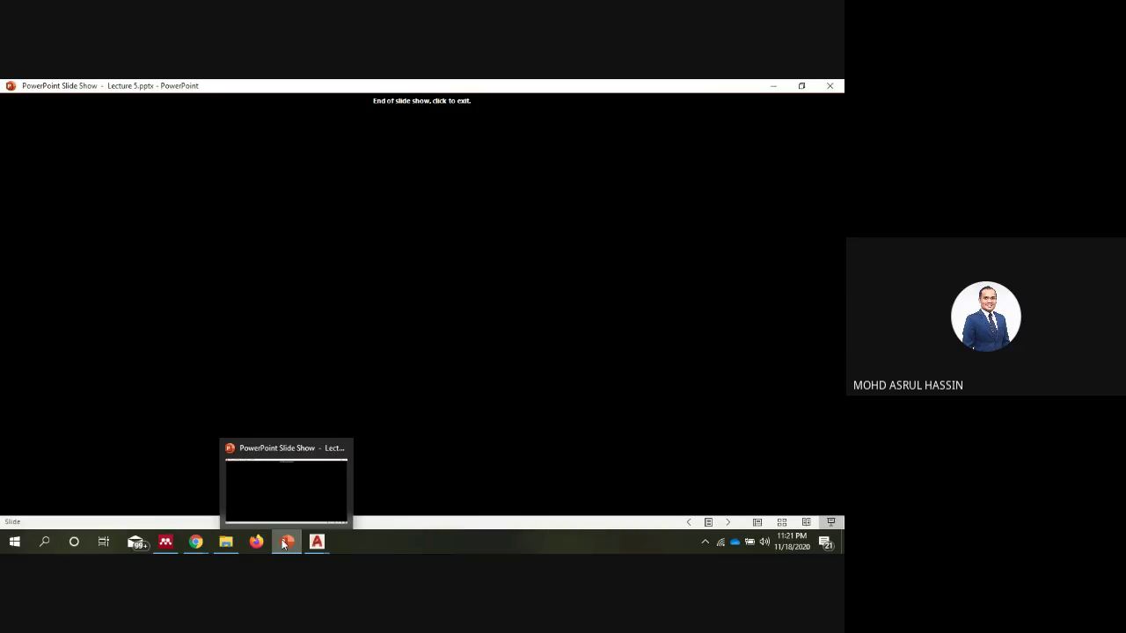
mouse_move(195, 542)
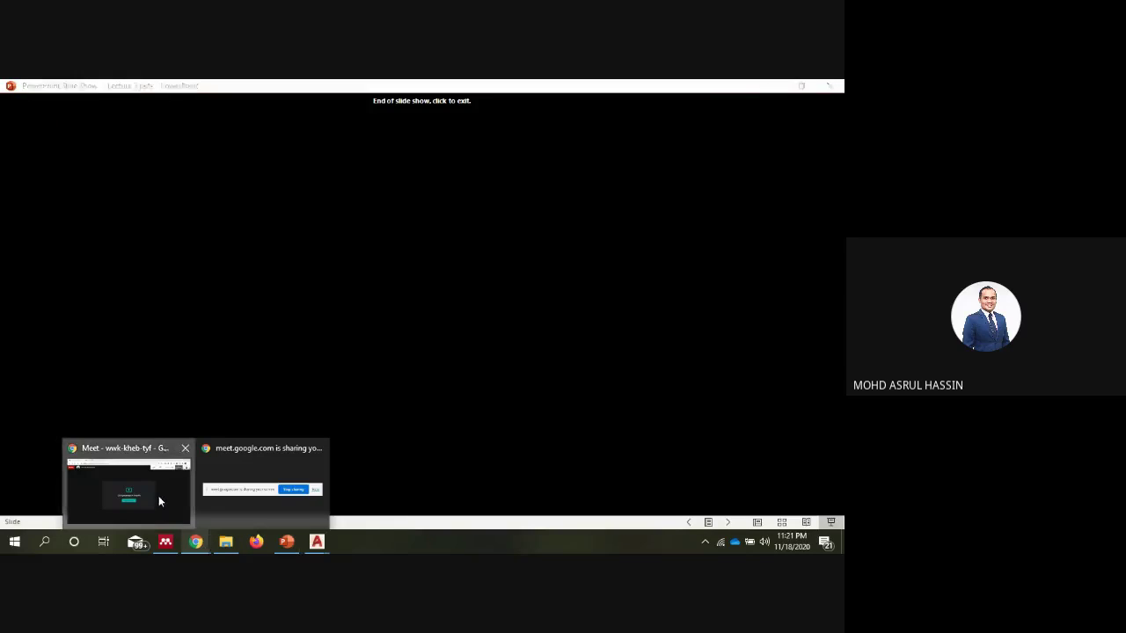
left_click(158, 496)
left_click(825, 502)
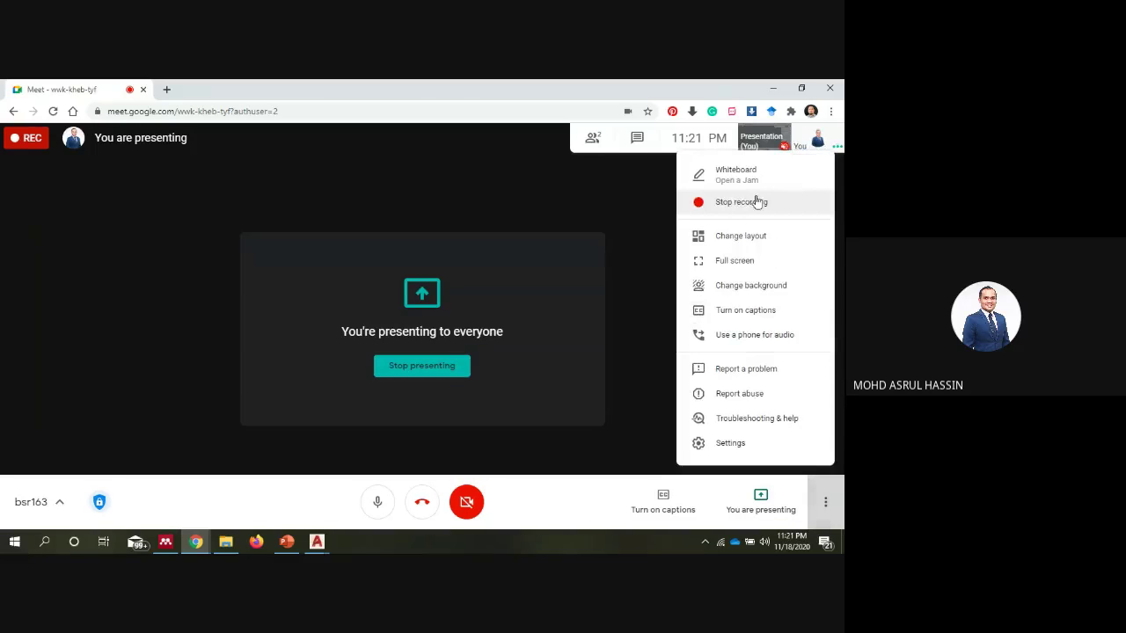